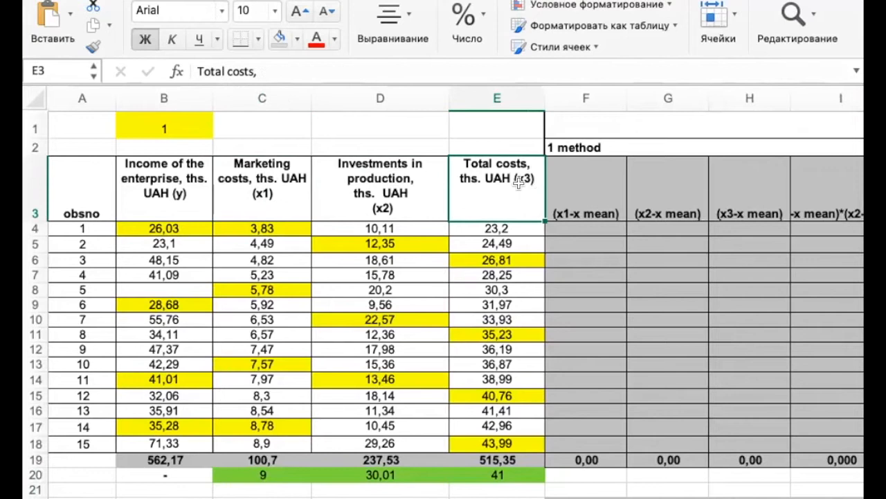
- Examine the x2 and x3 data headings, the empty simple correlation coefficient cells N22:N24 and the Matrix R block Q20:S22
click(373, 192)
click(506, 186)
scroll(667, 335, right, 10)
scroll(667, 335, right, 5)
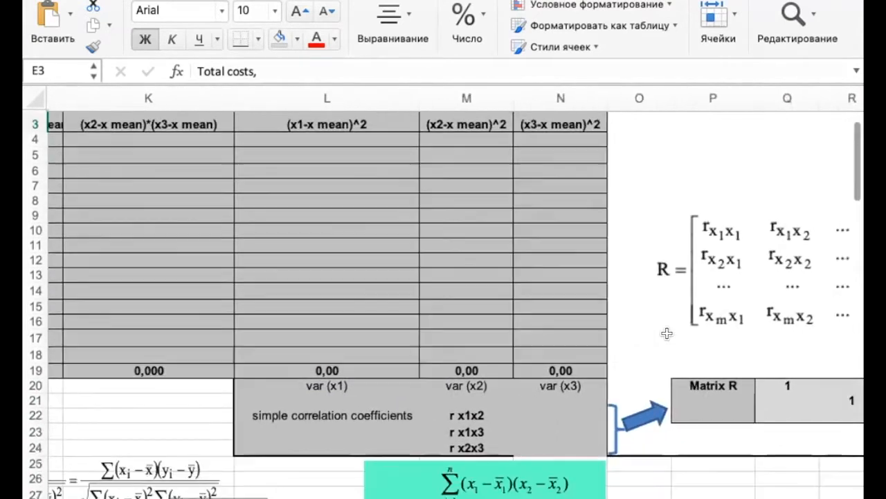
scroll(666, 335, down, 3)
drag(386, 338, 387, 367)
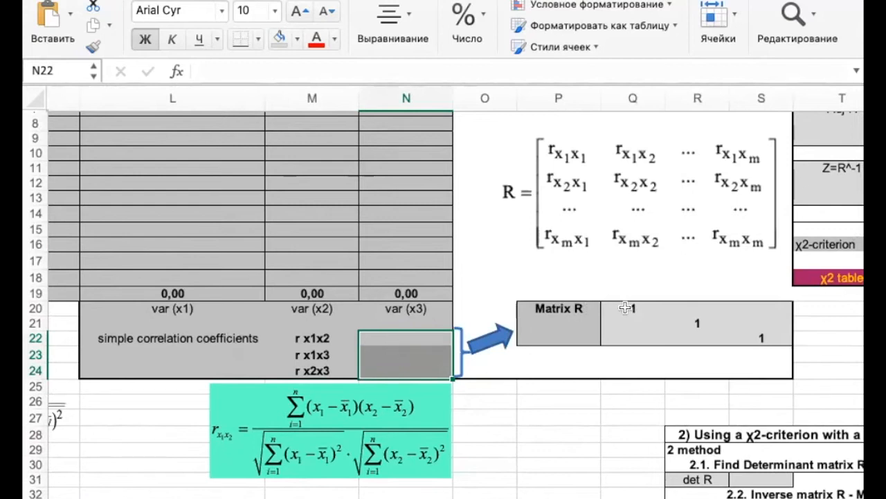
drag(645, 307, 759, 336)
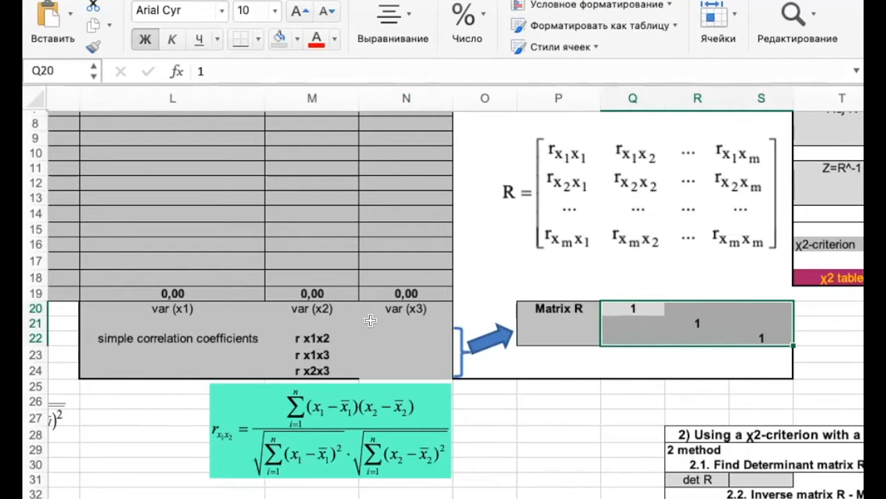
click(305, 340)
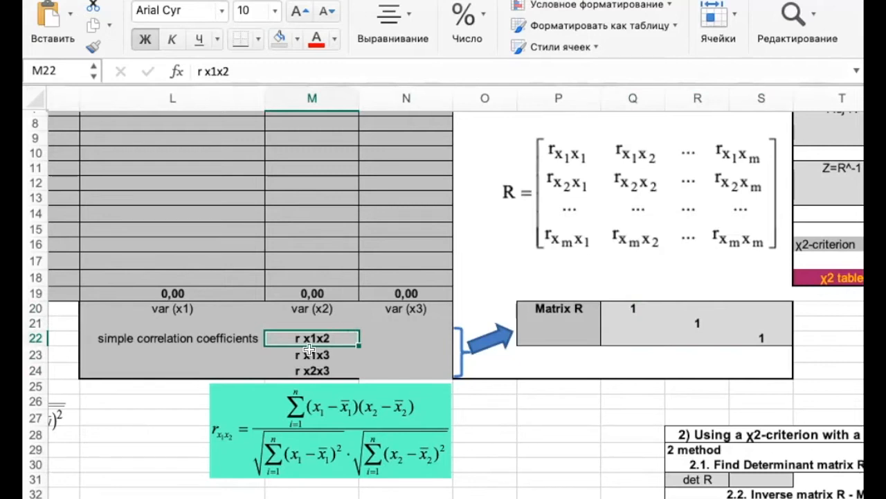
- Review the general pair correlation formula and the r x1x2 formula picture beneath the simple correlation coefficient labels
scroll(307, 458, left, 4)
scroll(308, 458, down, 1)
scroll(307, 458, left, 8)
scroll(308, 457, down, 1)
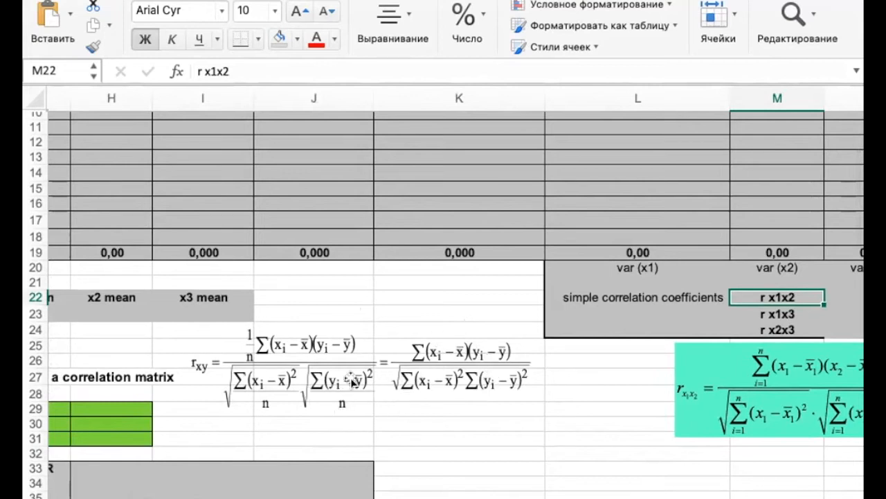
scroll(352, 380, right, 3)
scroll(352, 380, up, 1)
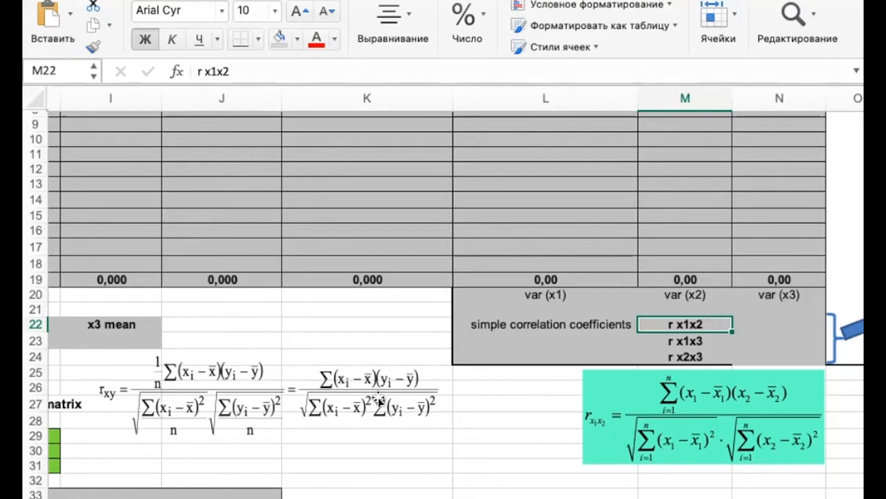
scroll(505, 406, right, 3)
click(481, 402)
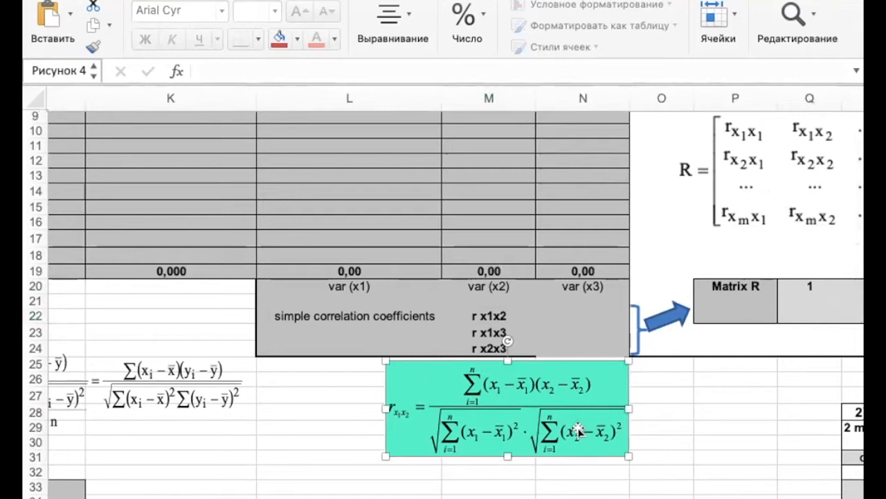
click(669, 408)
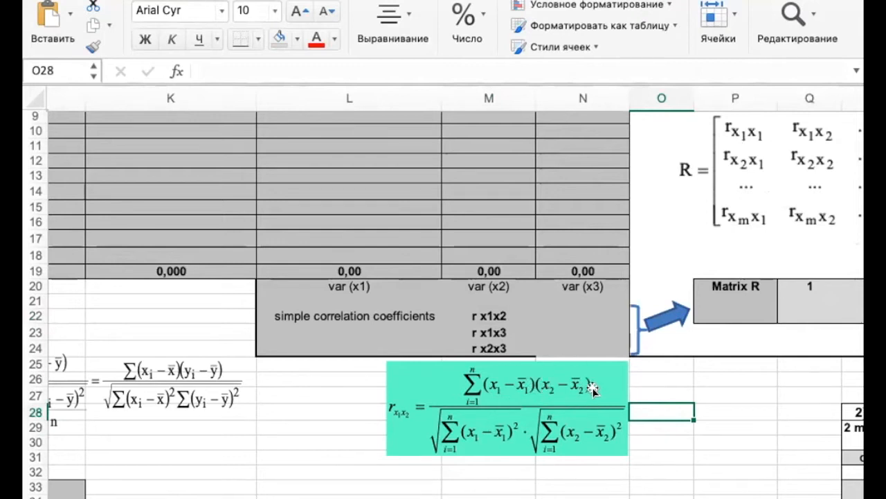
click(509, 334)
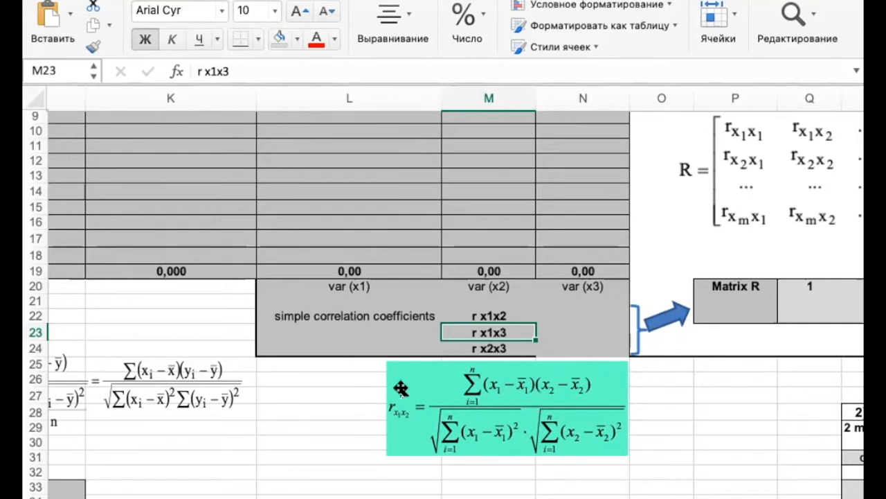
- Calculate the x1 mean in G23 with =СРЗНАЧ(C4:C18)
scroll(395, 386, left, 10)
click(343, 339)
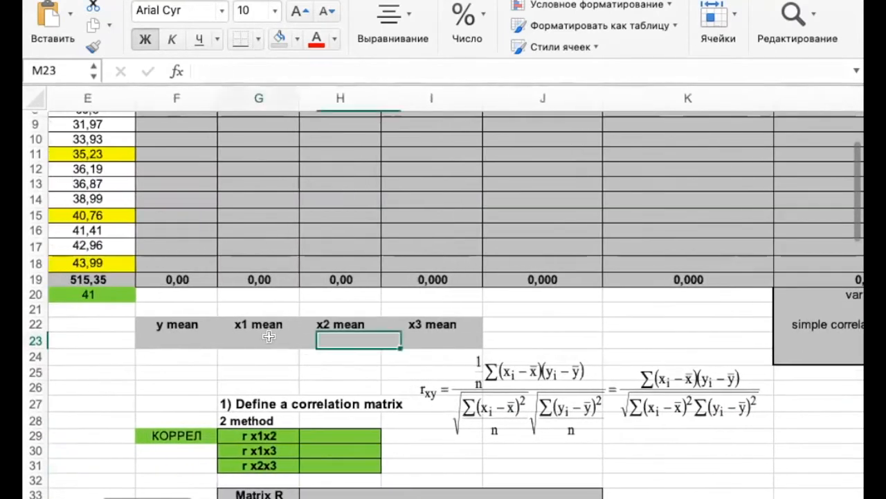
click(263, 340)
text(=)
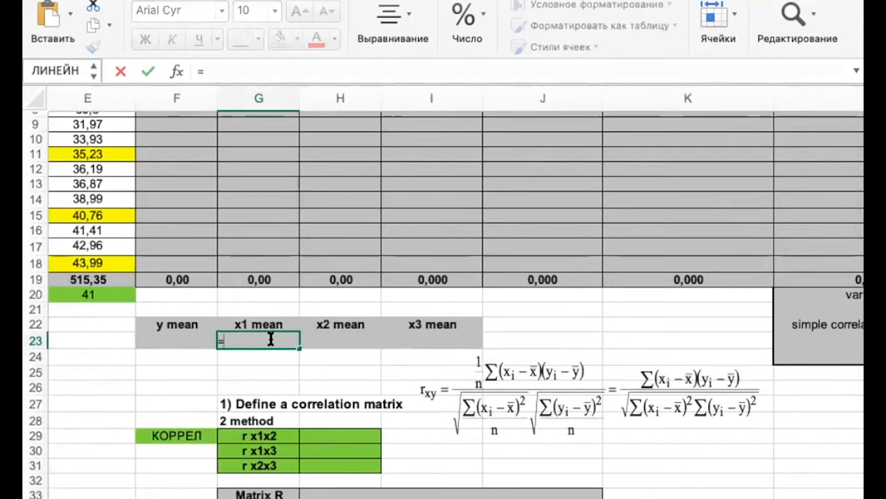
text(c)
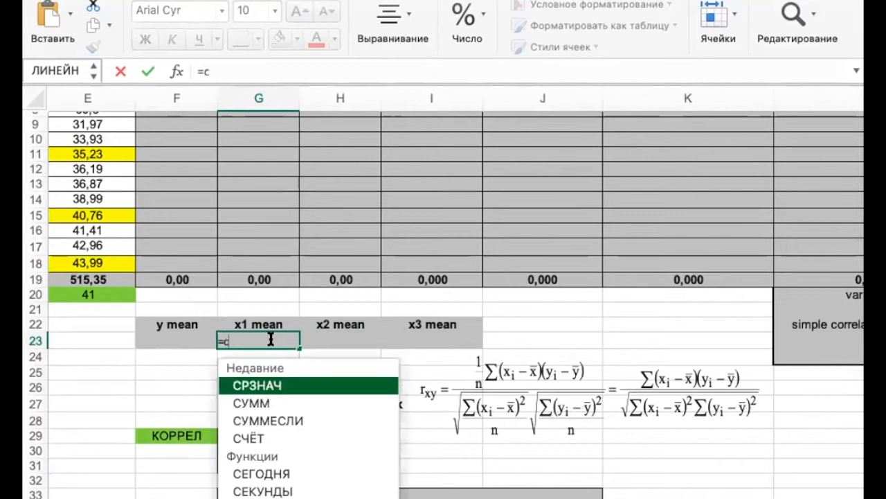
double_click(255, 386)
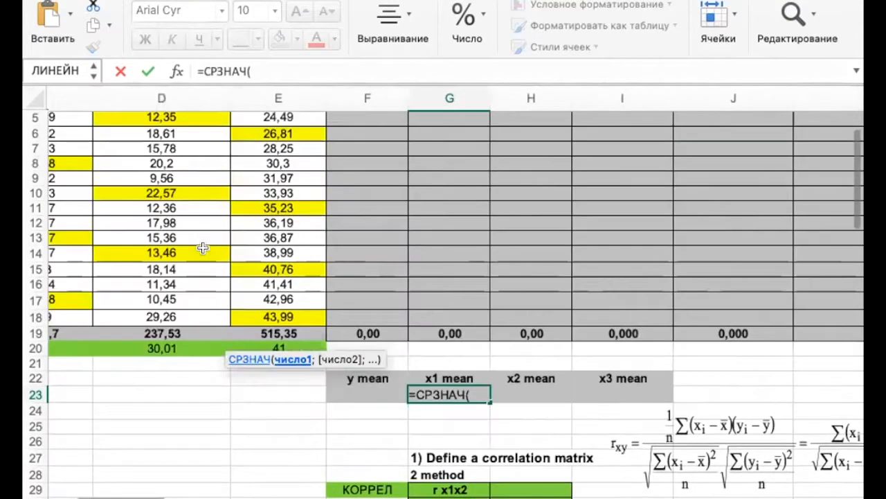
scroll(263, 144, up, 3)
scroll(264, 144, left, 4)
drag(264, 144, 257, 368)
key(Return)
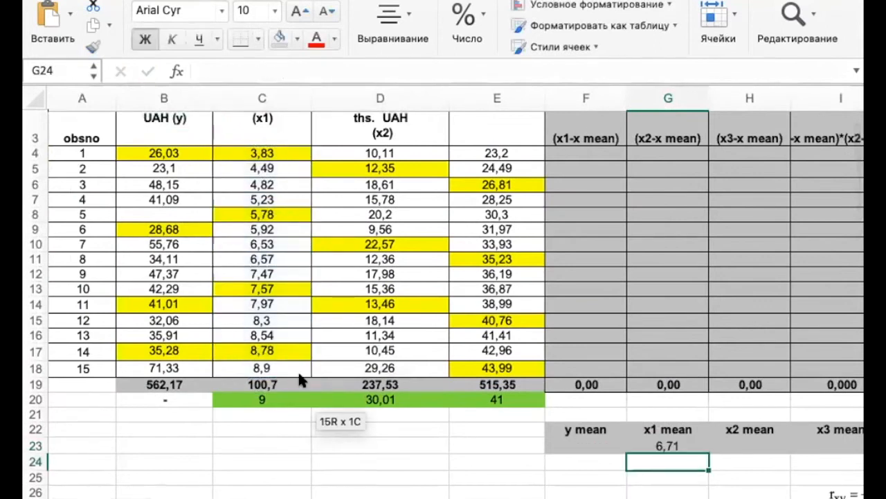
- Fill the average formula from G23 across to the x2 and x3 mean cells H23:I23 and check their source ranges
scroll(541, 419, right, 4)
scroll(541, 419, down, 1)
click(540, 419)
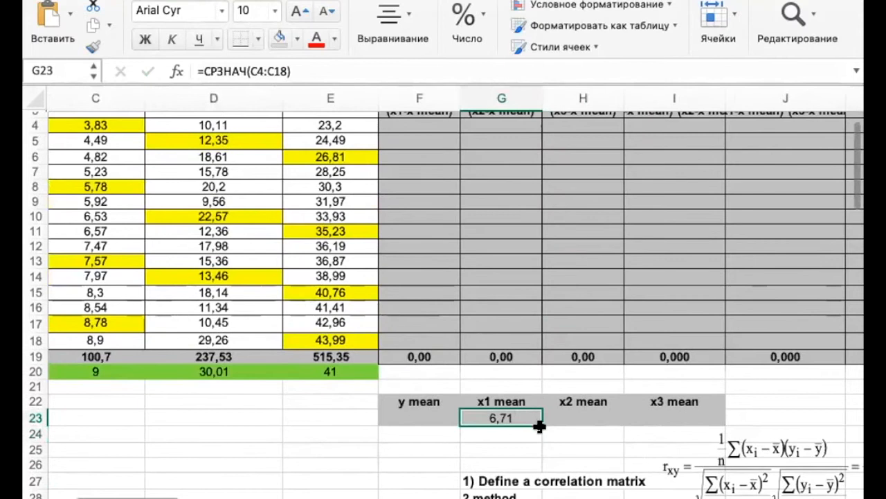
drag(540, 424, 676, 412)
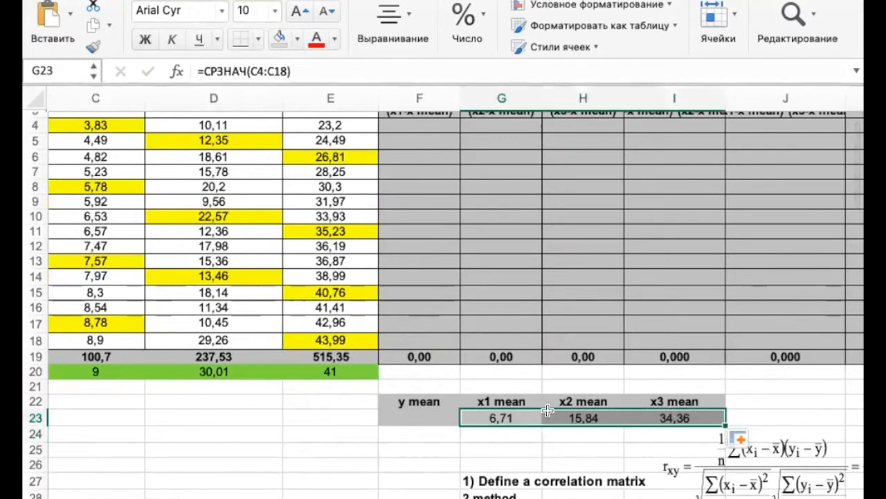
double_click(576, 417)
scroll(327, 296, up, 4)
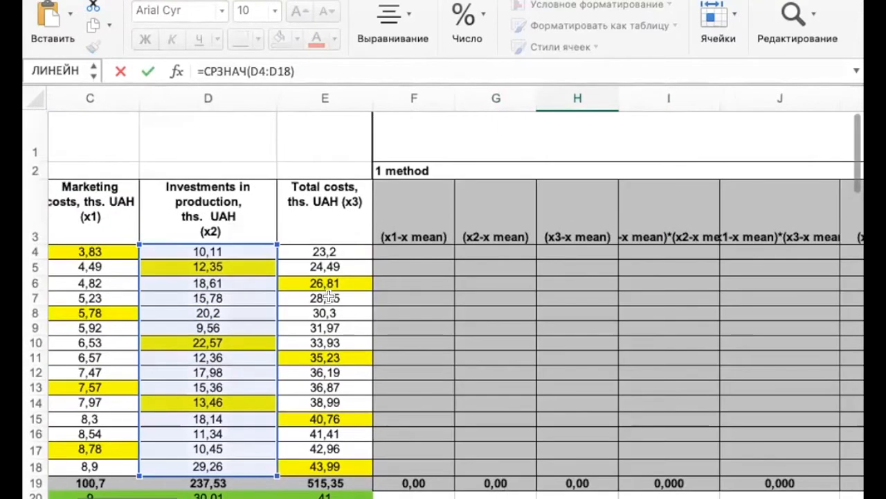
scroll(329, 297, down, 3)
scroll(329, 296, right, 1)
key(Escape)
double_click(656, 453)
key(Escape)
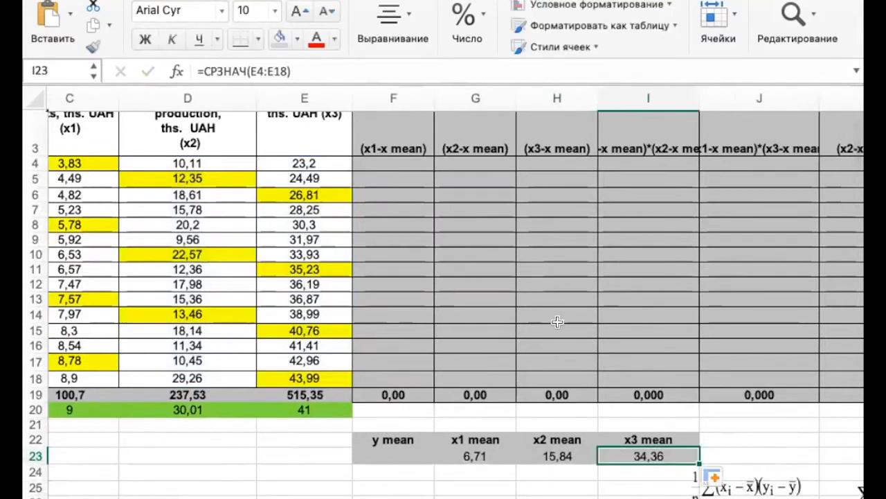
- Enter =C4-$G$23 in F4 to calculate the first deviation of x1 from its mean
click(394, 167)
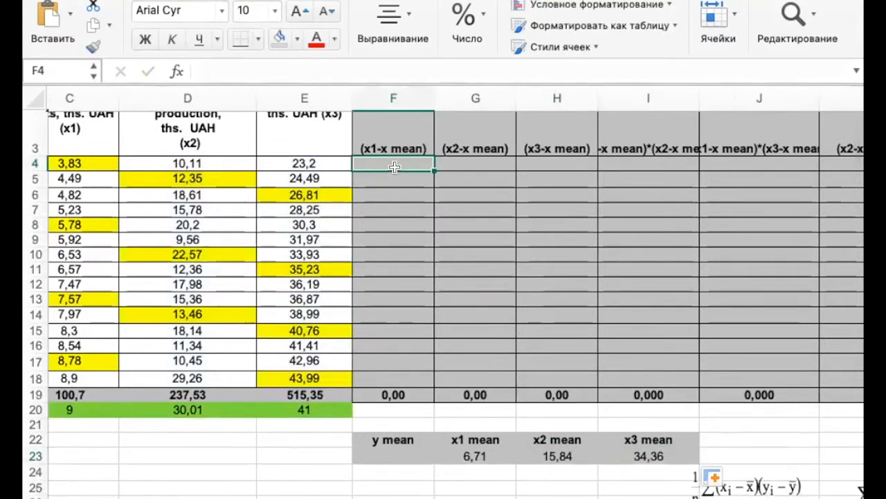
text(=)
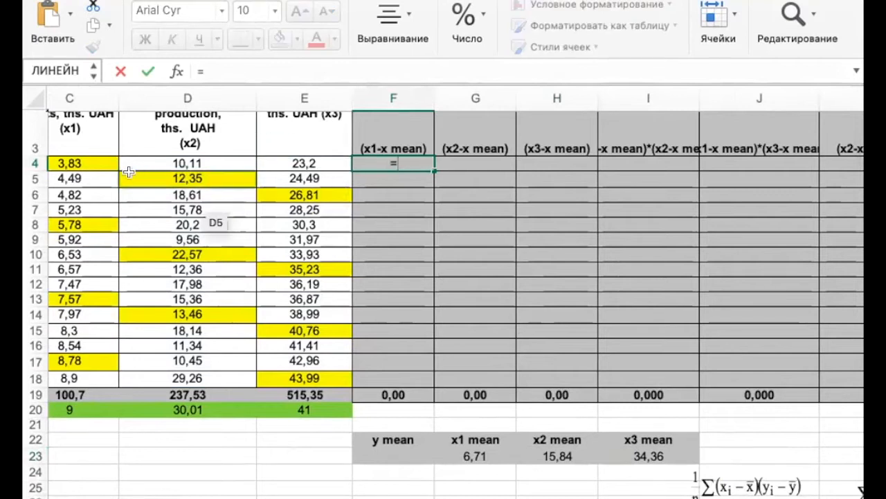
click(98, 161)
text(-)
click(502, 474)
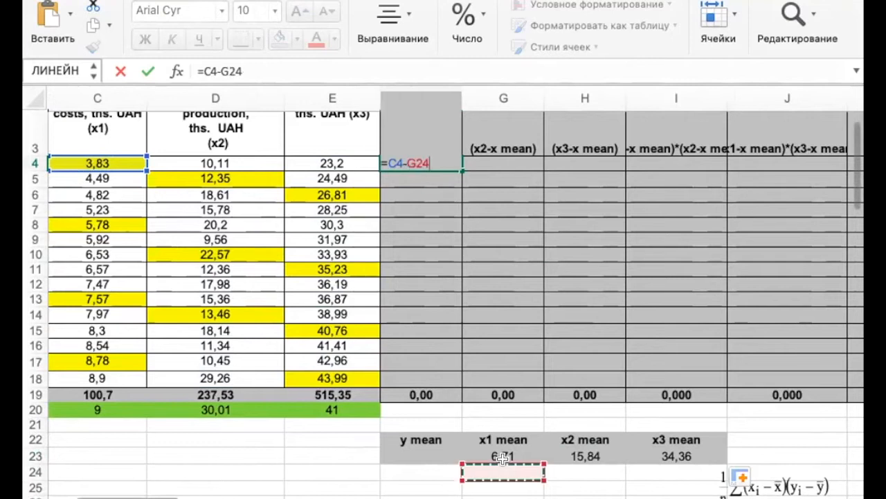
click(500, 456)
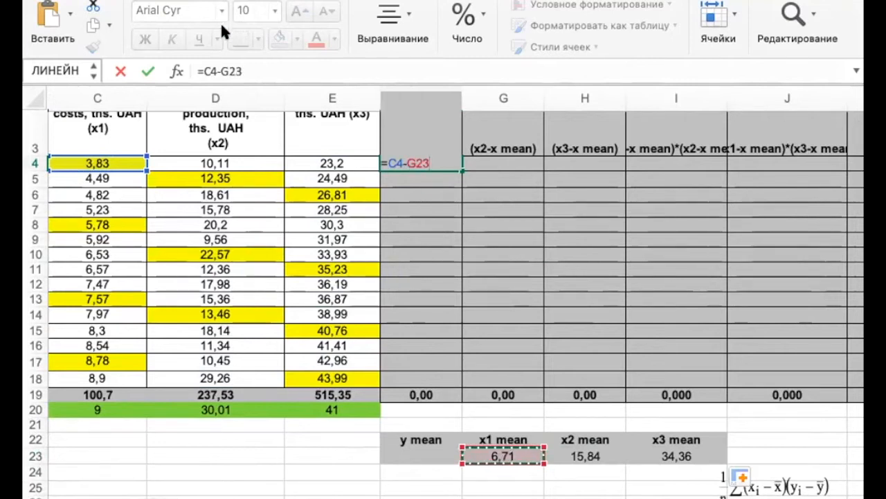
click(220, 69)
text(;)
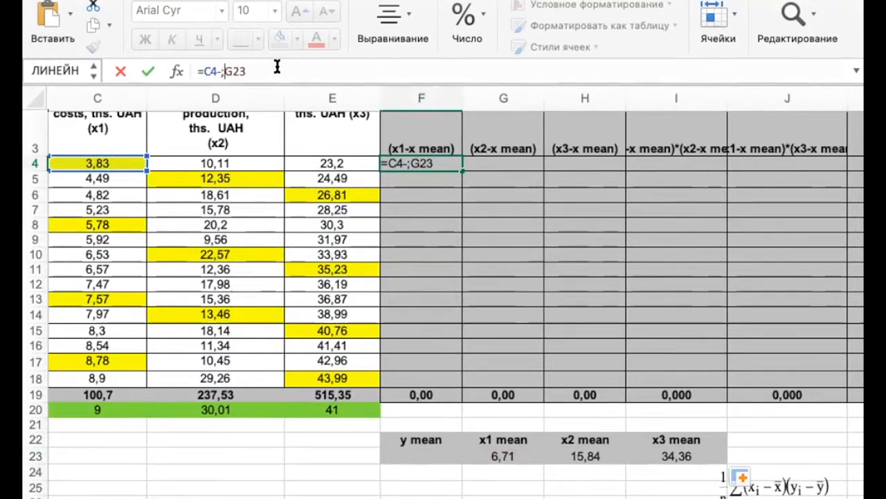
key(BackSpace)
text($G)
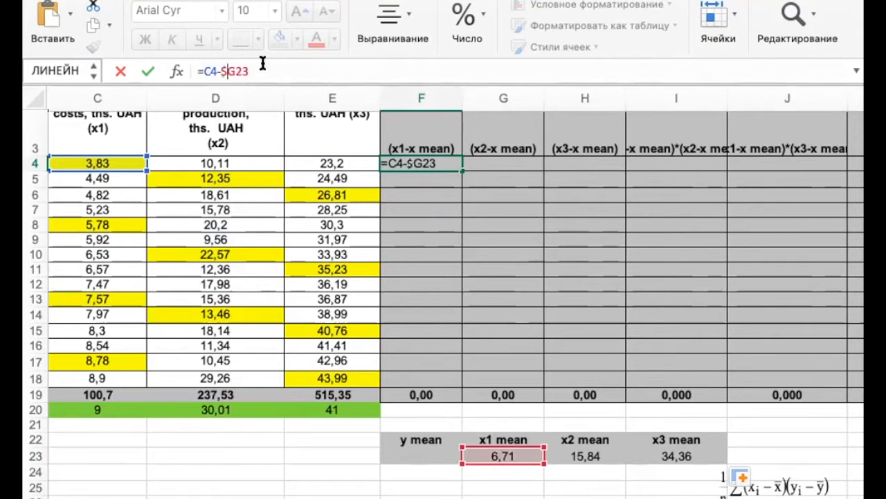
text($)
key(Return)
- Fill the x1 deviation formula from F4 down to F18
click(424, 160)
drag(457, 166, 446, 381)
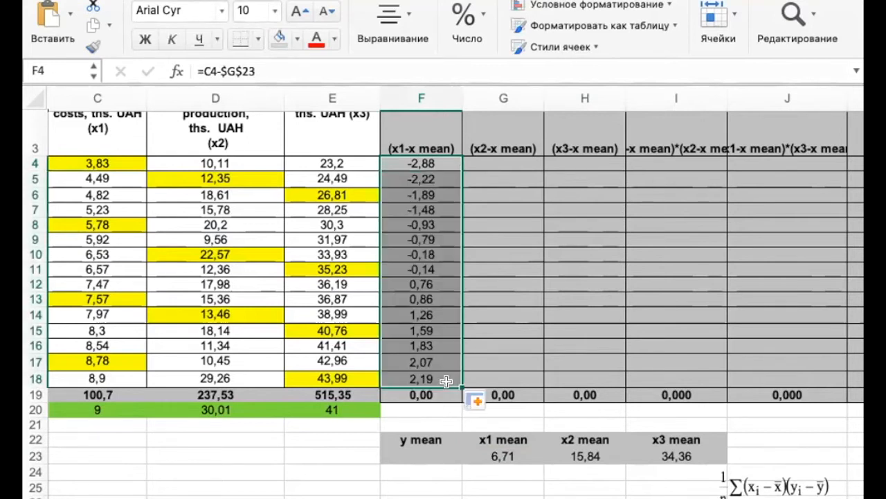
click(428, 409)
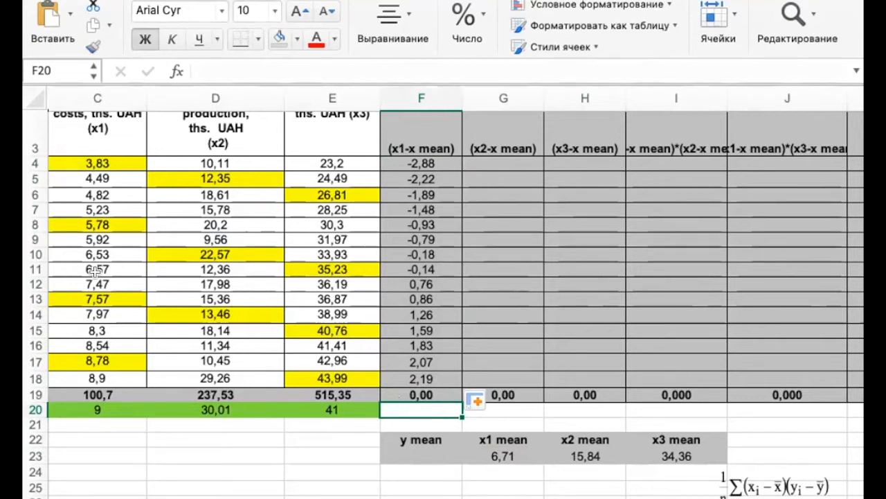
- Enter =D4-$H$23 in G4 to calculate the first deviation of x2 from its mean
click(519, 159)
text(=)
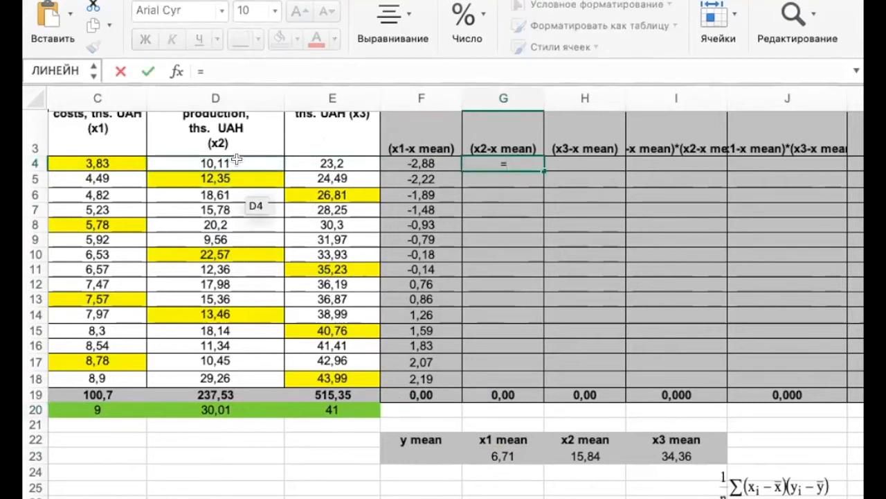
click(236, 159)
text(-)
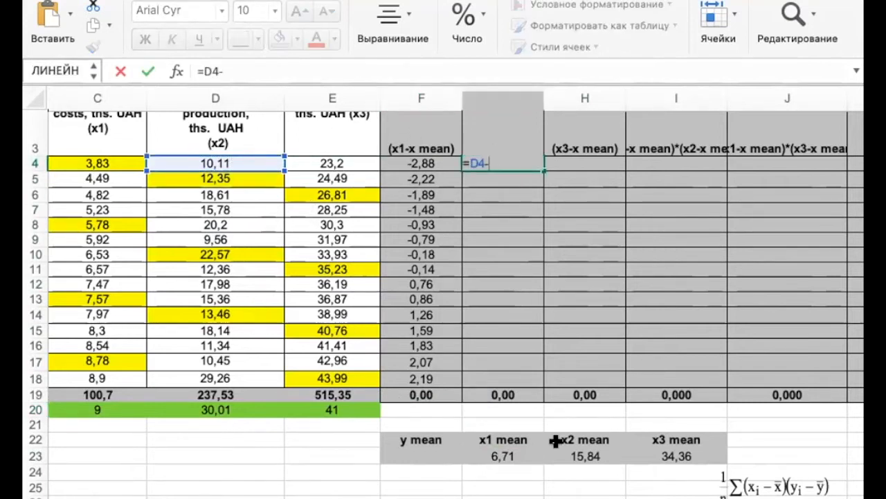
click(574, 451)
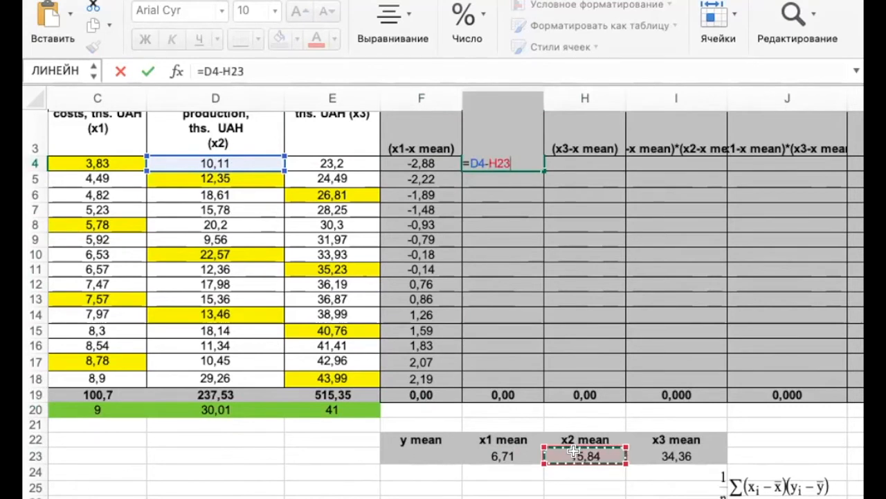
click(240, 66)
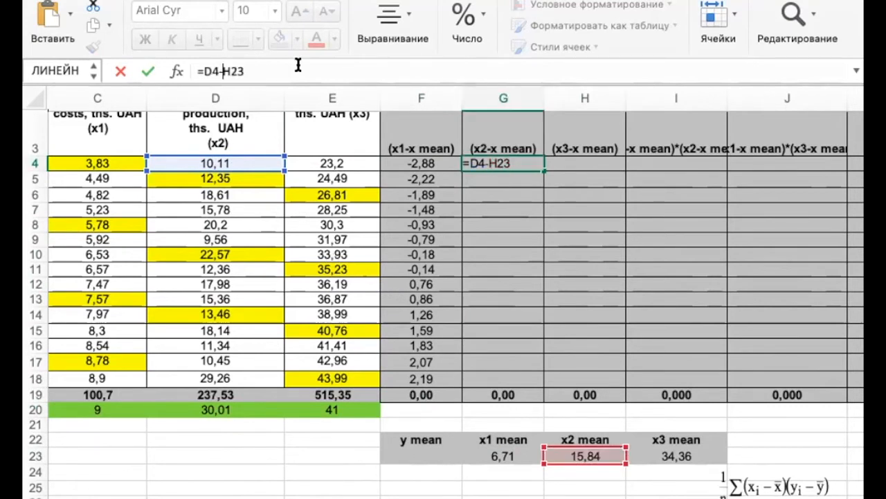
text(#)
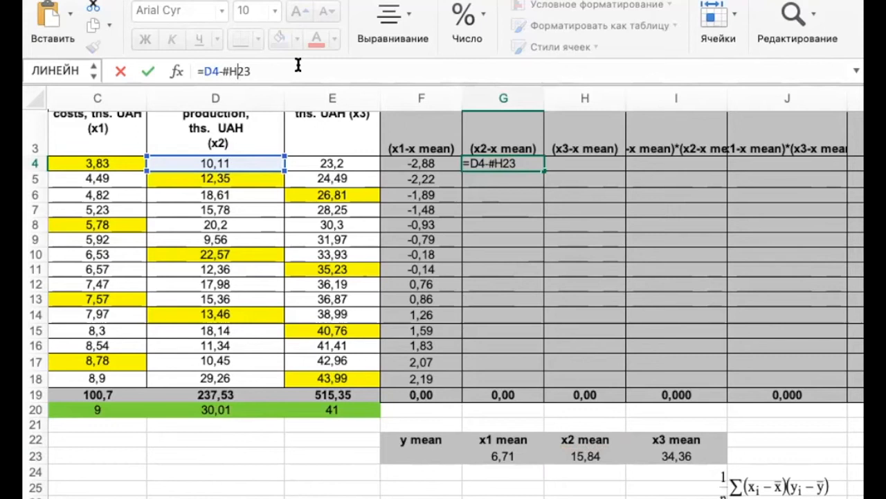
key(BackSpace)
text($H$)
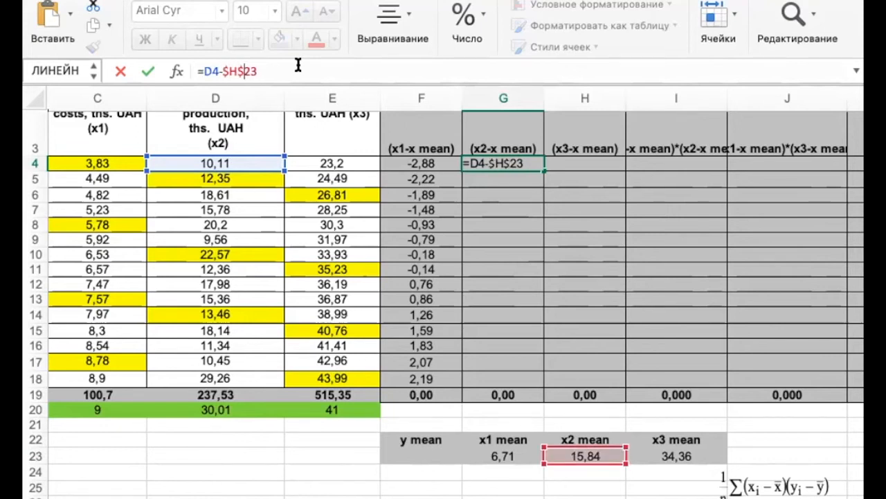
key(Return)
- Enter =E4-$I$23 in H4 to calculate the first deviation of x3 from its mean
click(550, 160)
text(=)
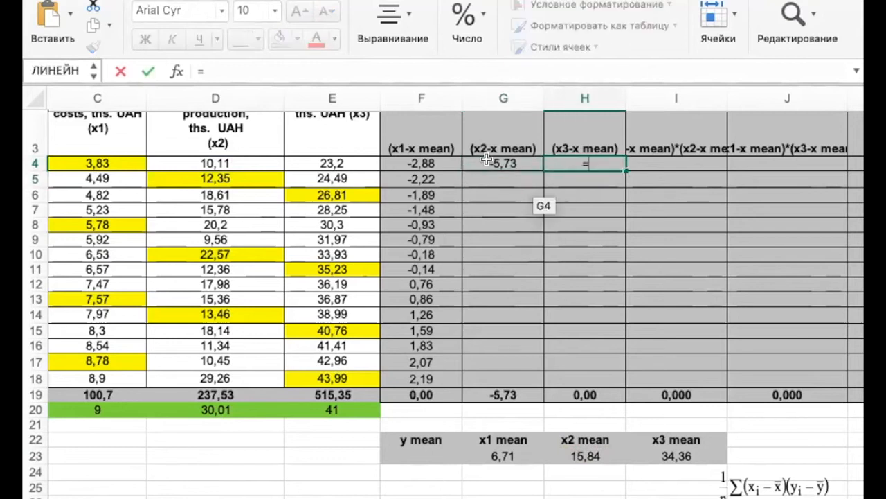
click(354, 160)
text(-)
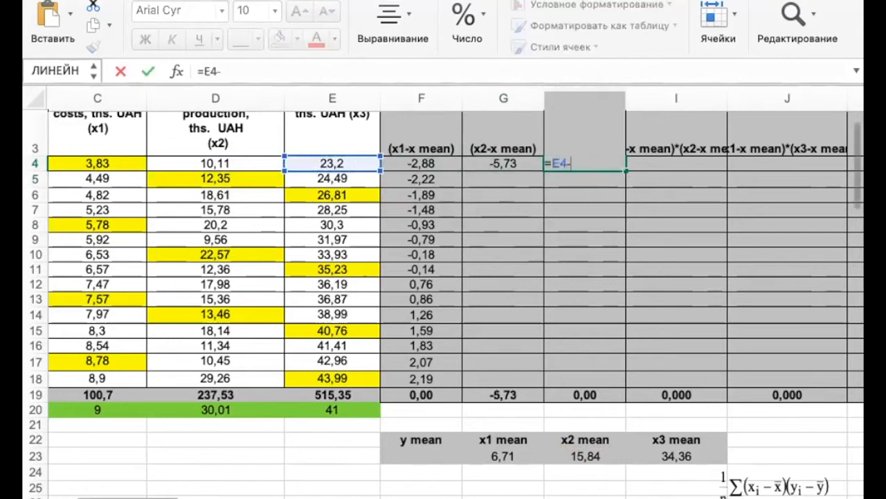
click(684, 455)
click(217, 70)
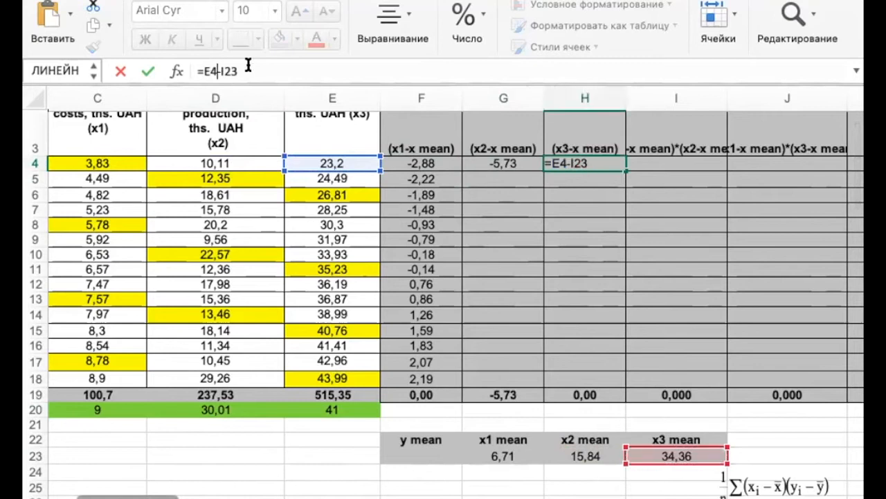
text(#)
key(BackSpace)
text($I$)
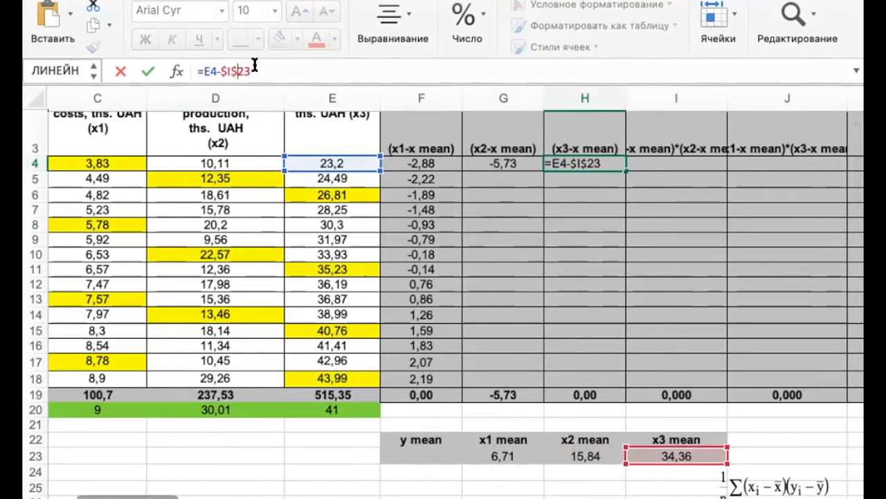
key(Return)
- Fill the x2 and x3 deviation formulas from G4:H4 down to row 18 and check the deviation sums in F19:H19
click(531, 159)
drag(531, 160, 570, 160)
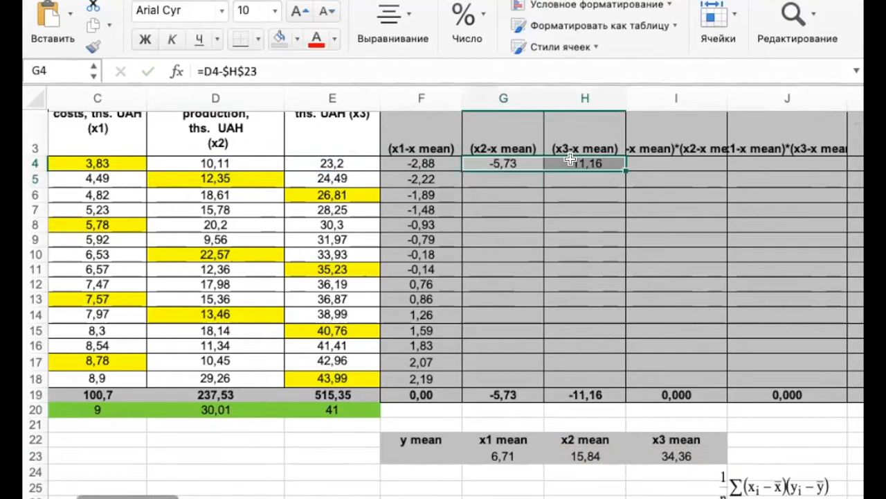
drag(625, 170, 595, 379)
drag(448, 394, 589, 395)
- Widen column I to fit its (x1-x mean)*(x2-x mean) header
scroll(623, 291, up, 3)
scroll(623, 291, right, 3)
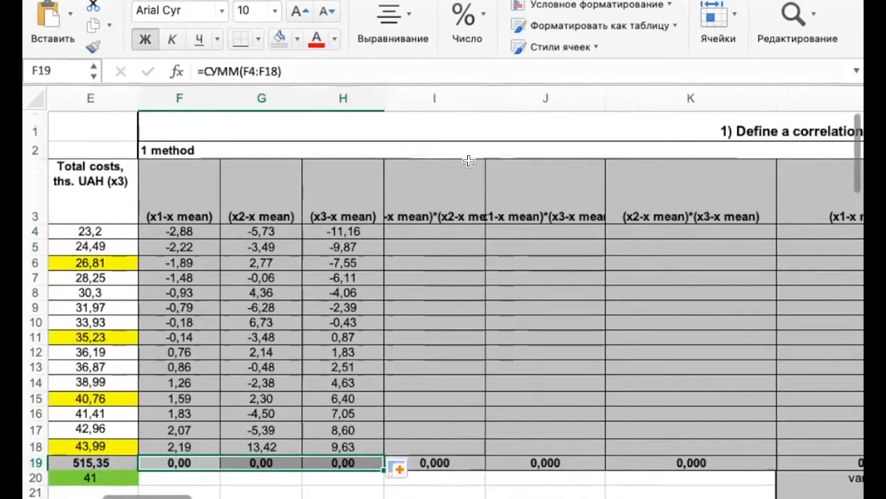
drag(485, 98, 517, 98)
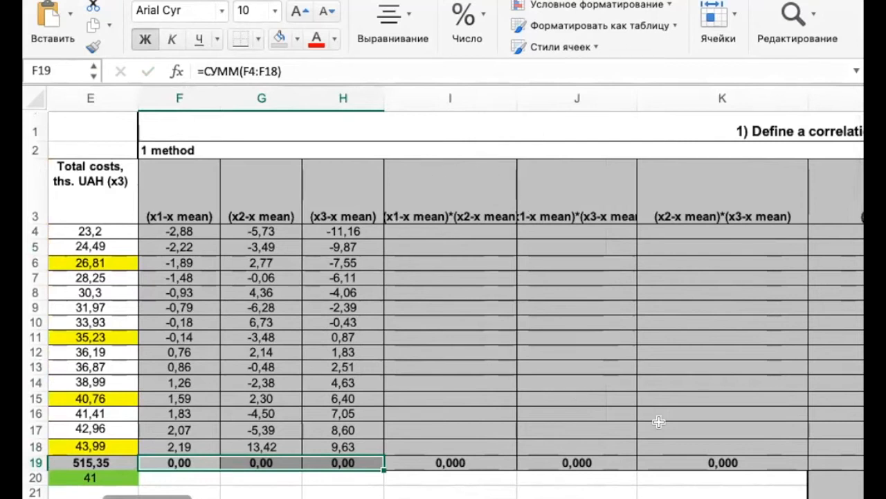
- Examine the simple correlation coefficient formula and the r x1x2 and r x1x3 labels it applies to
scroll(658, 422, right, 10)
scroll(659, 422, down, 4)
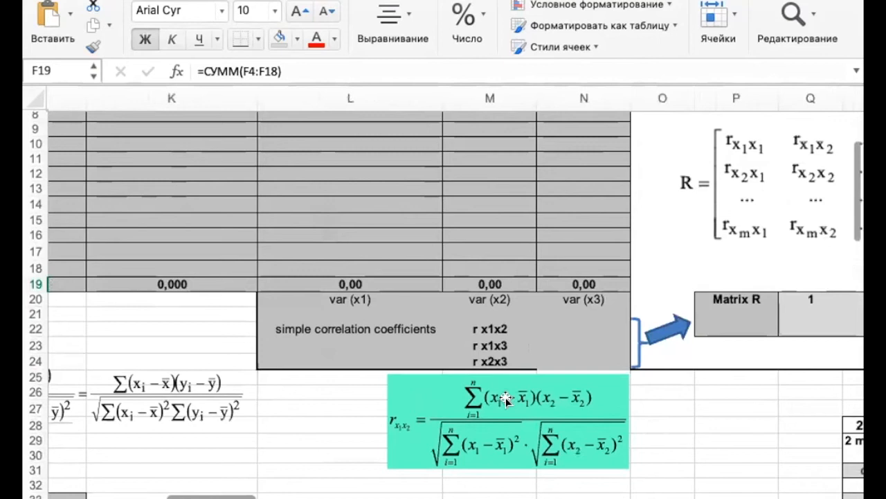
click(510, 326)
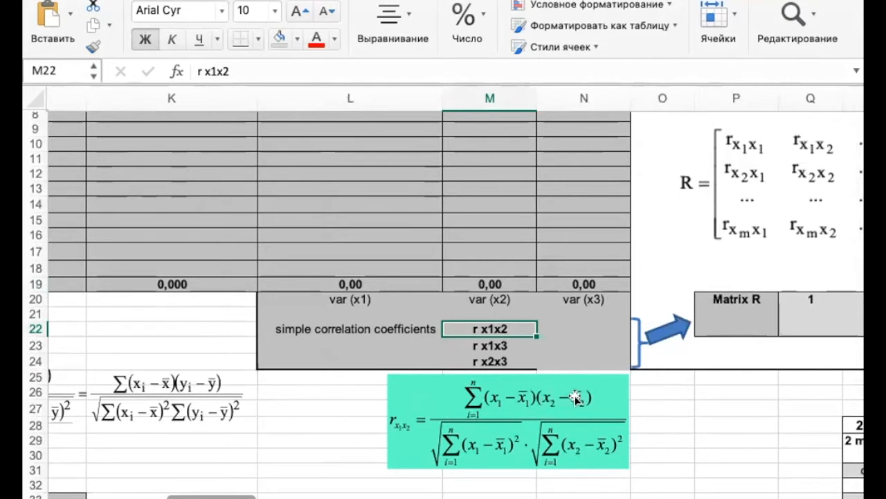
click(504, 347)
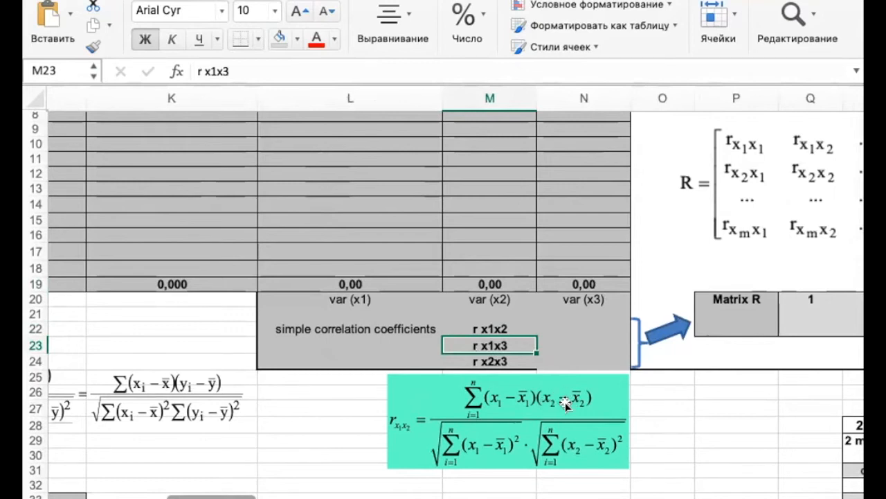
scroll(343, 259, up, 5)
scroll(343, 259, left, 5)
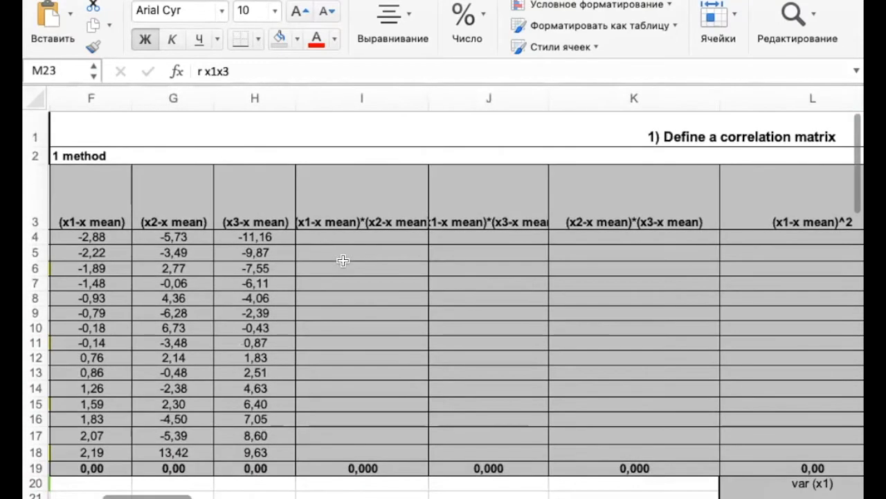
- Enter =F4*G4 in I4 to calculate the first product of the x1 and x2 deviations
click(398, 236)
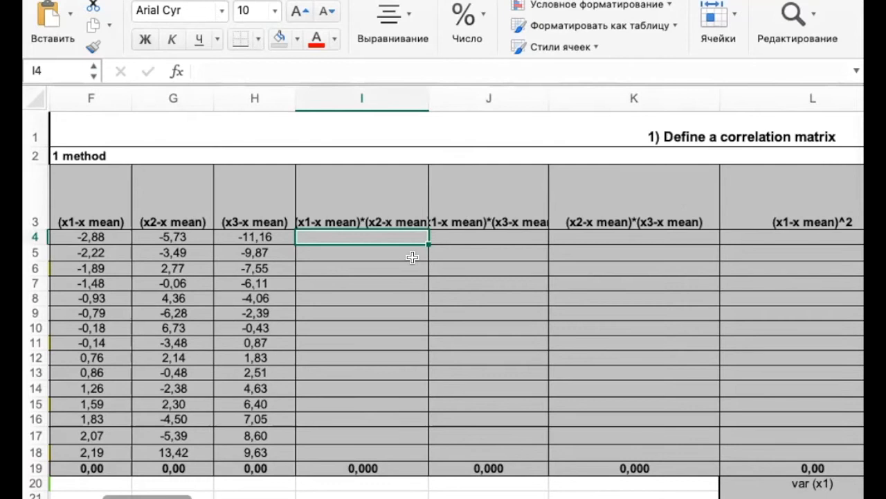
text(=)
scroll(277, 239, left, 2)
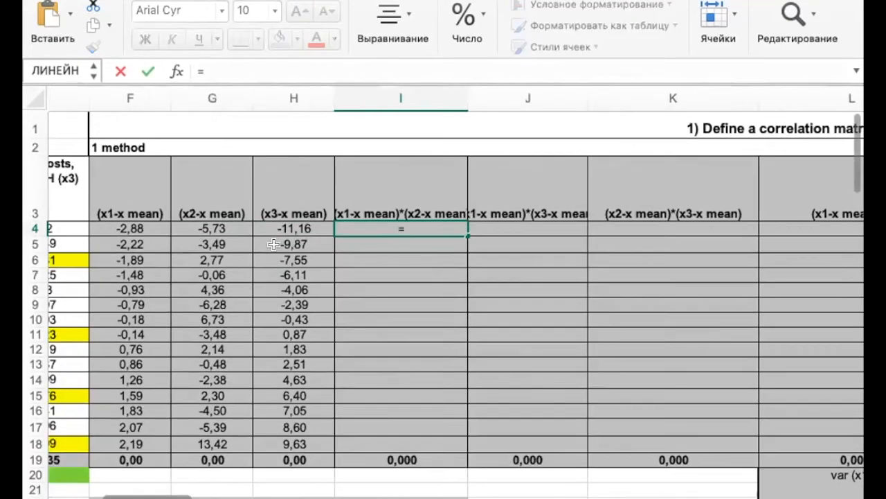
click(159, 227)
text(*)
click(215, 223)
key(Return)
- Enter =F4*H4 in J4 to calculate the first product of the x1 and x3 deviations
click(525, 229)
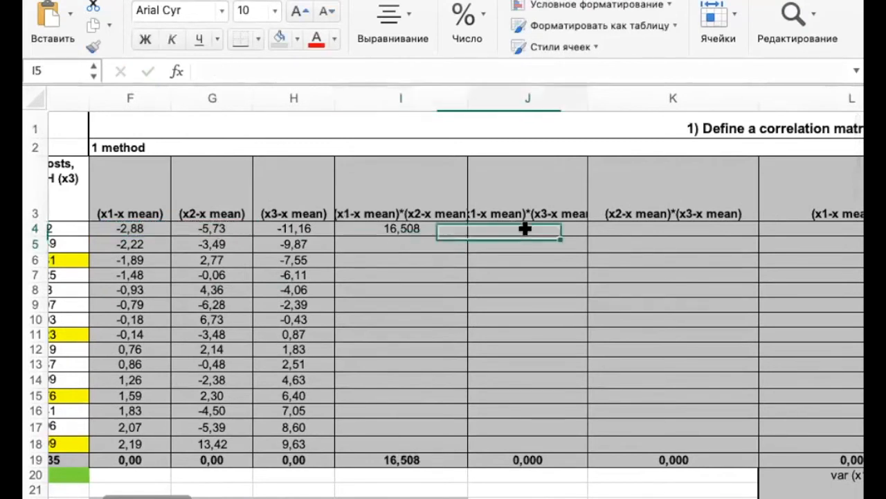
text(=)
click(131, 228)
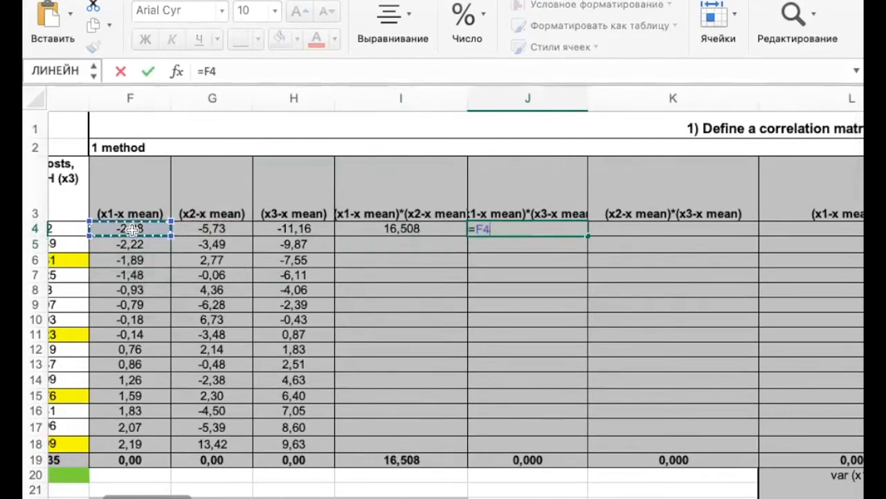
text(*)
click(289, 229)
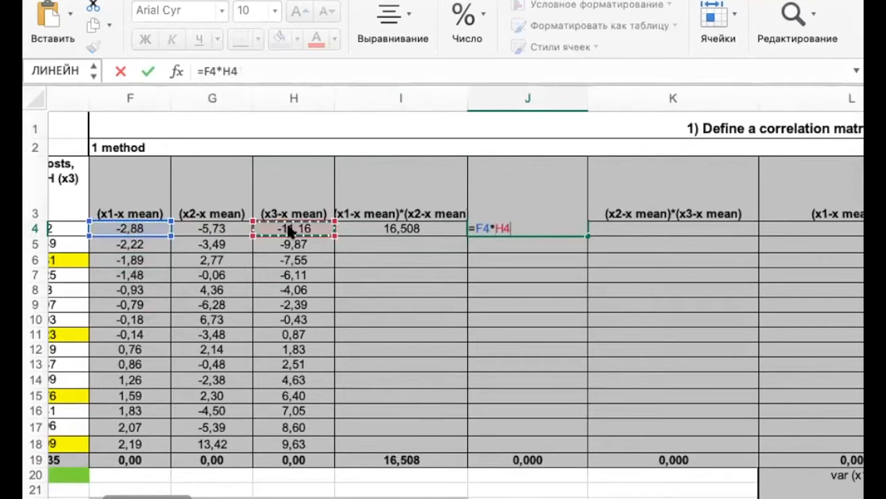
key(Return)
- Enter =G4*H4 in K4 to calculate the first product of the x2 and x3 deviations
click(609, 228)
text(=)
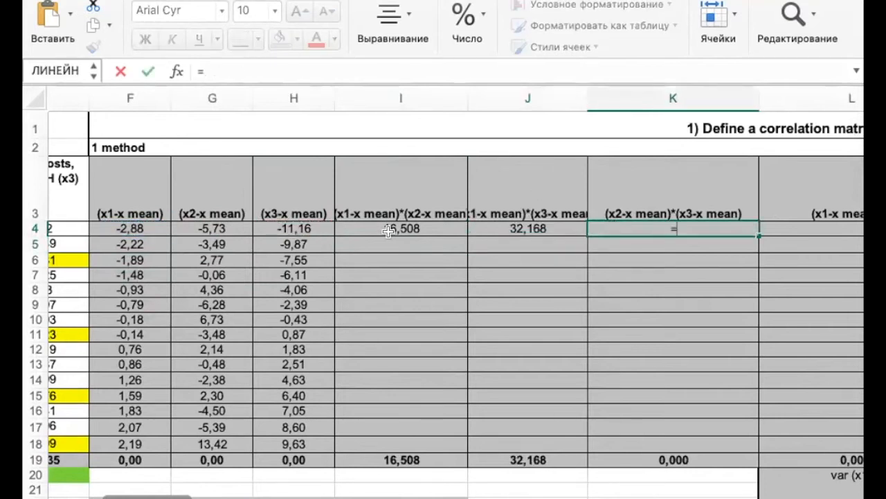
click(236, 222)
text(*)
click(280, 226)
key(Return)
- Fill the deviation product formulas from I4:K4 down to row 18 and check the sums in F19:K19
drag(389, 229, 675, 219)
drag(752, 234, 746, 451)
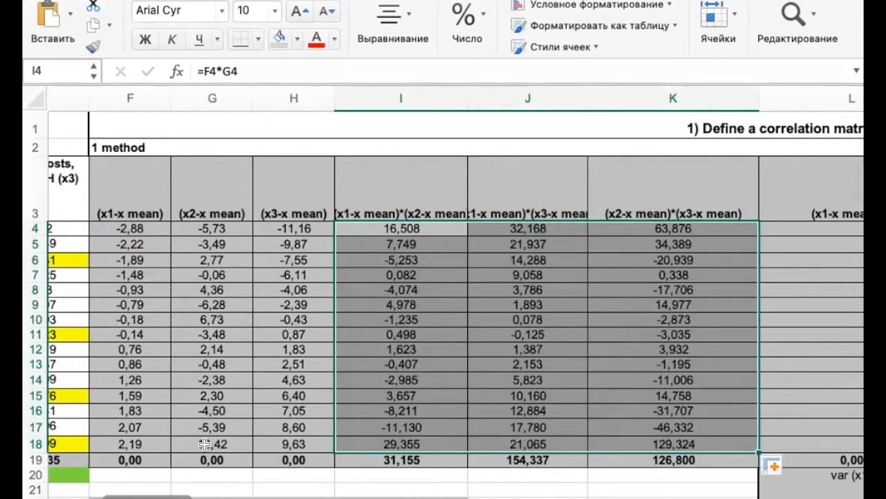
drag(142, 453, 661, 459)
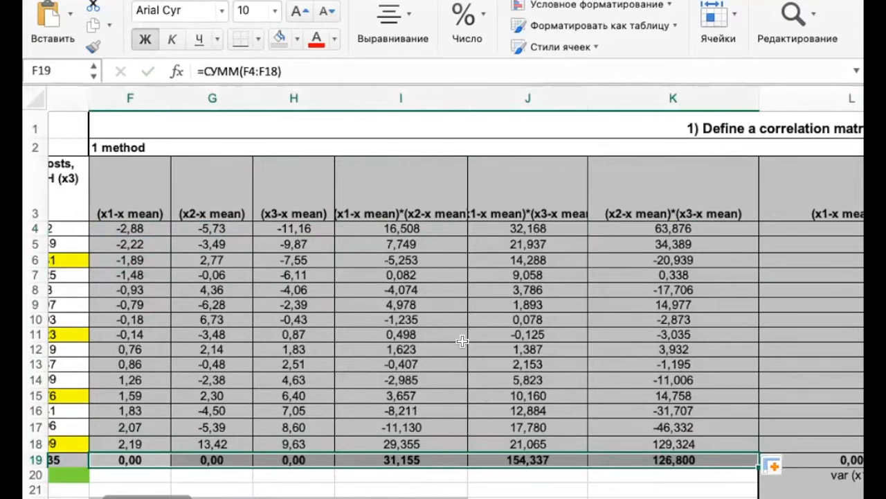
- Enter =F4*F4 in L4 to calculate the first squared deviation of x1
scroll(641, 404, right, 10)
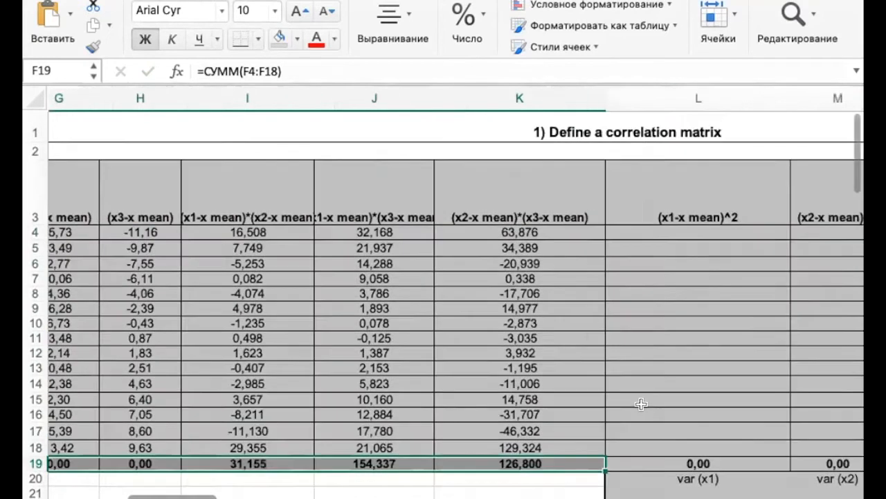
scroll(640, 404, down, 5)
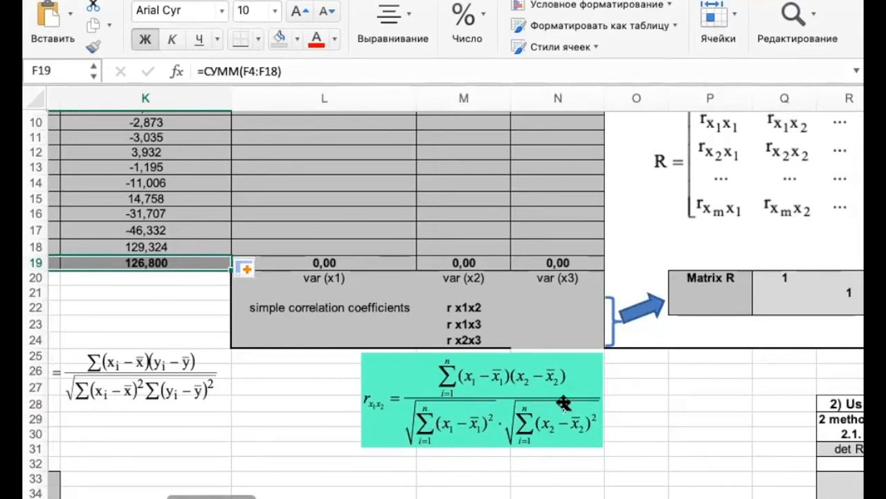
scroll(404, 255, up, 5)
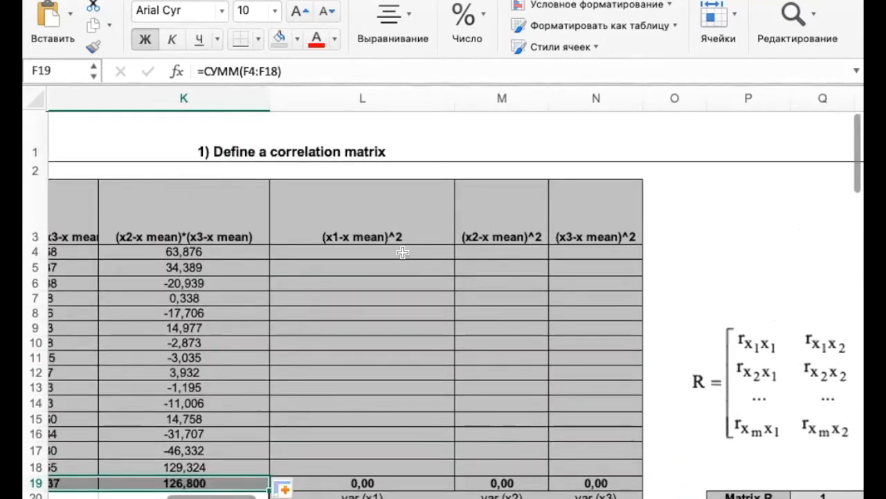
click(402, 252)
text(=)
scroll(216, 277, left, 3)
scroll(216, 277, left, 5)
click(209, 250)
text(*)
click(217, 244)
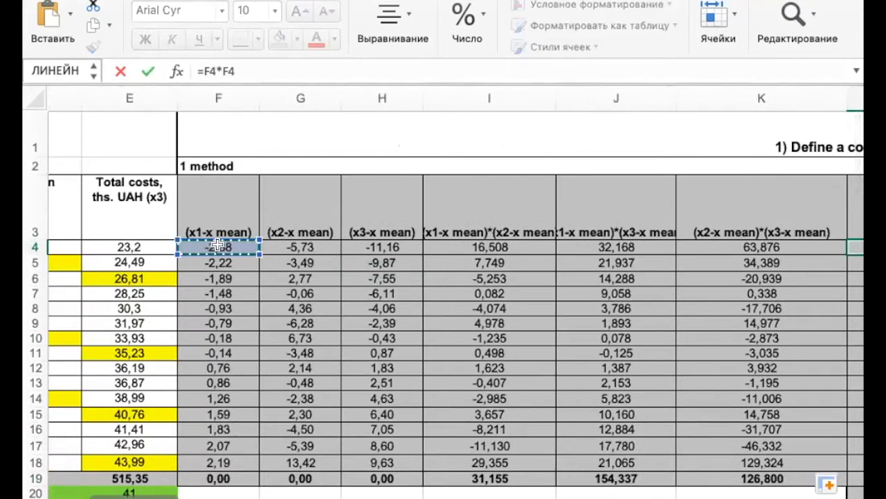
key(Return)
- Fill the squared deviation formula from L4 across to M4:N4 and check the cell references in M4
scroll(625, 279, right, 2)
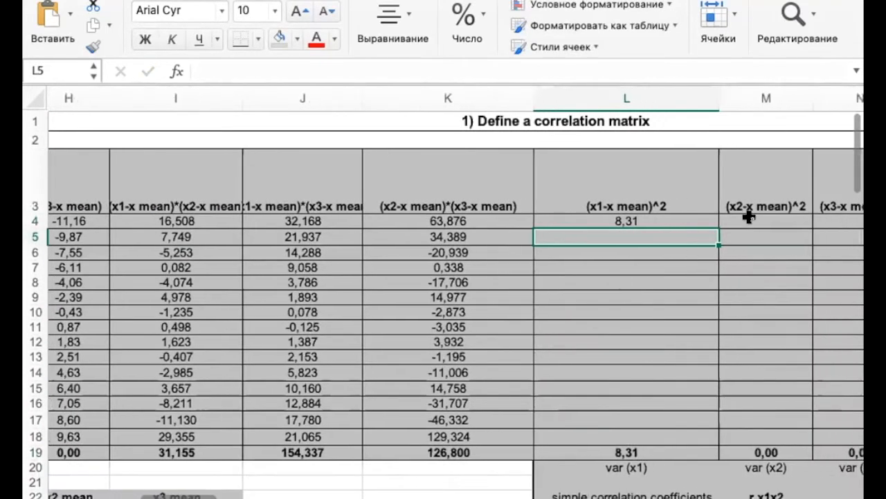
click(706, 223)
drag(718, 229, 573, 232)
double_click(467, 226)
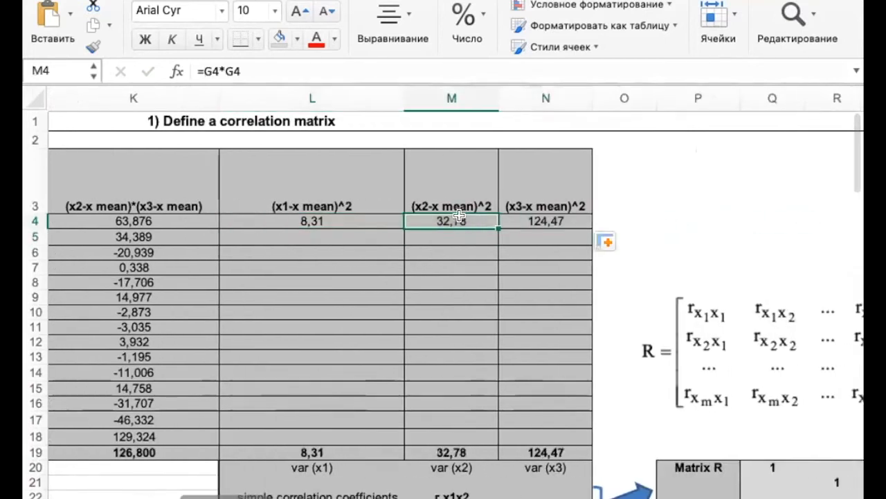
scroll(302, 288, left, 10)
scroll(303, 287, right, 10)
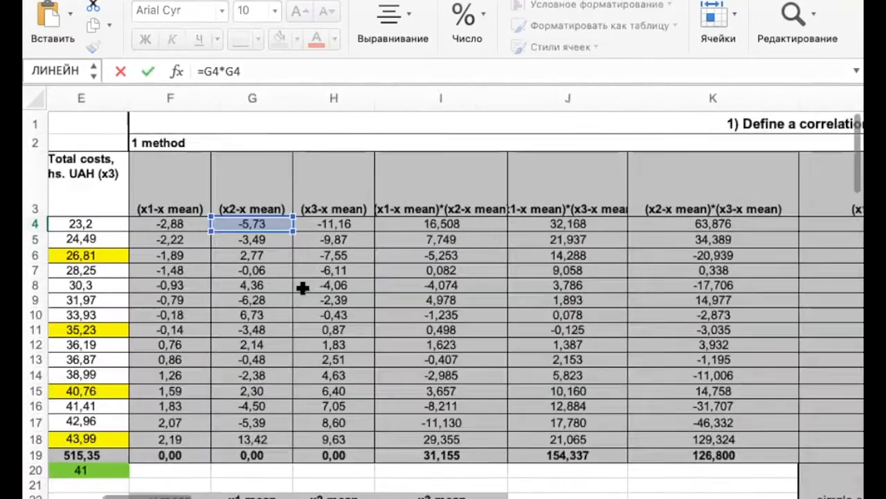
scroll(303, 287, right, 3)
key(Return)
- Fill the squared deviation formulas from L4:N4 down to row 18
scroll(303, 287, left, 8)
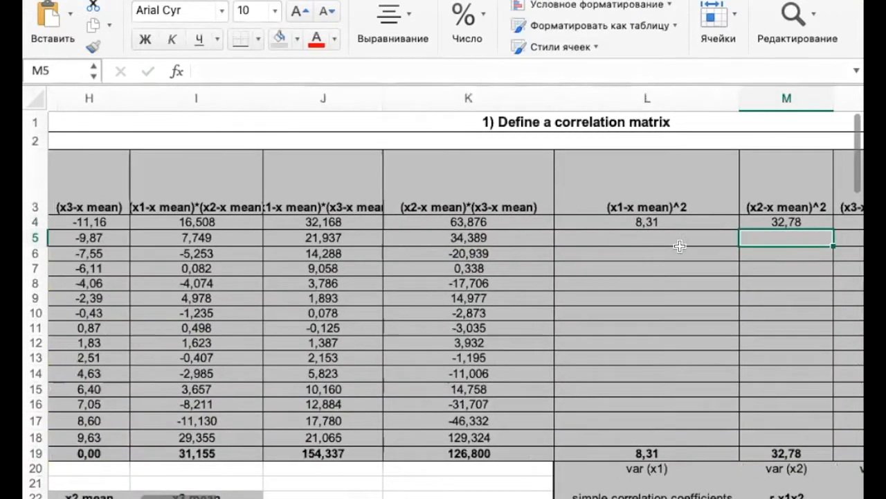
scroll(678, 243, right, 4)
drag(533, 231, 715, 439)
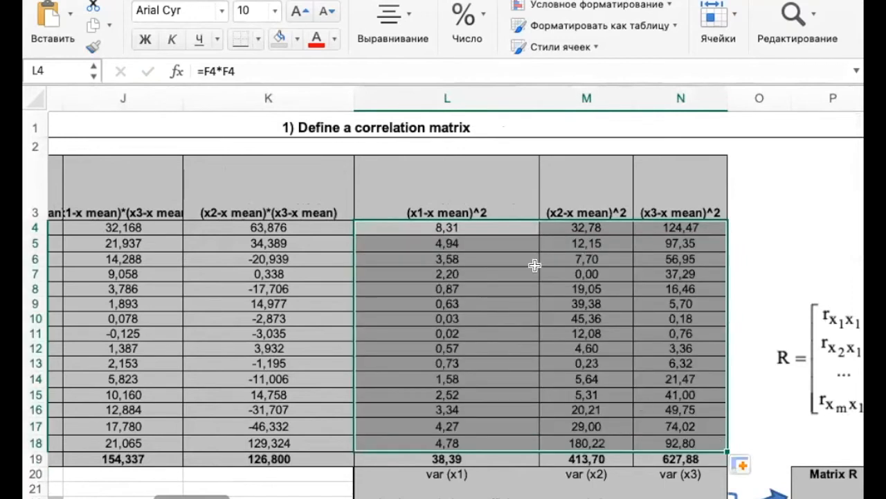
- Start the r x1x2 formula in N22 with the summed x1 and x2 deviation products in I19 as numerator
scroll(503, 438, down, 5)
scroll(503, 438, right, 2)
scroll(504, 437, down, 5)
scroll(503, 438, right, 2)
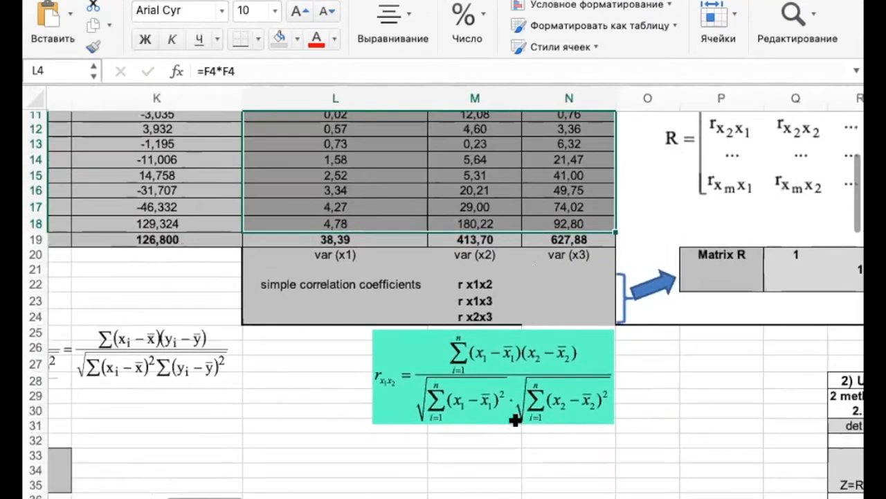
click(512, 369)
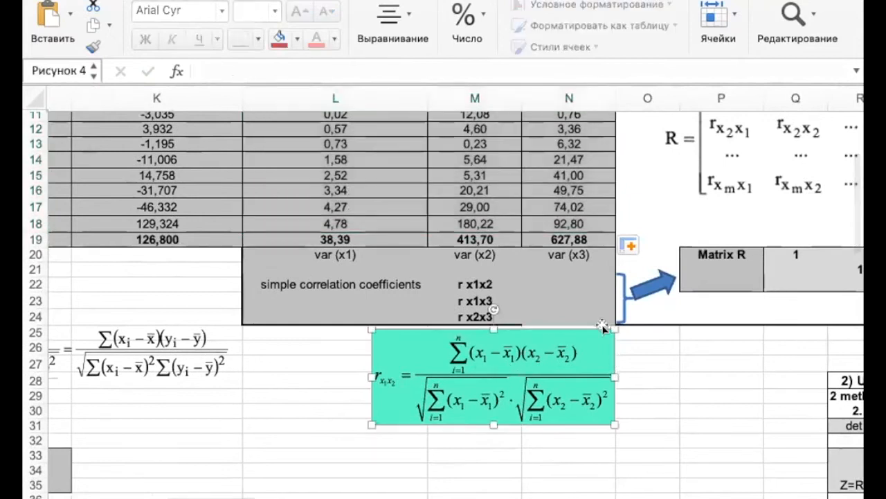
click(576, 282)
text(=)
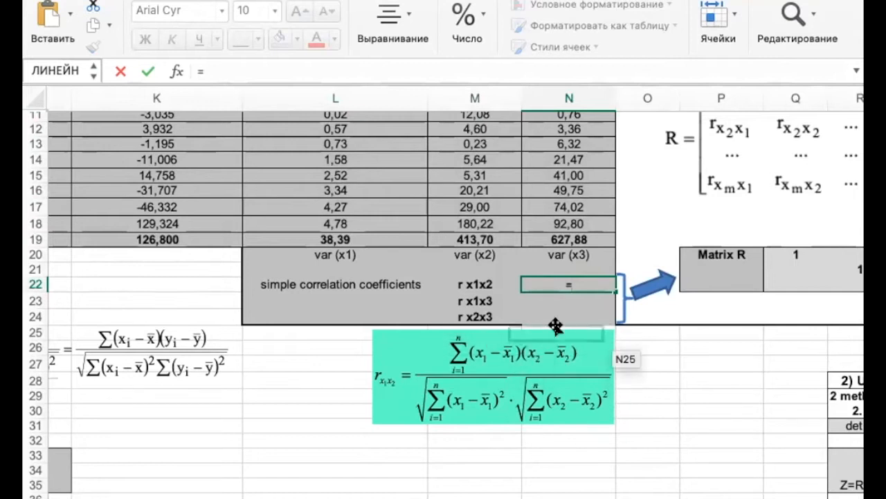
scroll(179, 278, up, 5)
scroll(178, 278, left, 4)
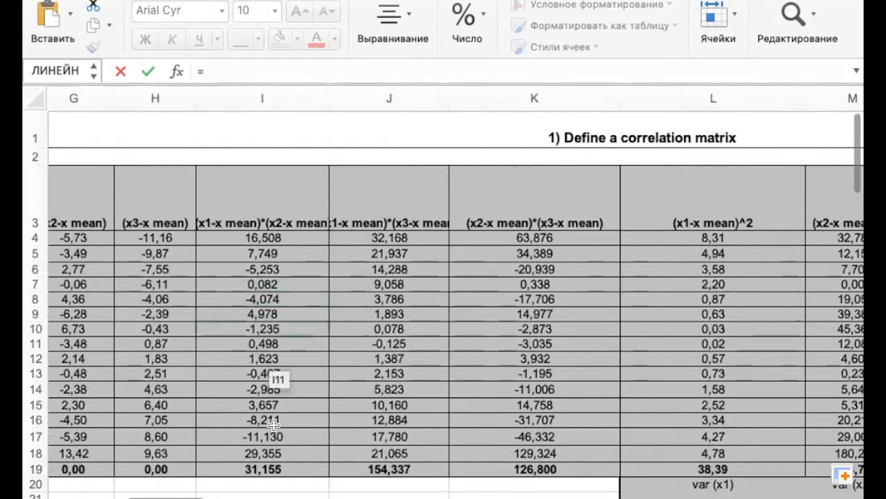
click(262, 469)
- Extend the r x1x2 formula in N22 with a division by the square root function, giving =I19/КОРЕНЬ(
scroll(452, 383, down, 1)
scroll(452, 383, right, 1)
scroll(452, 383, down, 5)
scroll(452, 383, right, 3)
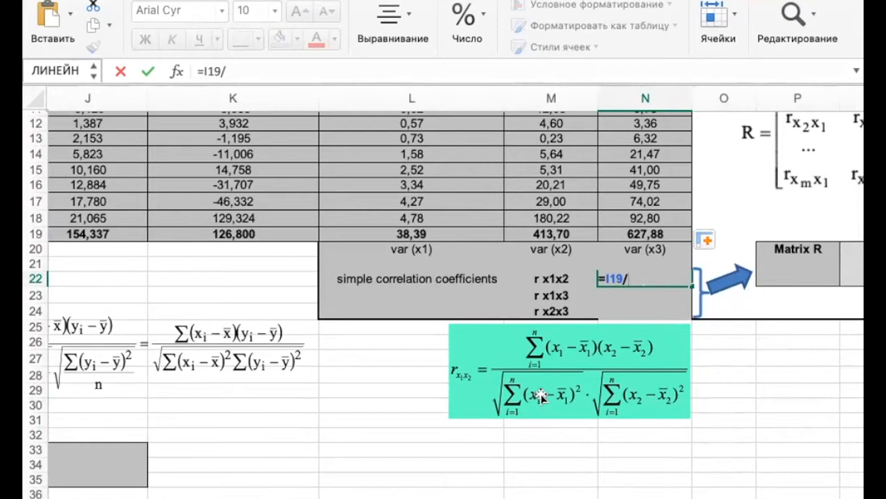
text(лщ)
key(BackSpace)
key(BackSpace)
key(BackSpace)
text(кор)
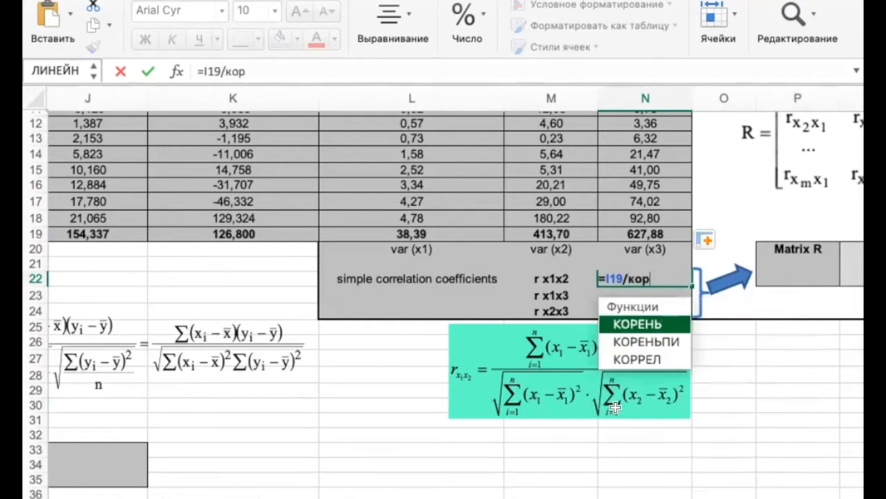
double_click(629, 316)
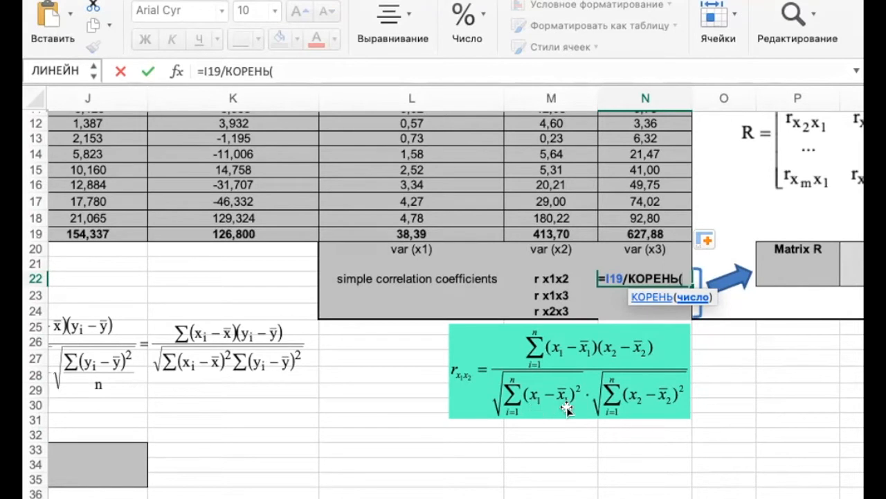
- Complete the r x1x2 formula in N22 with L19*M19 under the root, as =I19/КОРЕНЬ(L19*M19)
scroll(532, 239, up, 5)
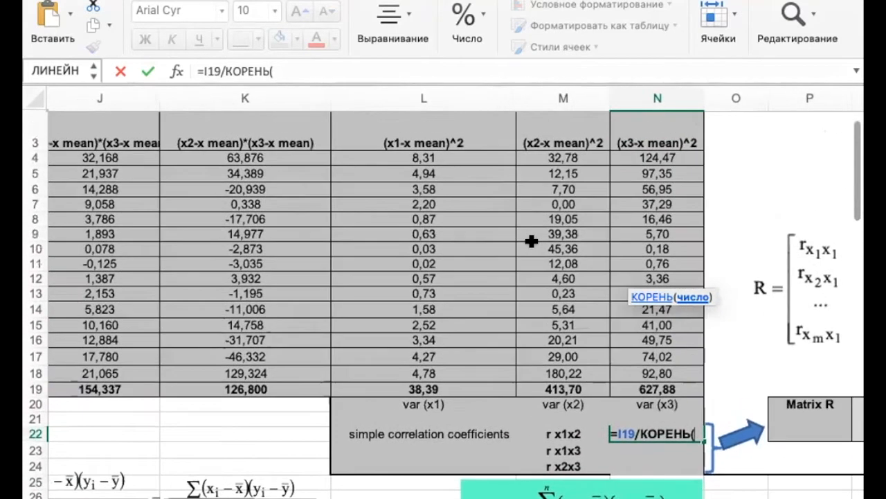
click(433, 390)
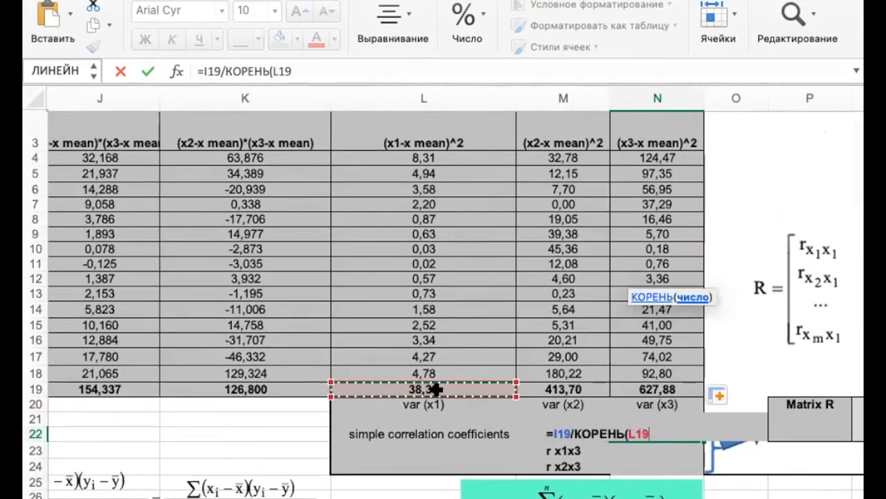
text(*)
scroll(580, 251, down, 5)
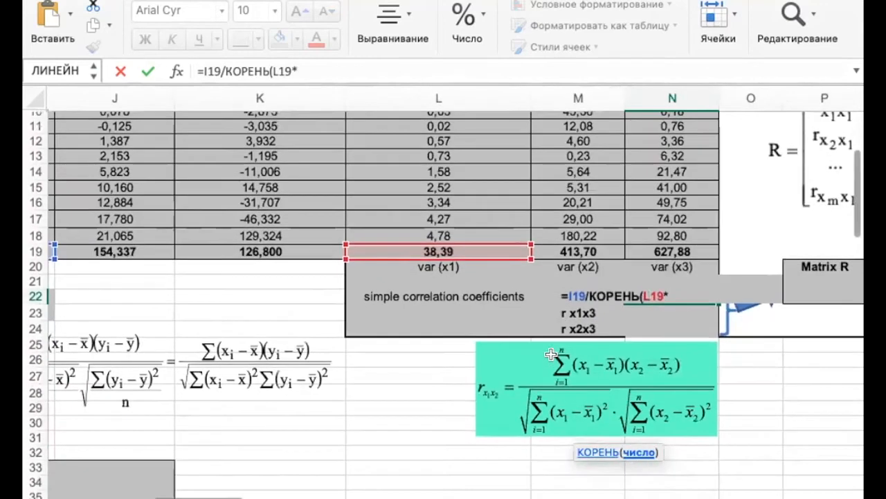
click(580, 250)
text())
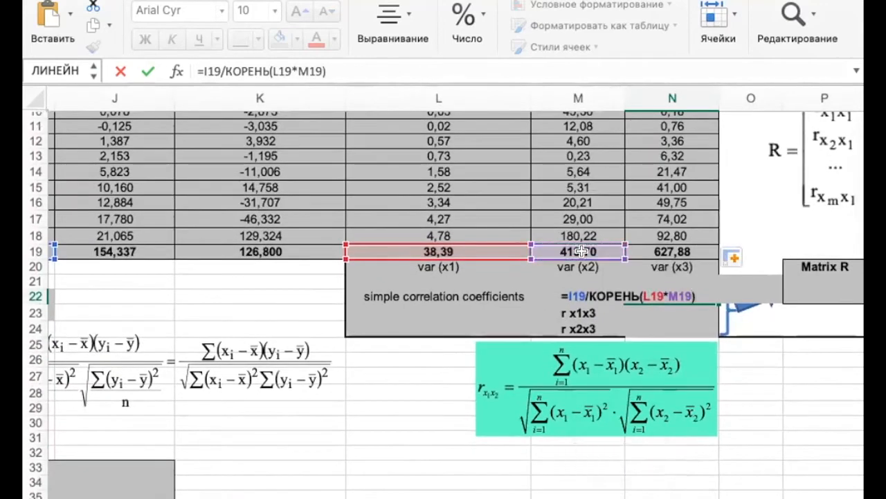
key(Return)
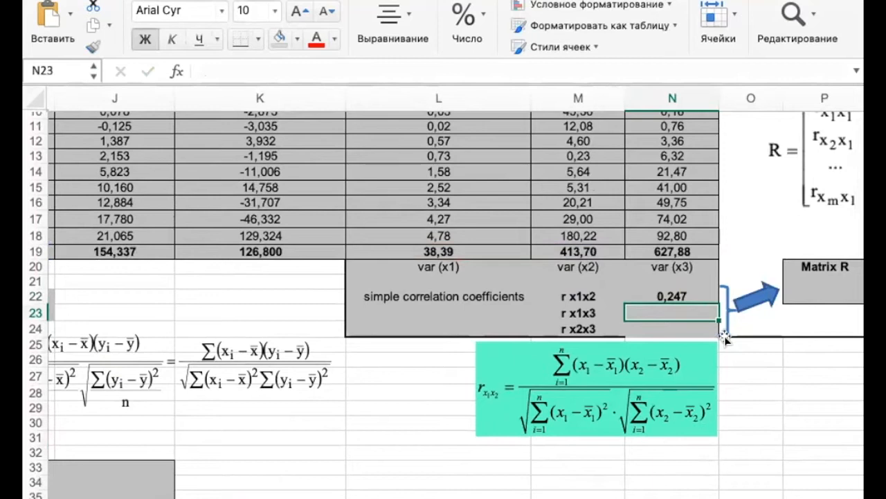
- Start the r x1x3 formula in N23 by dividing the product sum in J19 by the square root function КОРЕНЬ
text(=)
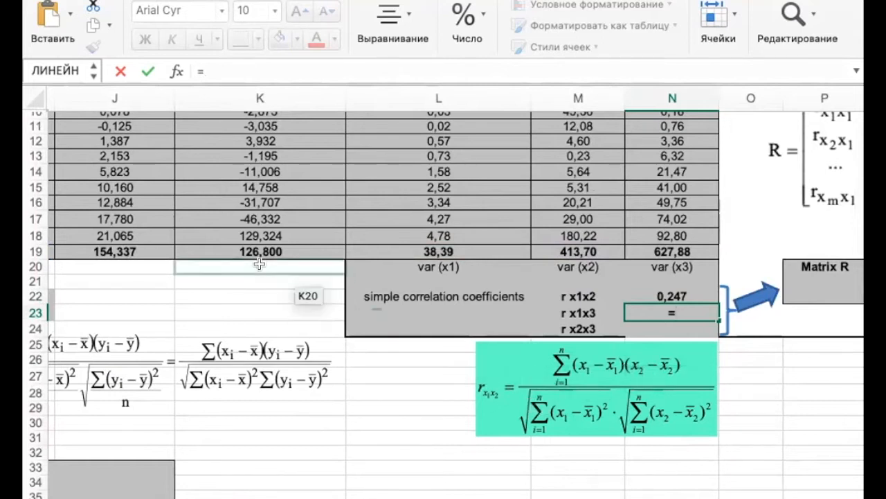
scroll(267, 273, left, 2)
scroll(259, 264, up, 4)
scroll(259, 263, up, 1)
scroll(259, 264, left, 1)
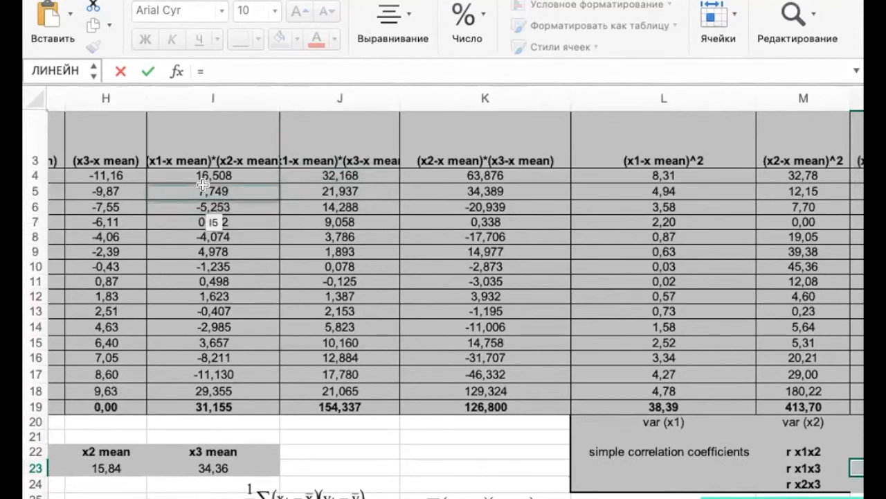
scroll(201, 182, left, 2)
scroll(201, 182, down, 1)
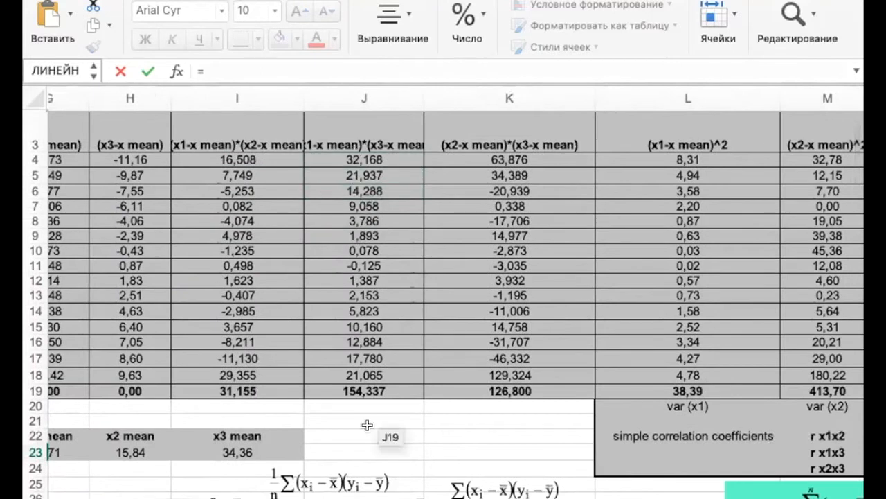
click(365, 392)
text(.)
key(BackSpace)
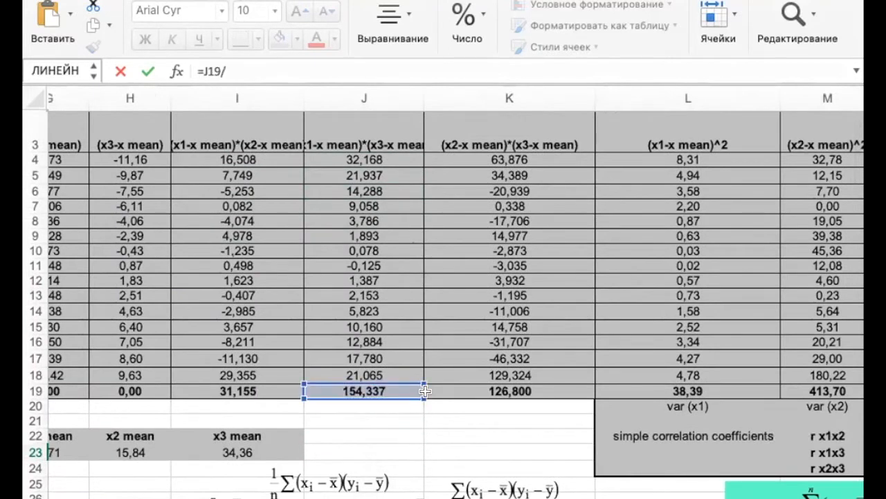
text(/ко)
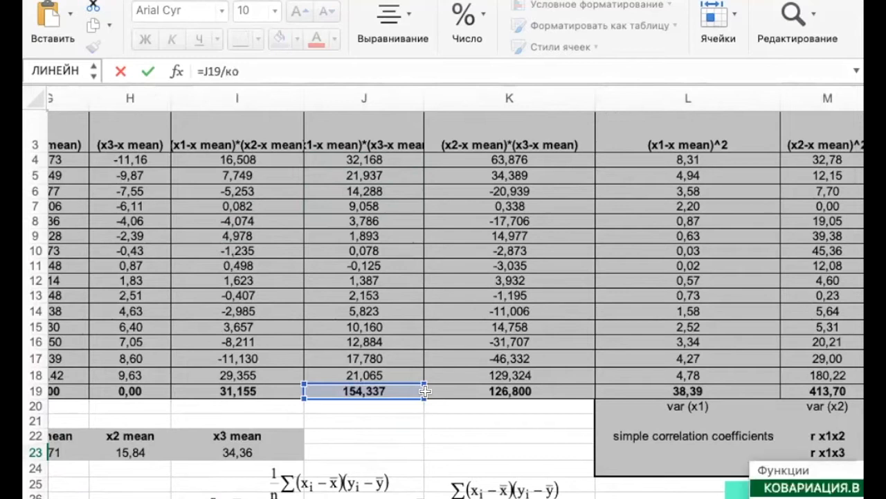
text(ре)
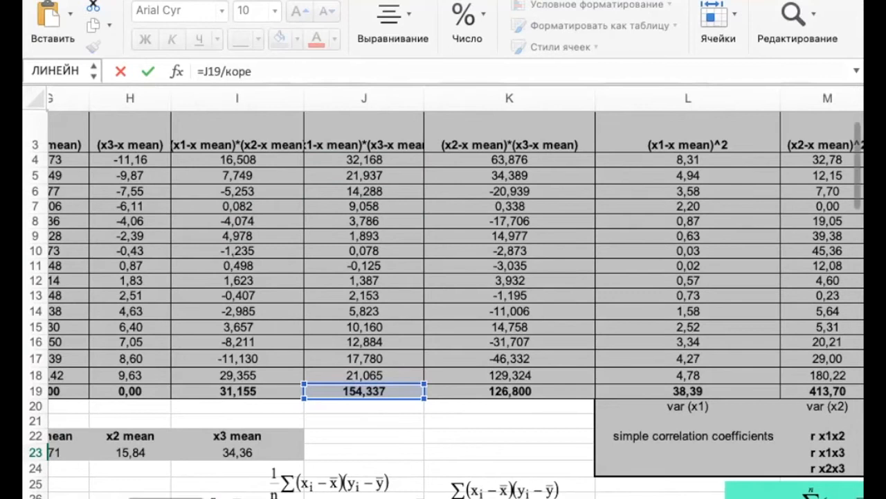
key(Tab)
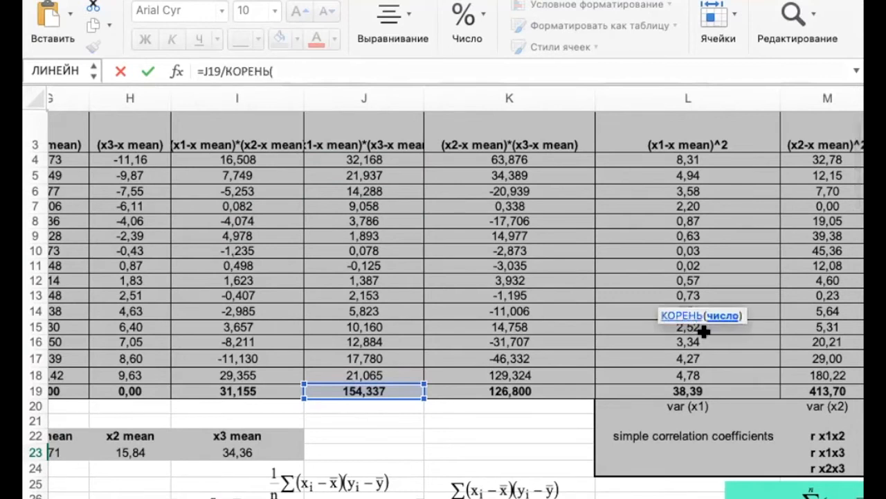
- Complete the r x1x3 formula in N23 with L19*N19 as the argument of КОРЕНЬ
scroll(704, 424, down, 5)
scroll(704, 424, right, 5)
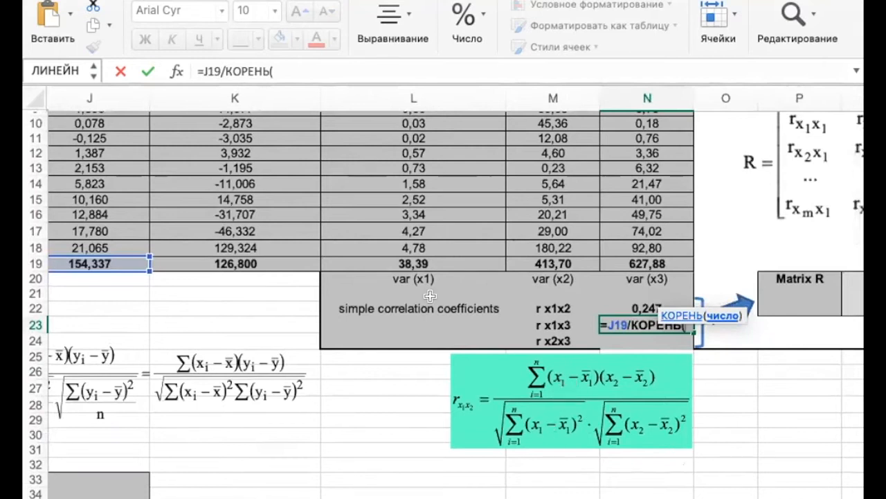
scroll(430, 297, up, 5)
click(432, 426)
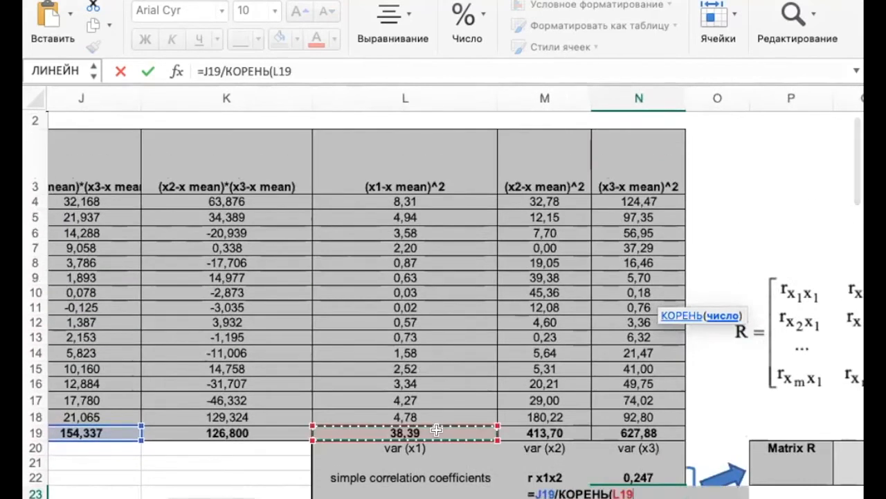
text(*)
click(636, 432)
text())
key(Return)
- Start the r x2x3 formula in N24 by dividing the product sum in K19 by the square root function КОРЕНЬ
text(=)
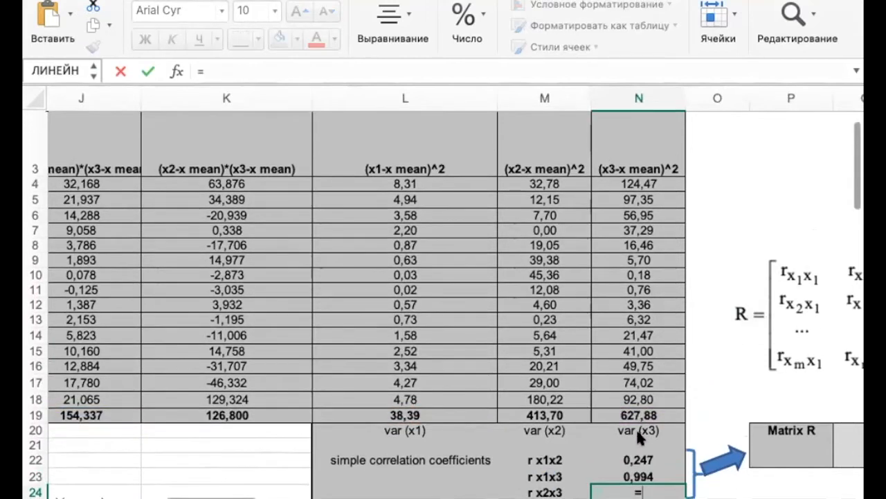
scroll(519, 387, down, 3)
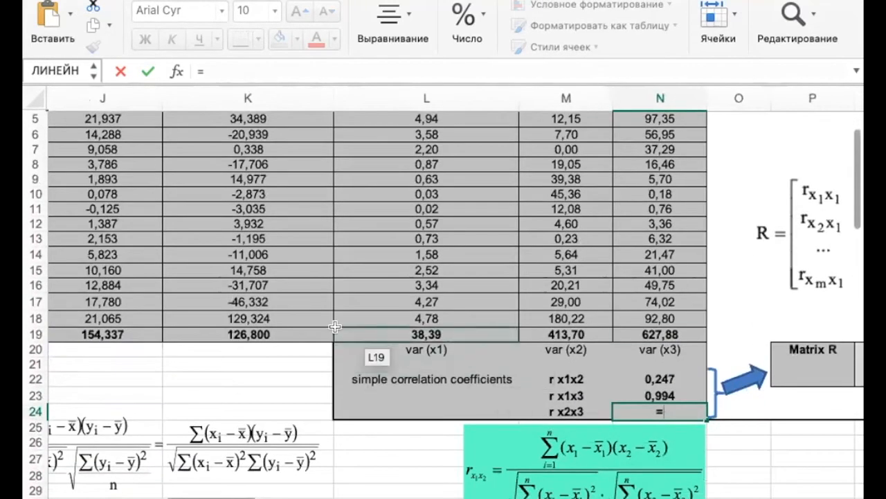
scroll(319, 305, up, 3)
scroll(319, 305, left, 5)
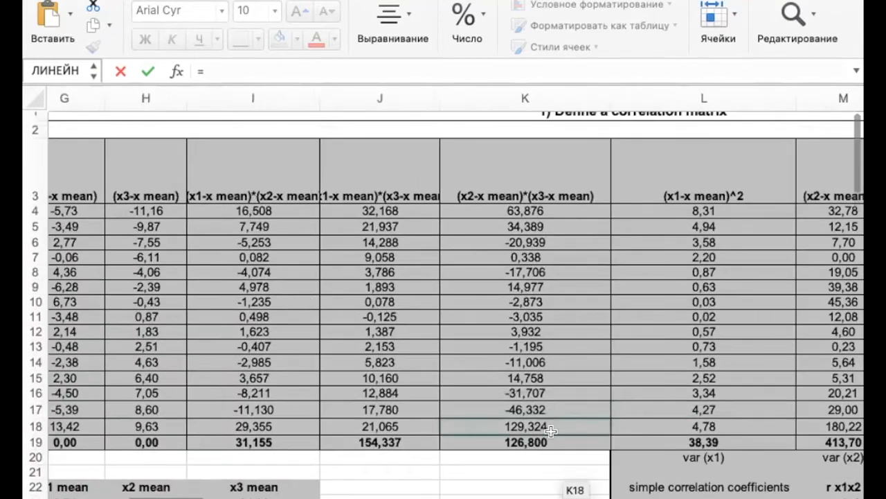
click(544, 438)
text(/кор)
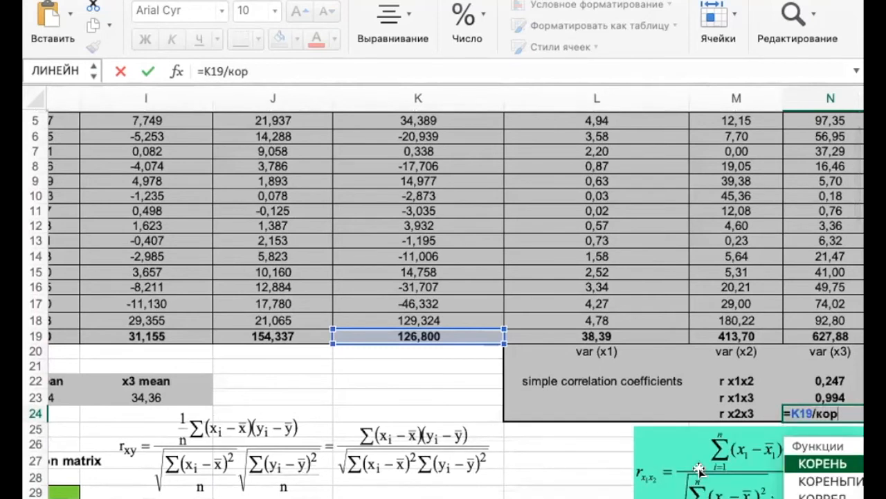
double_click(836, 464)
scroll(749, 408, down, 4)
scroll(749, 409, right, 2)
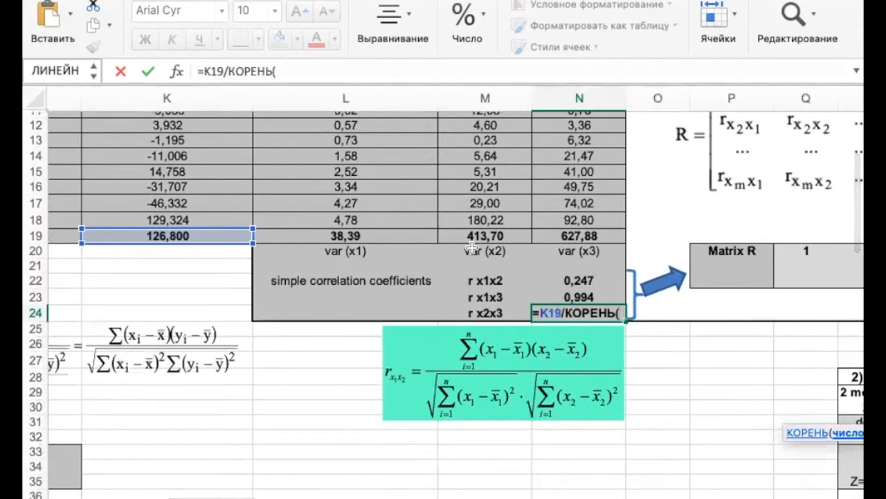
- Complete the r x2x3 formula in N24 with M19*N19 as the argument of КОРЕНЬ
scroll(431, 289, up, 3)
click(491, 302)
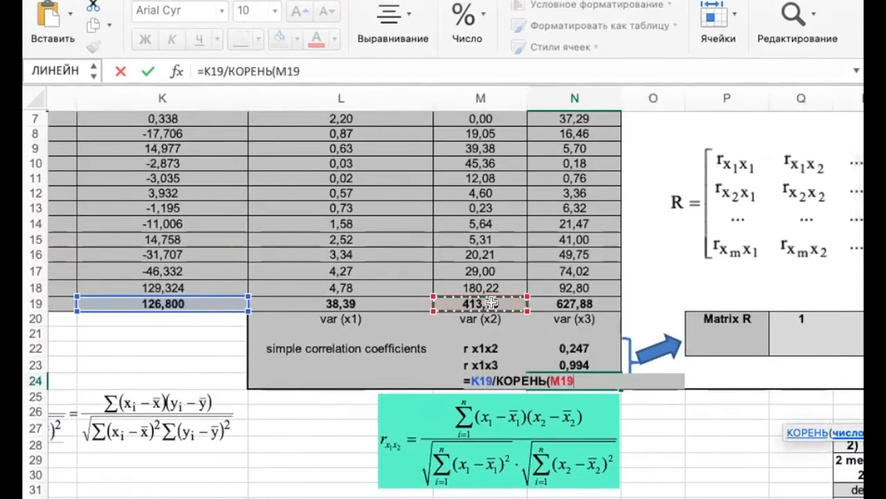
text(*)
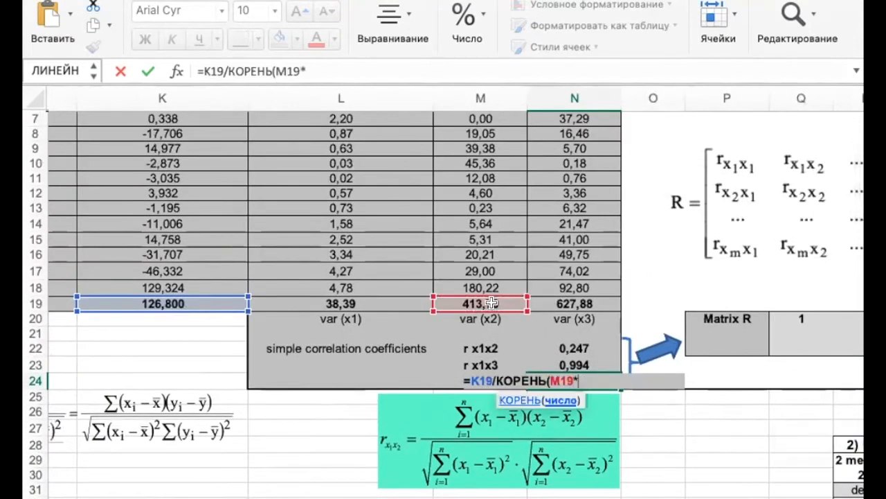
click(566, 303)
key(Return)
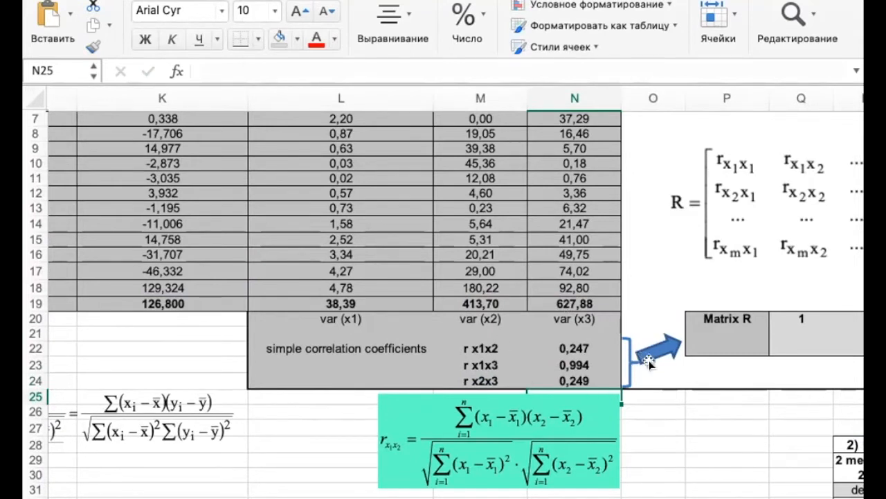
scroll(767, 319, right, 5)
scroll(768, 320, right, 3)
scroll(767, 319, down, 1)
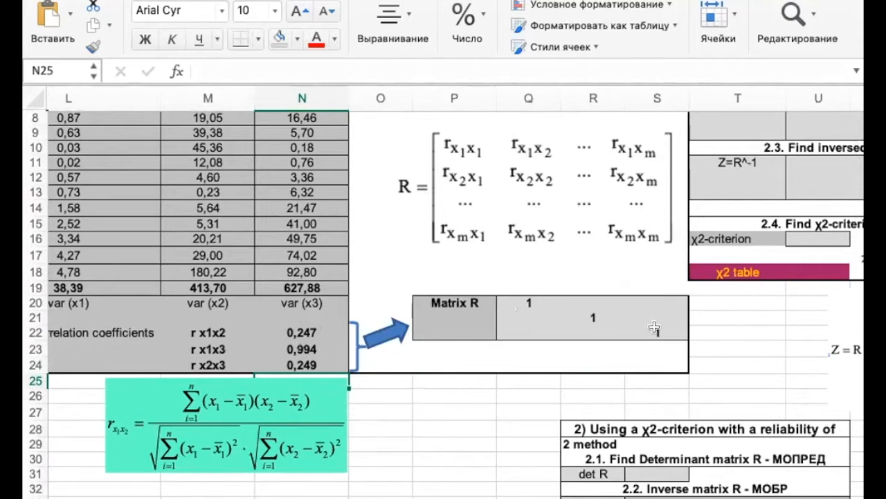
scroll(497, 310, up, 3)
scroll(497, 311, right, 1)
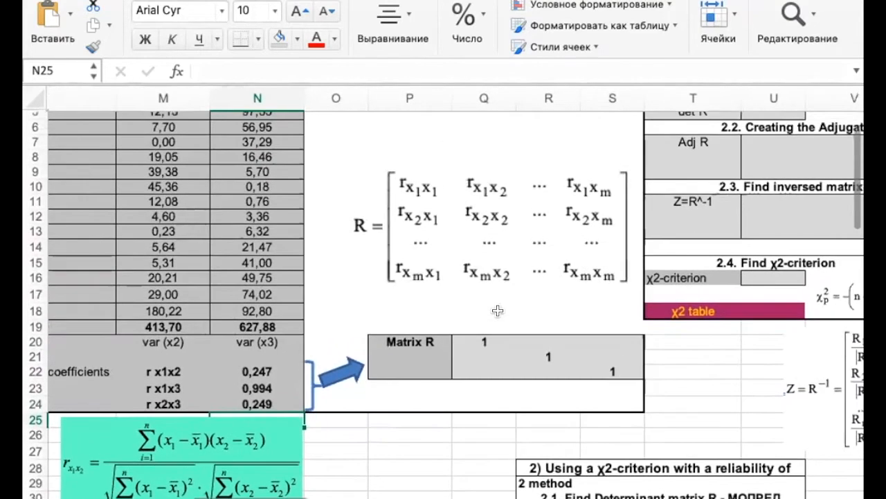
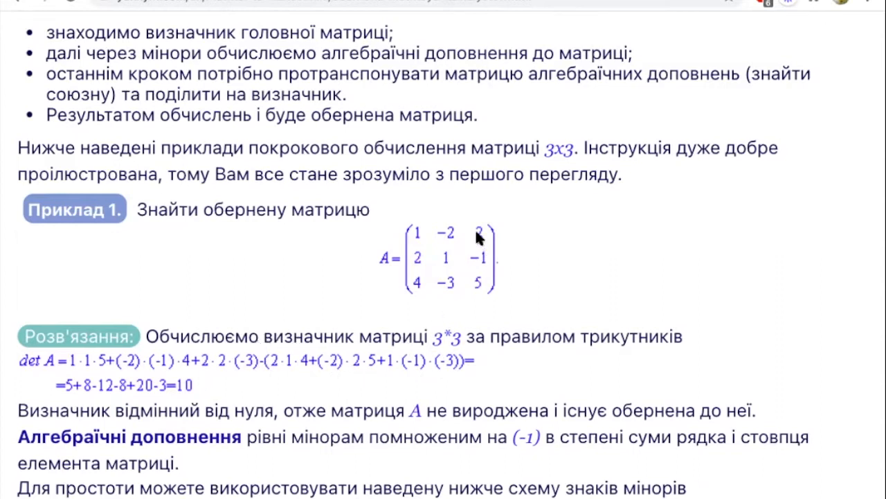
- Draw the secondary diagonal and the triangles of the determinant's subtracted terms over example matrix A on the web page
drag(477, 239, 417, 284)
mouse_move(447, 234)
mouse_down()
mouse_move(416, 255)
mouse_move(468, 279)
mouse_move(447, 232)
mouse_up()
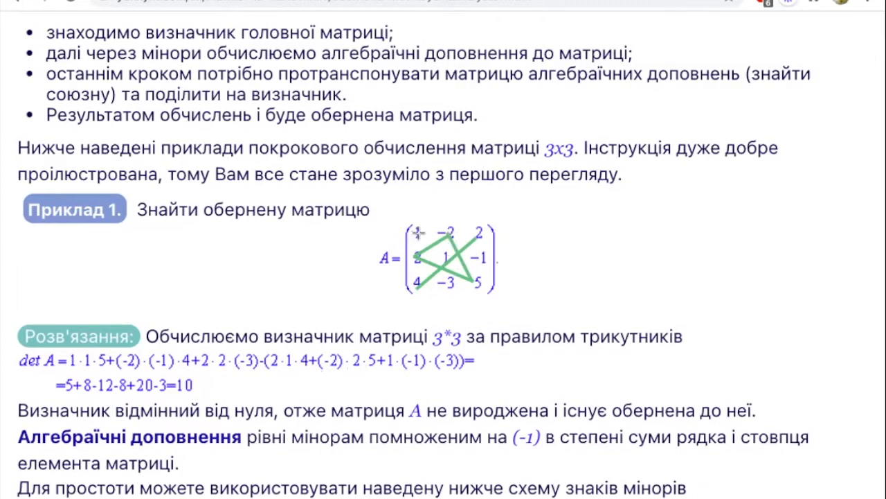
mouse_move(418, 234)
mouse_down()
mouse_move(480, 250)
mouse_move(450, 283)
mouse_move(416, 235)
mouse_up()
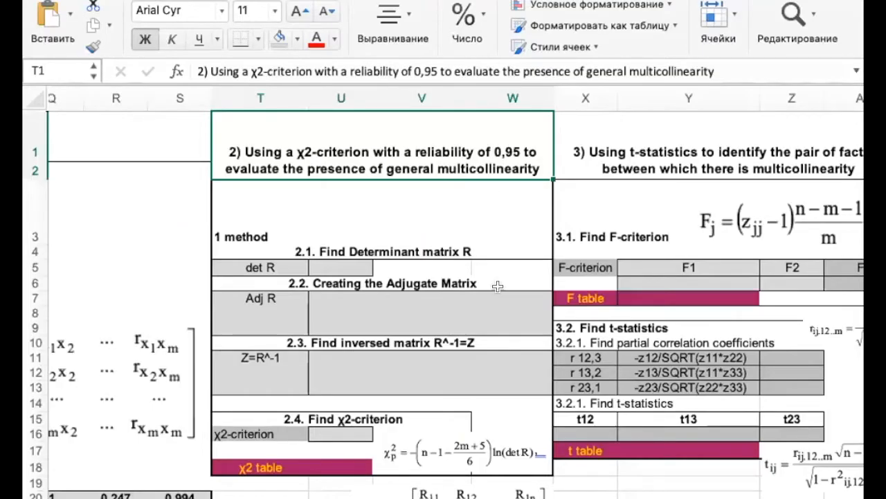
- Start the det R formula in U5 with the product of Matrix R's main diagonal, Q20*R21*S22
click(358, 267)
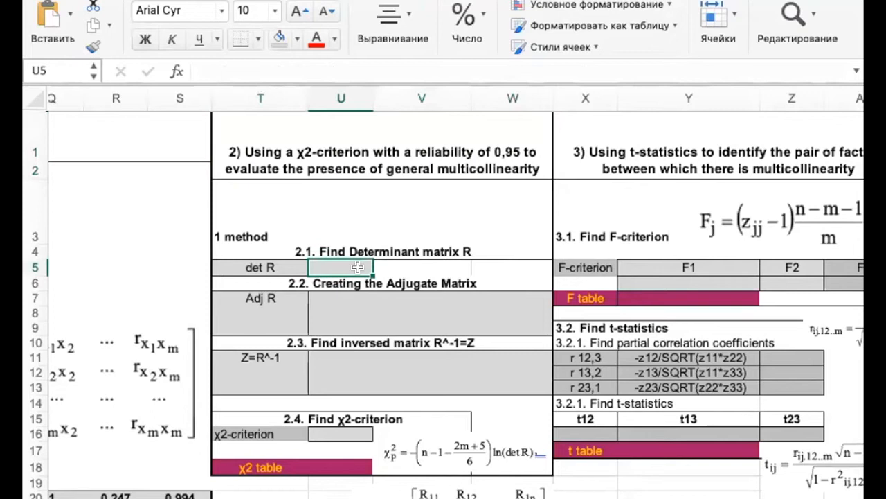
text(=)
scroll(313, 294, down, 5)
scroll(312, 294, left, 3)
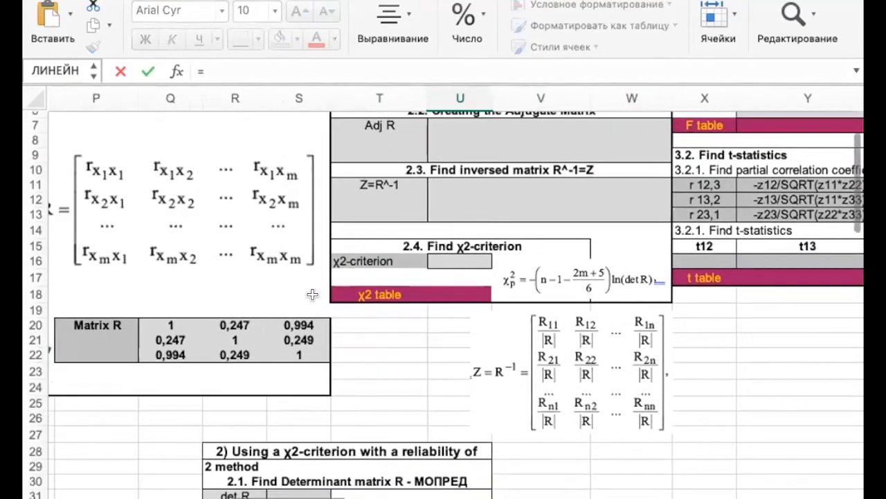
click(185, 322)
text(*)
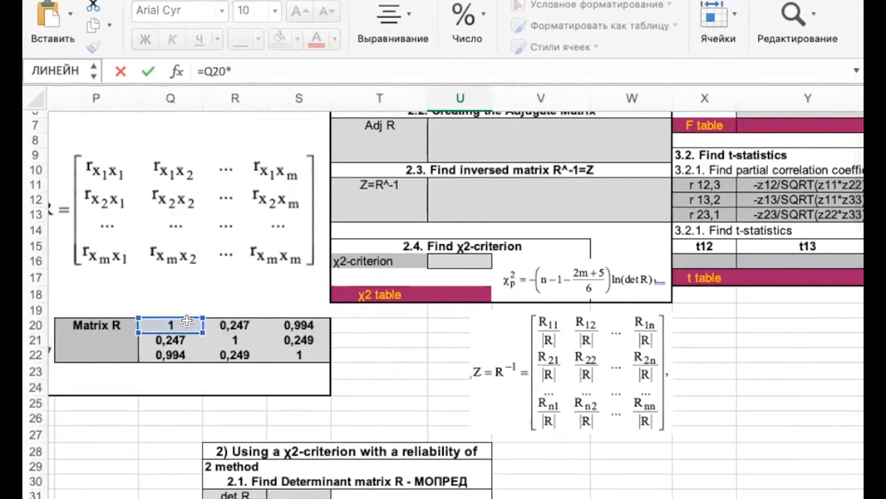
click(220, 337)
text(*)
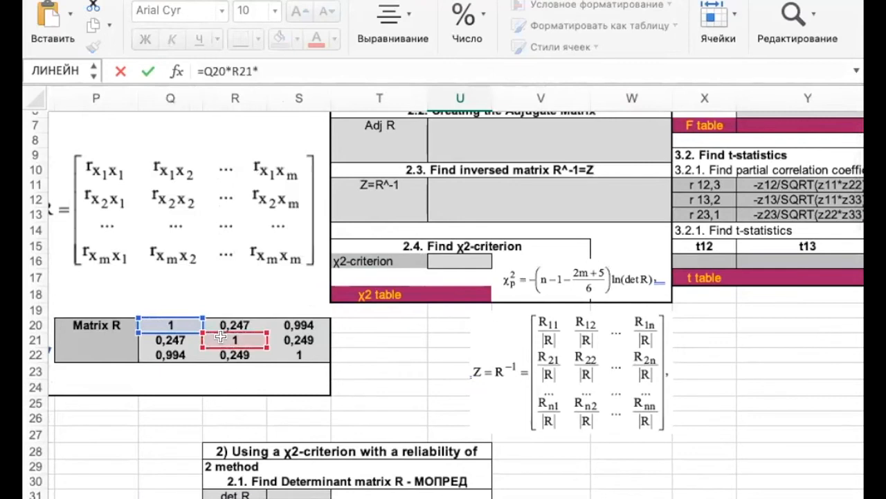
click(288, 353)
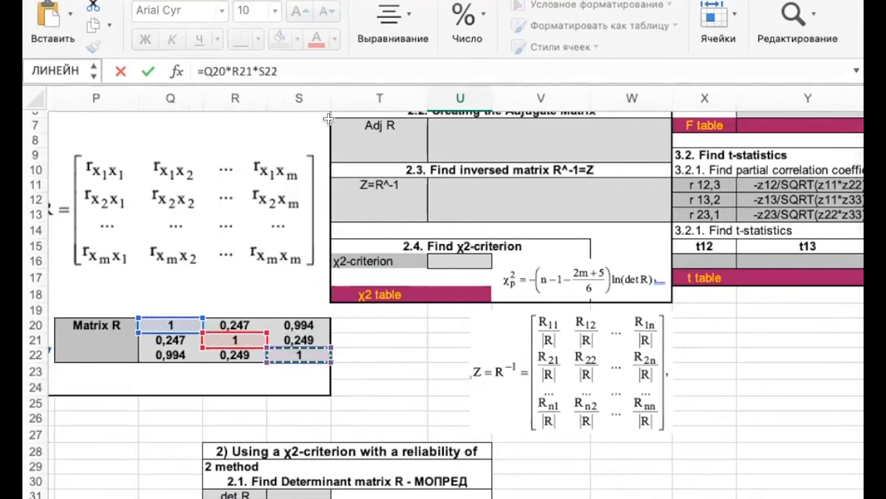
- Add the first triangle product R20*S21*Q22 to the det R formula in U5
click(317, 72)
text(+)
click(244, 321)
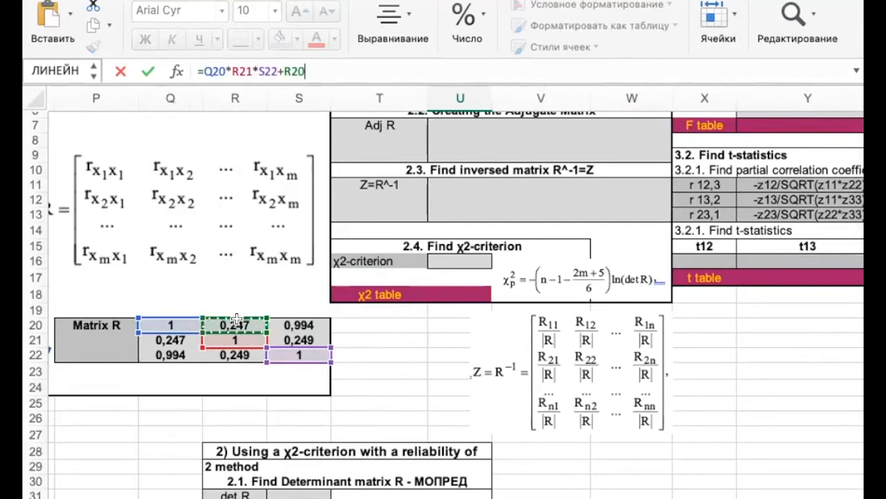
text(*)
click(298, 337)
text(*)
click(181, 351)
- Add the second triangle product S20*Q21*R22 to the det R formula
text(+)
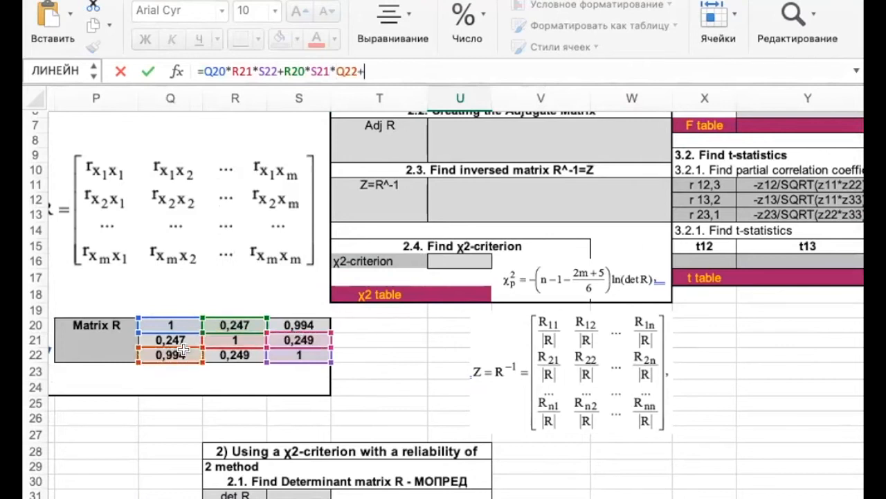
click(302, 321)
text(*)
click(171, 337)
text(*)
click(220, 353)
- Open a subtracted bracket in the det R formula with the secondary diagonal product S20*R21*Q22
text(-()
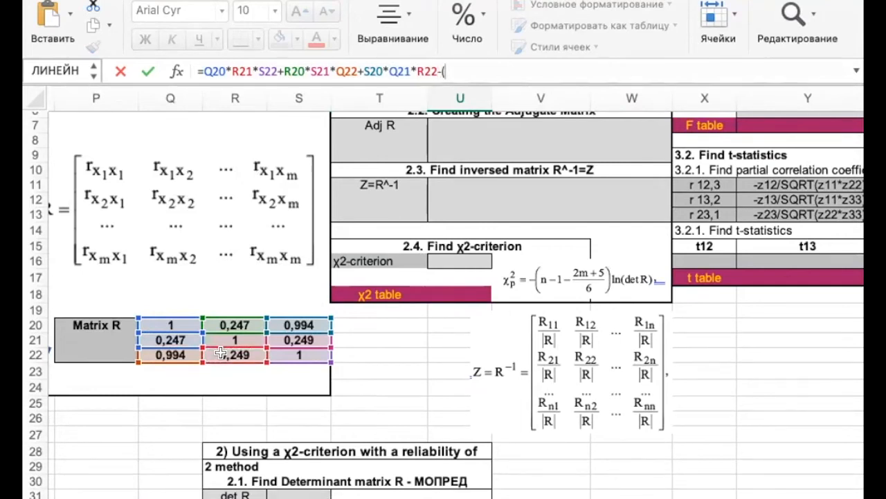
click(306, 321)
text(*)
click(235, 338)
text(()
key(BackSpace)
text(*)
click(173, 352)
- Add the triangle product R20*Q21*S22 inside the subtracted bracket of the det R formula
text(+)
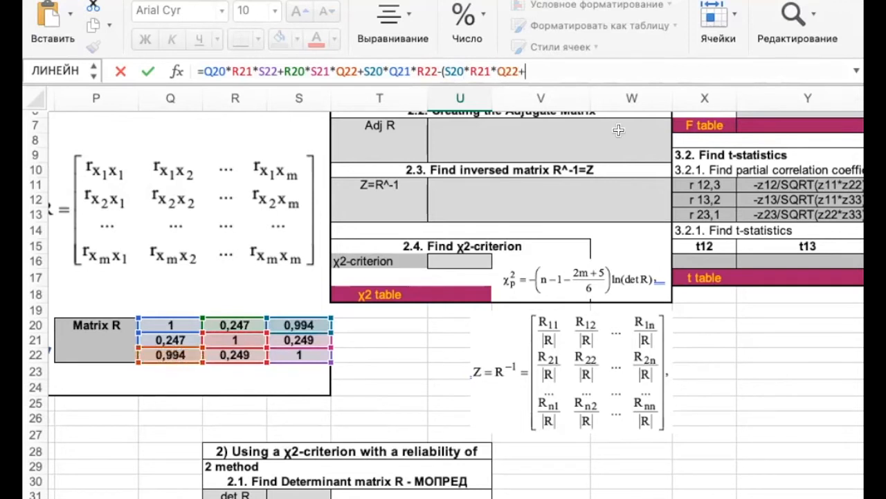
click(239, 324)
text(*)
click(182, 338)
text(*)
click(294, 352)
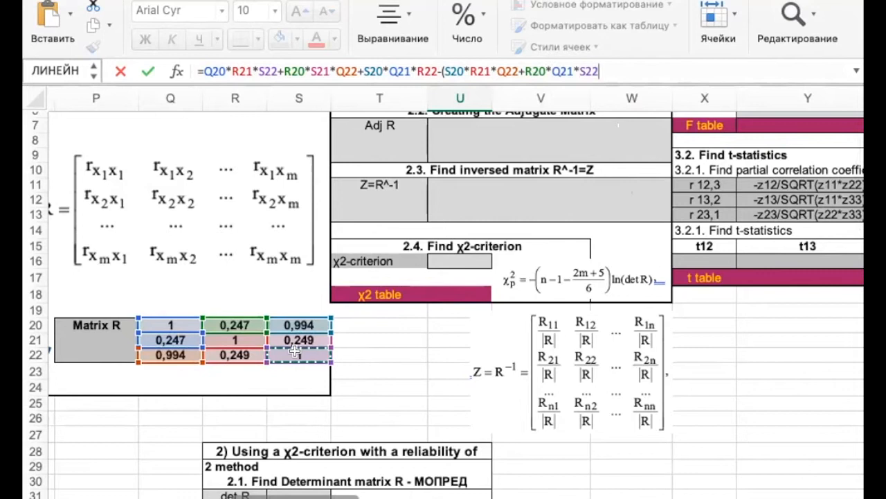
- Complete the det R formula with Q20*S21*R22 as the last term of the subtracted bracket
text(+)
click(172, 326)
text(*)
click(305, 338)
text(*)
click(242, 353)
text())
key(Return)
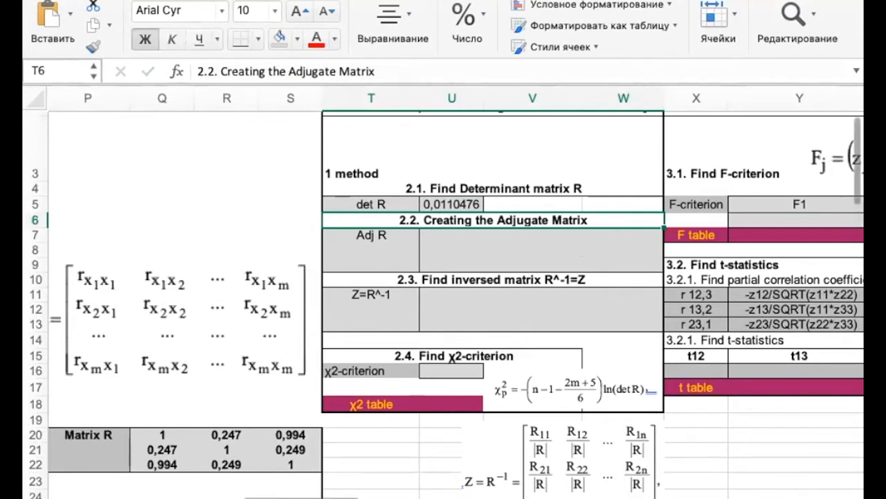
- Begin a second determinant formula in V5, beside the det R result, with a function starting with "м"
click(454, 205)
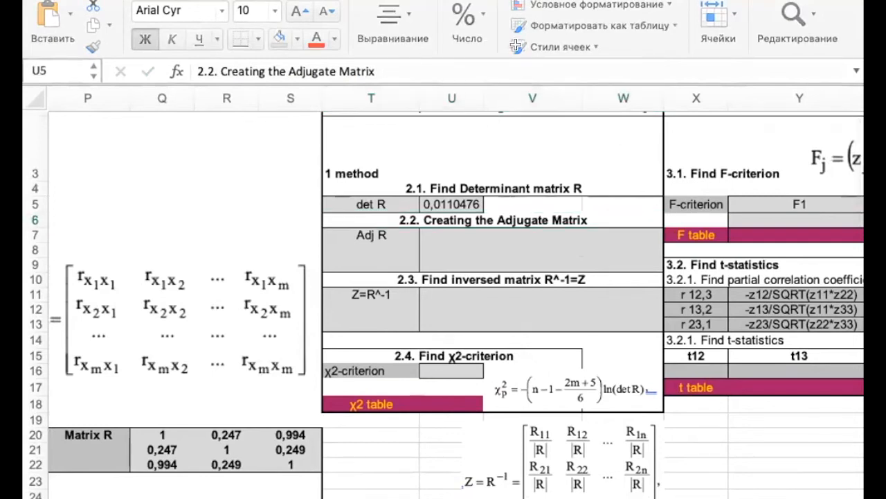
click(579, 206)
text(=)
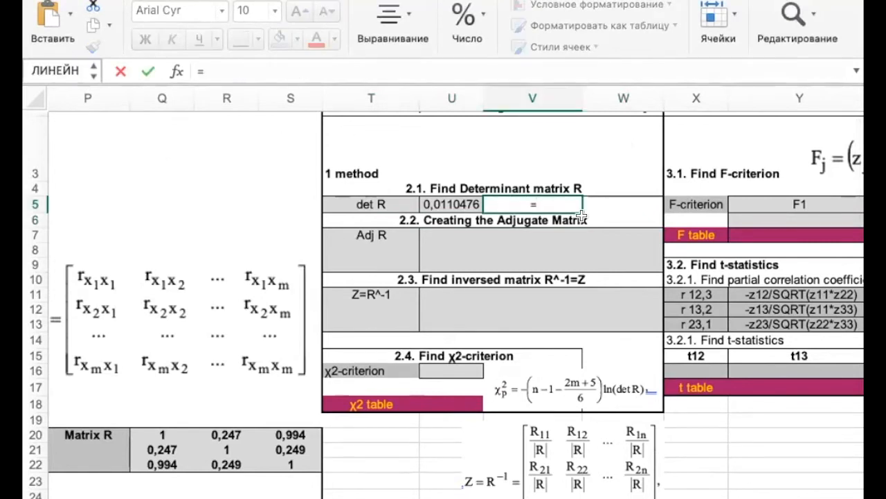
text(м)
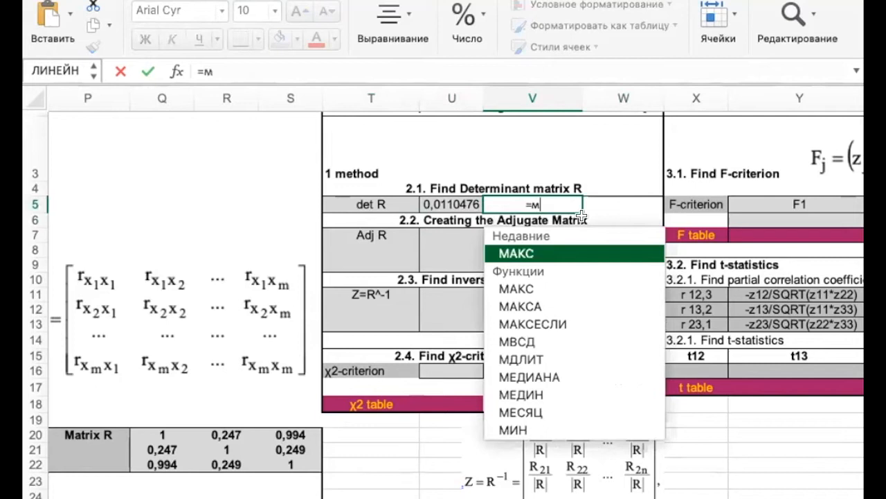
text(щпр)
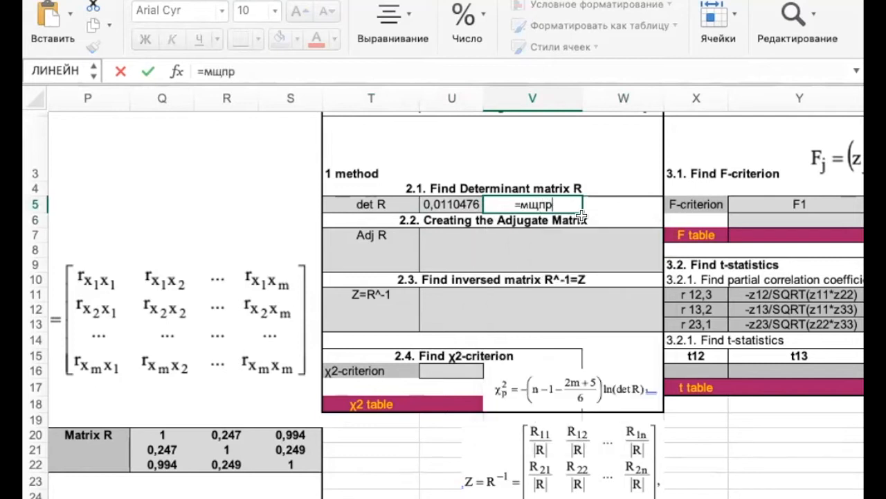
key(BackSpace)
key(BackSpace)
key(BackSpace)
text(щпр)
key(BackSpace)
key(BackSpace)
key(BackSpace)
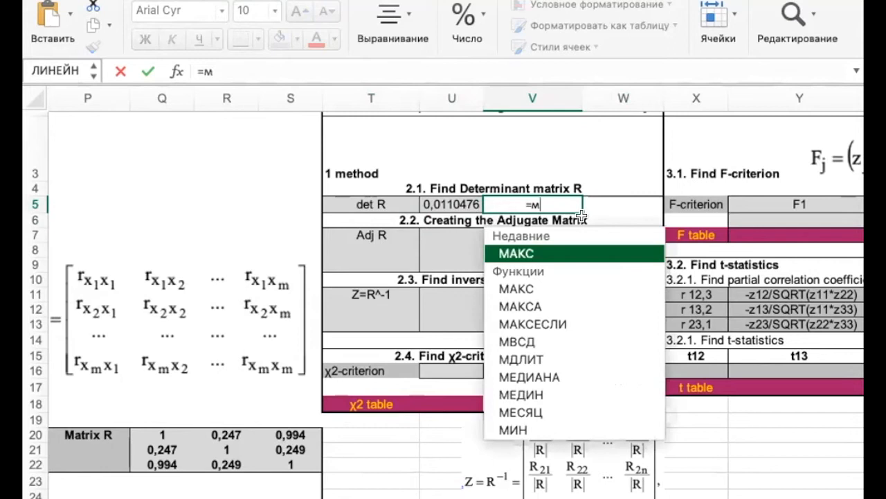
- Calculate Matrix R's determinant in V5 as МОПРЕД(Q20:S22) and compare it with the triangle-rule result in U5
text(опр)
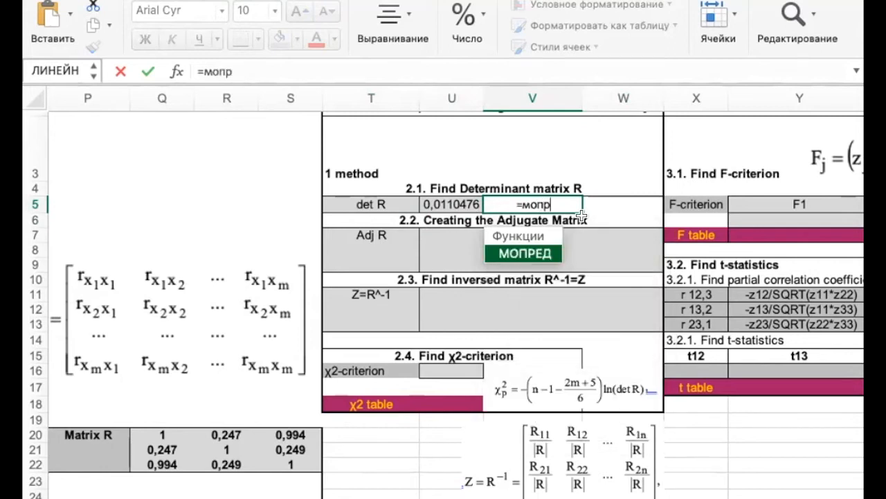
double_click(527, 253)
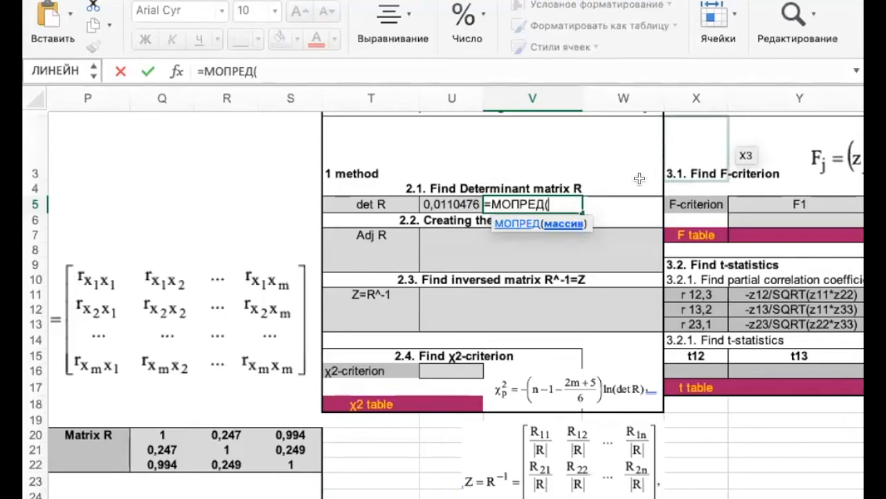
scroll(423, 450, down, 3)
scroll(423, 450, left, 2)
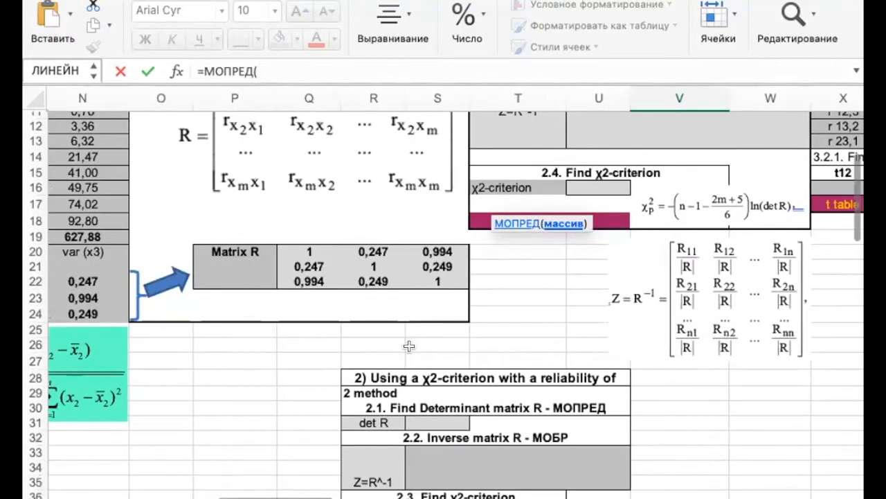
click(315, 250)
drag(315, 250, 439, 277)
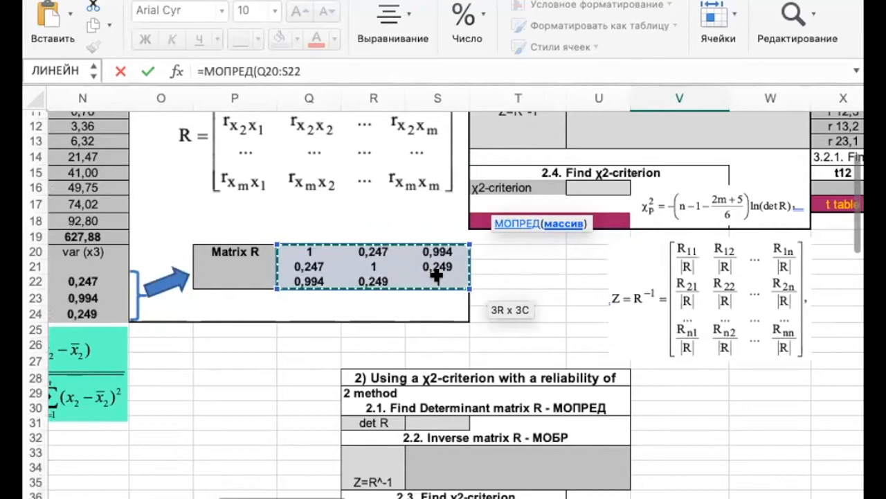
scroll(444, 270, up, 2)
scroll(443, 270, right, 1)
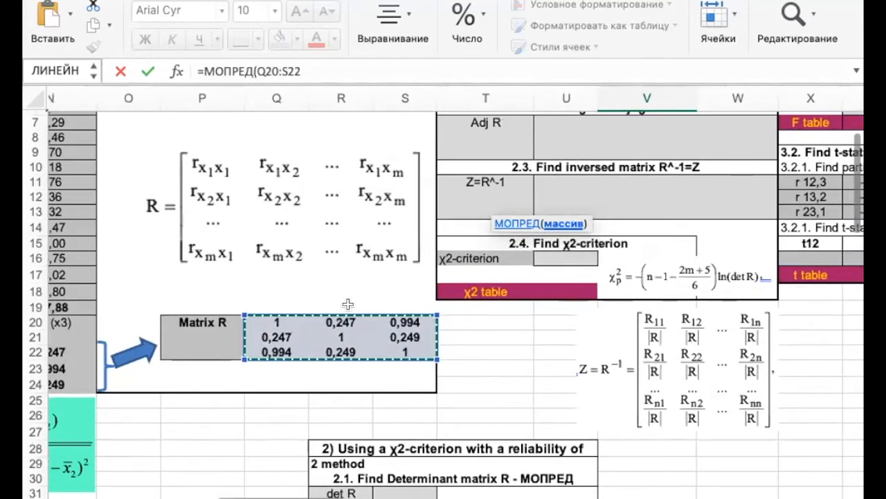
text())
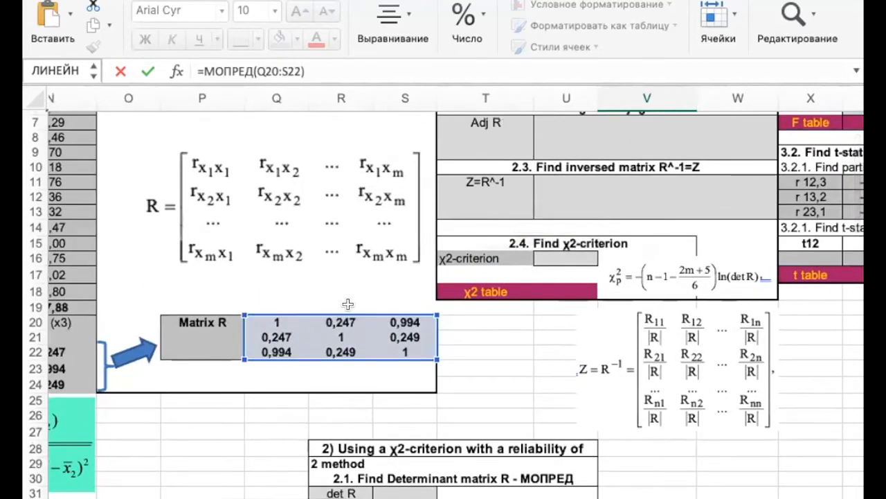
key(Return)
scroll(569, 245, up, 3)
scroll(570, 246, right, 1)
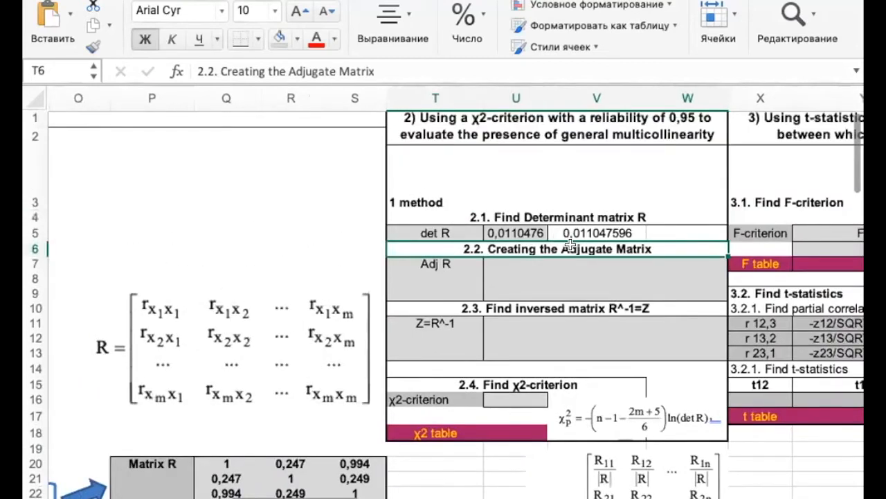
click(519, 232)
click(585, 231)
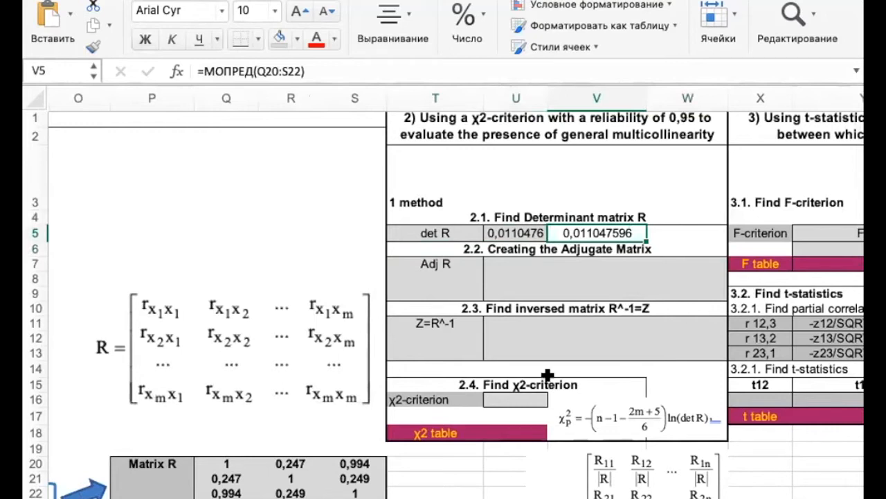
- Start the χ2-criterion formula in U16 with a negated opening bracket, =-(
click(432, 397)
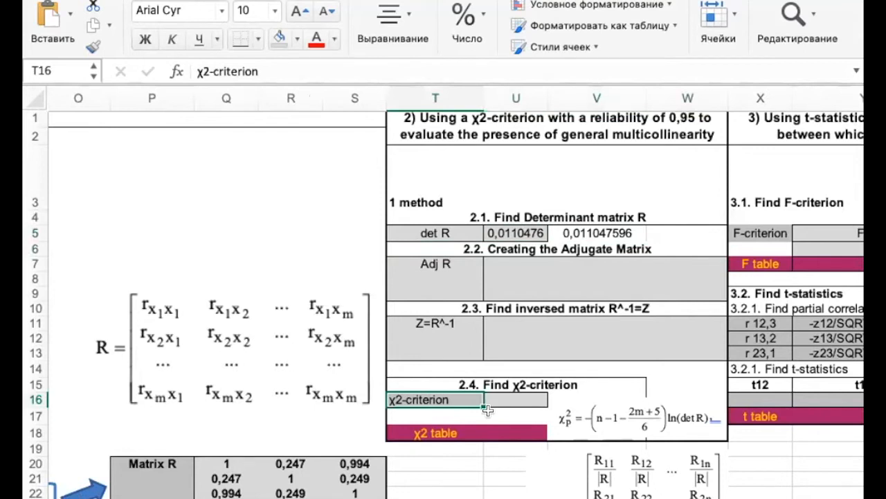
click(521, 399)
scroll(517, 424, down, 2)
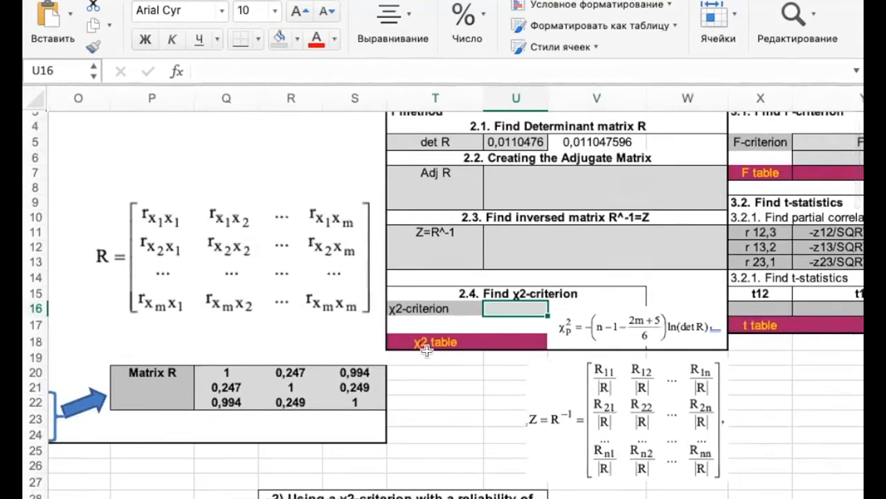
click(576, 338)
click(516, 305)
text(=-)
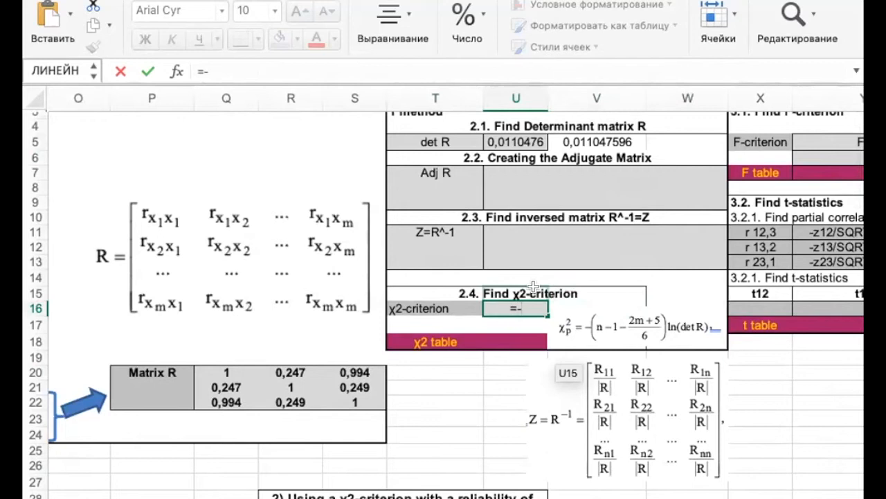
text(()
scroll(138, 312, left, 15)
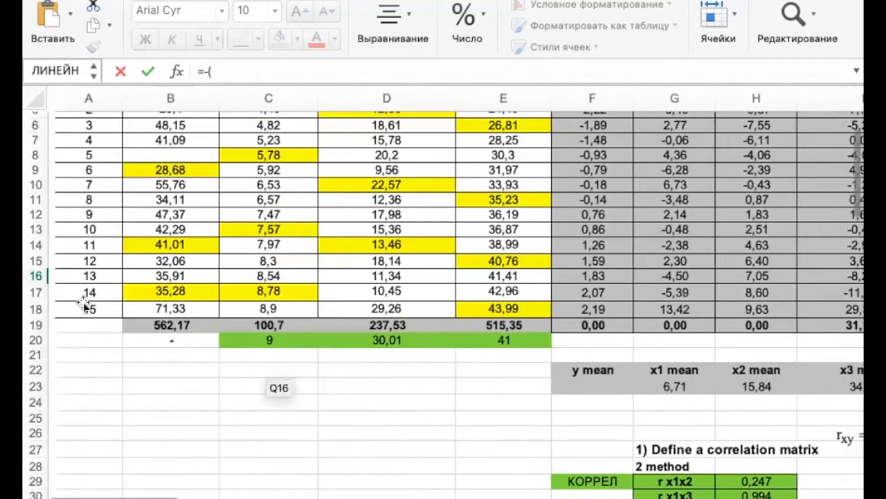
key(Return)
key(Return)
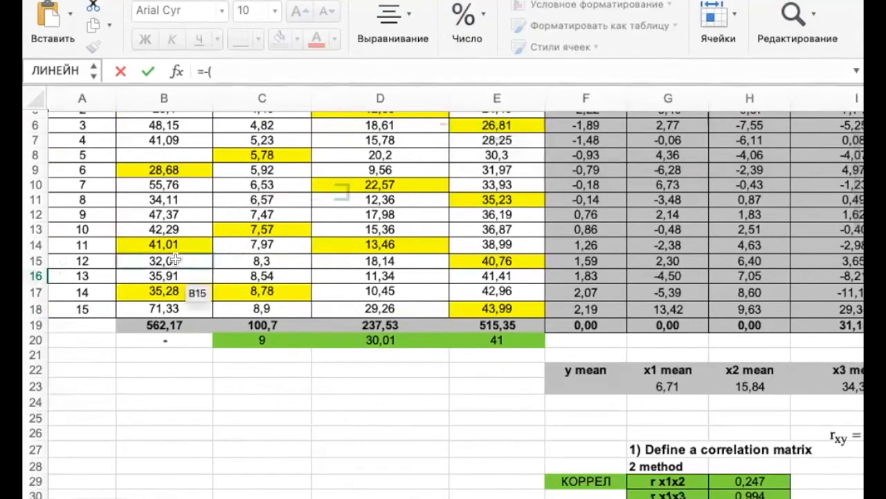
click(107, 309)
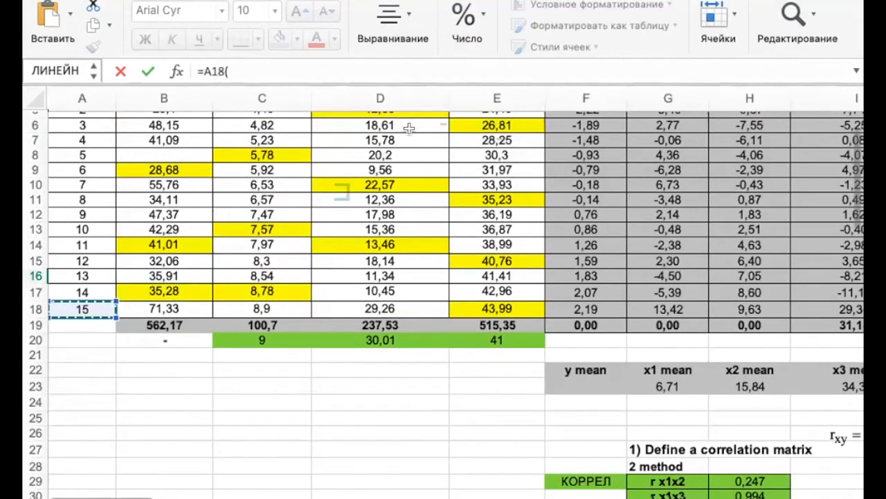
key(BackSpace)
key(BackSpace)
key(BackSpace)
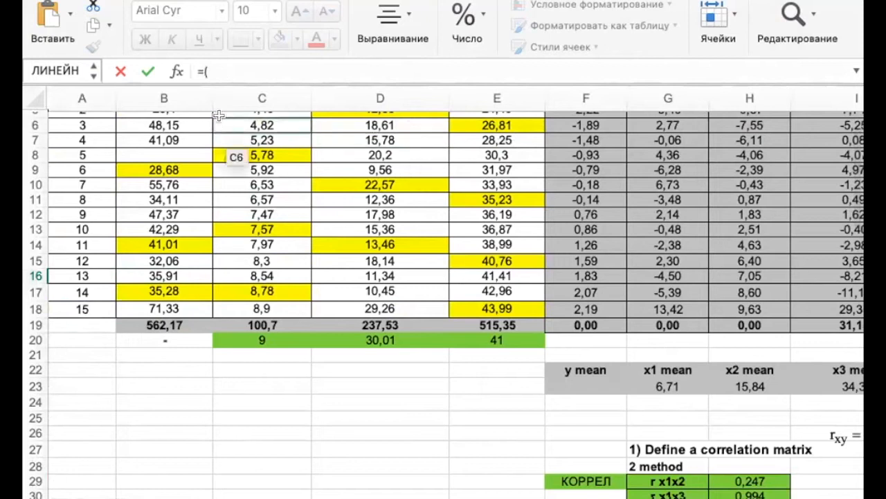
text(-)
- Continue the χ2-criterion formula in U16 with A18 as the sample size n, followed by -1-2*
click(102, 308)
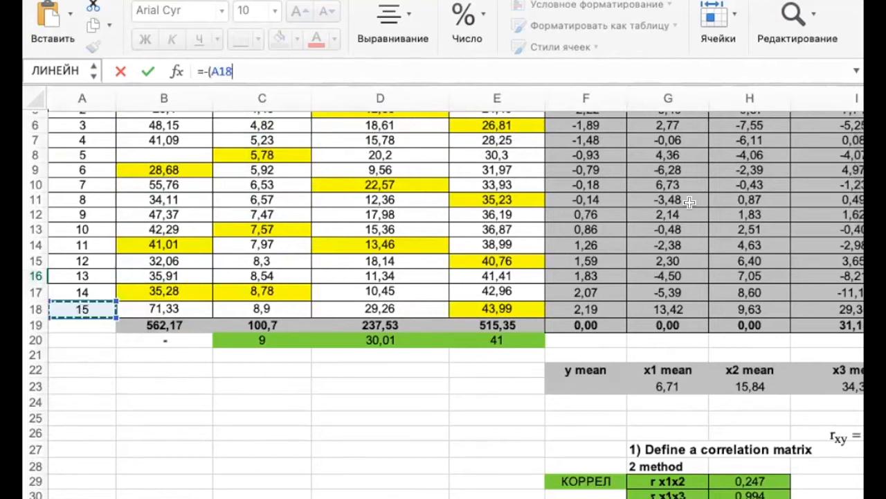
scroll(686, 200, right, 10)
scroll(686, 200, right, 8)
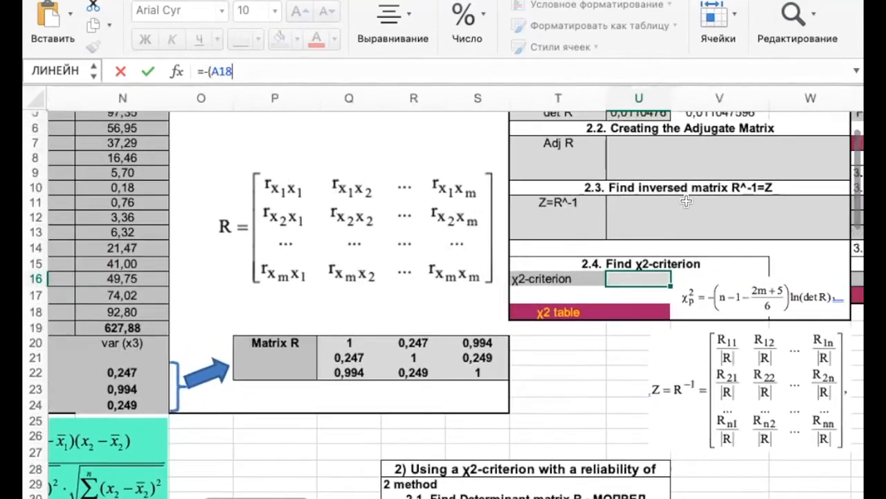
text(-)
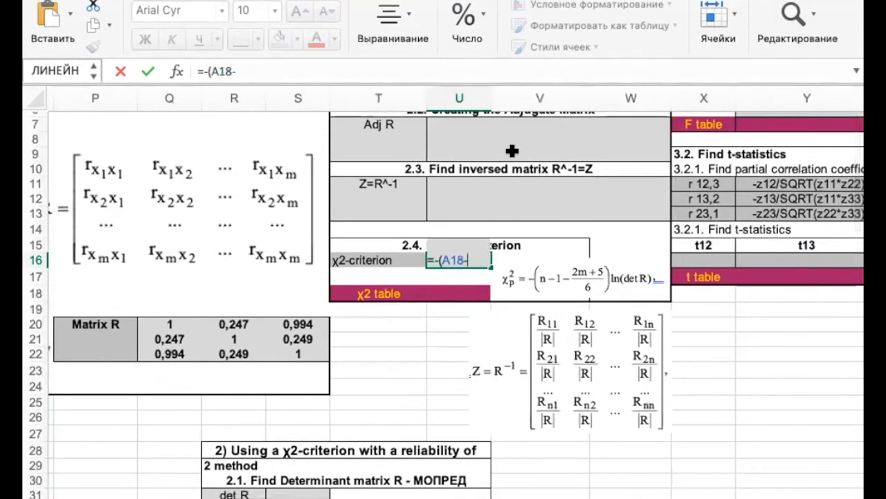
text(1-2*)
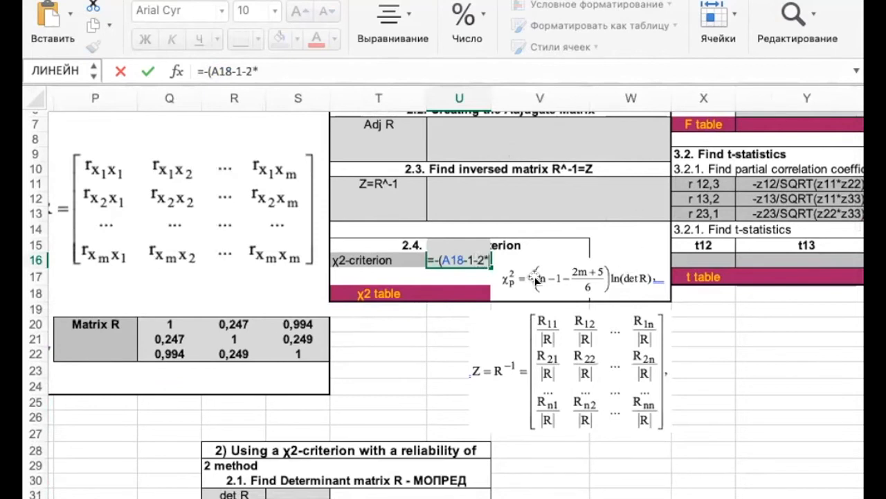
- Enclose the 2m+5 term in brackets as (2*3+5) and append a division sign
click(244, 71)
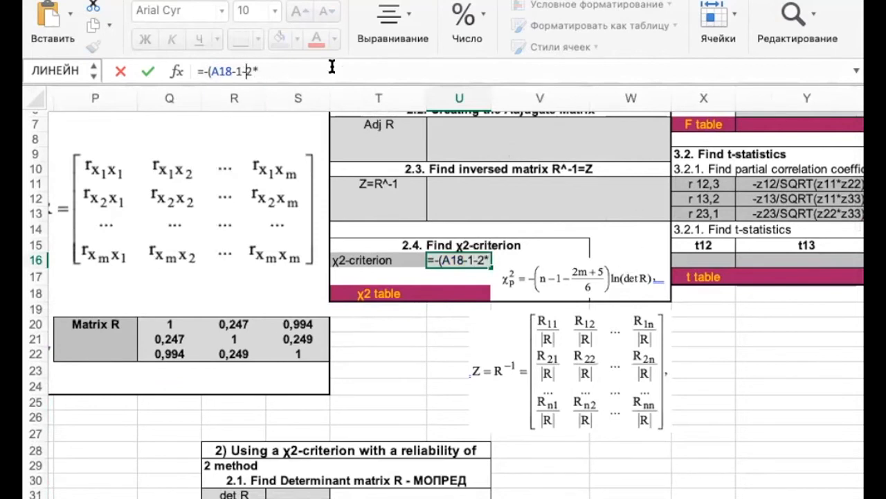
text(()
click(304, 68)
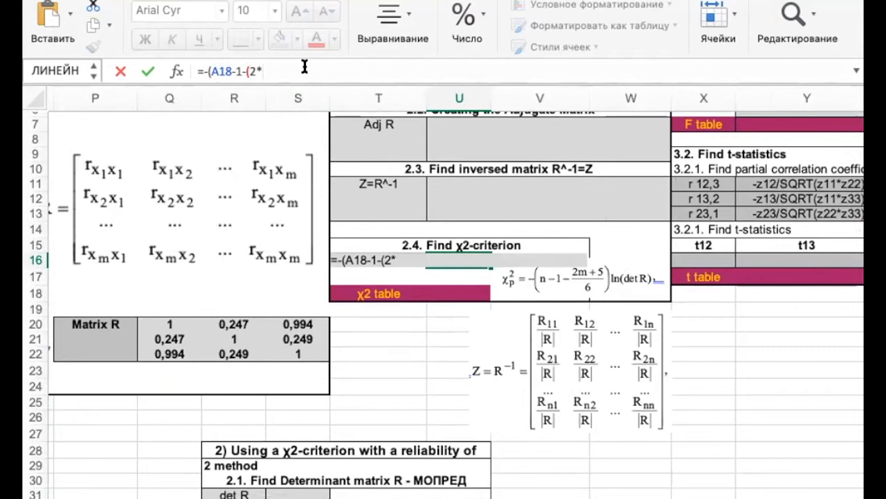
text(3+5))
key(BackSpace)
key(BackSpace)
text(/)
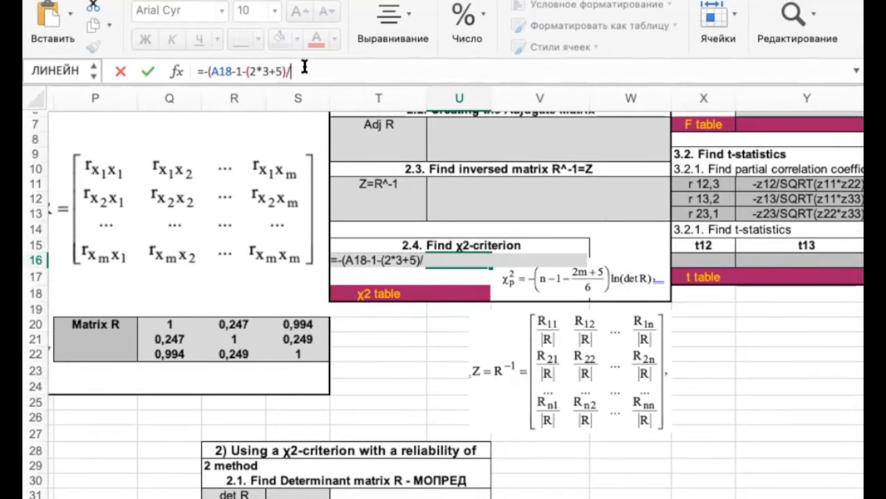
- Complete the χ2-criterion formula with divisor 6, a closing bracket and multiplication by LN(U5)
text(6)*l)
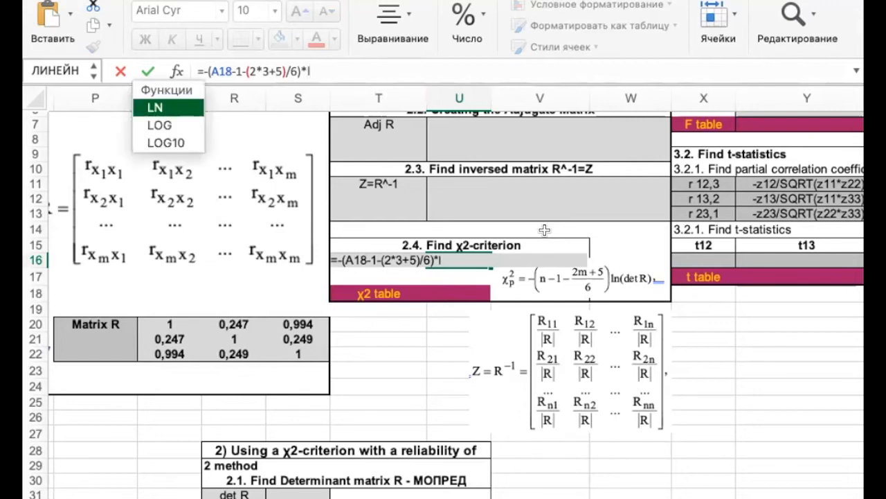
double_click(174, 111)
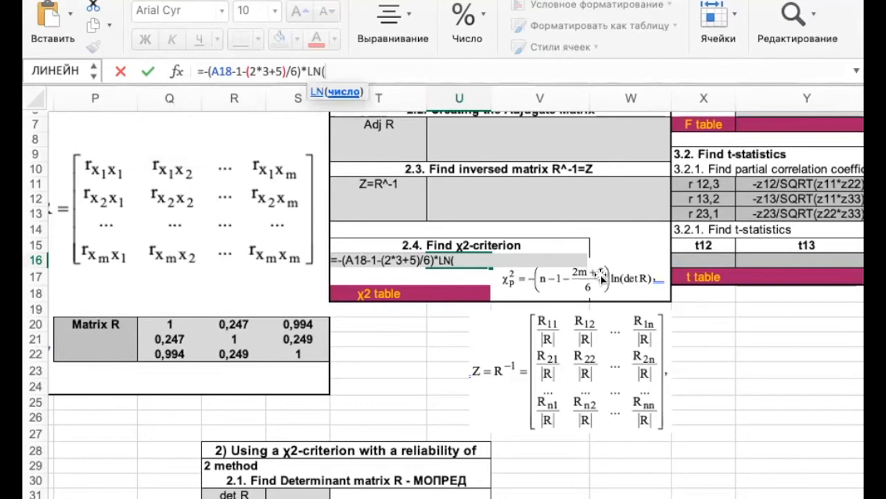
scroll(495, 201, up, 4)
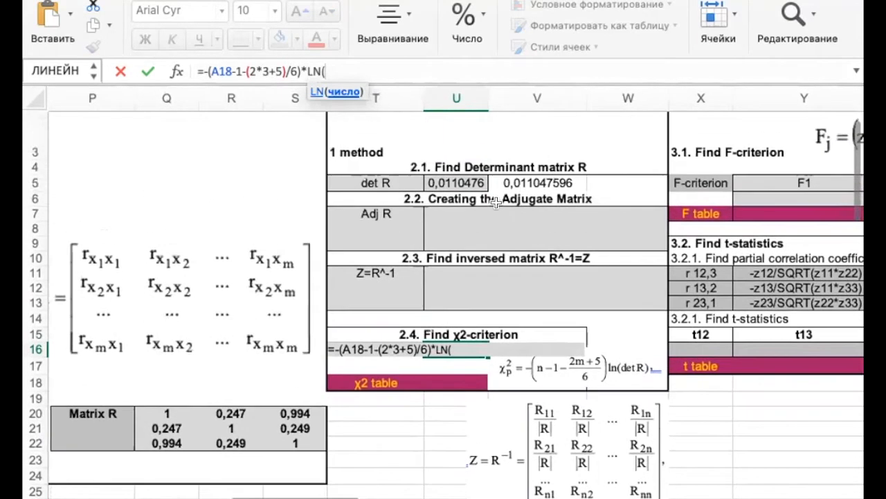
click(465, 182)
text())
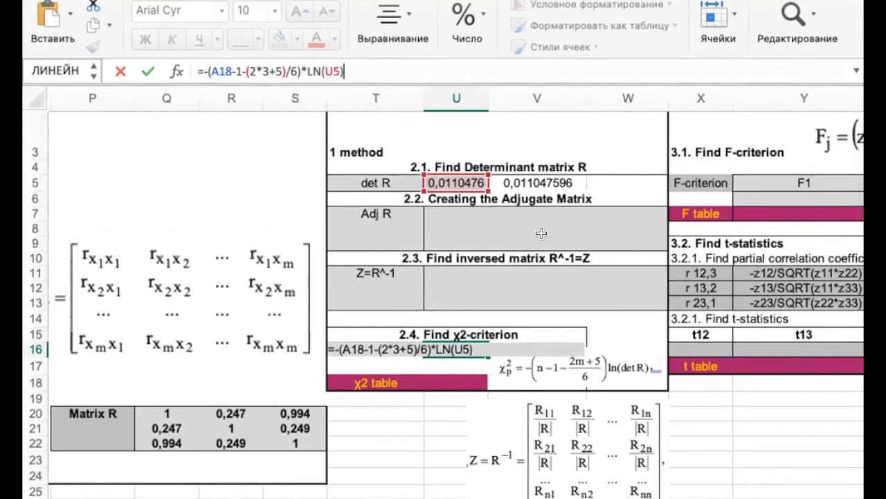
key(Return)
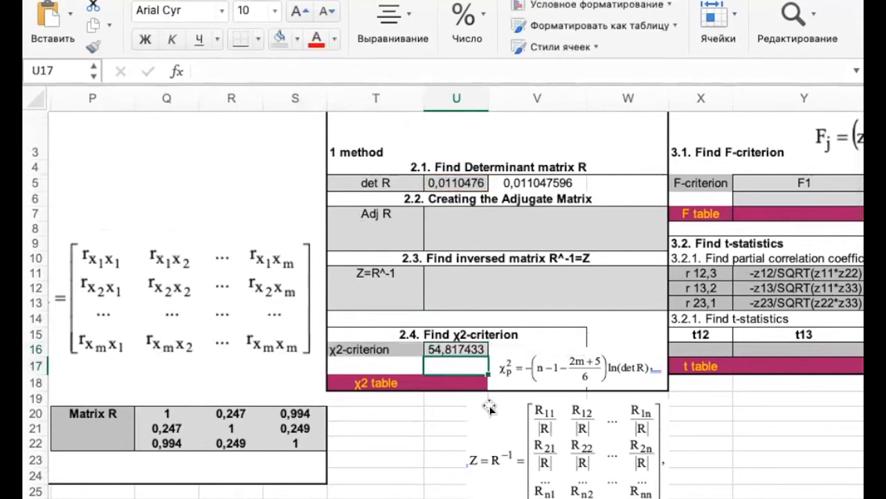
- Format the χ2-criterion result in U16 to show two decimal places
click(465, 348)
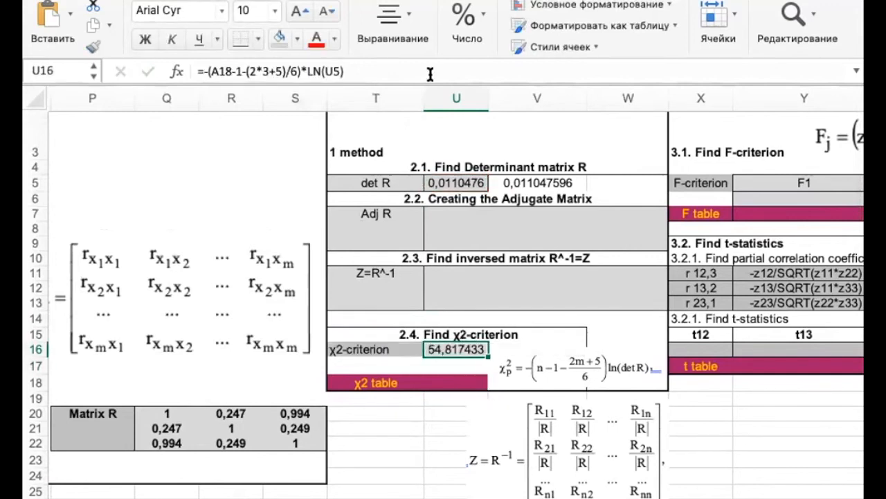
click(468, 18)
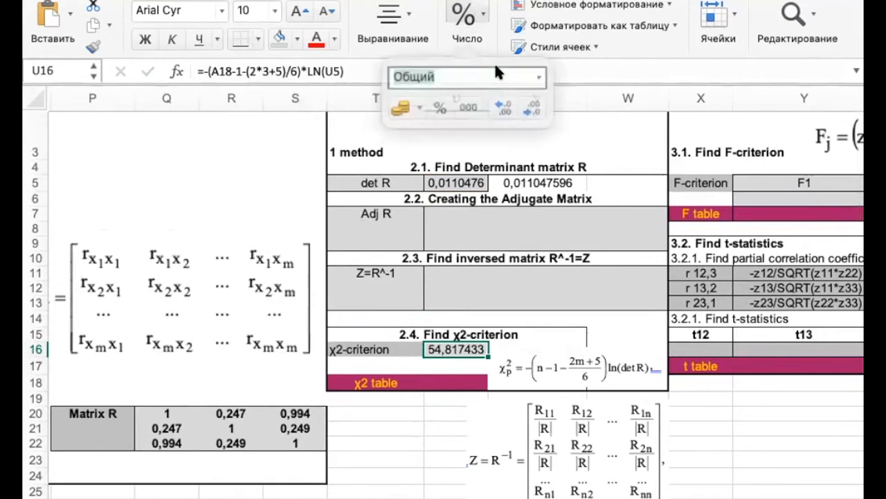
click(529, 104)
click(529, 104)
click(530, 103)
click(530, 104)
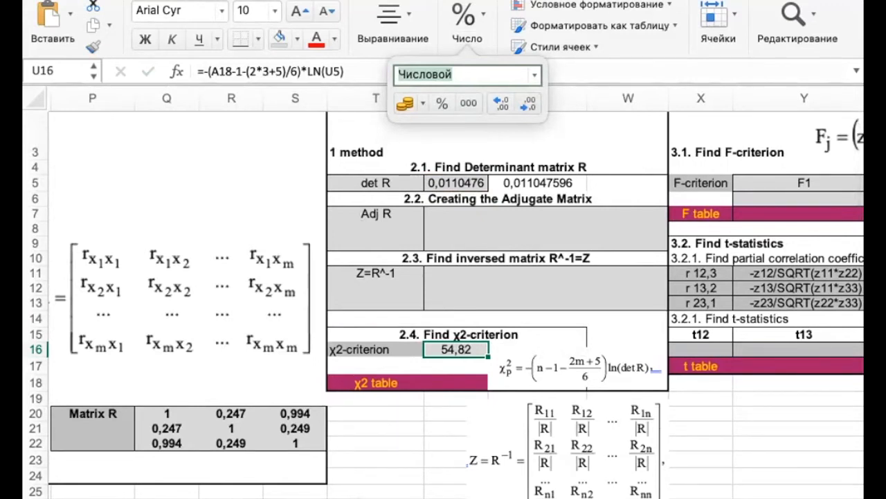
click(453, 263)
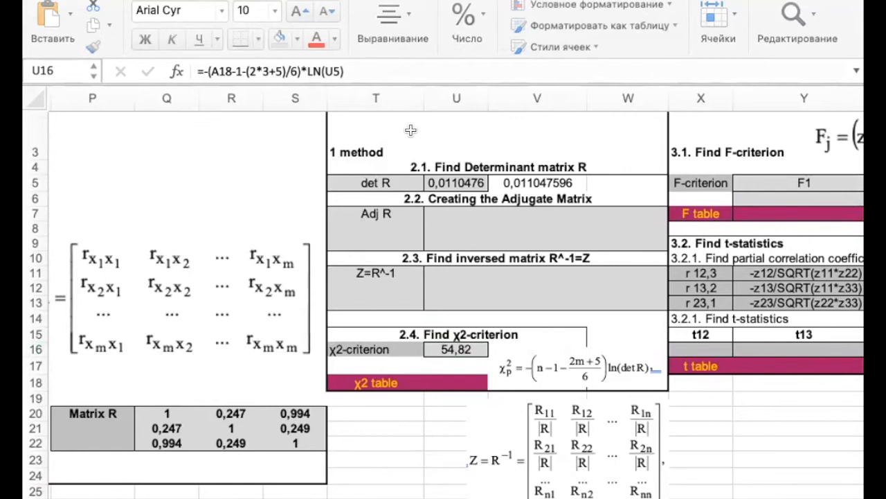
click(458, 350)
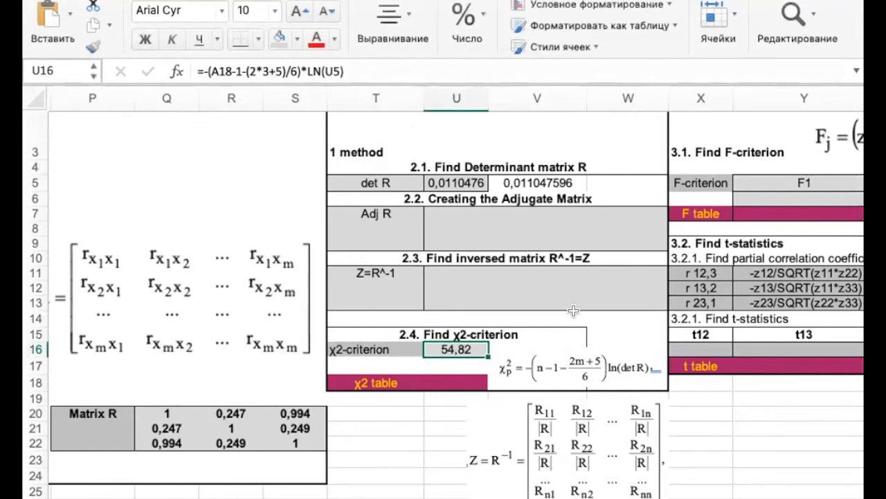
- Start the χ2 table formula in U18 with the ХИ2ОБР function and check its English equivalent in the browser's search results
click(457, 382)
text(=)
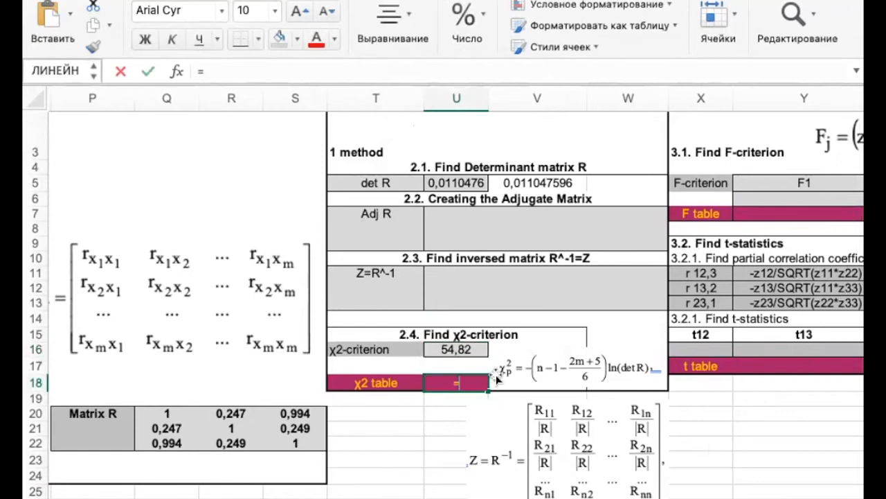
text(xb)
key(BackSpace)
key(BackSpace)
text(ч)
key(BackSpace)
text(x)
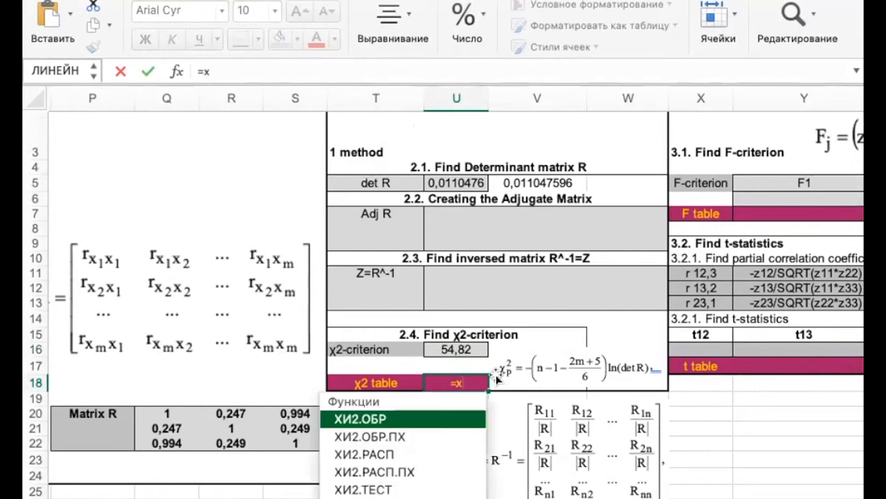
text(и2)
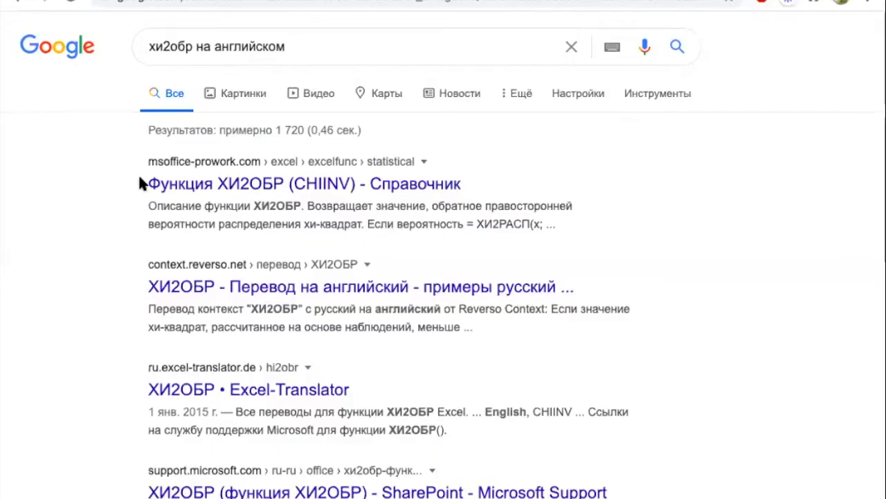
drag(140, 183, 462, 169)
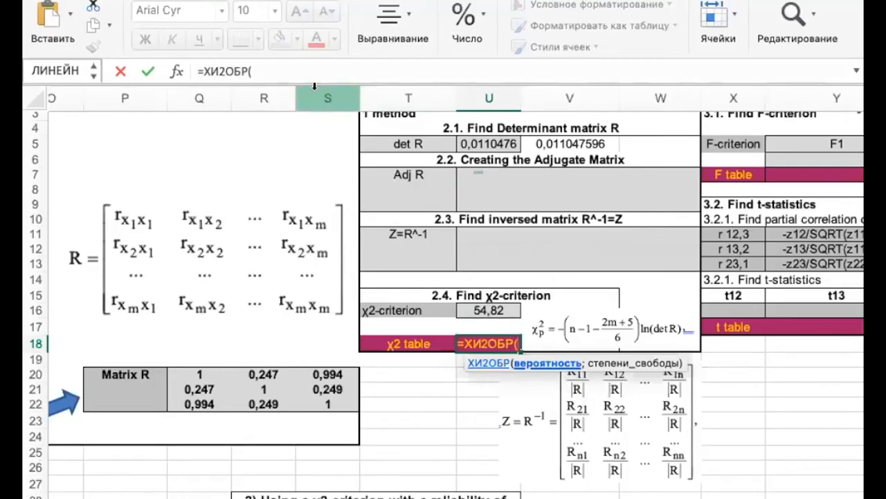
click(278, 72)
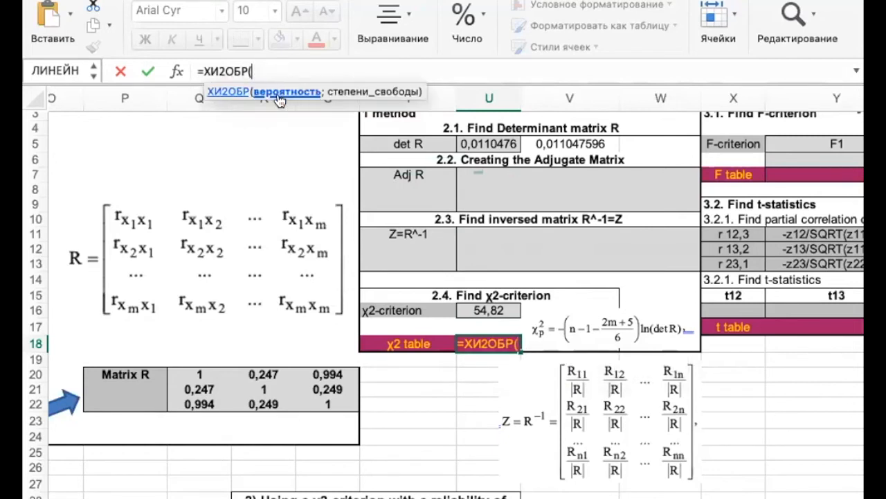
- Enter 0,05 as the probability argument of ХИ2ОБР, based on the 0,95 reliability in the section heading
scroll(416, 263, up, 5)
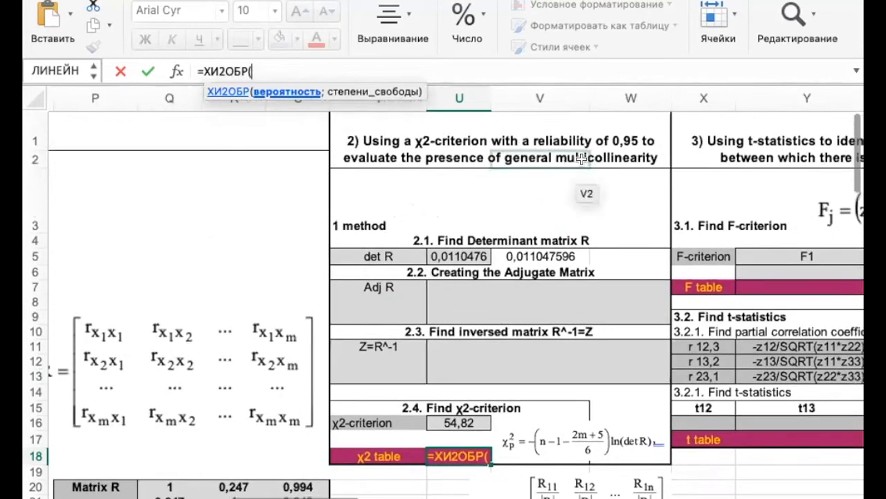
text(0б)
key(BackSpace)
text(,05)
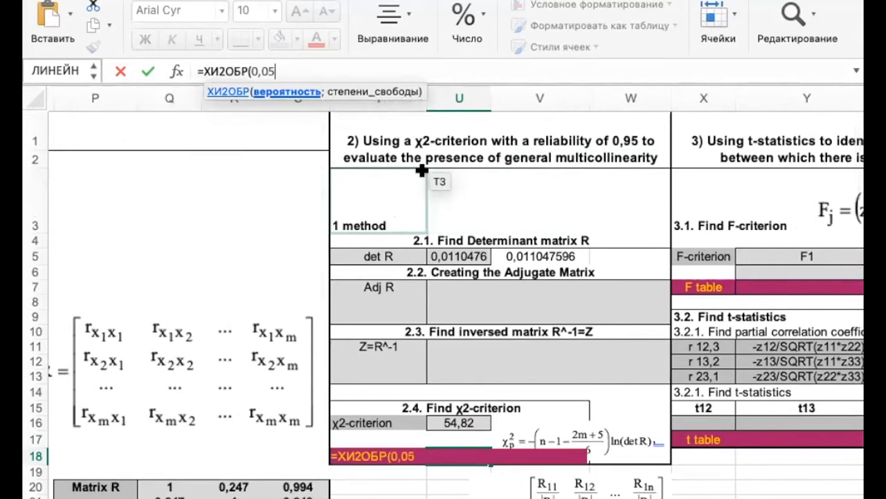
text(;)
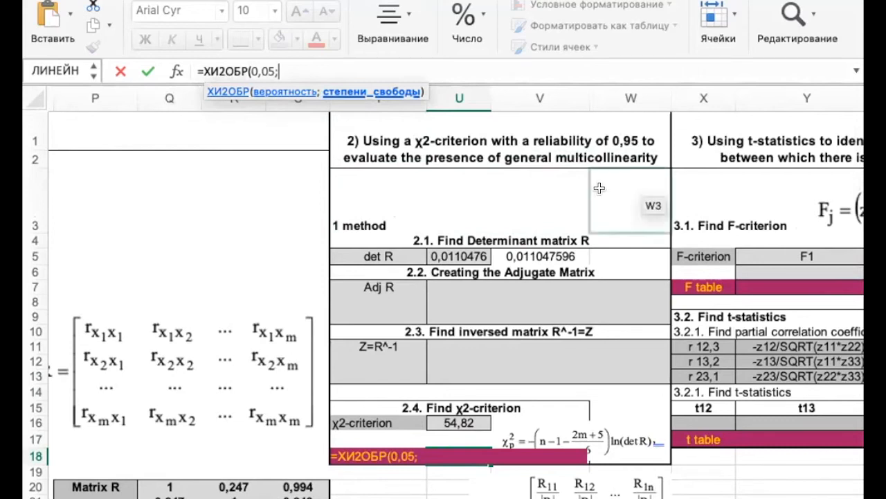
- Switch to the Word document and look up the degrees-of-freedom formula for the χ2 table value
key(super+Tab)
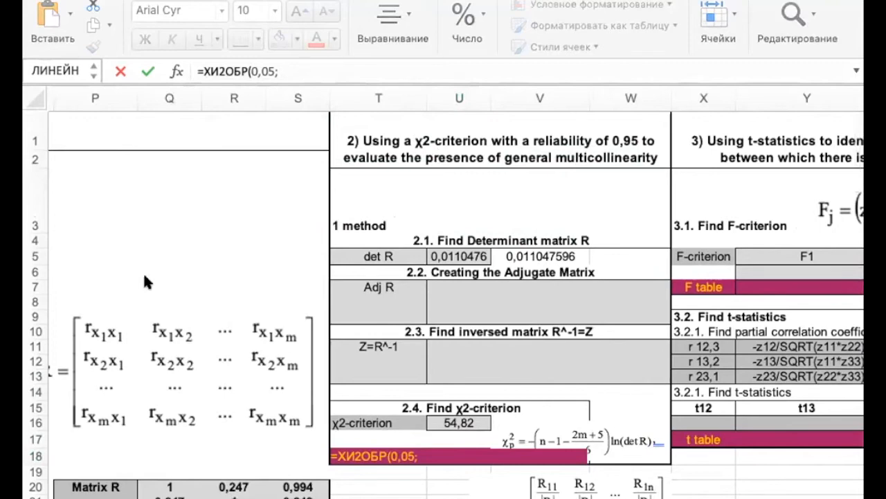
key(super+Tab)
click(253, 207)
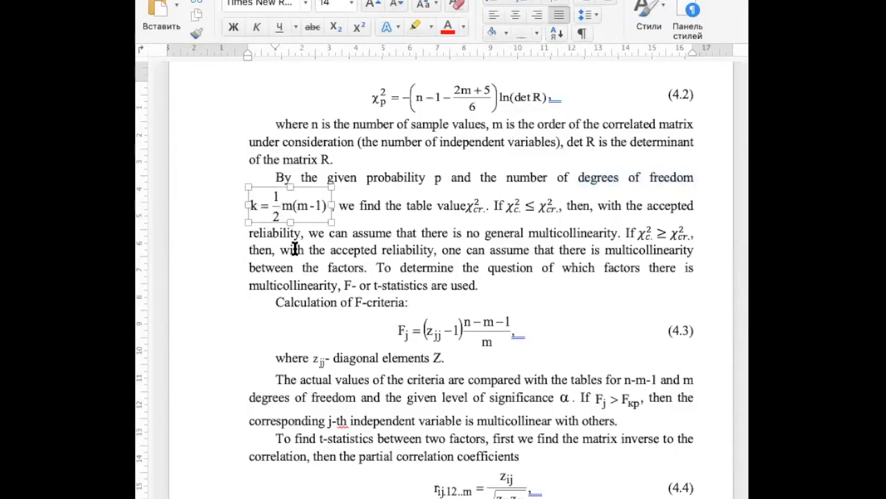
click(262, 239)
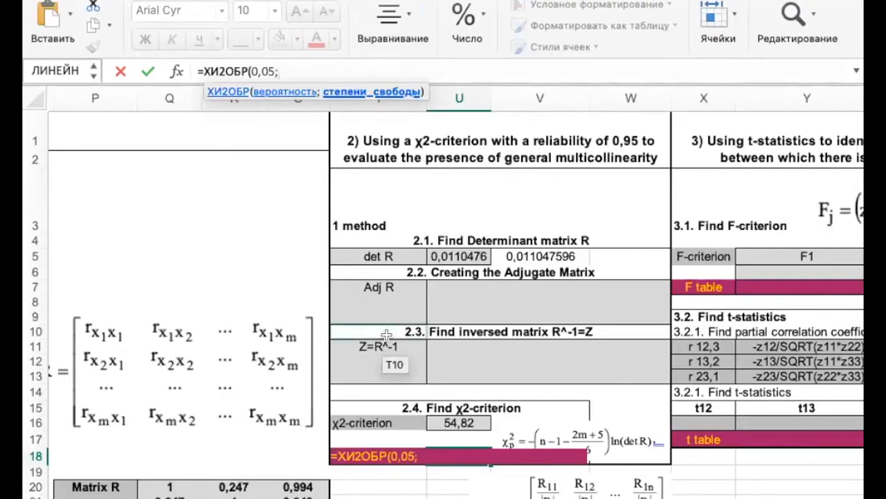
- Back in the Excel sheet, set the degrees of freedom to 3 and complete the formula as =ХИ2ОБР(0,05;3)
scroll(386, 334, down, 5)
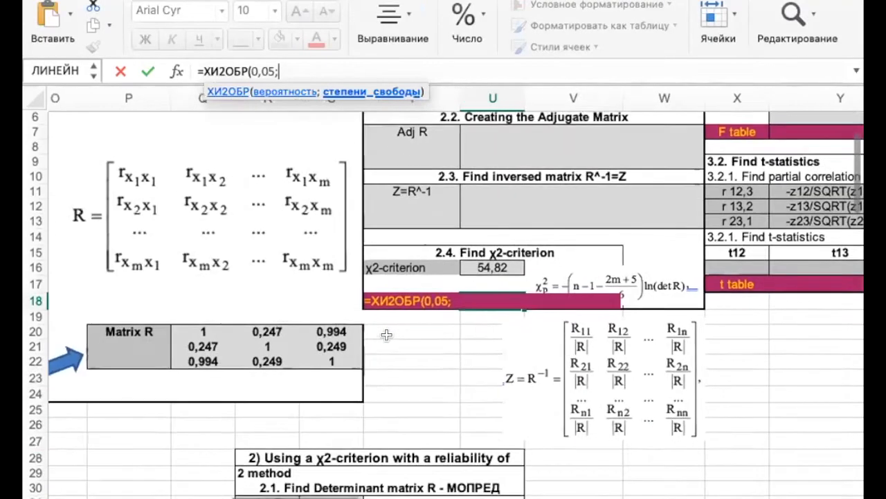
text(3))
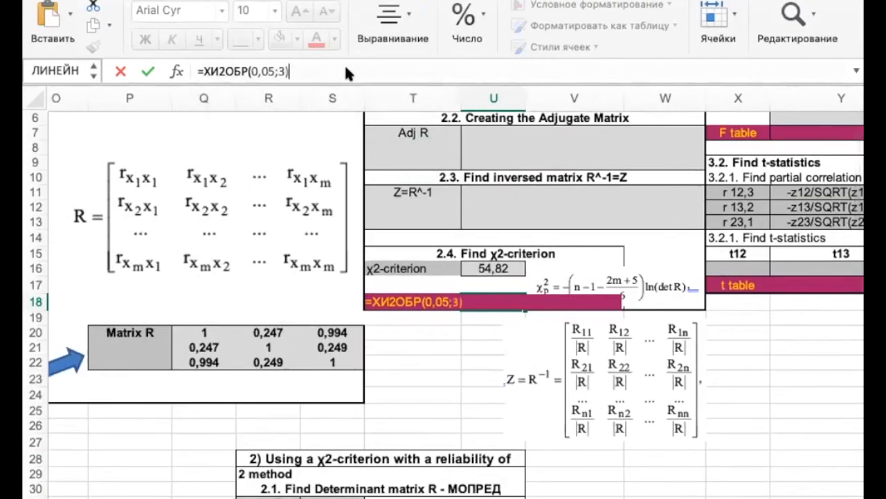
key(Return)
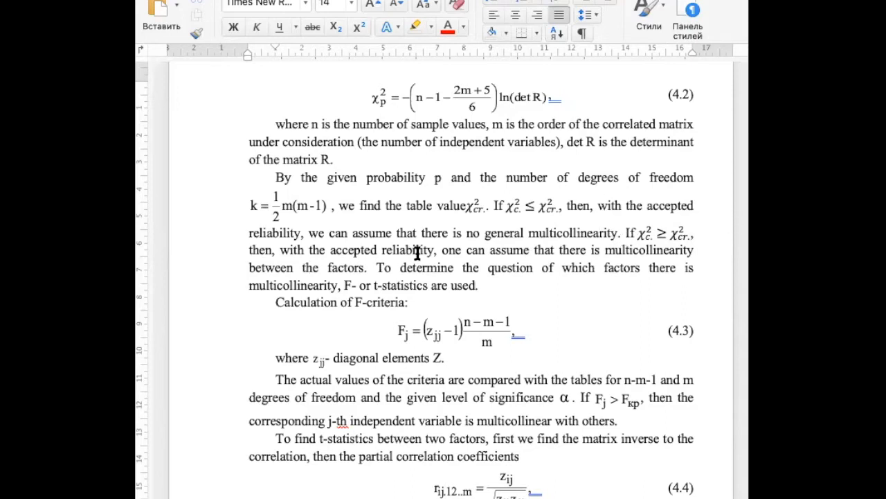
- Read the Word document's rule on χ2 and multicollinearity, and review the sheet's χ2 results and F-criterion section
drag(591, 249, 365, 264)
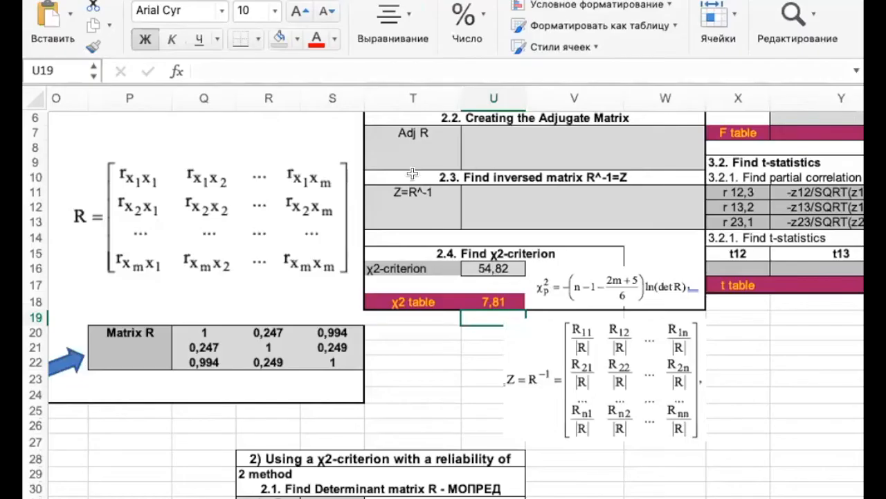
scroll(489, 187, up, 5)
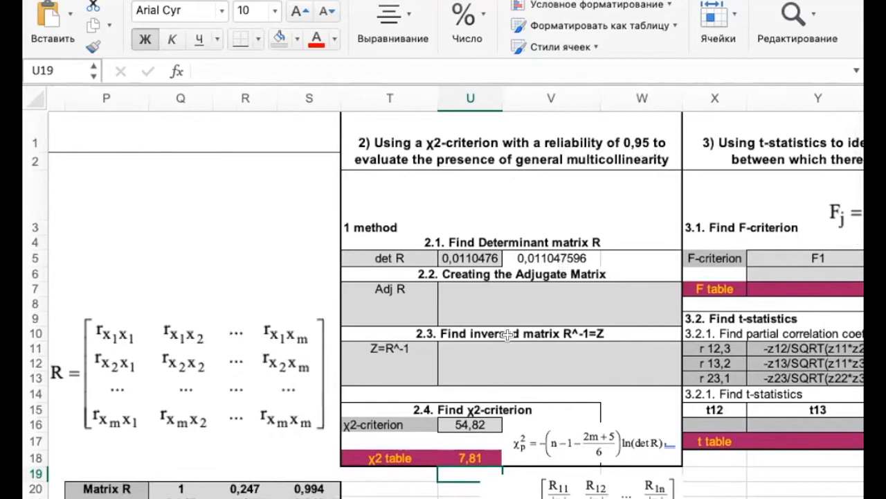
scroll(508, 334, down, 3)
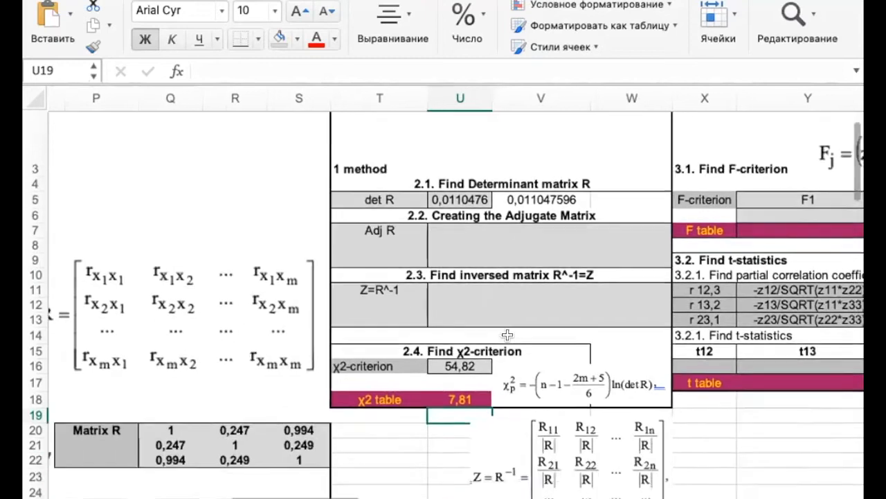
scroll(507, 335, right, 2)
scroll(659, 277, right, 5)
scroll(658, 276, up, 3)
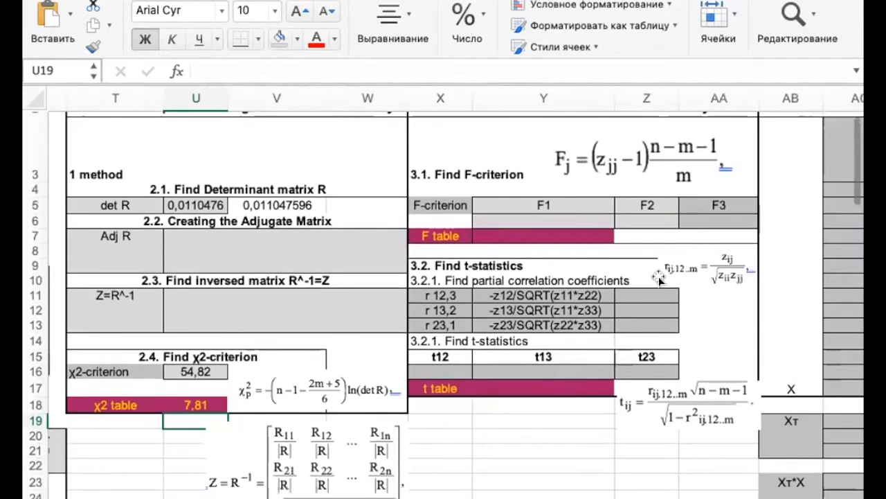
- Review the section 2 headings, the det R value and the empty Adj R block in the sheet
scroll(658, 276, left, 1)
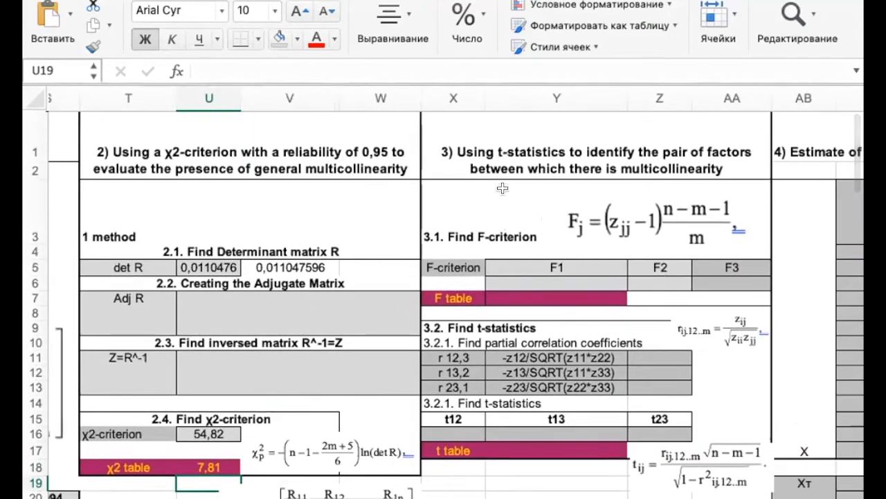
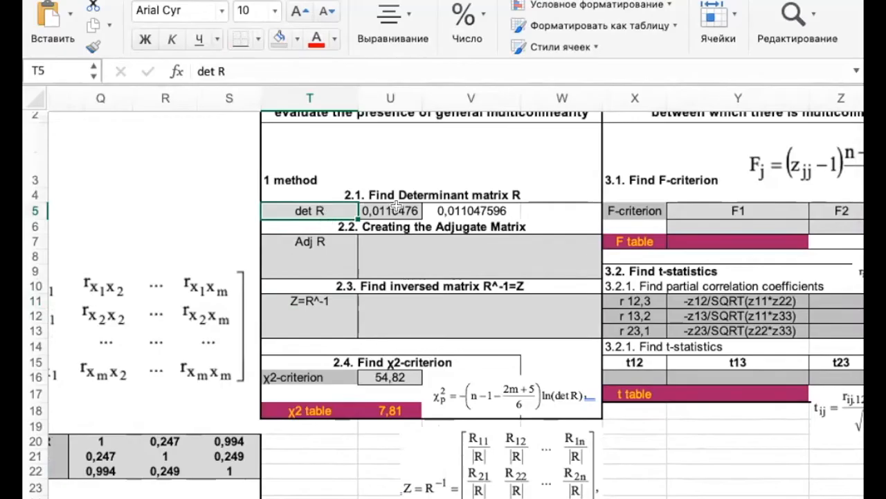
click(414, 207)
click(306, 242)
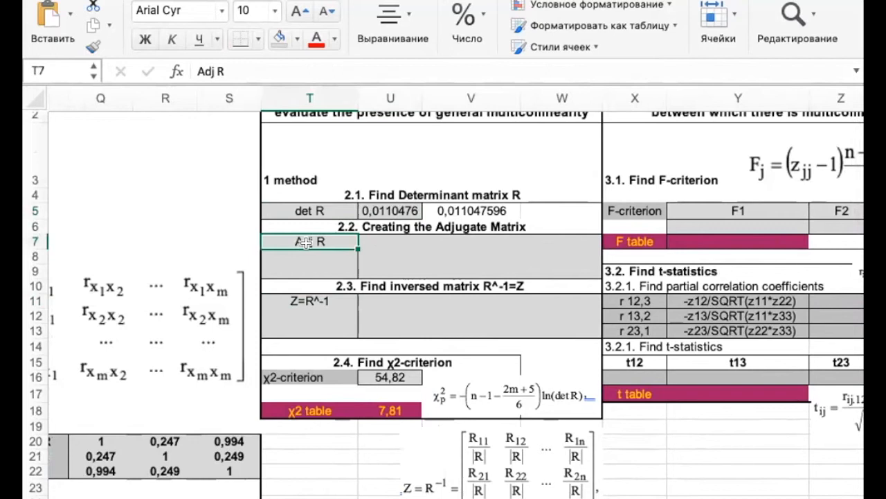
drag(374, 240, 572, 267)
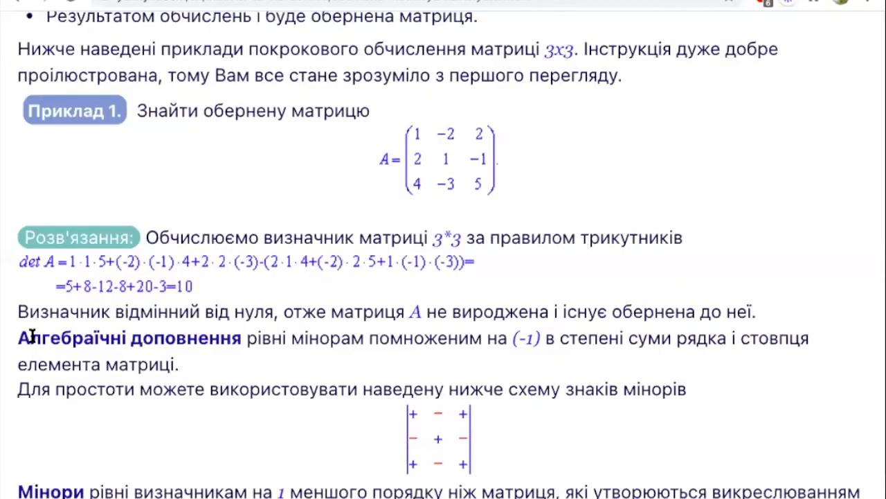
- Switch to the browser page and read how cofactors are computed from the minor sign scheme and the 3×3 example
drag(20, 337, 236, 338)
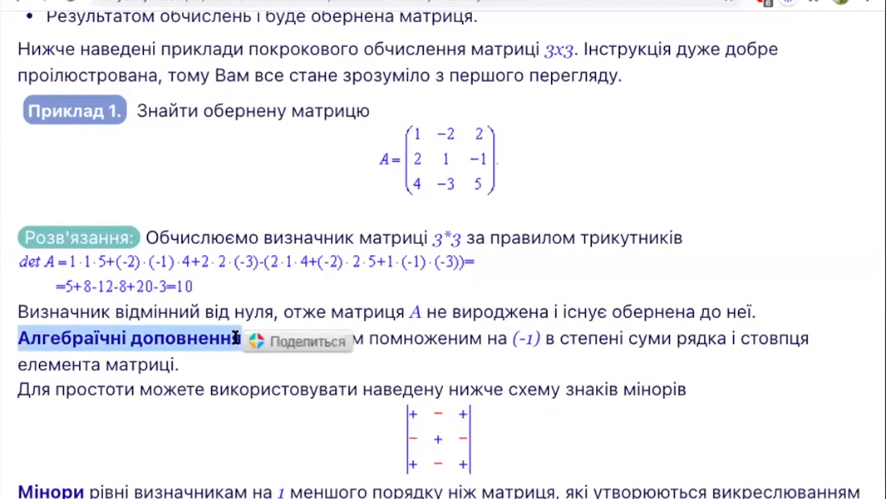
scroll(279, 354, down, 2)
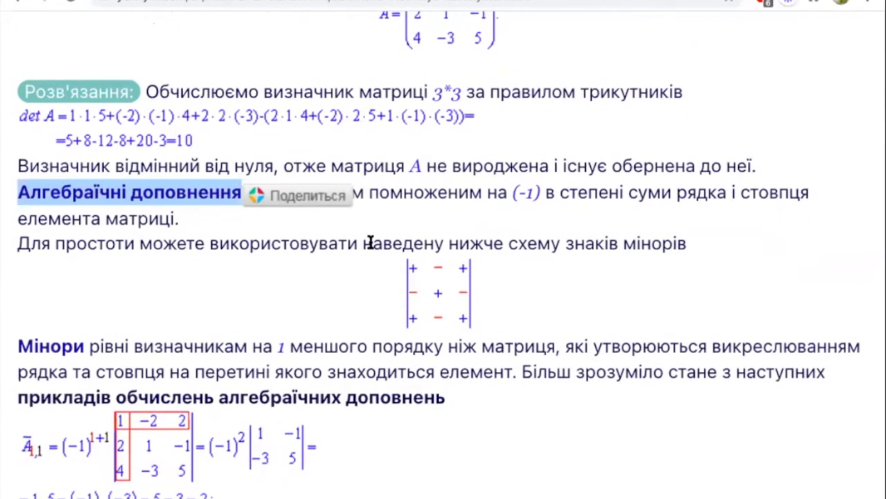
drag(362, 244, 695, 244)
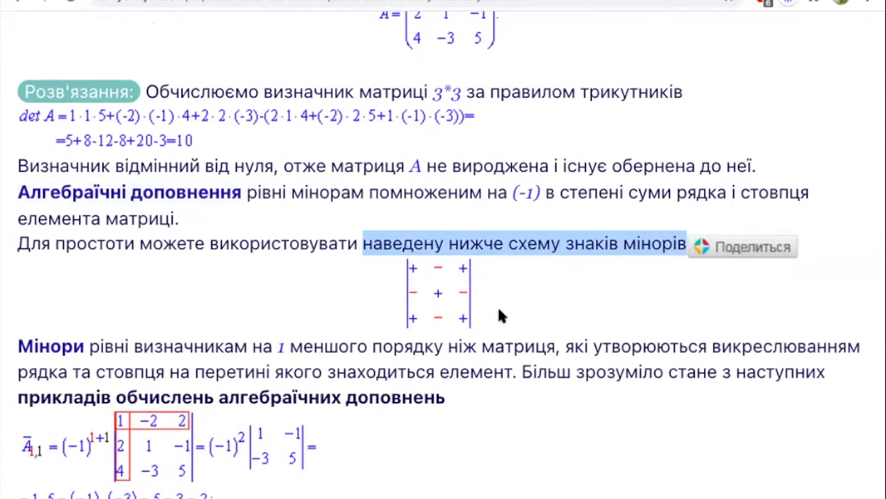
scroll(267, 348, down, 2)
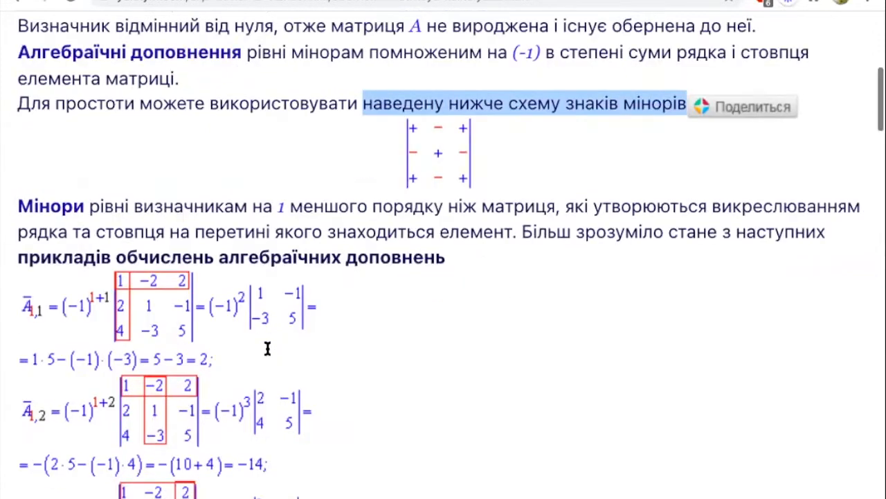
scroll(267, 348, down, 1)
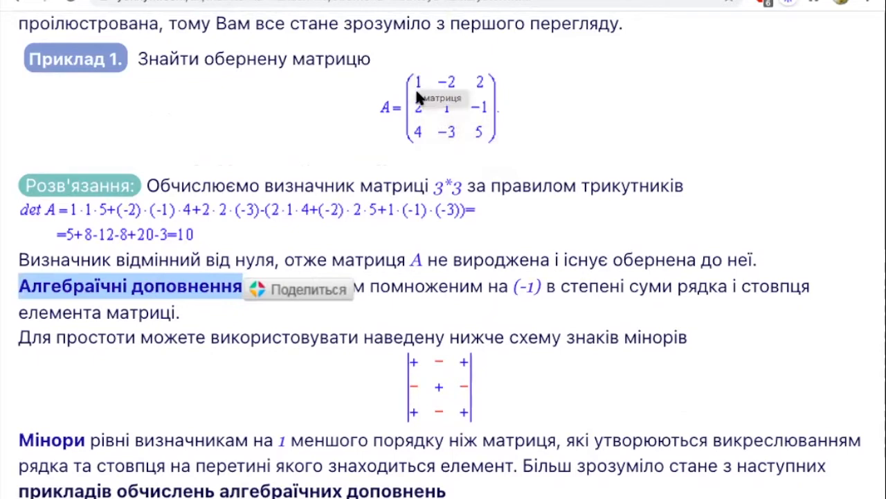
scroll(279, 254, down, 5)
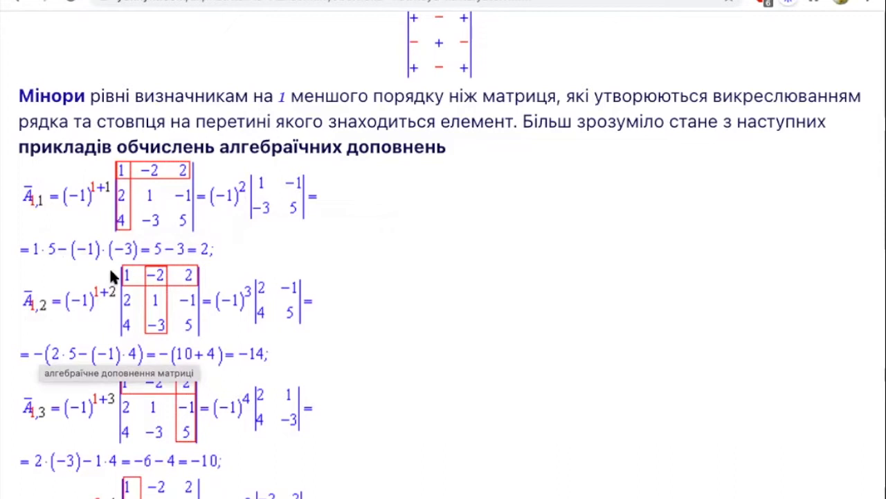
scroll(227, 353, up, 1)
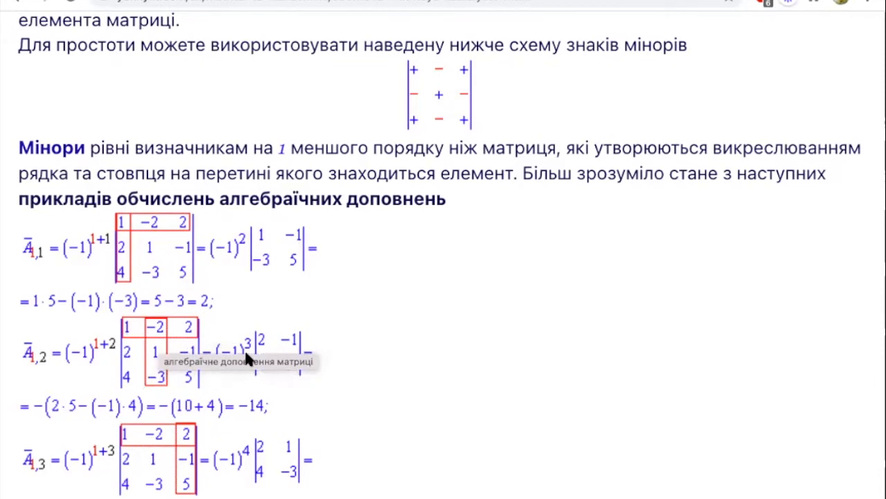
scroll(374, 360, down, 3)
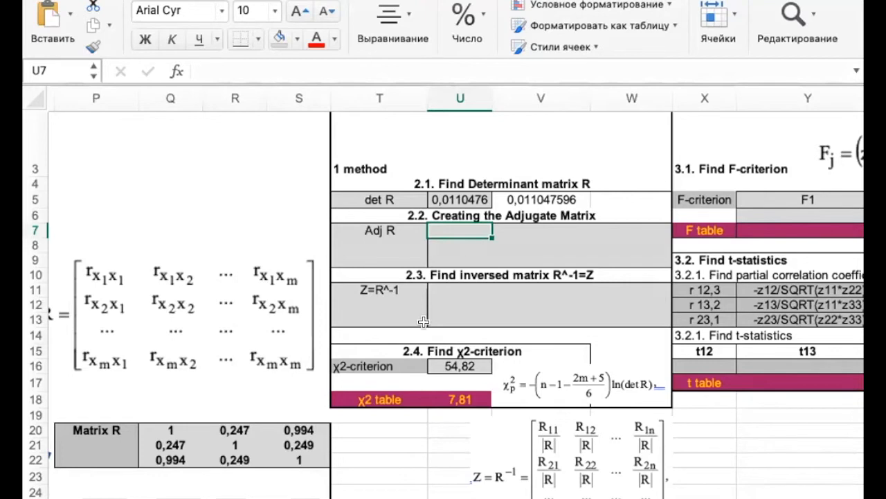
- Back in the Excel sheet, start the first Adj R element in U7 with the sign factor =(-1)^(1+1)*
text(=)
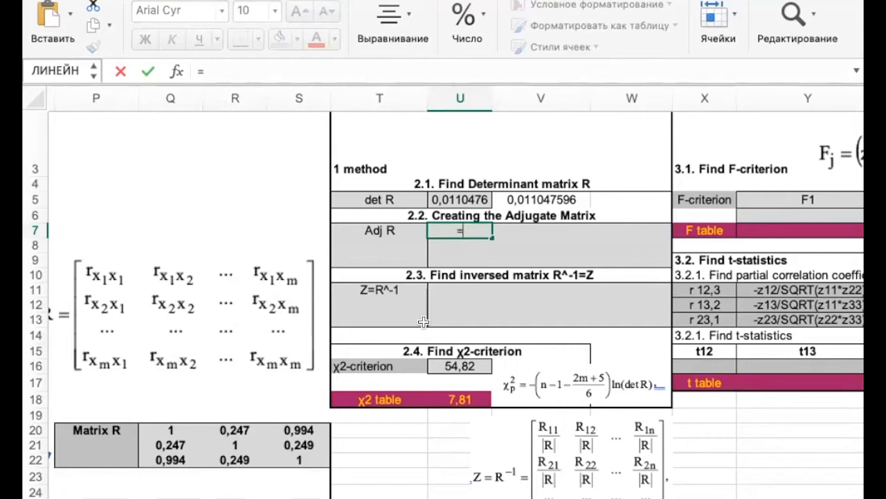
text(-)
key(BackSpace)
text((-1))
text(:)
key(BackSpace)
text(^()
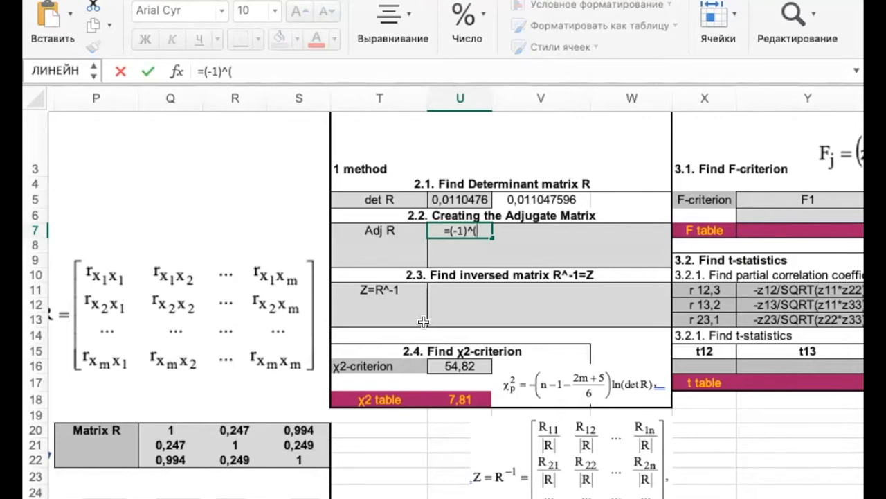
text(1)
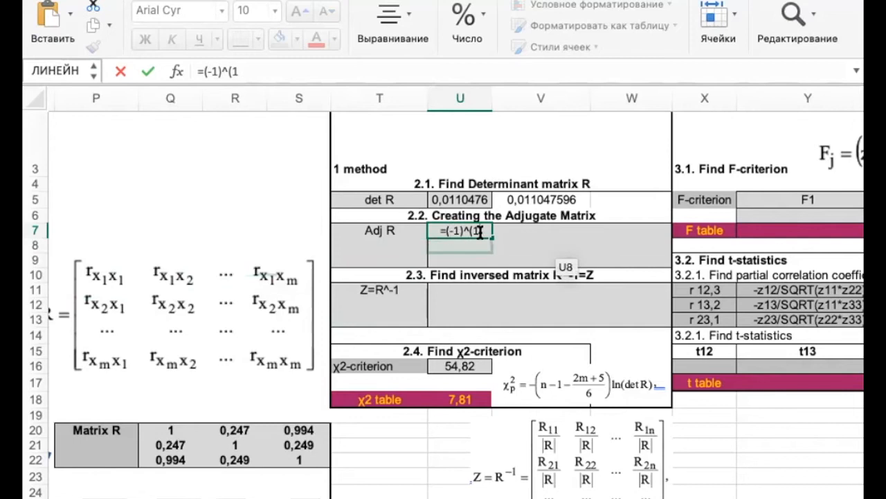
text(+1))
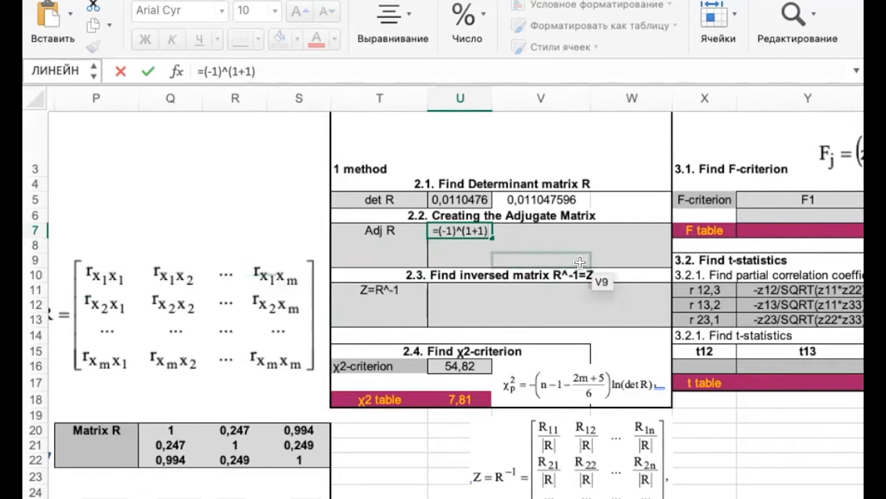
text(*)
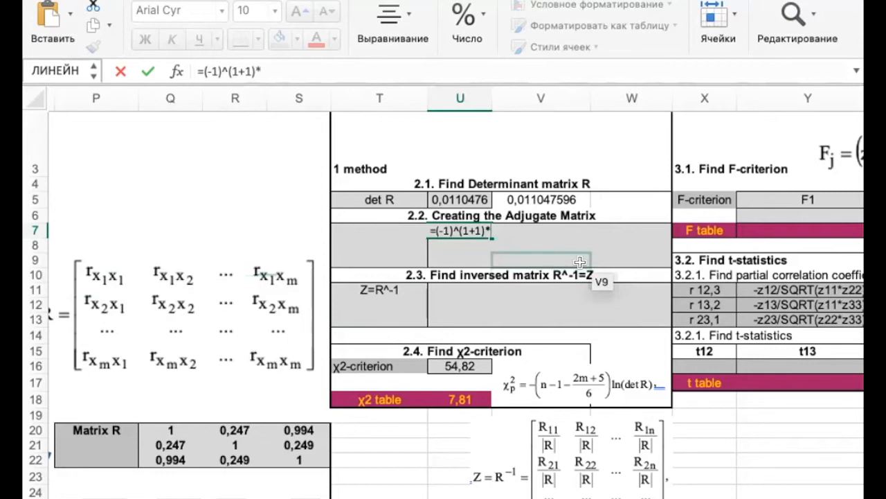
- Complete the U7 cofactor formula with the minor of Matrix R as (R21*S22-S21*R22)
text(()
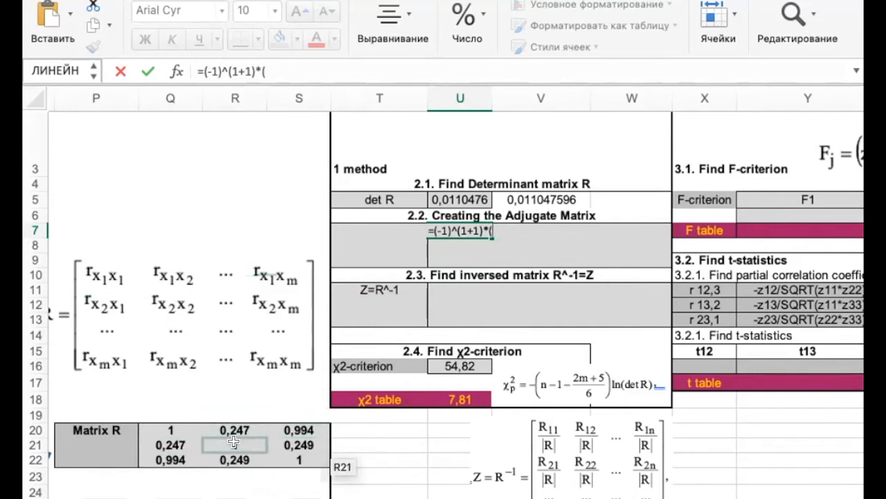
click(257, 444)
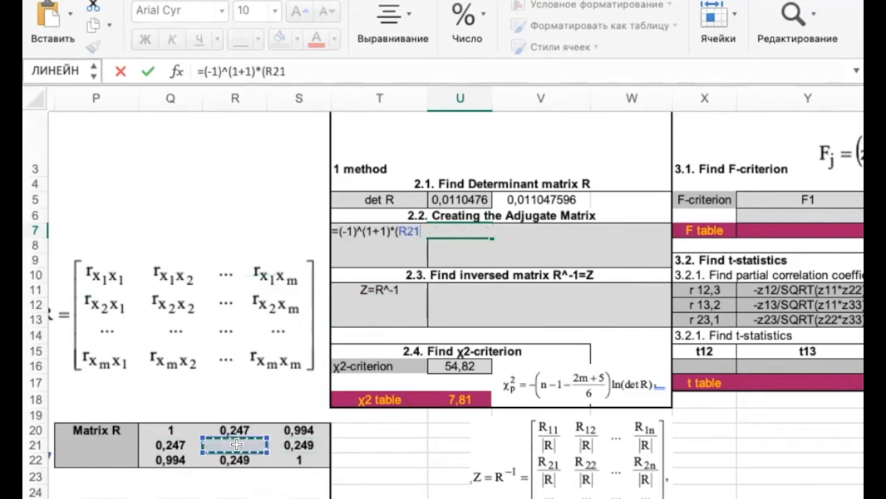
text(*)
click(298, 458)
text(-)
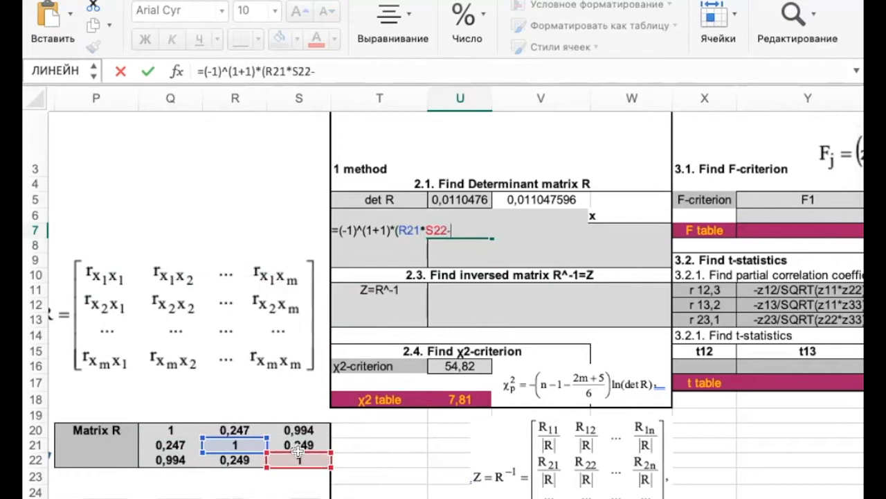
click(291, 443)
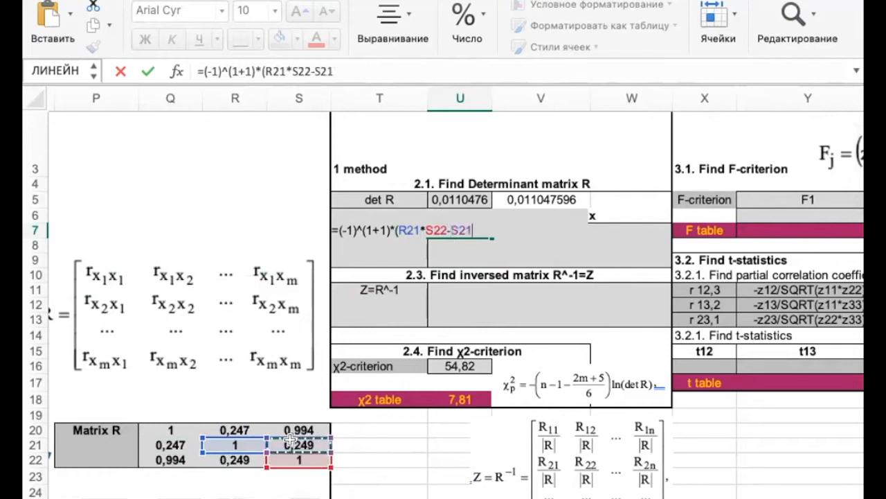
text(*)
click(236, 458)
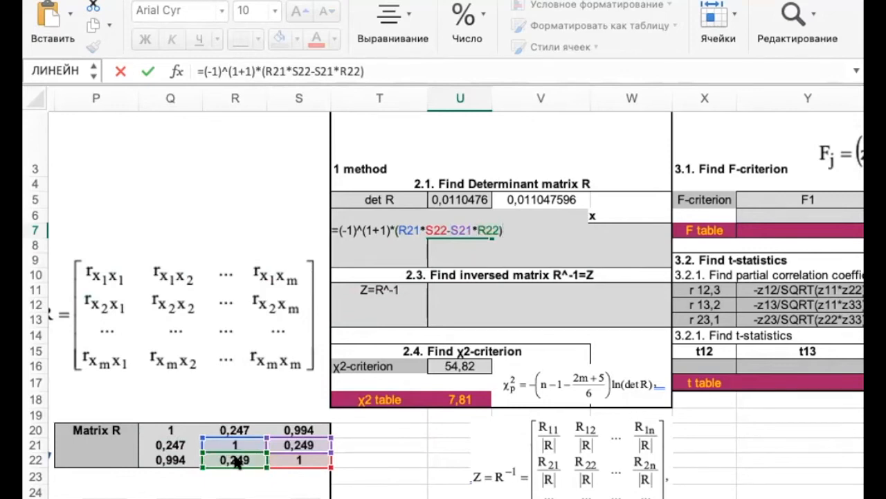
key(Tab)
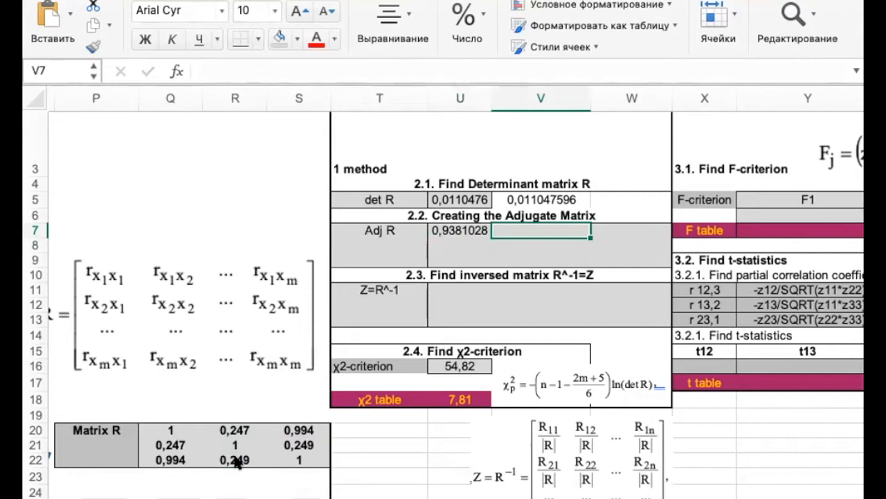
- Start the second Adj R element in V7 with the sign factor =(-1)^(1+2)*
text(=()
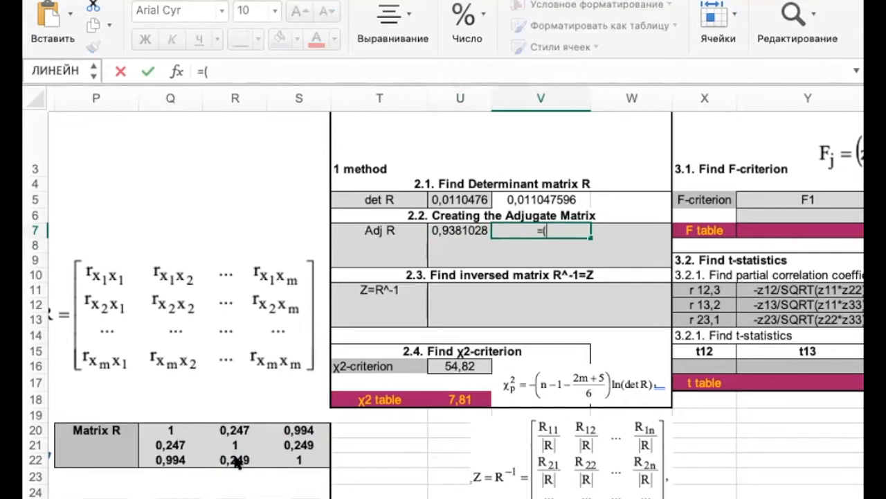
text(-1)^(1+2)
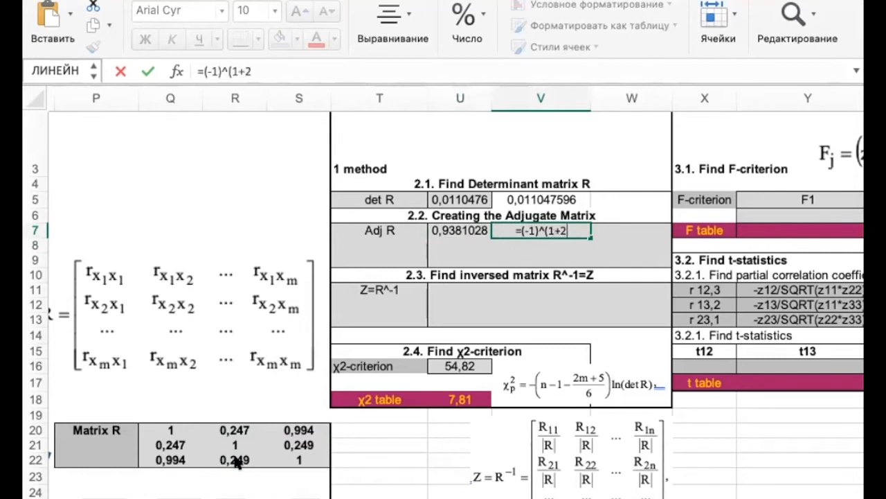
text())
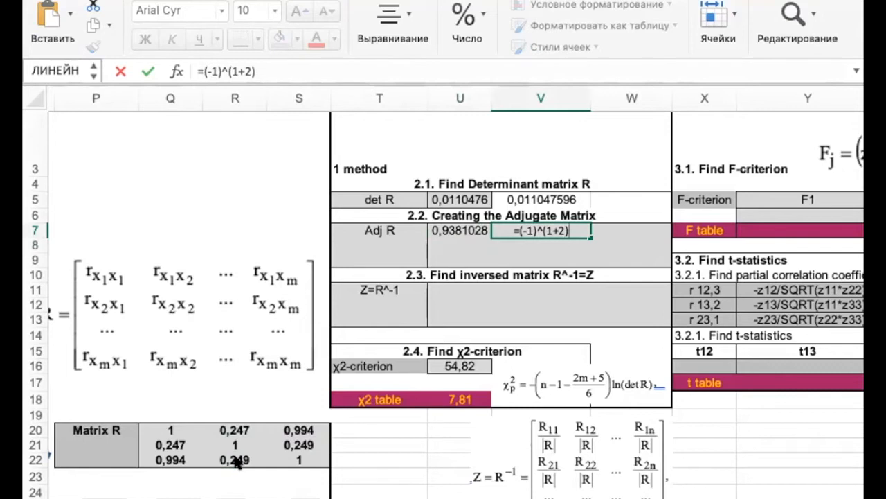
text(*)
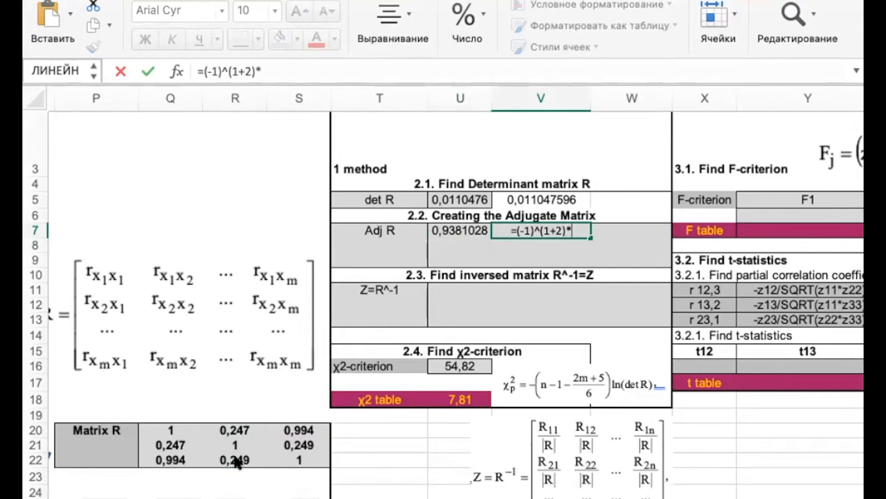
- Complete the V7 cofactor formula with the minor of Matrix R as (Q21*S22-S21*Q22)
text(()
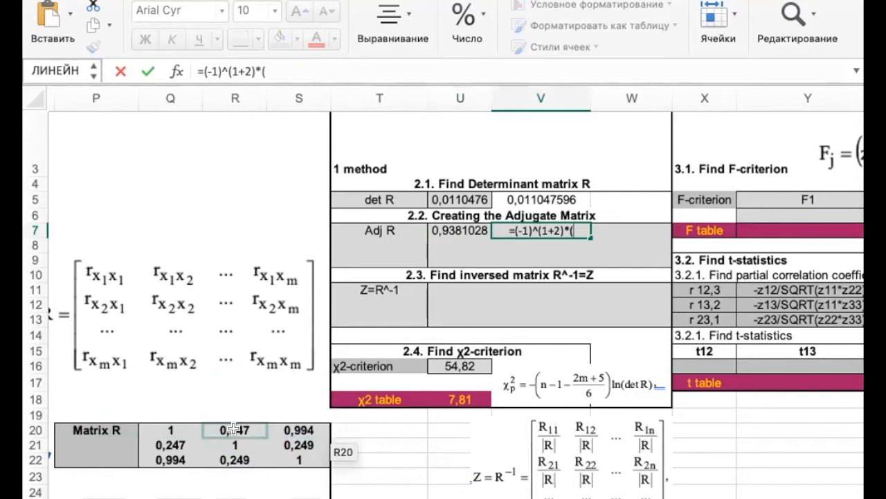
click(171, 442)
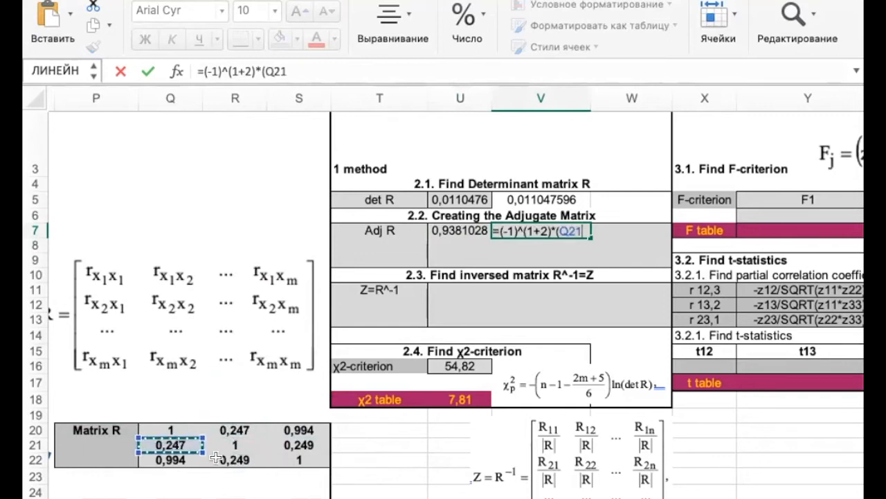
text(*)
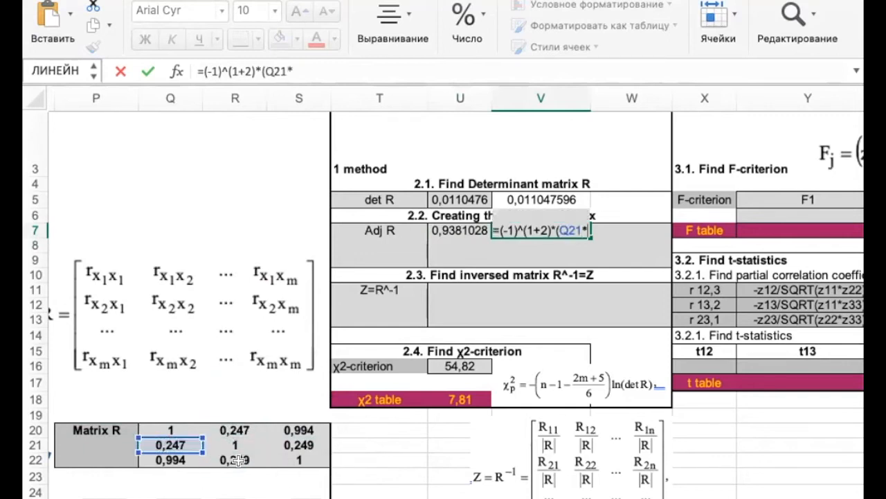
click(292, 457)
text(-)
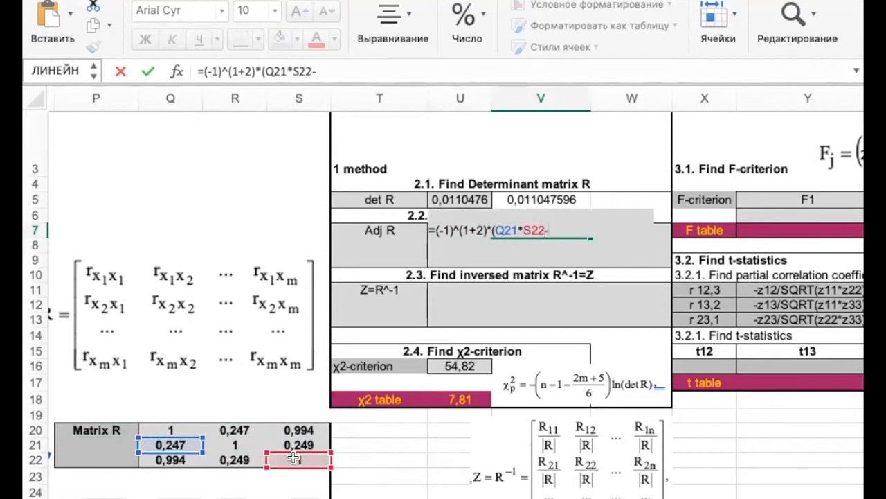
click(305, 440)
text(*)
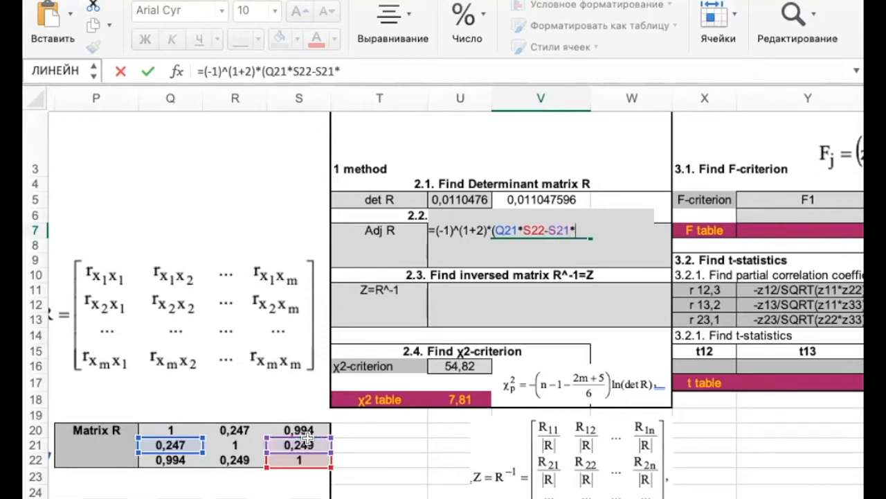
click(174, 457)
text())
key(Return)
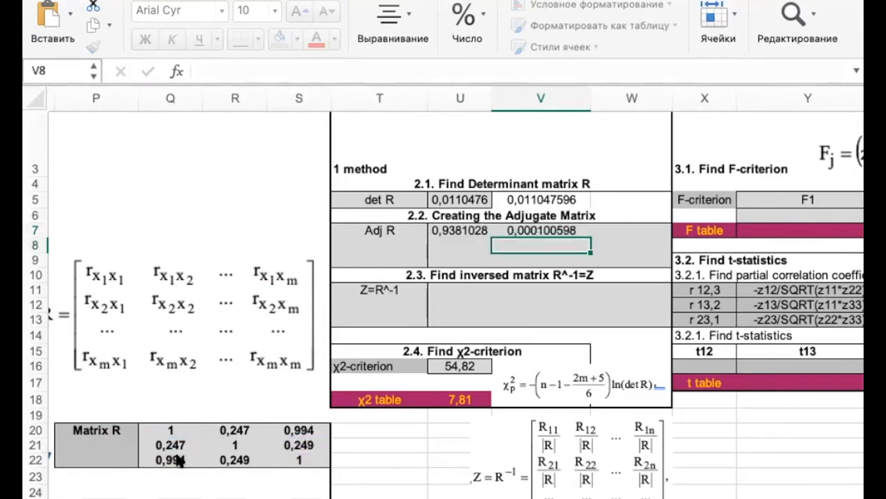
- Start the third Adj R element in W7 with the sign factor =(-1)^(1+3)*
key(Up)
key(Right)
text(=)
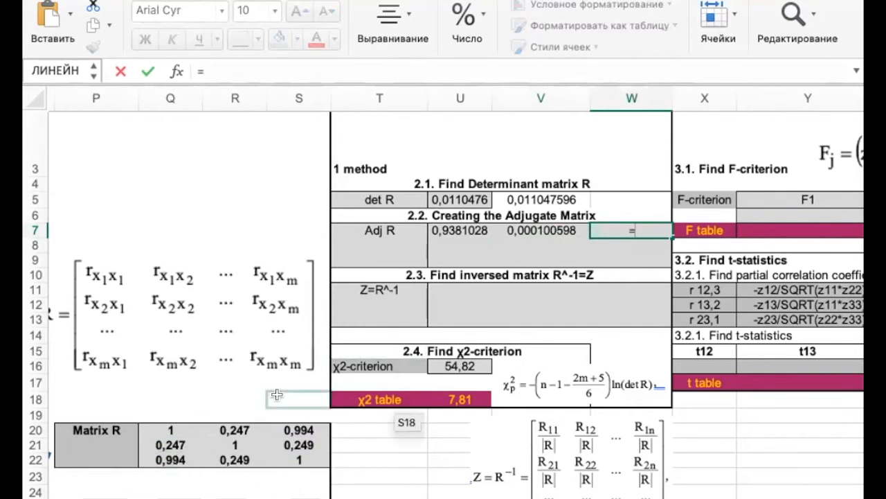
text((-1)^(1)
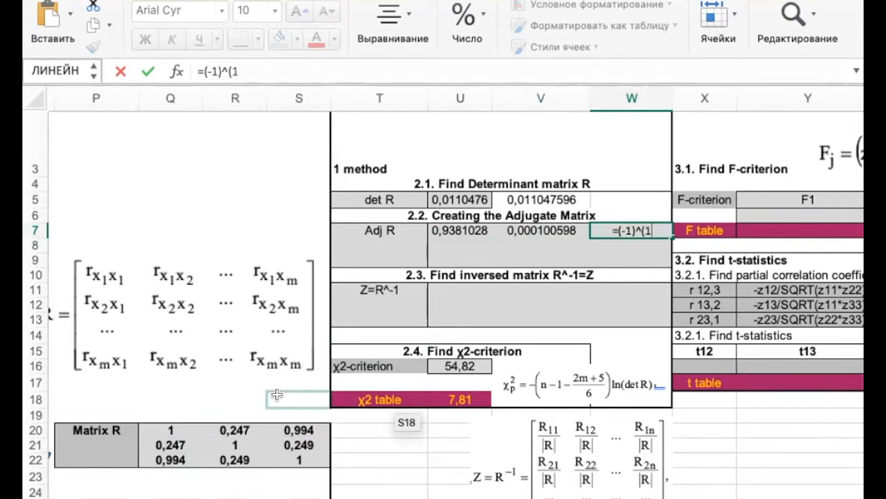
text(+3))
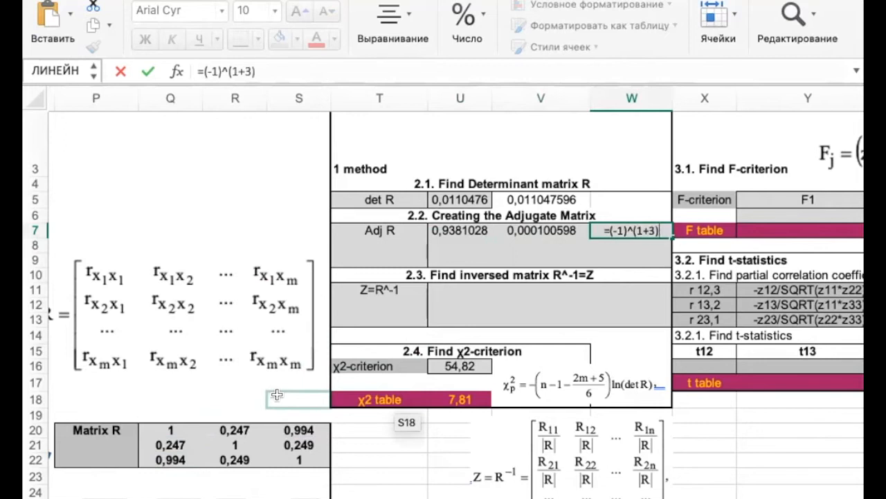
text(*()
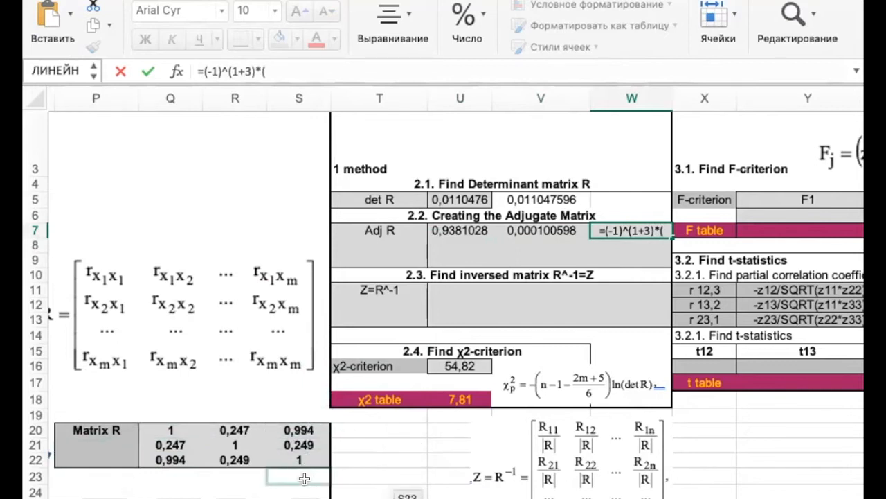
- Complete the W7 cofactor formula with the minor of Matrix R as (Q21*R22-R21*Q22)
click(170, 445)
text(*)
click(222, 457)
text(-)
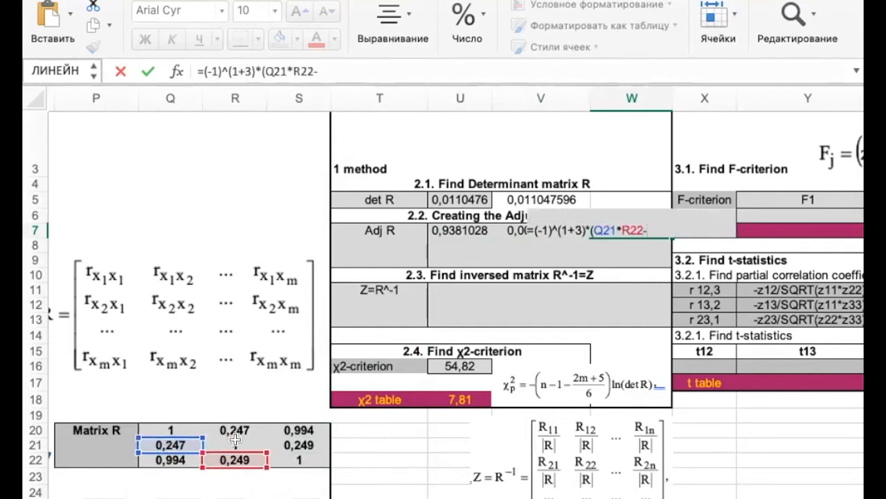
click(236, 440)
text(*)
click(178, 457)
text())
key(Return)
- Start the second row of Adj R in U8 with the sign factor =(-1)^(2+1)*
key(Left)
key(Left)
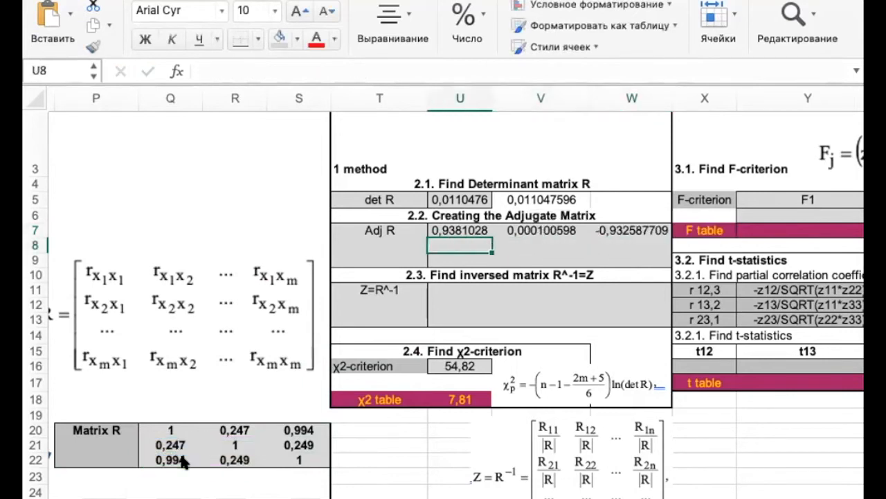
text(=)
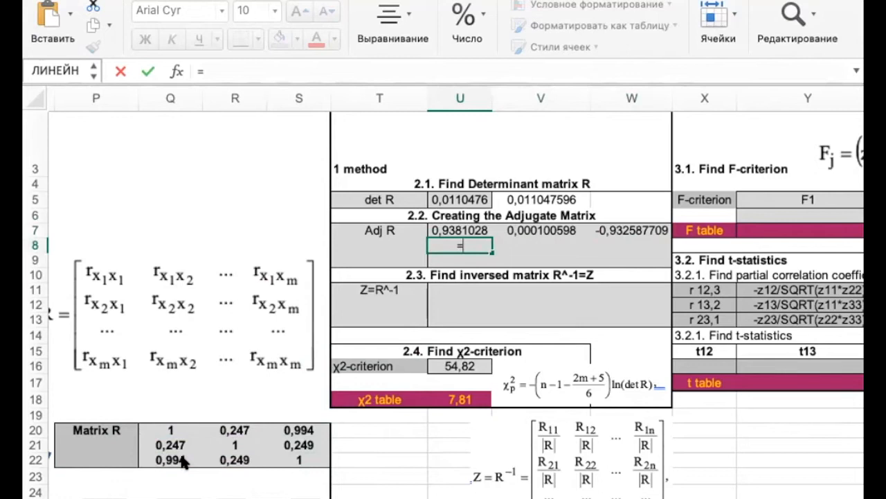
text((-1)^(2+1))
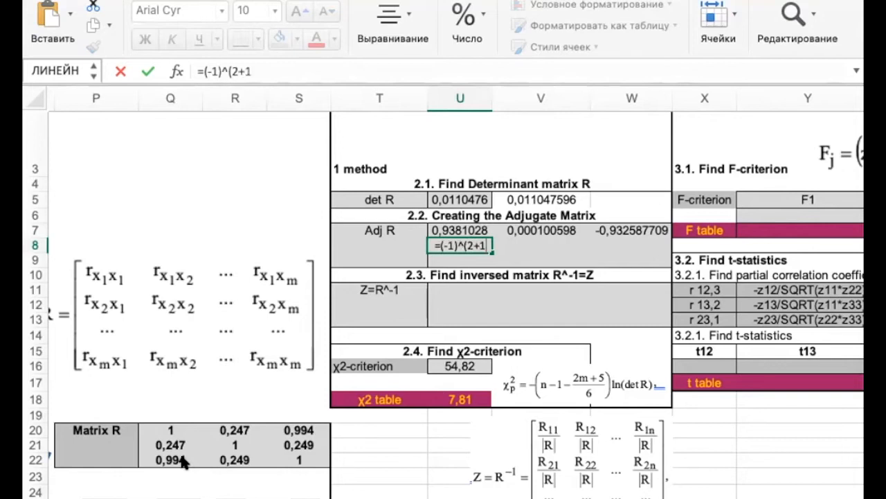
text(*()
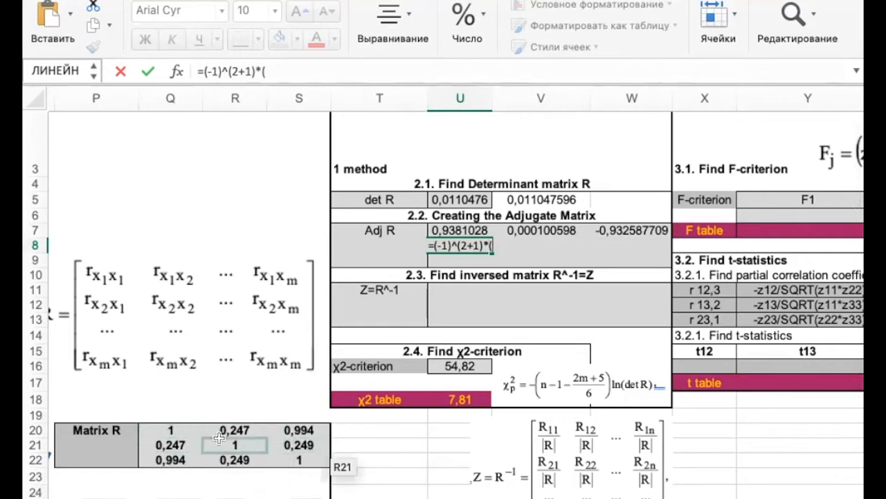
- Complete the U8 cofactor formula with the minor of Matrix R as (R20*S22-S20*R22)
click(239, 430)
text(*)
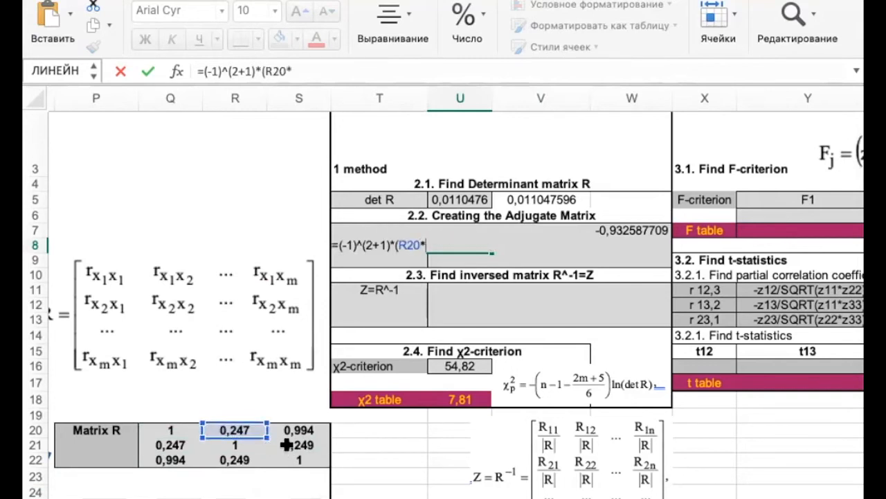
click(305, 457)
text(-)
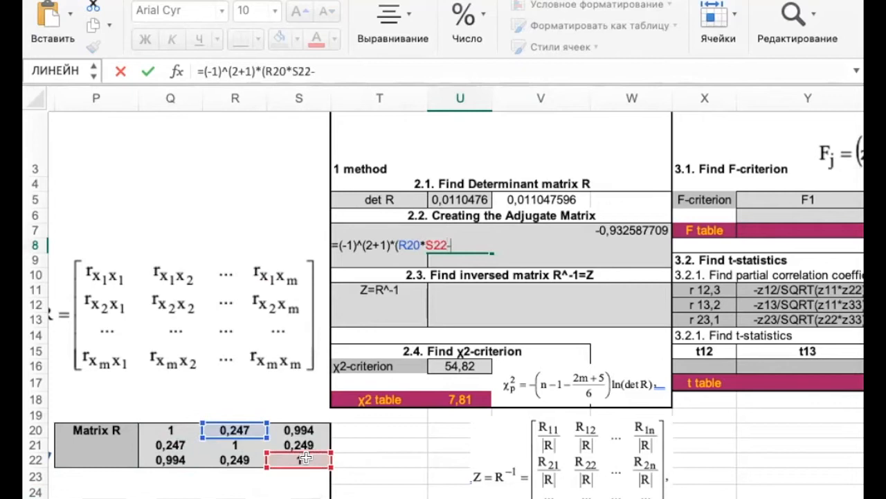
click(305, 427)
text(*)
click(238, 456)
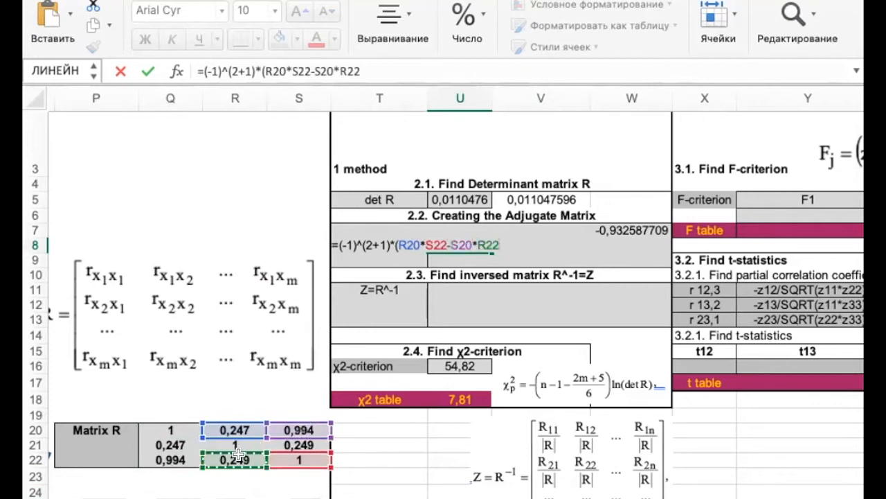
key(Return)
- Start the middle Adj R element in V8 with the sign factor =(-1)^(2+2)*
key(Up)
key(Right)
text(=)
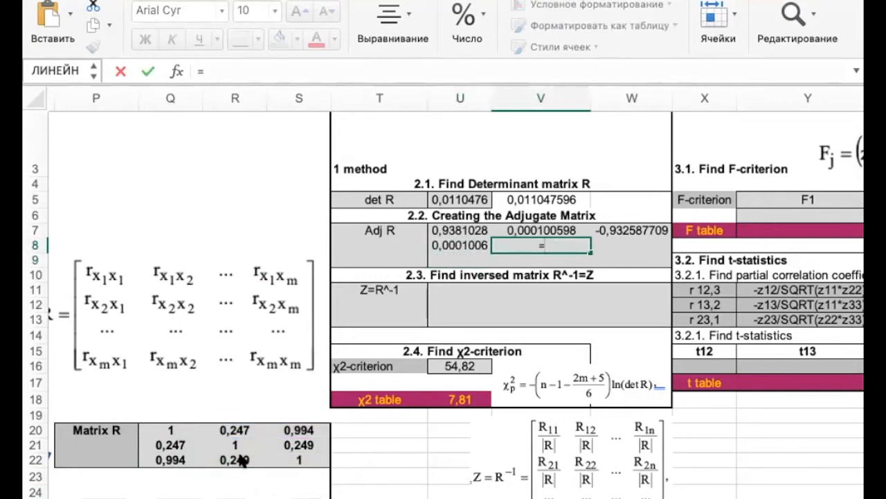
text((-1)^(2+)
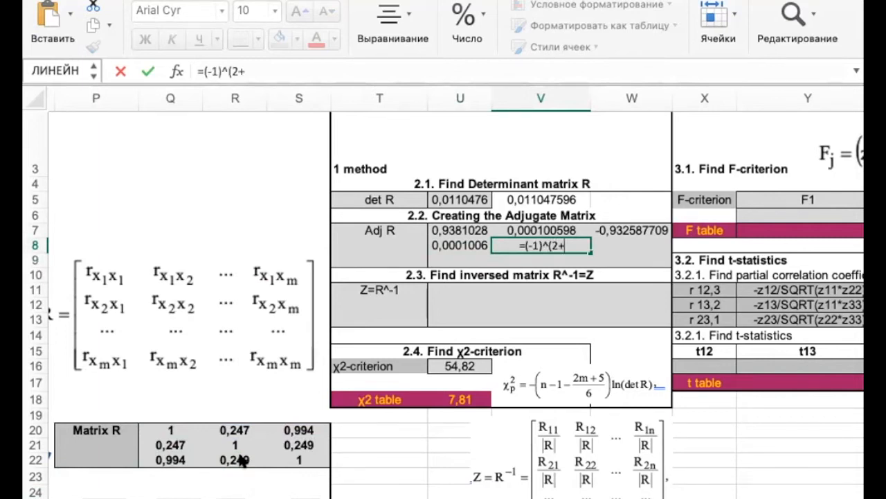
text(2)*)
click(235, 460)
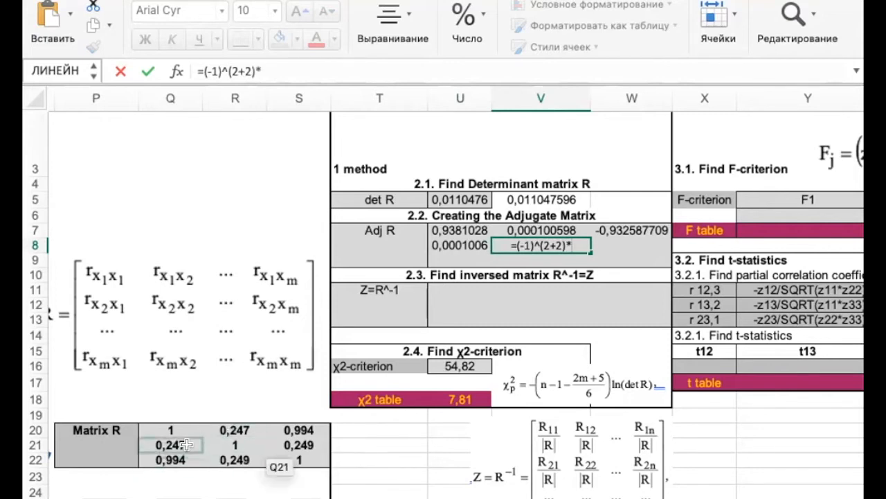
text(()
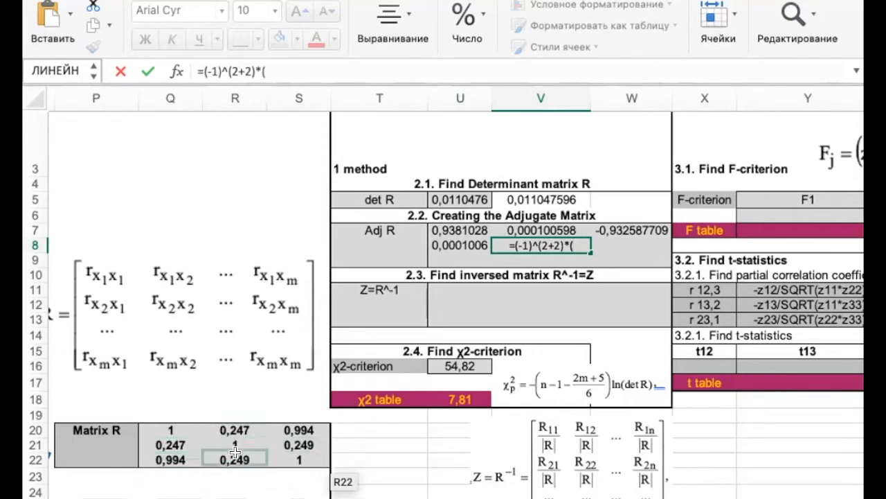
- Complete the V8 cofactor formula with the minor of Matrix R as (Q20*S22-S20*Q22)
click(181, 430)
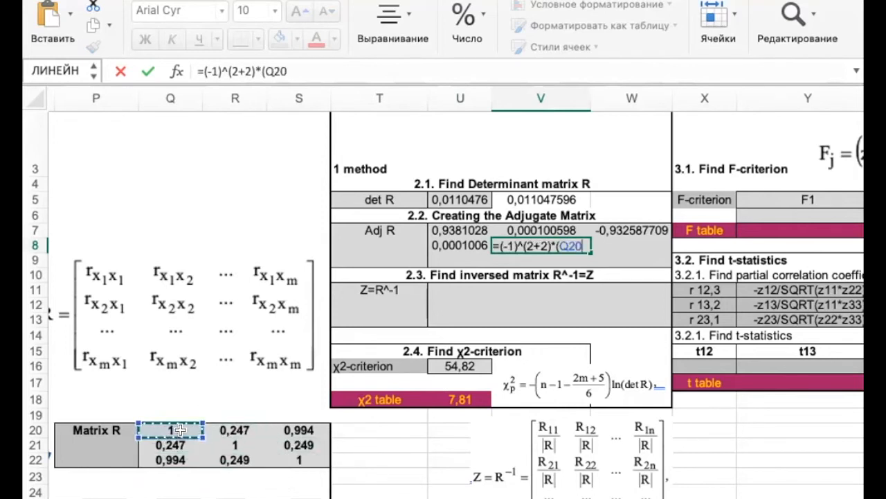
text(*)
click(278, 455)
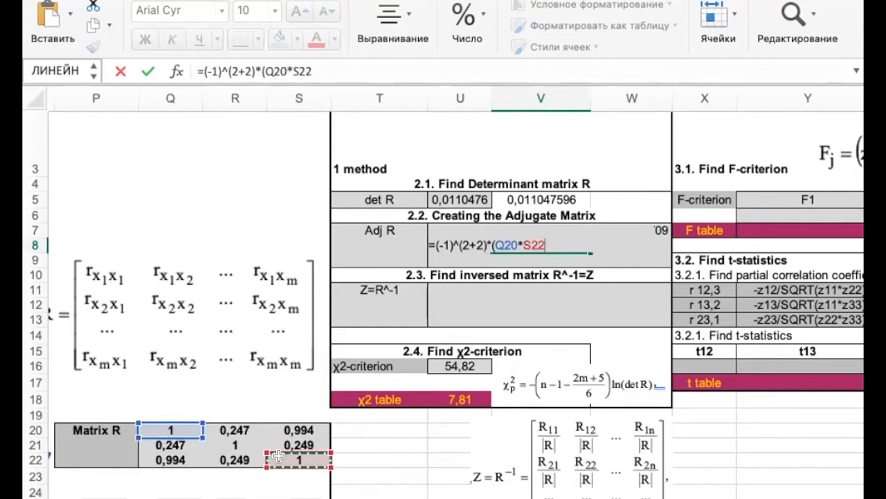
text(-)
click(303, 429)
text(*)
click(171, 458)
text())
key(Return)
- Start the last second-row Adj R element in W8 with the sign factor =(-1)^(2+3)*
key(Up)
key(Right)
text(=)
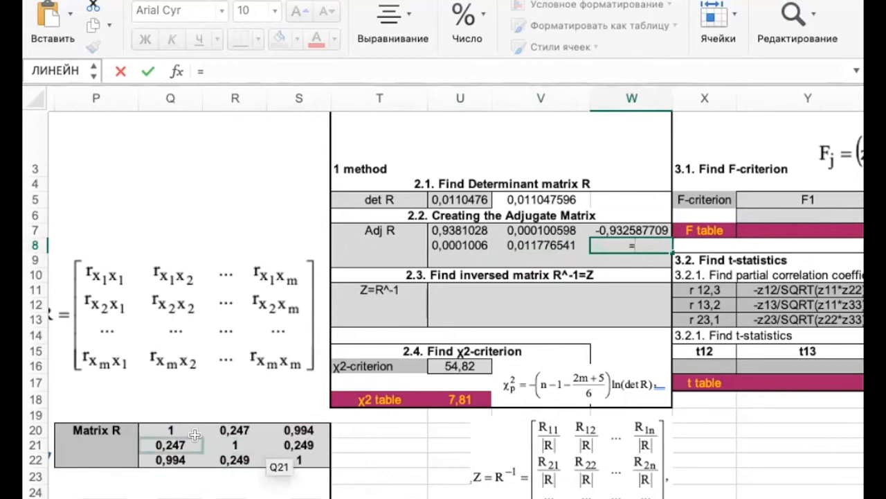
text((-1)^(2+)
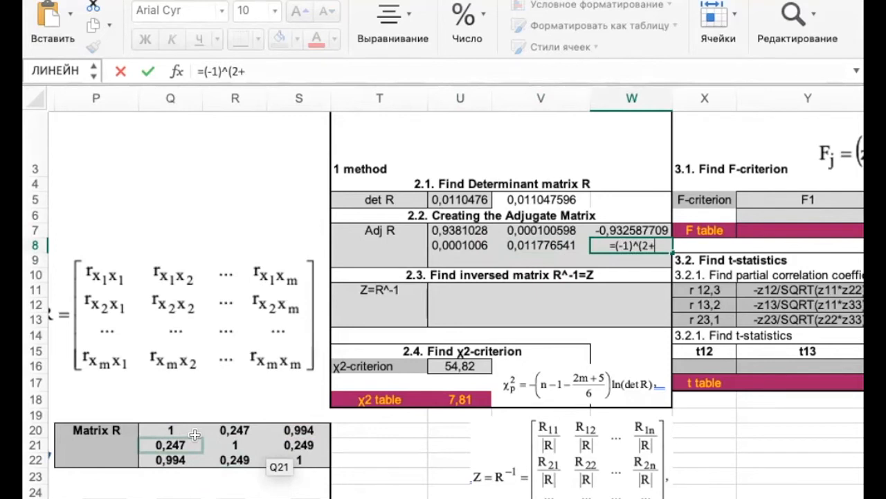
text(3))
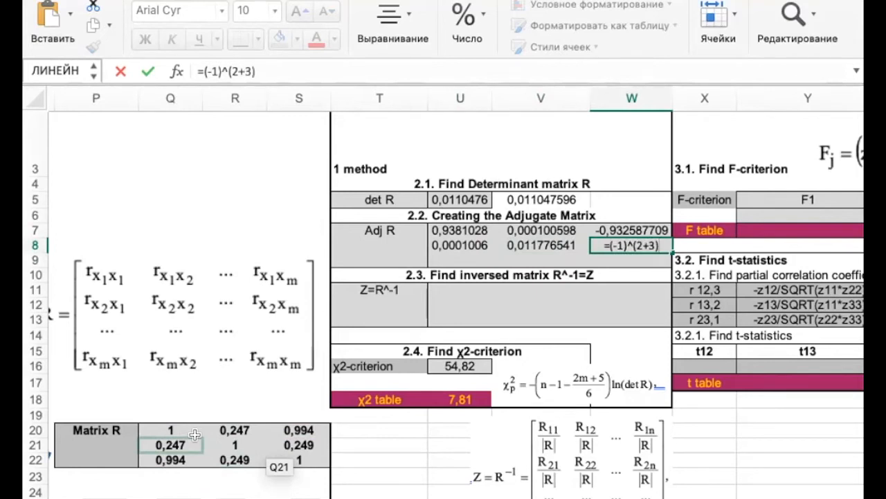
text(*()
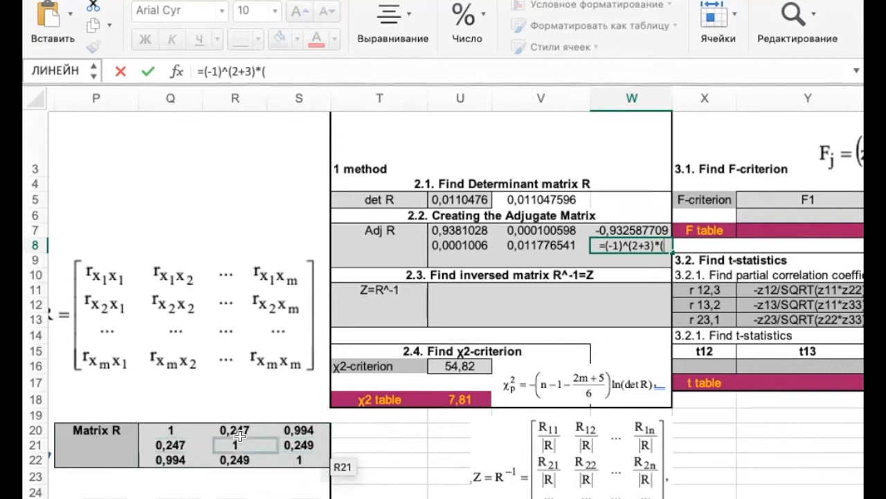
- Complete the W8 cofactor formula with the minor of Matrix R as (Q20*R22-R20*Q22)
click(185, 428)
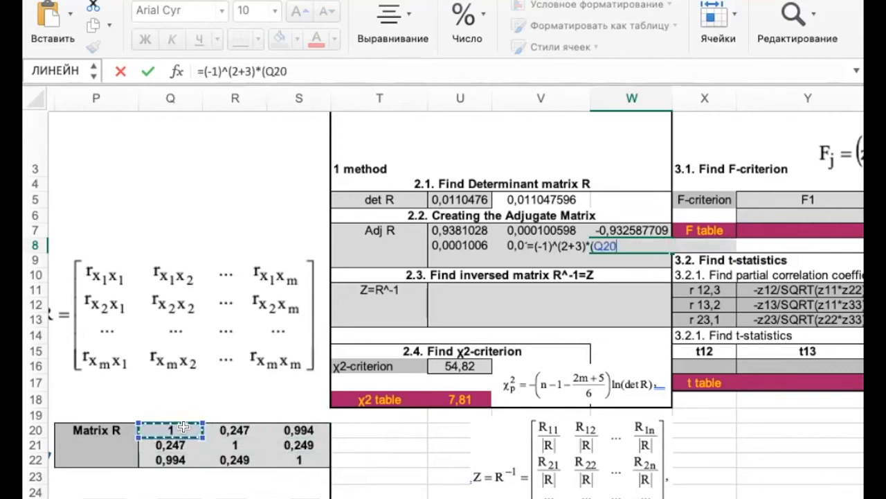
text(*)
click(233, 457)
text(-)
click(239, 430)
text(*)
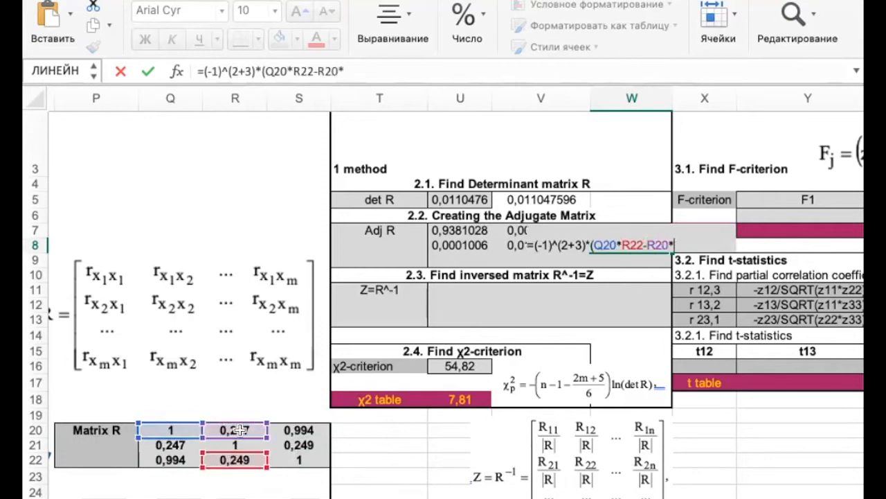
click(174, 458)
text())
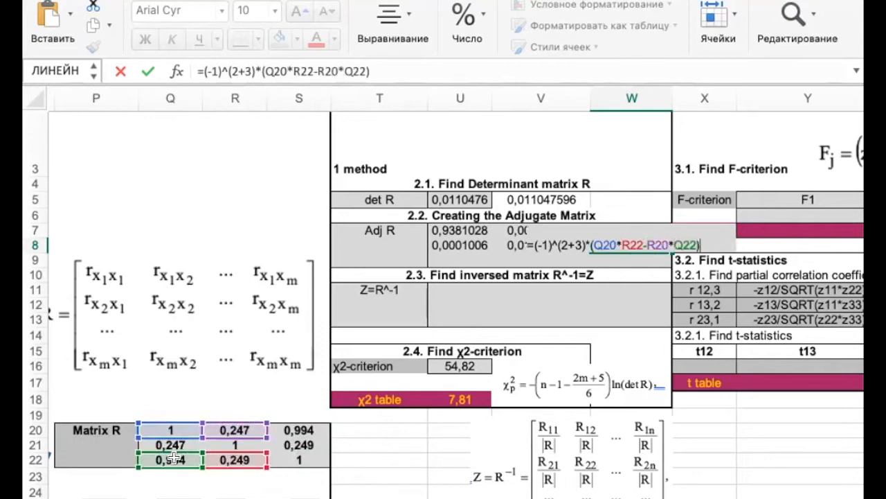
key(Return)
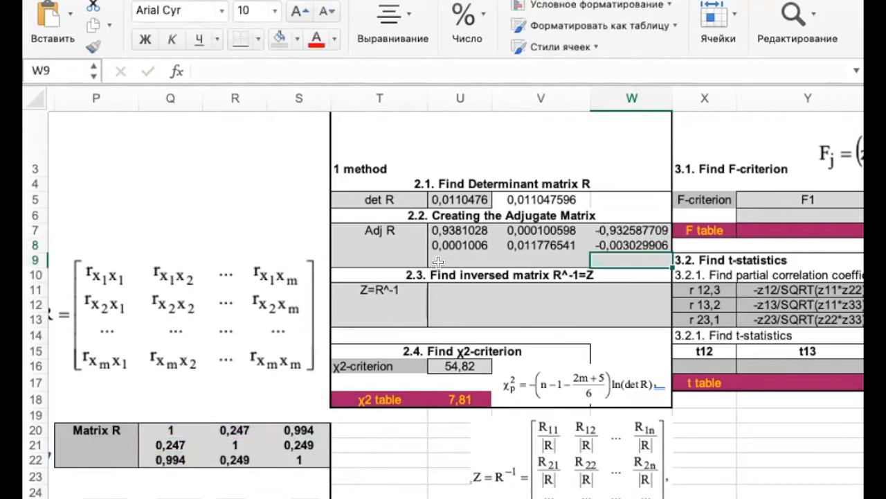
- Start the third row of Adj R in U9 with the sign factor =(-1)^(3+1)*
click(441, 257)
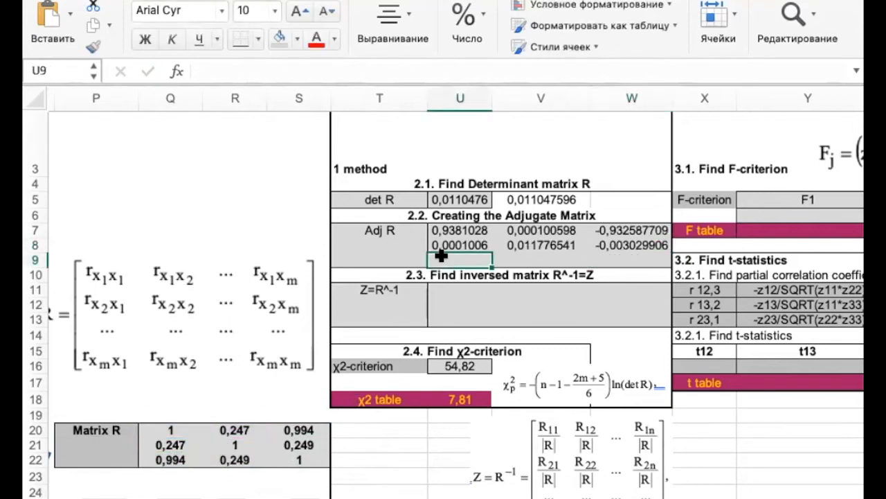
text(=(-)
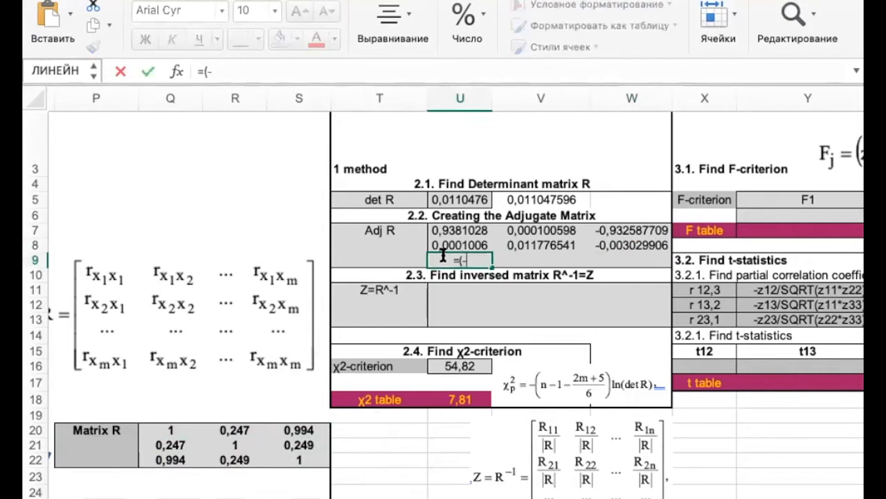
text(1)^(3+1))
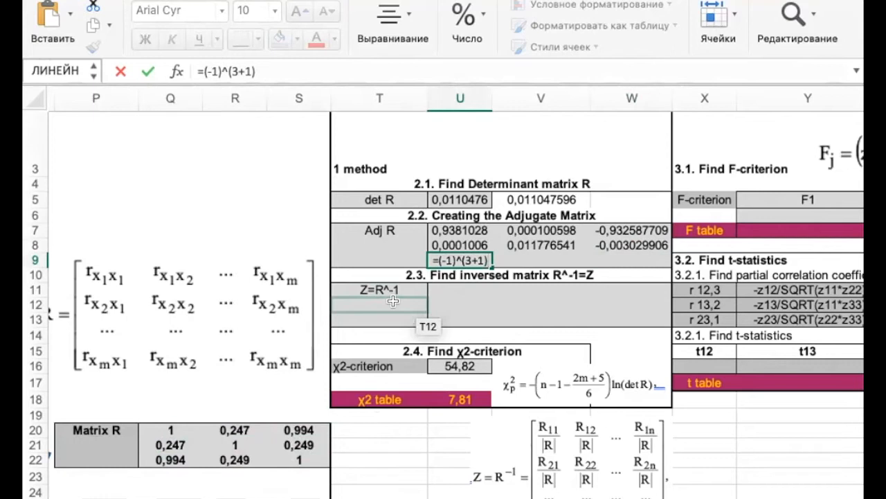
text(*)
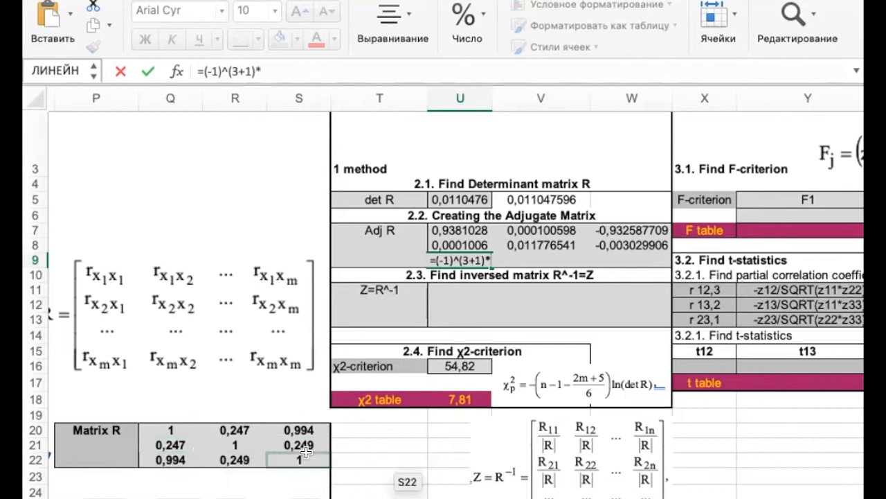
text(()
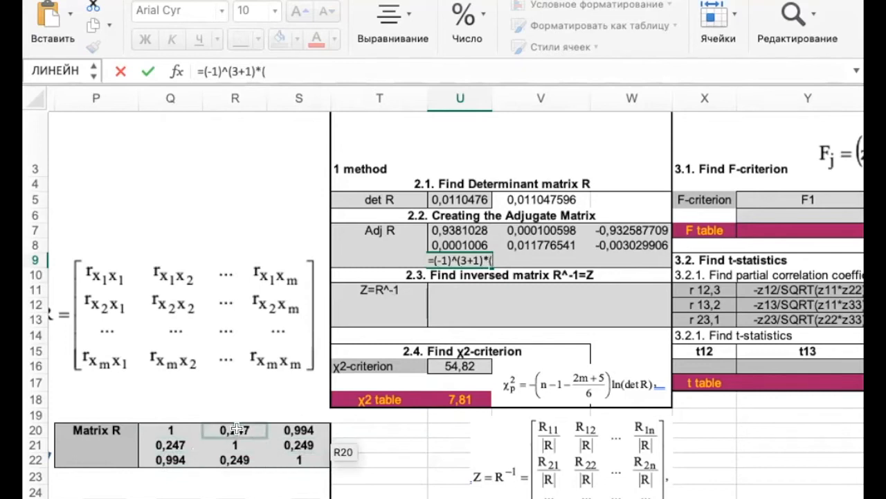
- Complete the U9 cofactor formula with the minor of Matrix R as (R20*S21-S20*R21)
click(236, 430)
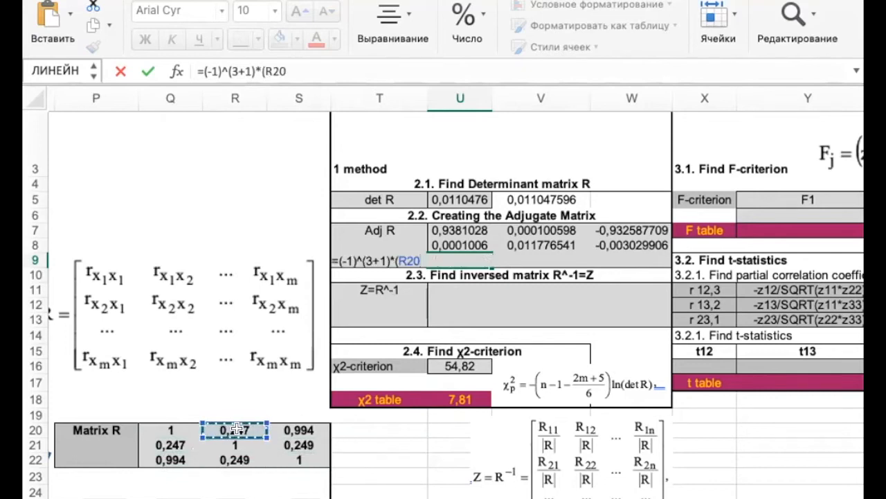
text(*)
text(-)
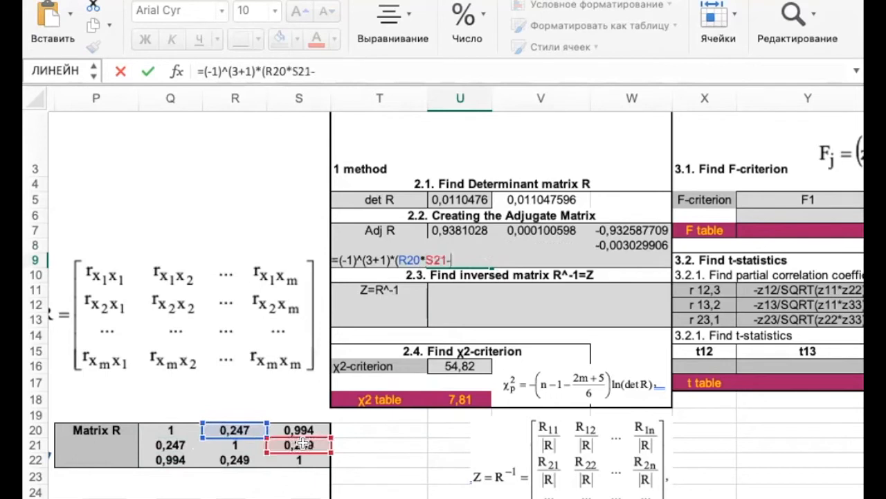
click(296, 427)
text(*)
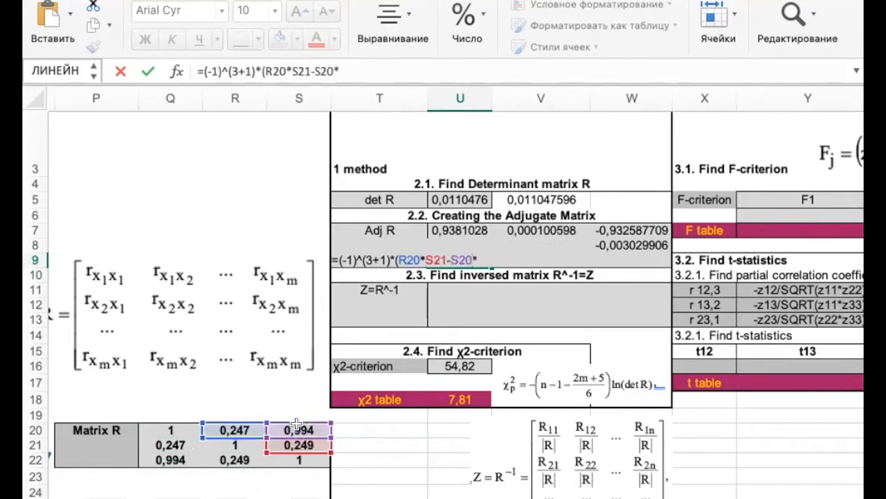
click(251, 444)
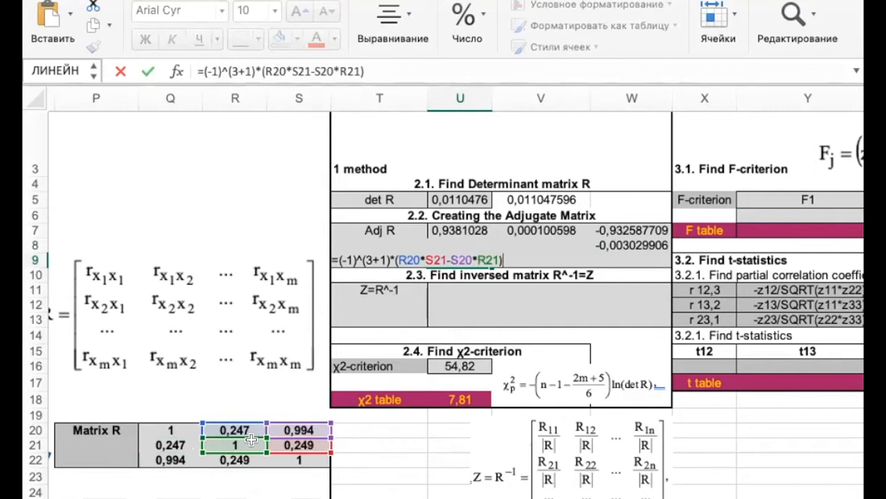
key(Return)
- Start the second element of the third Adj R row in V9 with the sign factor =(-1)^(3+2)*
key(Up)
key(Right)
text(=)
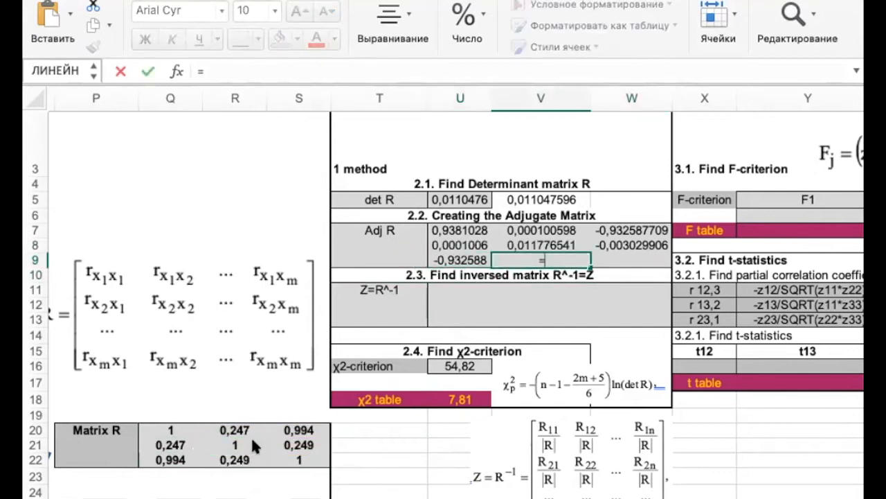
text(-1)
key(BackSpace)
text((-1)^()
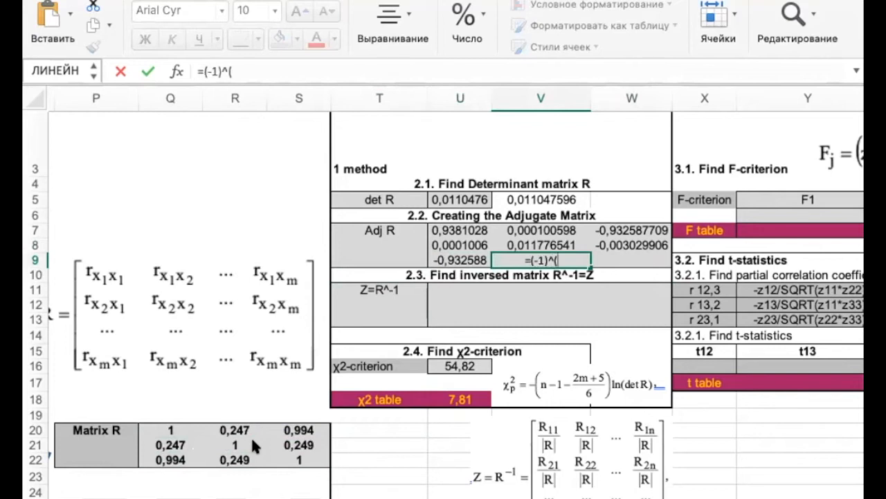
text(3+2))
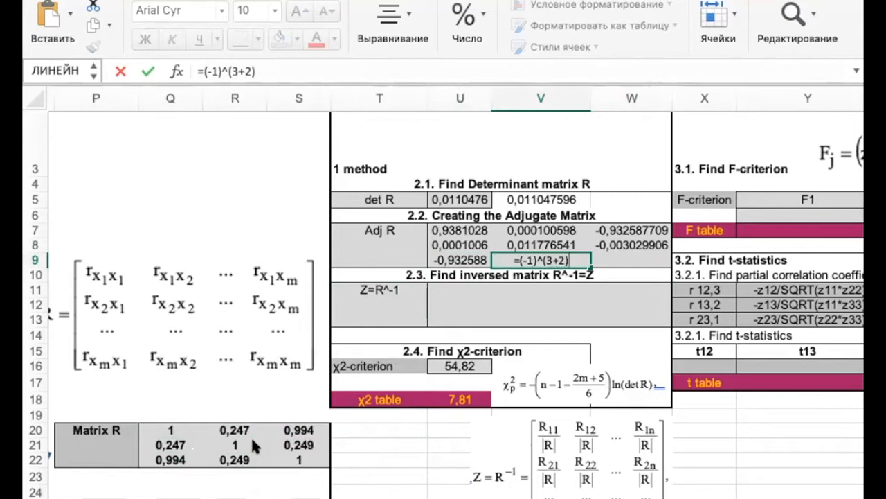
text(*()
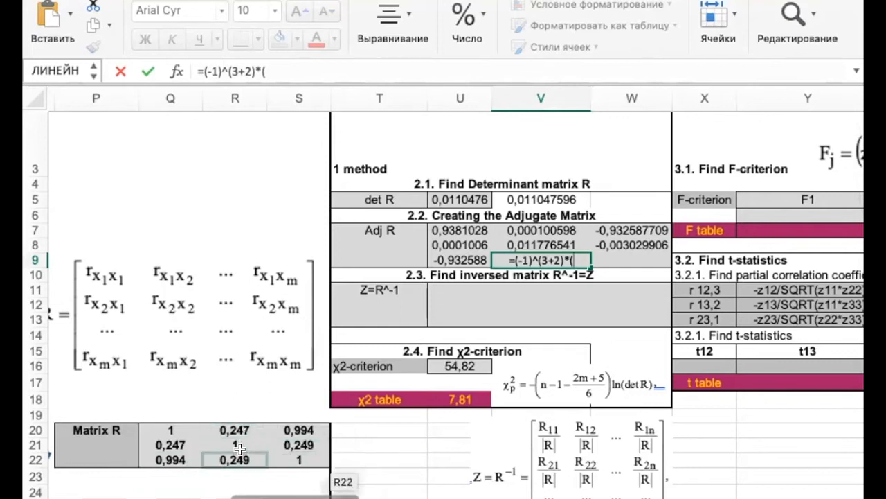
- Add the minor's terms to the V9 cofactor formula as (Q20(S21-S20*Q21) and submit it
click(173, 428)
text(()
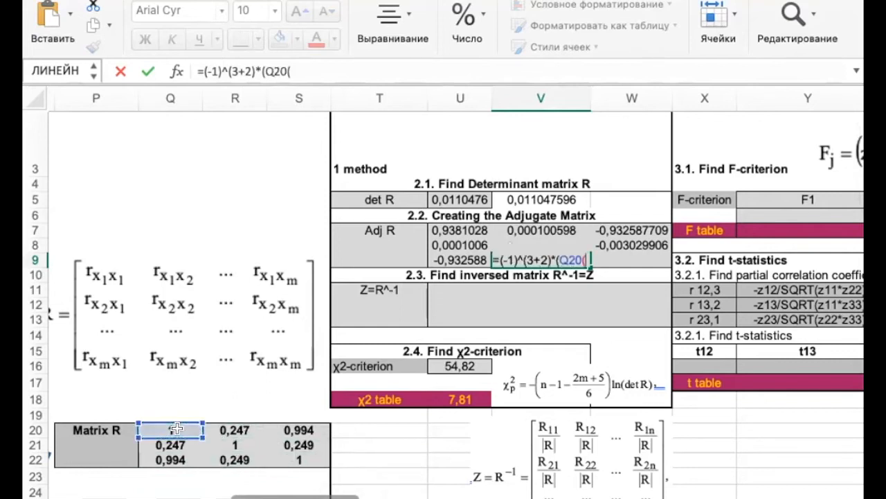
click(274, 441)
text(-)
click(293, 427)
text(*)
click(179, 443)
text())
key(Return)
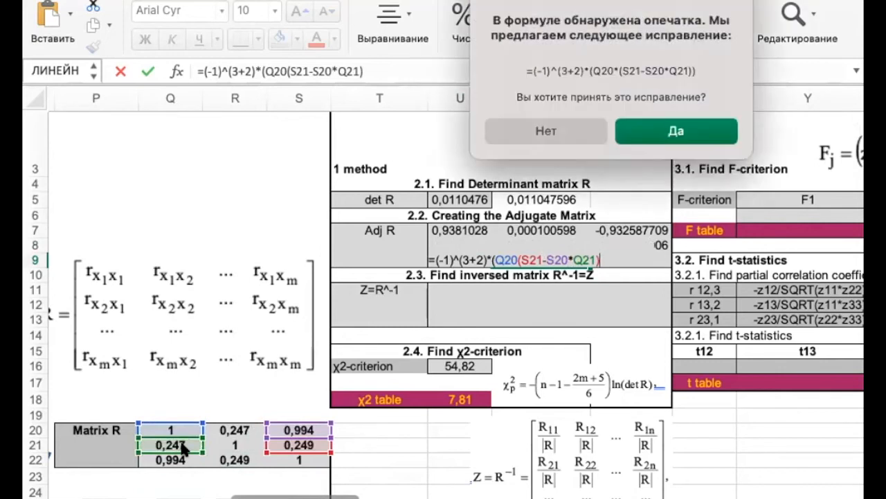
- Reject the suggested formula correction and fix the V9 minor to (Q20*S21-S20*Q21) by replacing the stray parenthesis with *
click(544, 125)
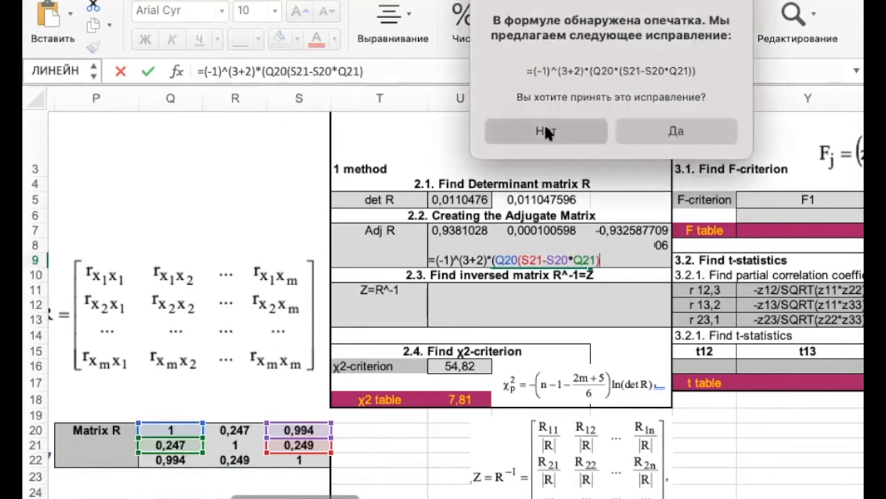
click(595, 105)
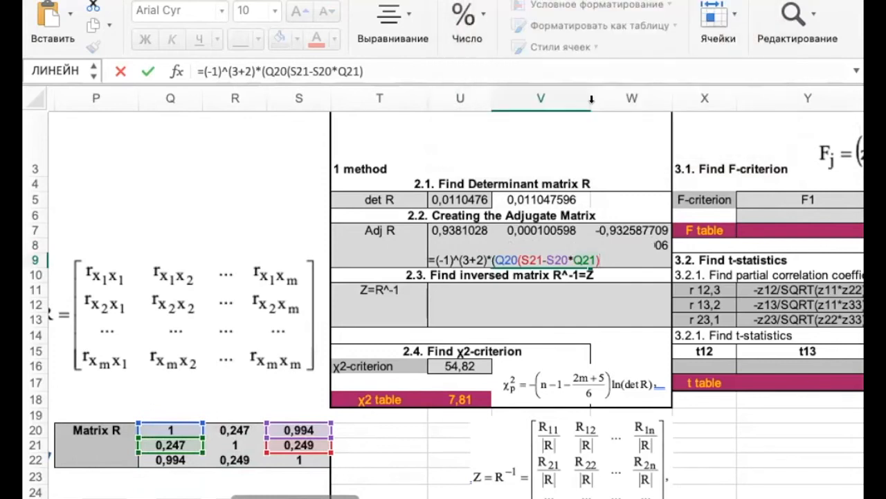
click(518, 253)
key(Delete)
text(*)
key(Return)
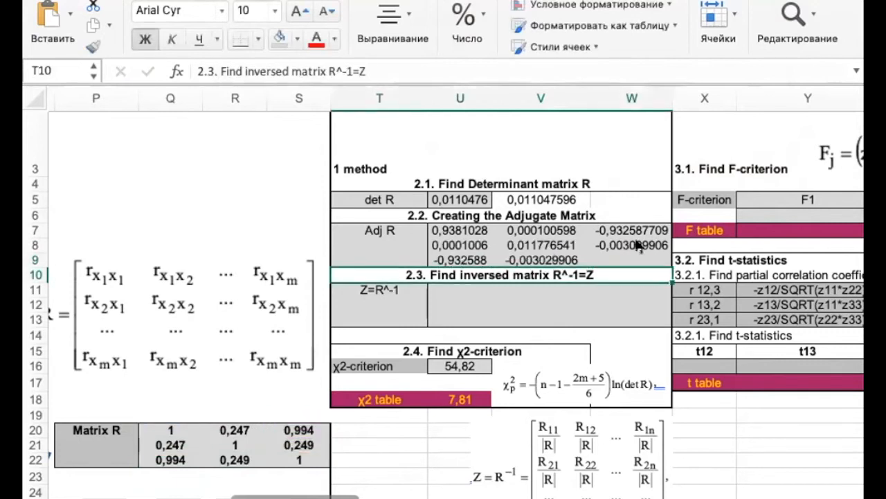
- Start the last Adj R element in W9 with the sign factor =(-1)^(3+3)*
click(637, 246)
click(621, 256)
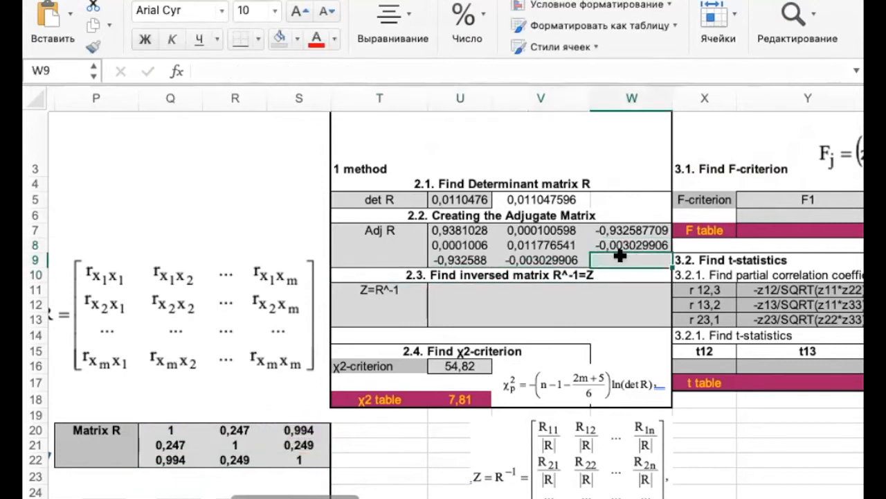
text(=(-1)^)
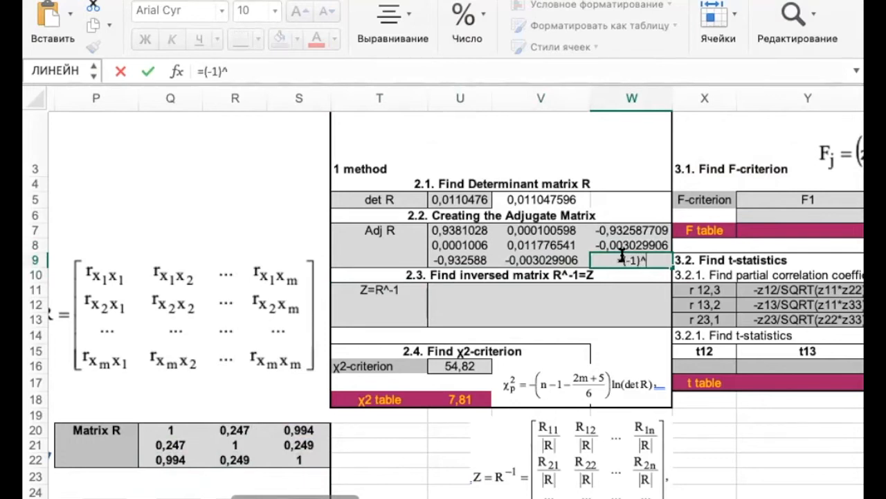
text((3+3)*)
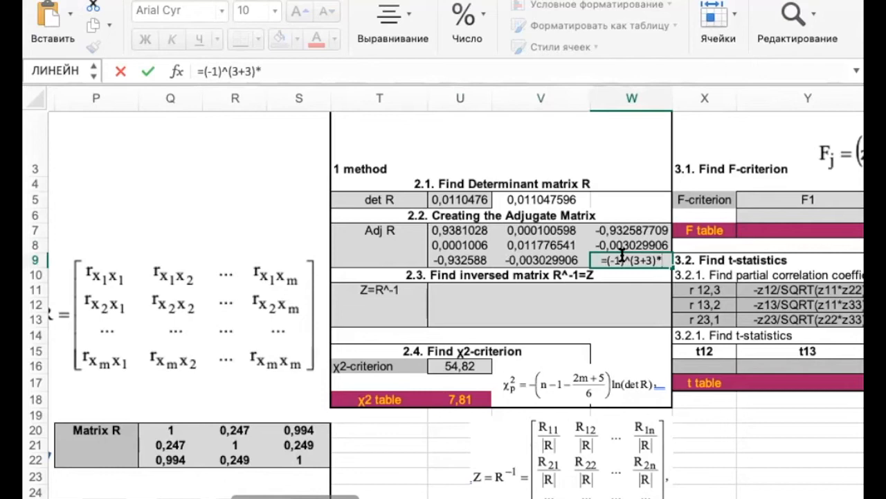
text(()
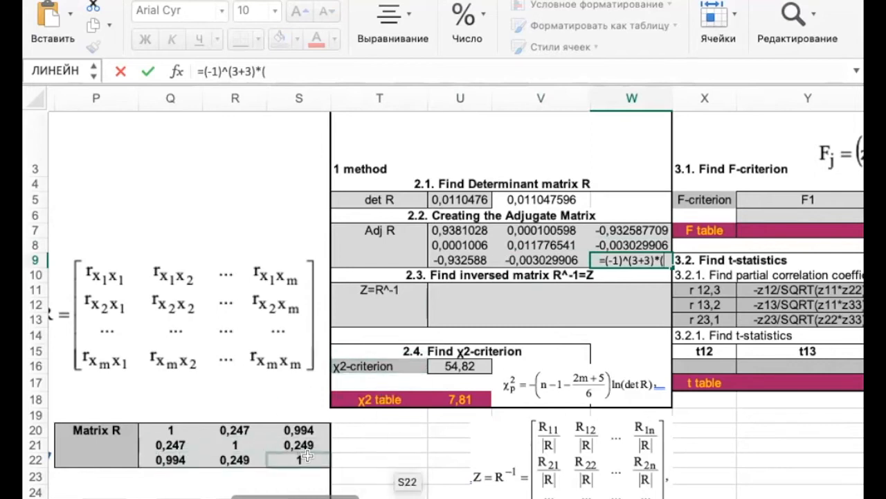
- Complete the W9 cofactor formula with the minor of Matrix R as (Q20*R21-R20*Q21)
click(171, 427)
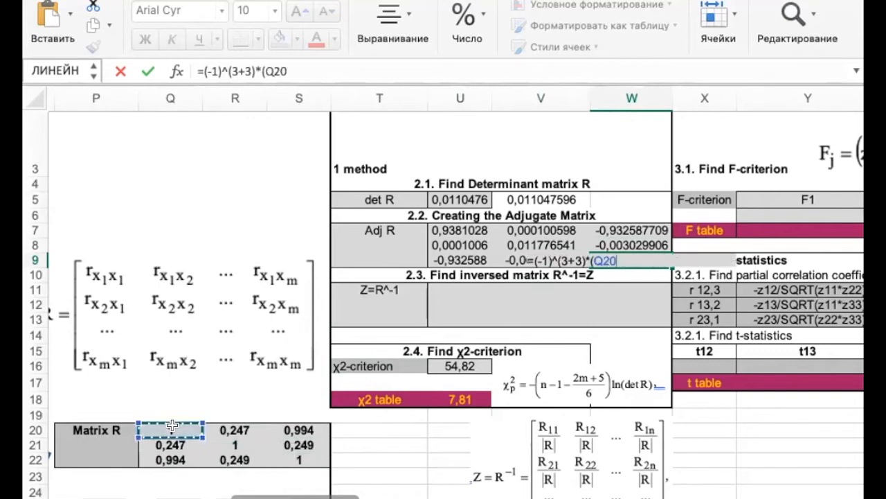
text(*)
click(216, 441)
text(-)
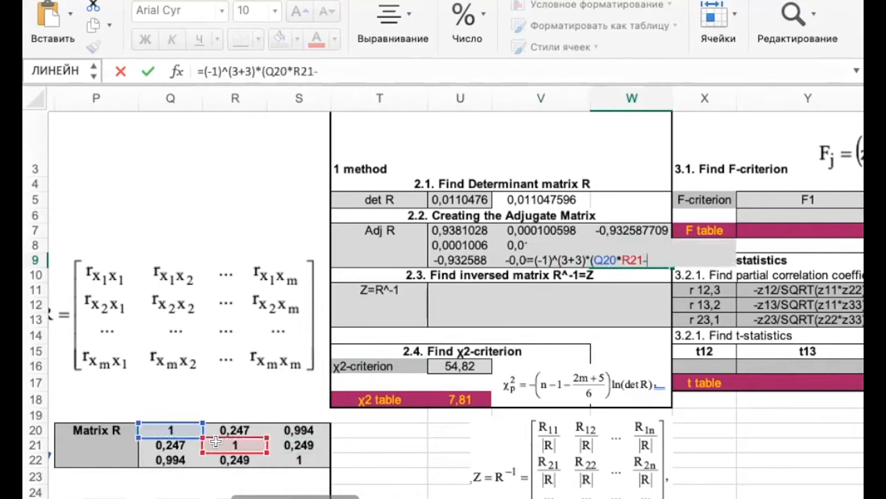
click(246, 429)
text(*)
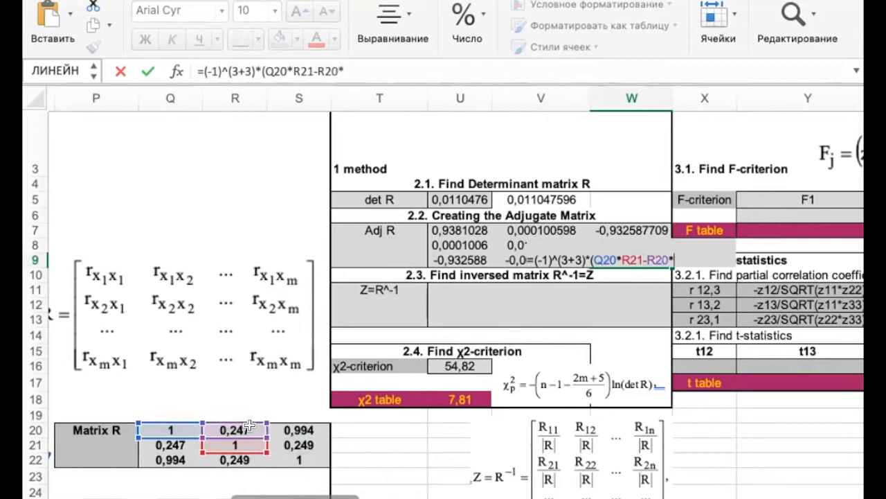
click(180, 443)
text())
key(Return)
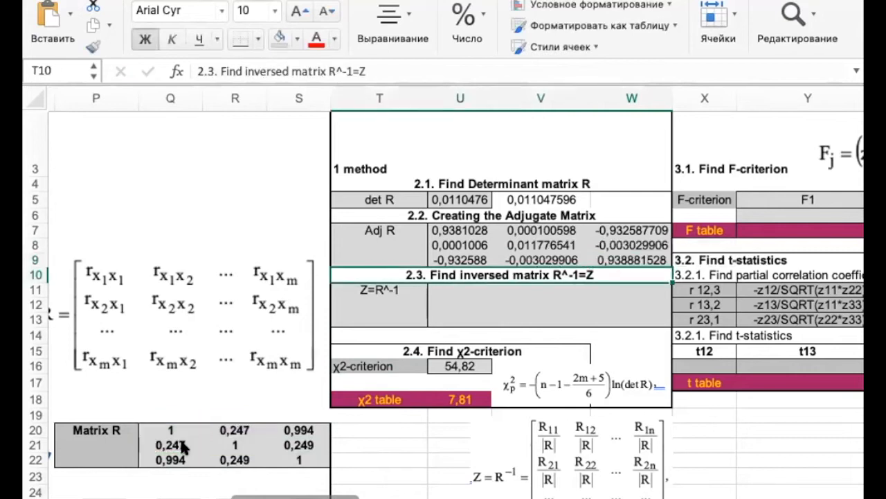
- Review the browser page's worked example of dividing the adjugate matrix by the determinant, and highlight the Adj R values U7:W9 in Excel
click(457, 282)
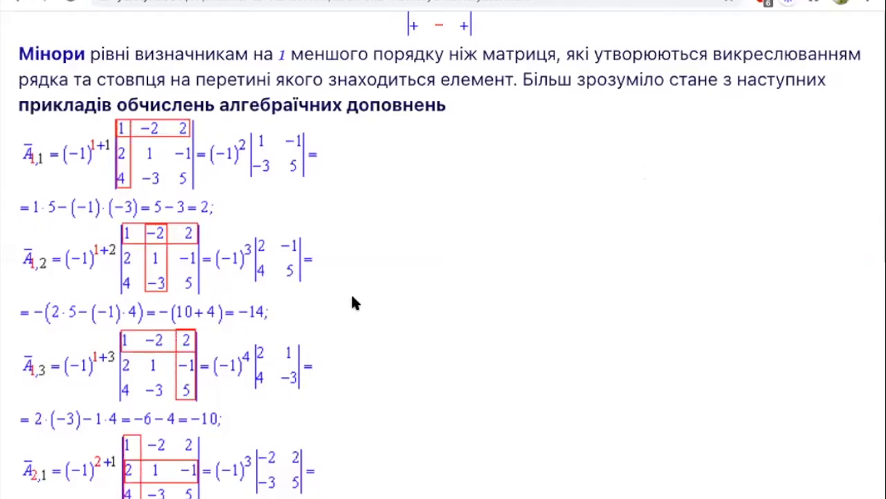
scroll(447, 260, down, 10)
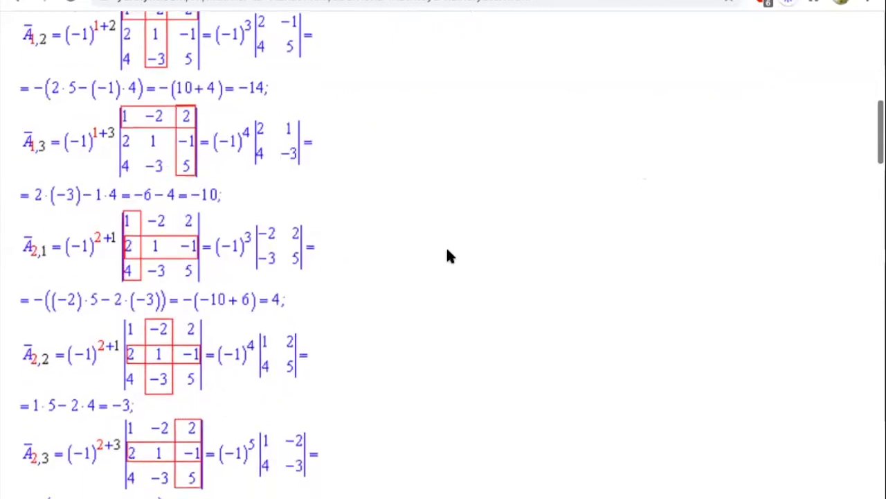
scroll(447, 256, down, 6)
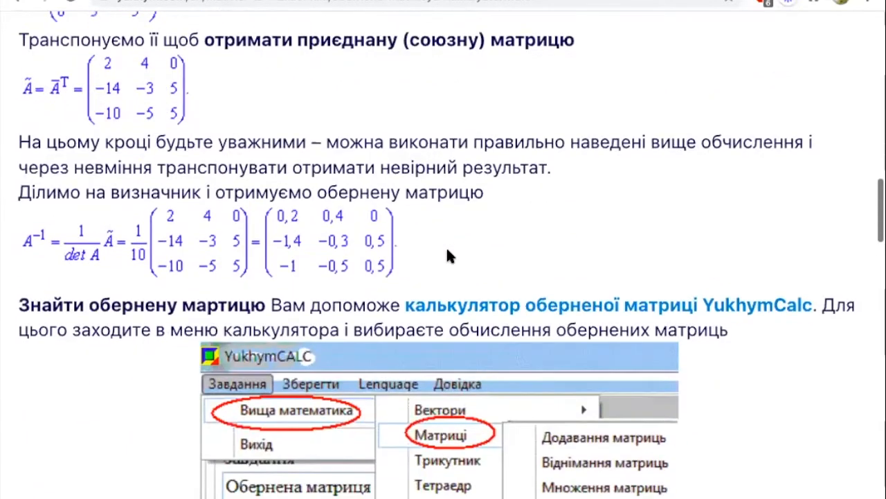
scroll(417, 192, up, 3)
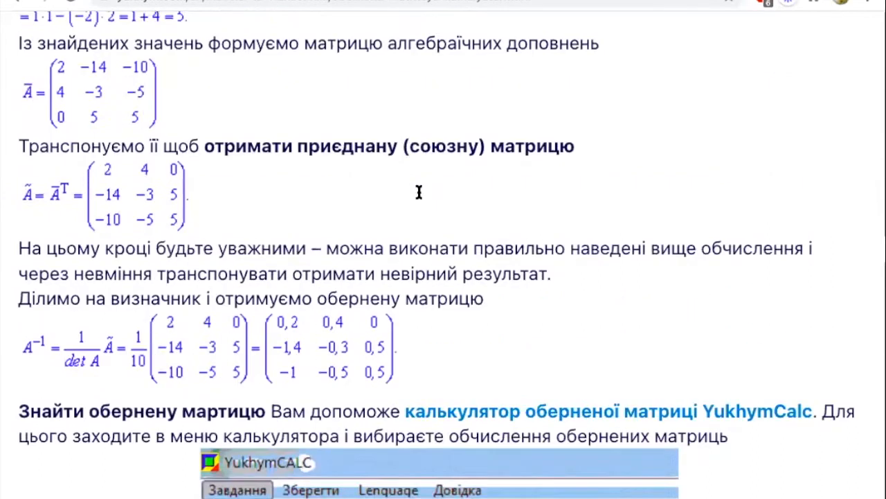
scroll(359, 254, down, 3)
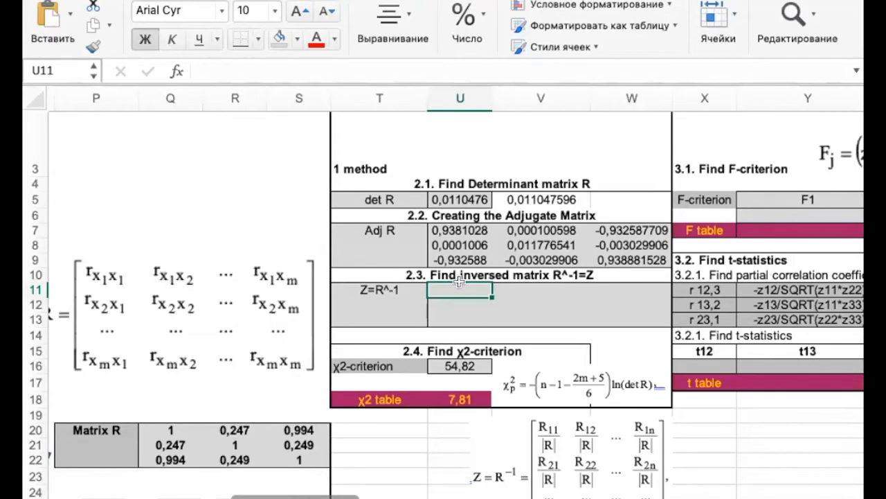
click(455, 226)
drag(454, 226, 607, 256)
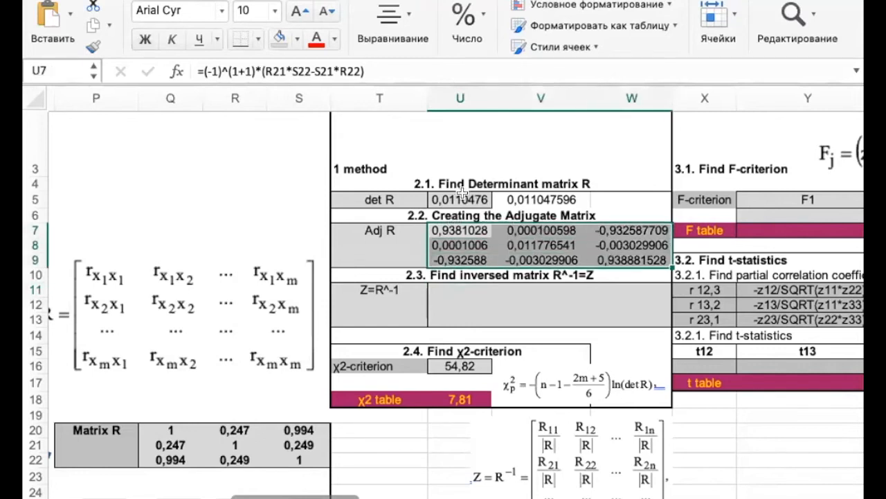
- Build the first inverse matrix Z element in U11 as =1/U5*U7, using det R and the first Adj R element
click(451, 289)
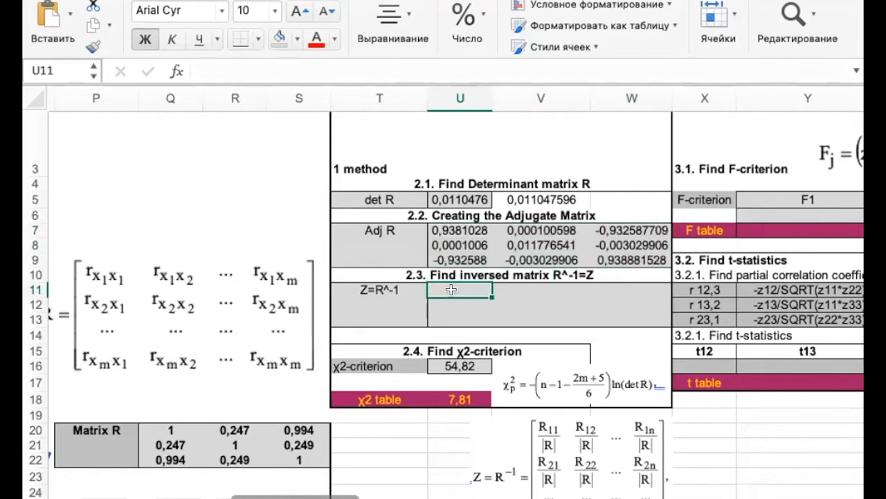
text(=1)
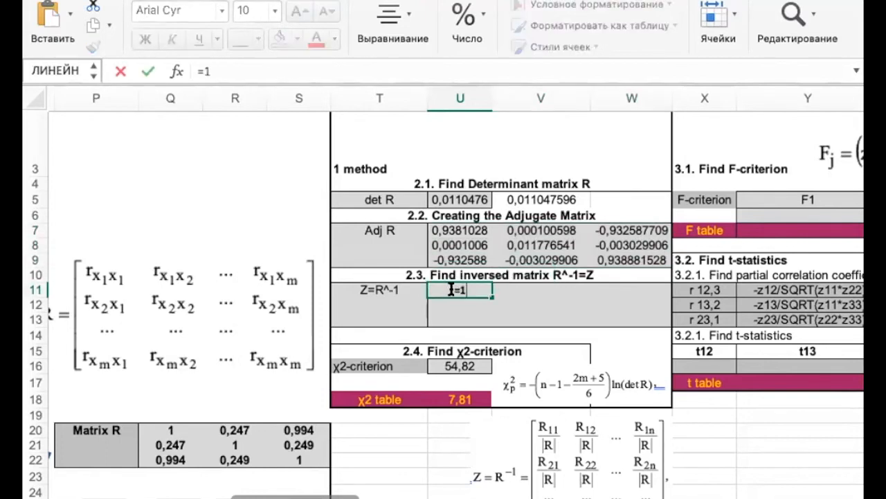
text(7)
key(BackSpace)
text(")
key(BackSpace)
text(/)
click(460, 200)
click(342, 67)
text(*)
click(446, 231)
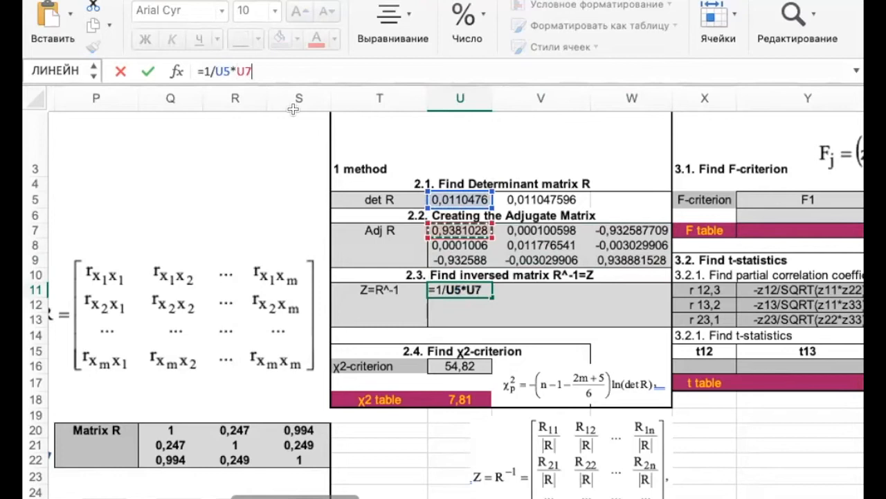
- Make the det R reference in the U11 formula absolute as $U$5 and enter the formula
click(215, 71)
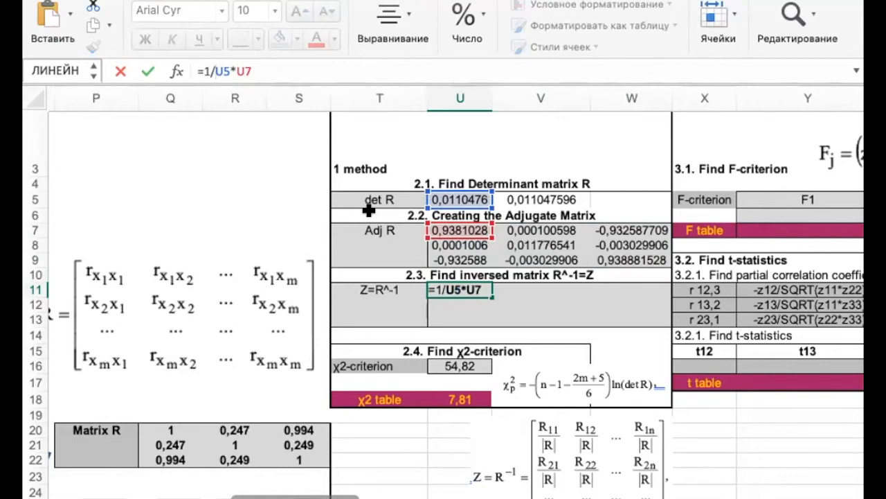
text($)
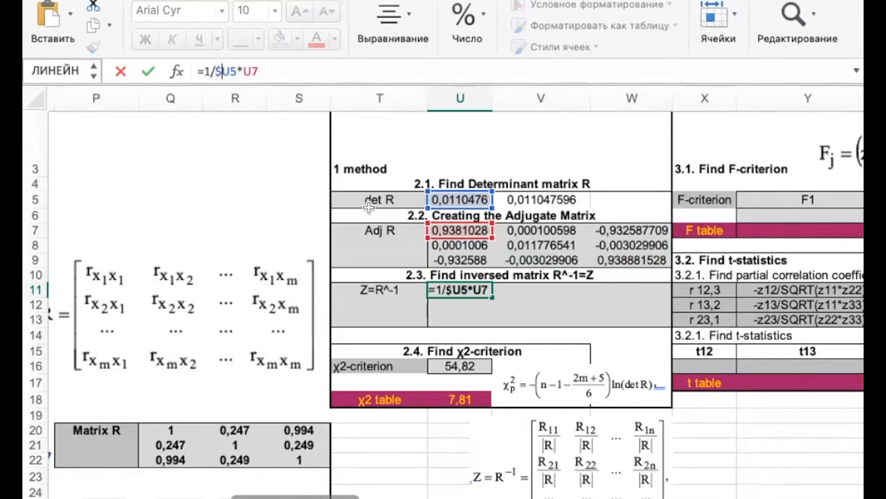
click(227, 71)
text($)
key(Return)
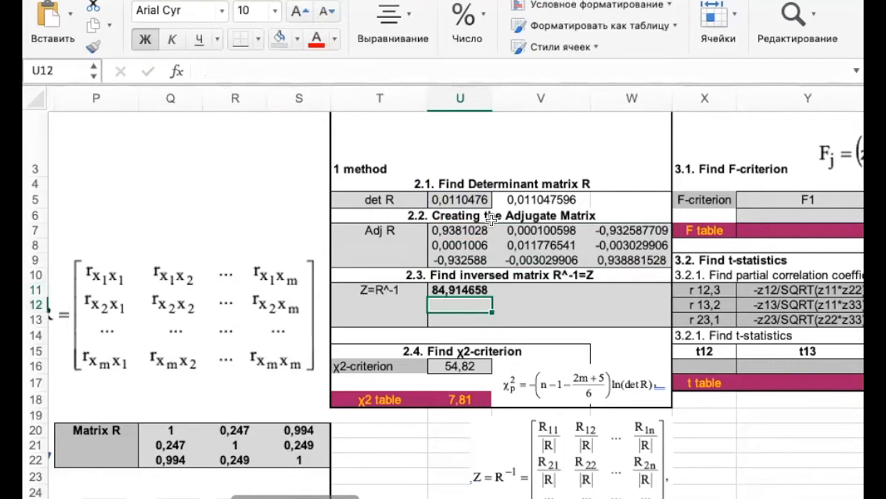
- Fill the U11 formula across the whole Z matrix range U11:W13 and inspect the copied formula in W13
click(484, 291)
drag(487, 292, 663, 326)
click(639, 319)
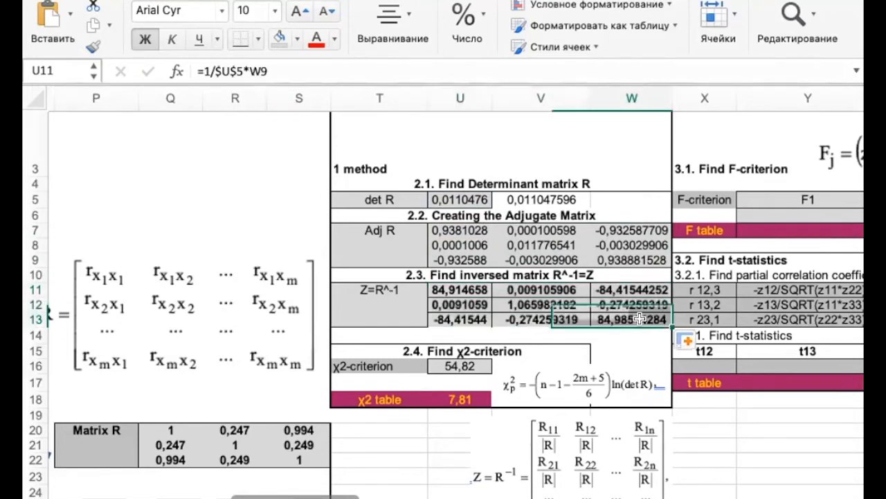
double_click(638, 319)
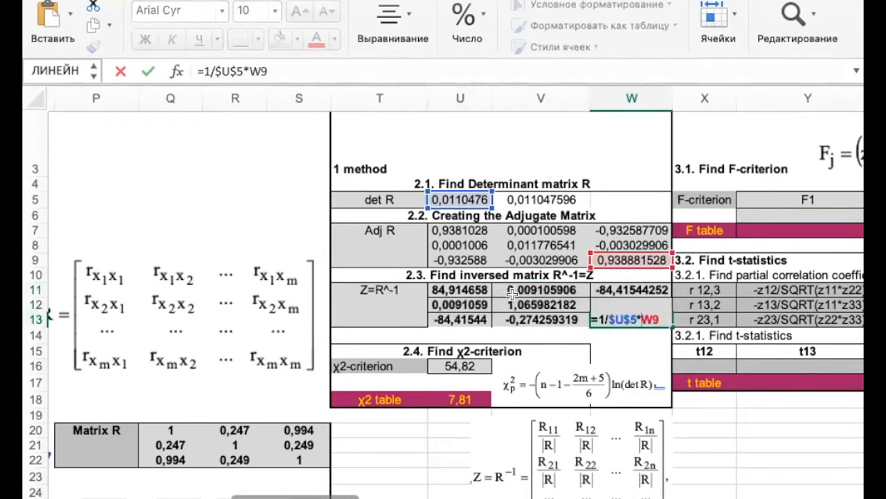
- Leave the W13 formula unchanged and format the Z matrix range U11:W13 to three decimal places
key(Escape)
drag(462, 290, 603, 310)
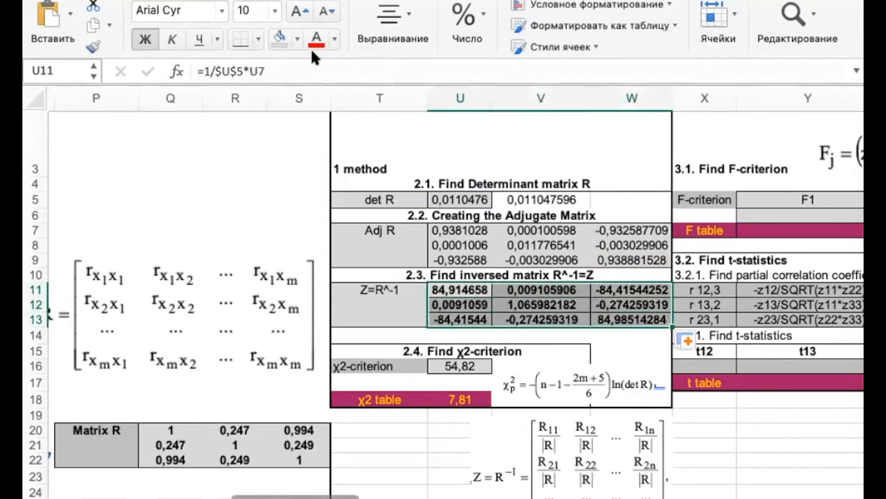
click(464, 27)
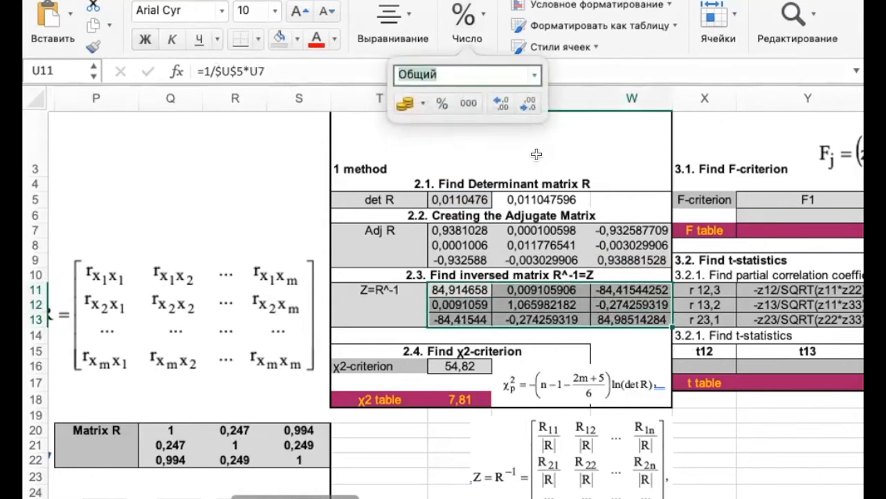
click(528, 102)
click(528, 102)
click(528, 103)
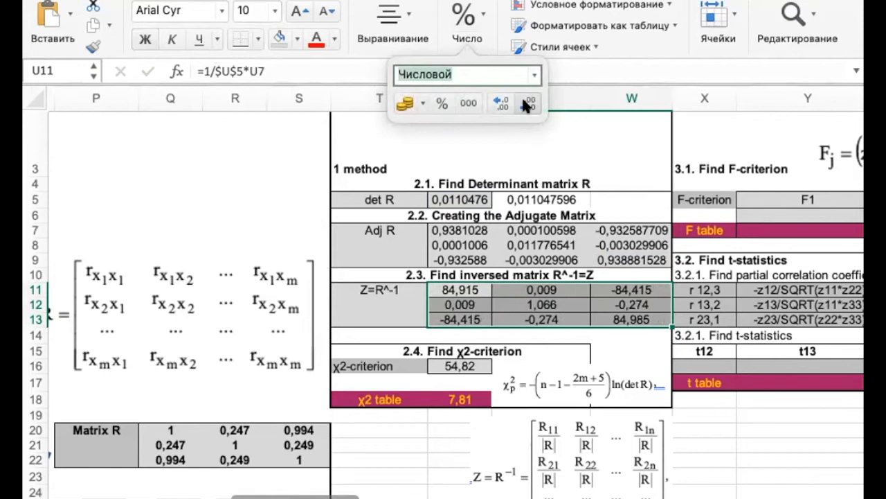
click(623, 336)
- Start a formula across the second method's inverse matrix range S33:U35
drag(454, 290, 594, 316)
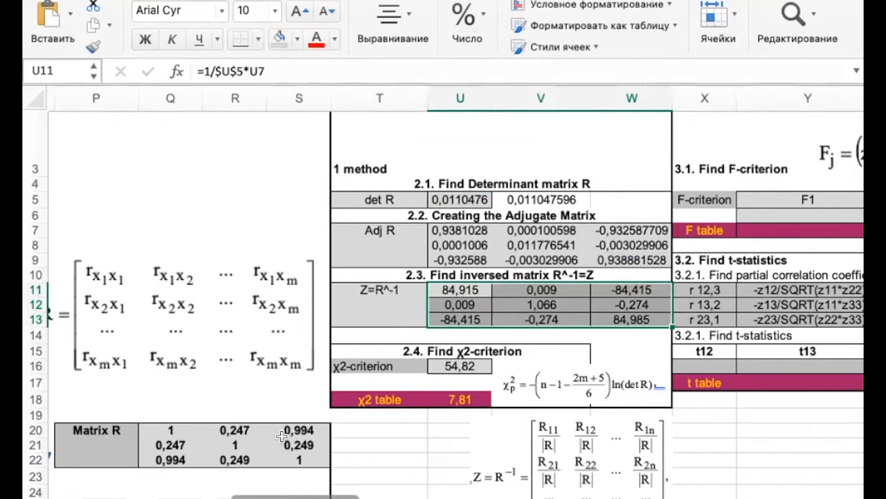
scroll(430, 366, down, 6)
scroll(430, 365, left, 1)
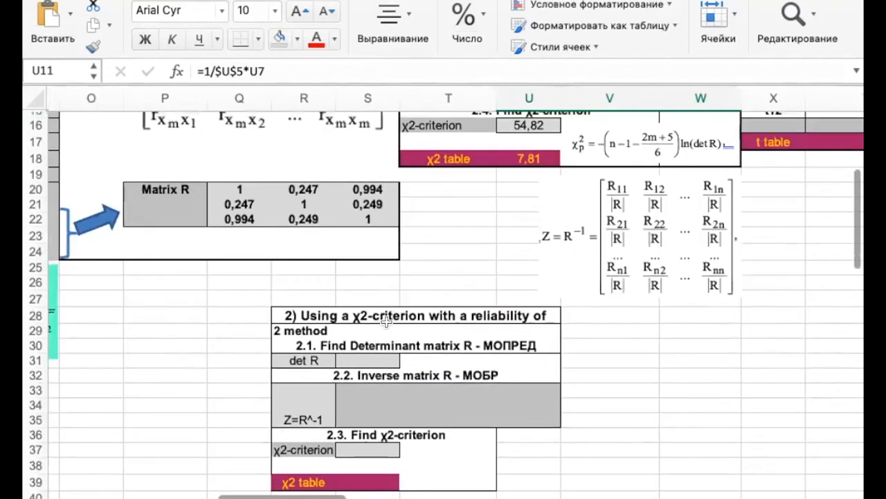
drag(361, 389, 515, 415)
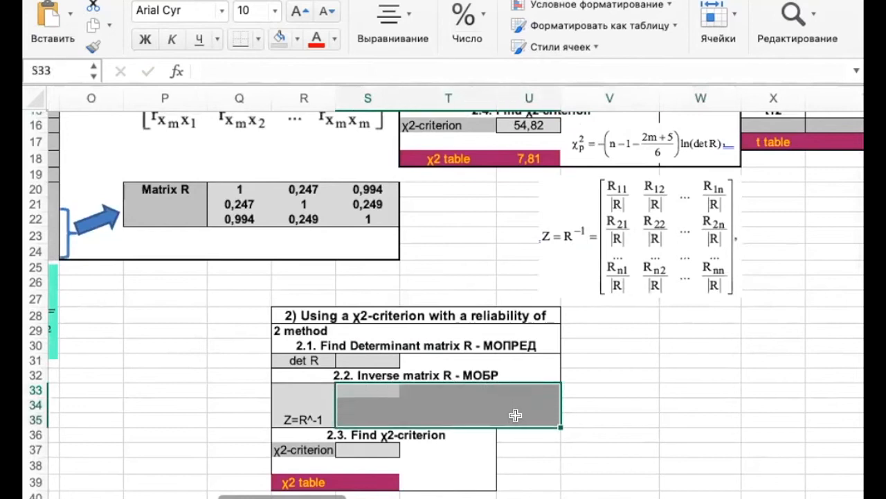
text(=)
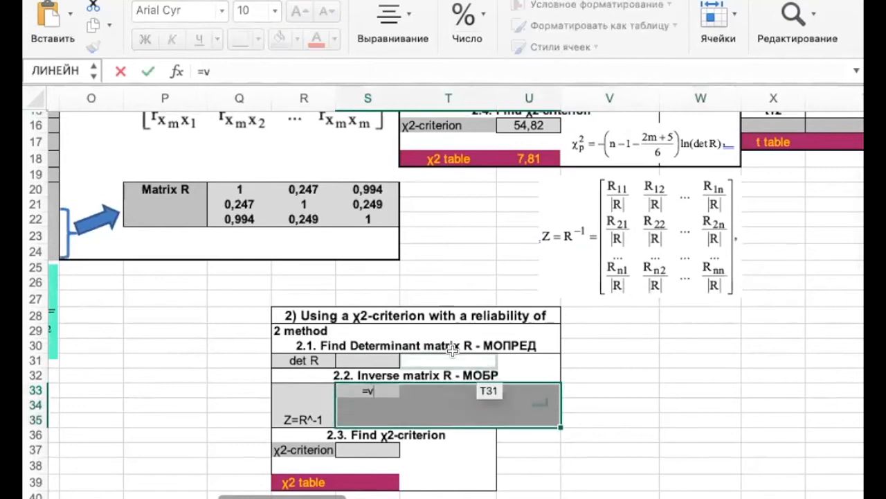
text(vj,)
key(BackSpace)
key(BackSpace)
key(BackSpace)
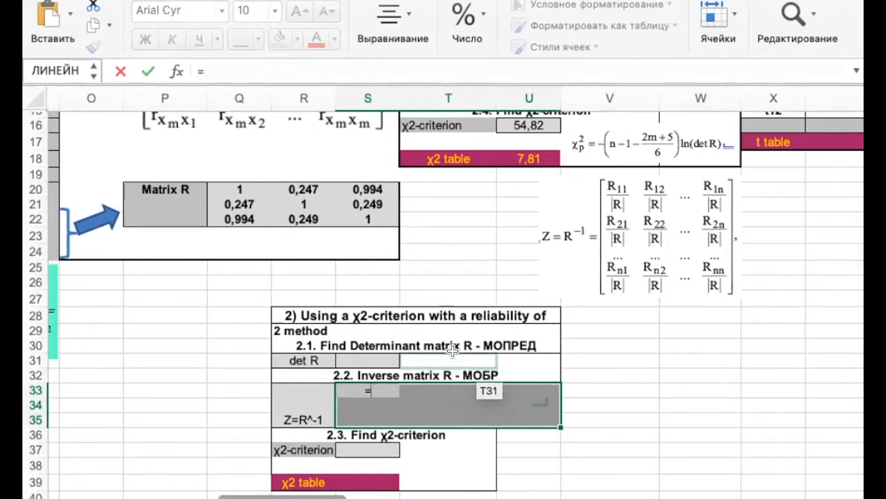
- Compute the inverse of Matrix R in S33:U35 with the array formula =МОБР(Q20:S22)
text(мо)
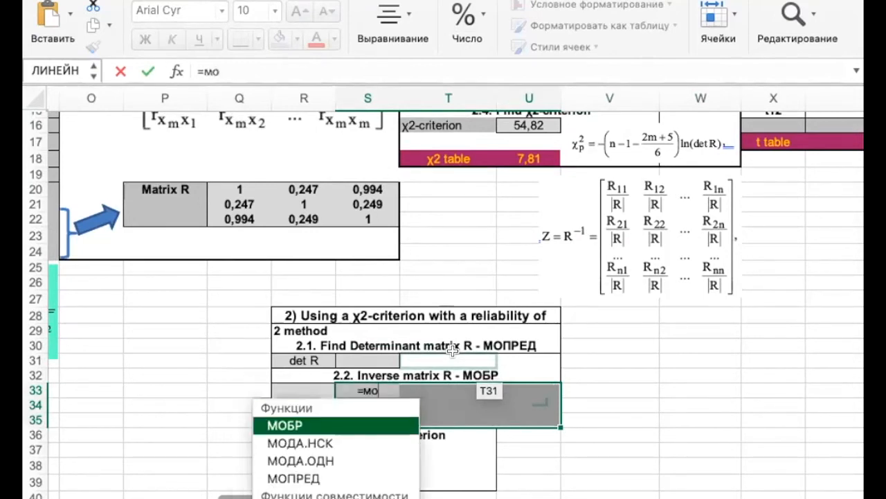
double_click(357, 429)
drag(239, 189, 376, 216)
text())
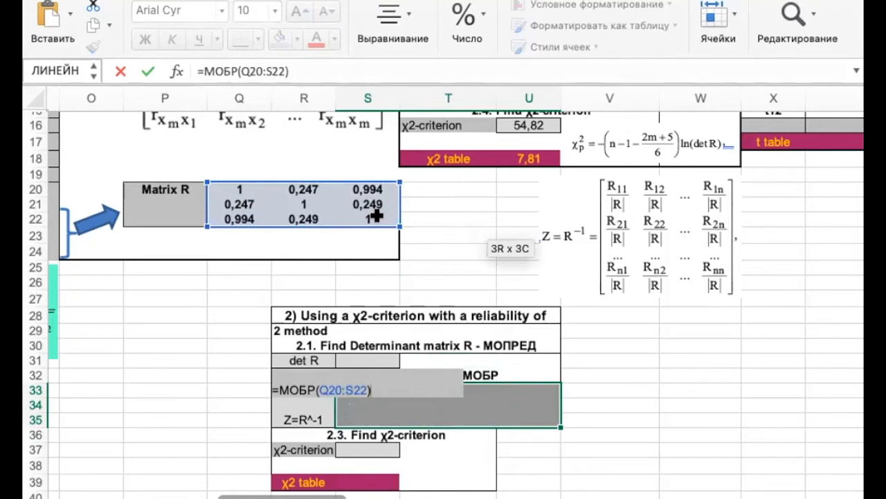
key(ctrl+shift+Return)
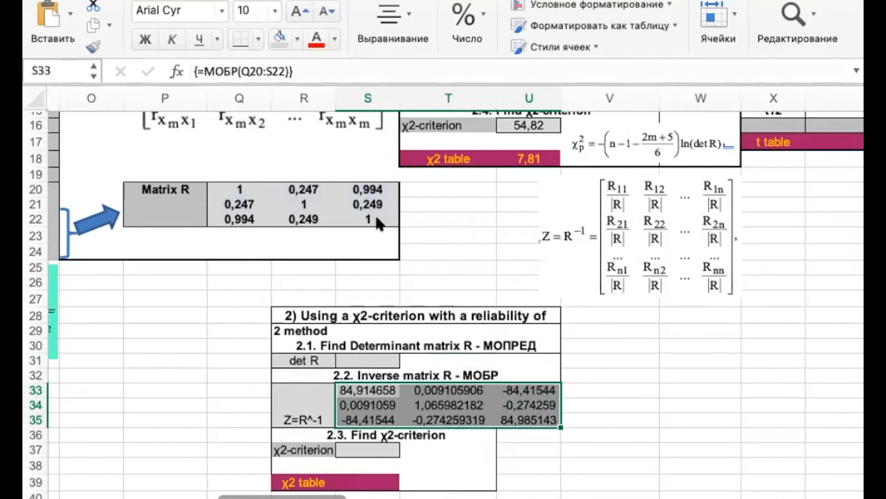
- Format the second method's inverse matrix S33:U35 to three decimal places
scroll(574, 340, up, 3)
scroll(578, 344, right, 2)
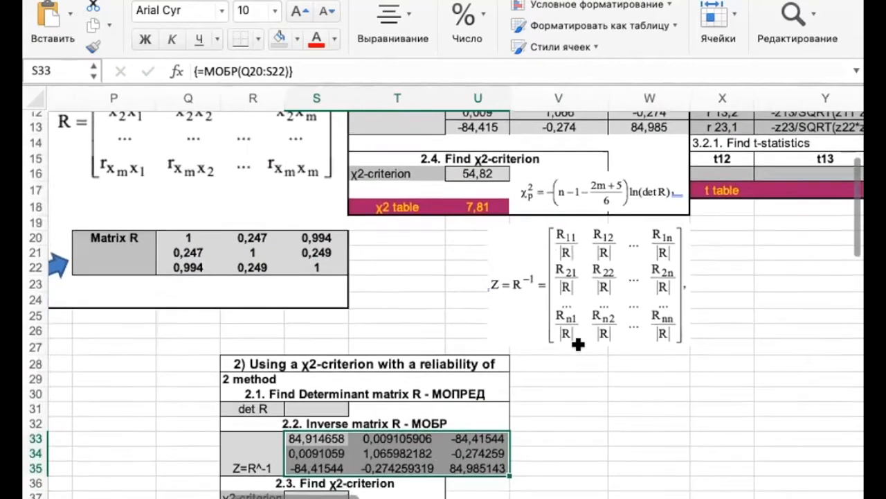
scroll(577, 345, up, 2)
scroll(578, 344, left, 1)
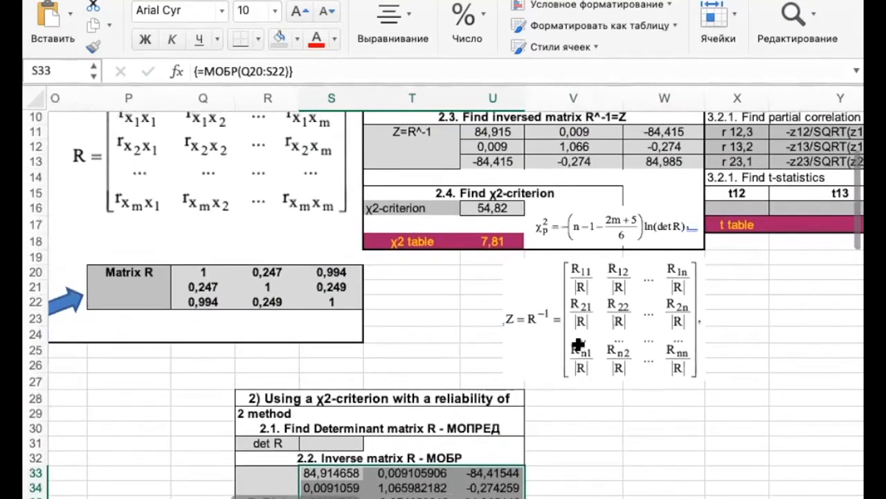
scroll(577, 344, down, 2)
click(475, 15)
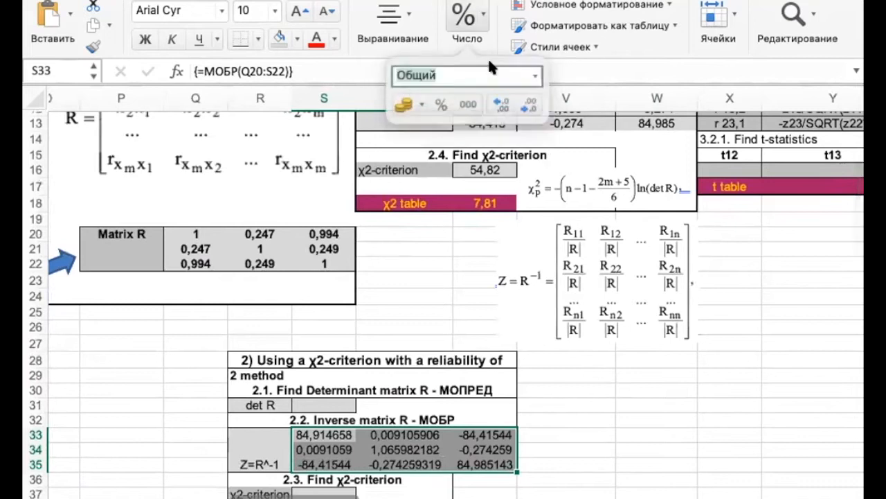
click(528, 104)
click(528, 103)
click(644, 359)
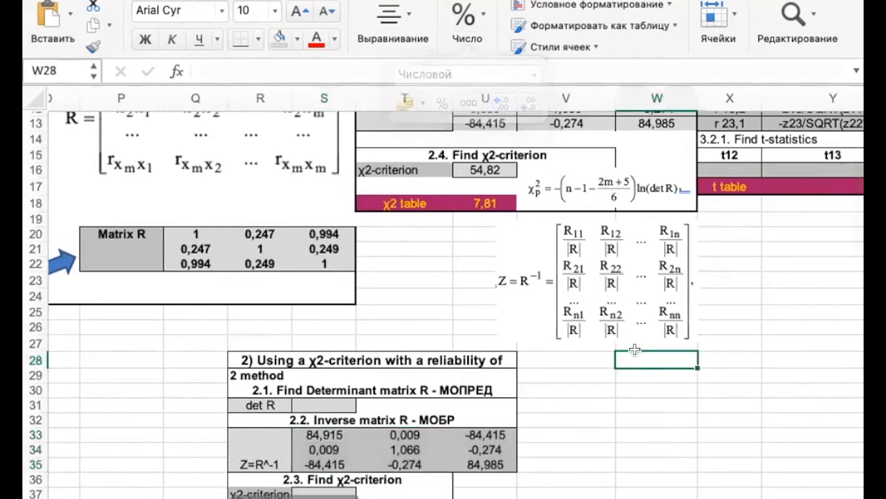
- Compare the МОБР inverse matrix in S33:U35 with the first method's Z matrix in U11:W13
scroll(646, 379, up, 3)
scroll(645, 378, down, 5)
scroll(645, 378, up, 1)
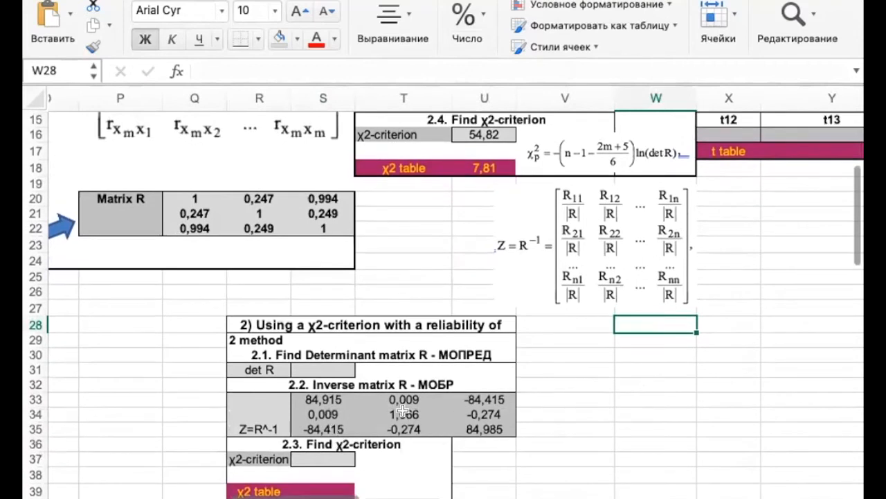
drag(323, 400, 478, 429)
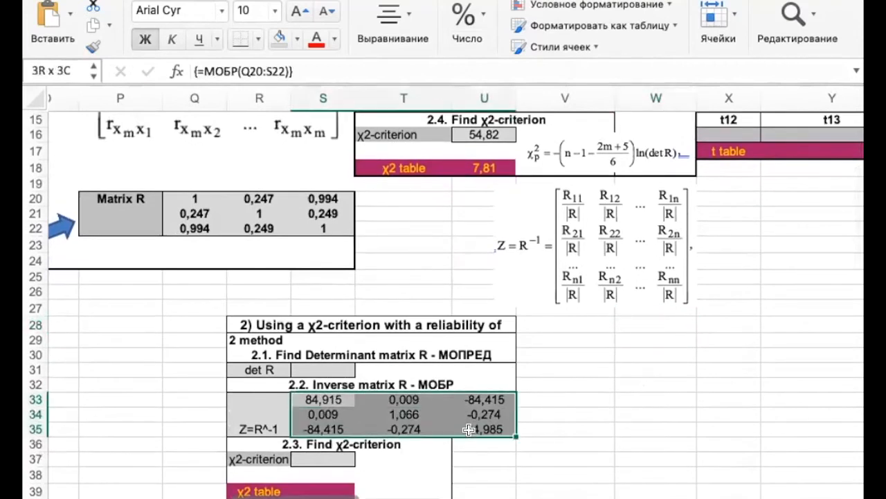
scroll(520, 385, down, 4)
scroll(537, 392, down, 3)
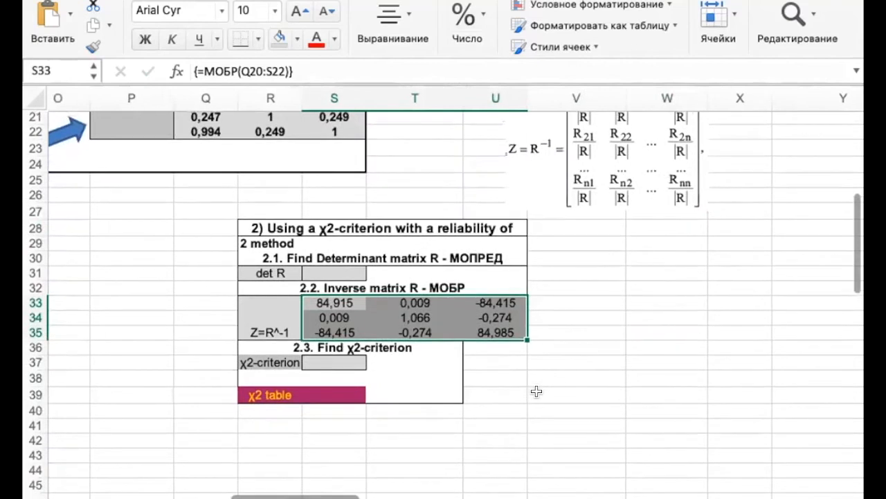
scroll(536, 391, up, 15)
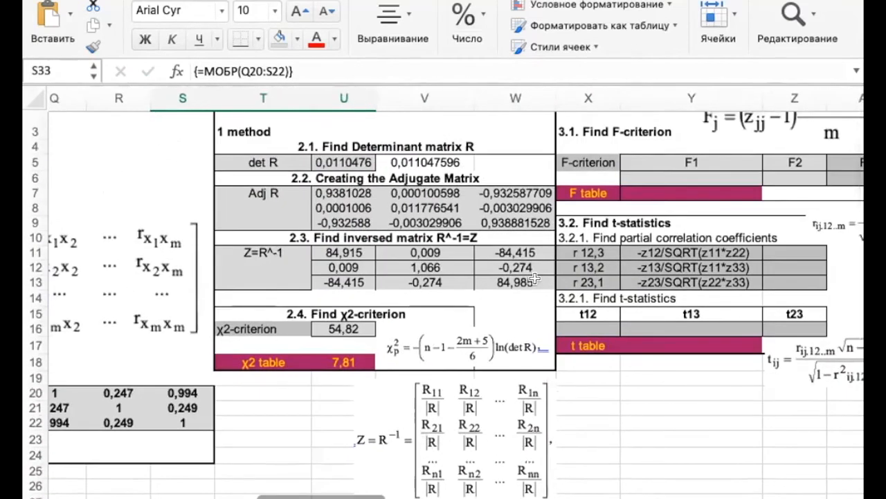
- Inspect the F-criterion formulas for F1 and F3 in row 6 and the F table formula in Y7
scroll(535, 278, up, 5)
scroll(535, 279, right, 3)
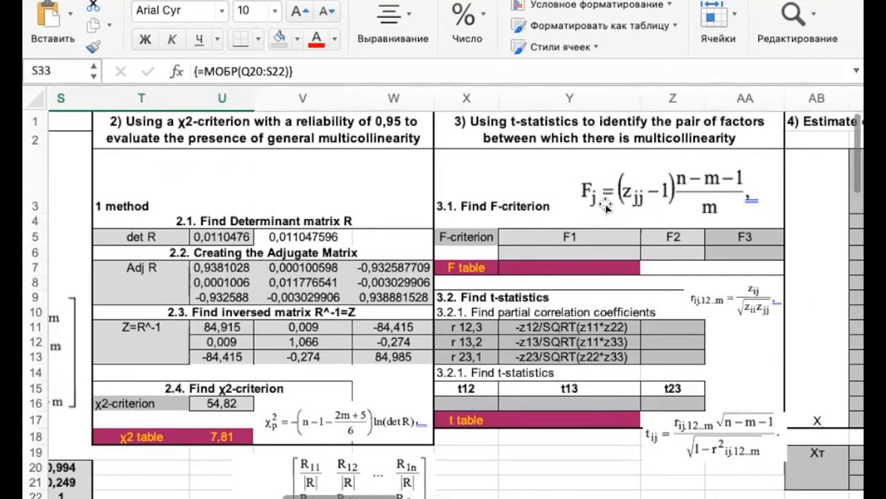
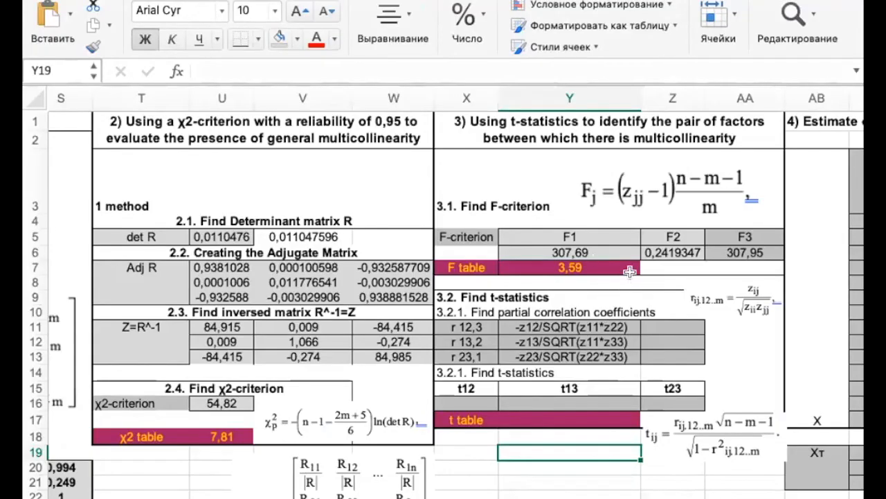
click(612, 253)
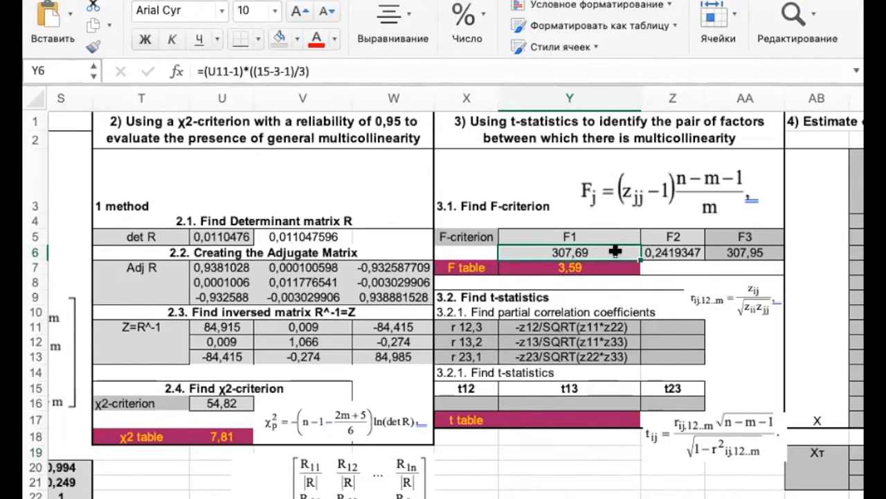
click(745, 248)
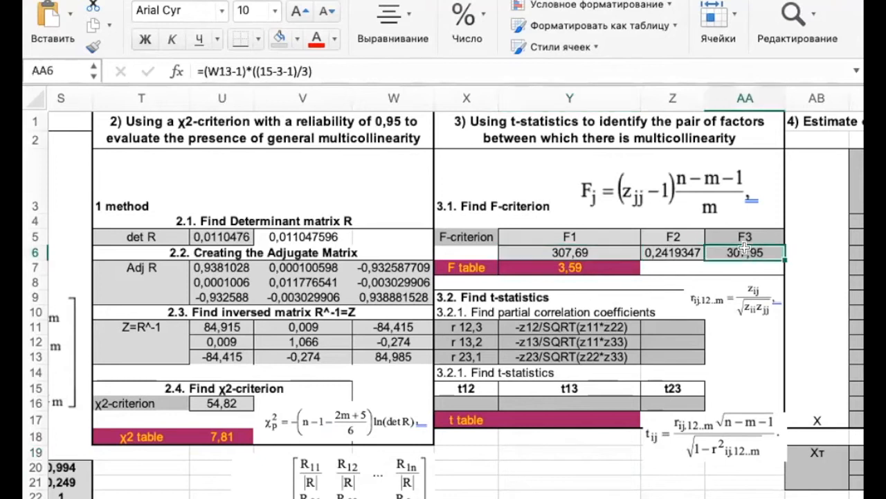
click(589, 278)
click(590, 264)
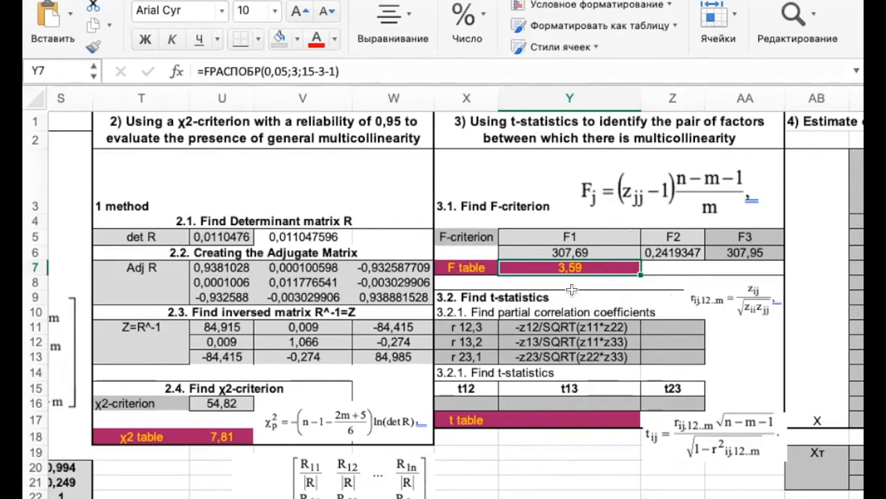
- Examine the partial correlation coefficient formula, the formula notes in Y11:Y13 and the coefficient labels in X11:X13
scroll(567, 298, down, 2)
scroll(565, 297, down, 1)
scroll(565, 296, right, 3)
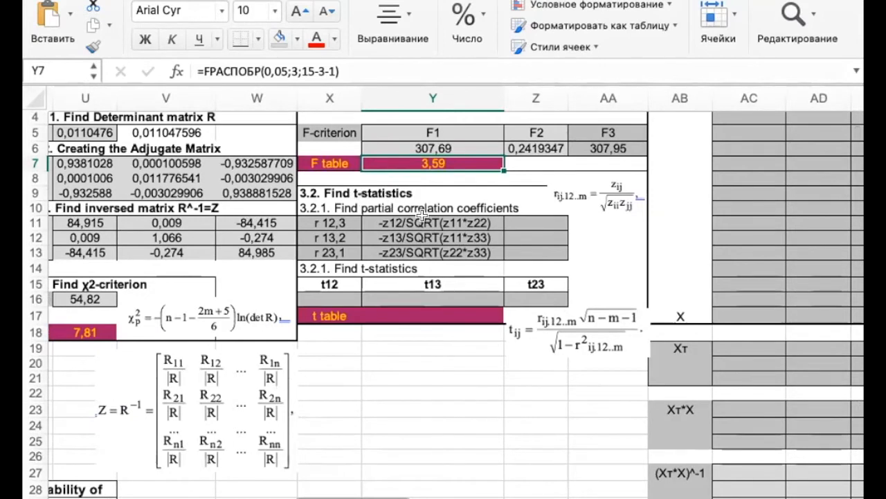
click(611, 193)
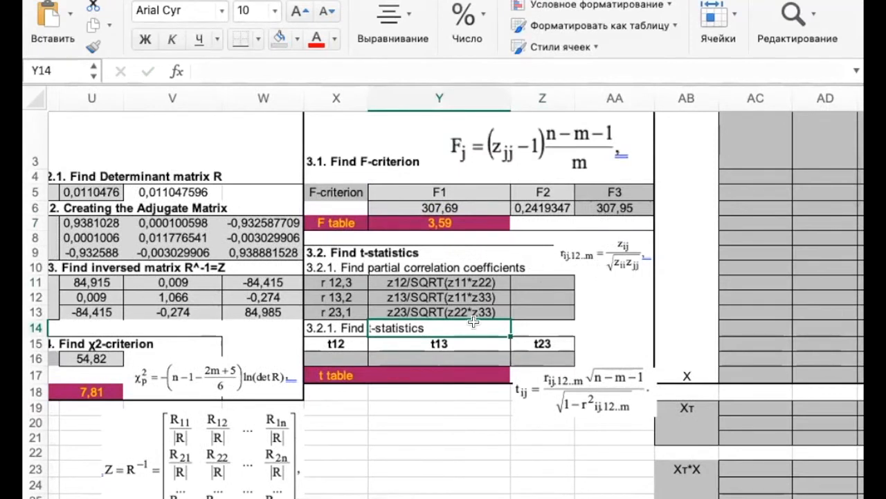
drag(444, 284, 445, 306)
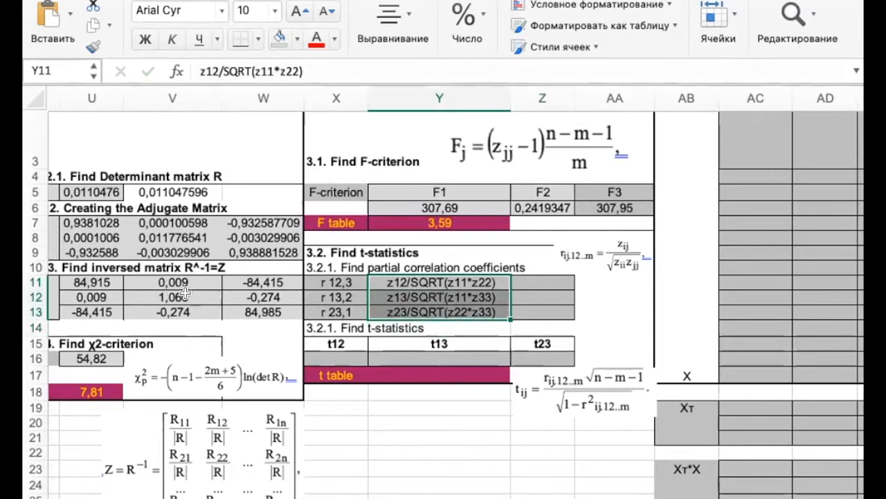
click(349, 284)
drag(350, 284, 353, 308)
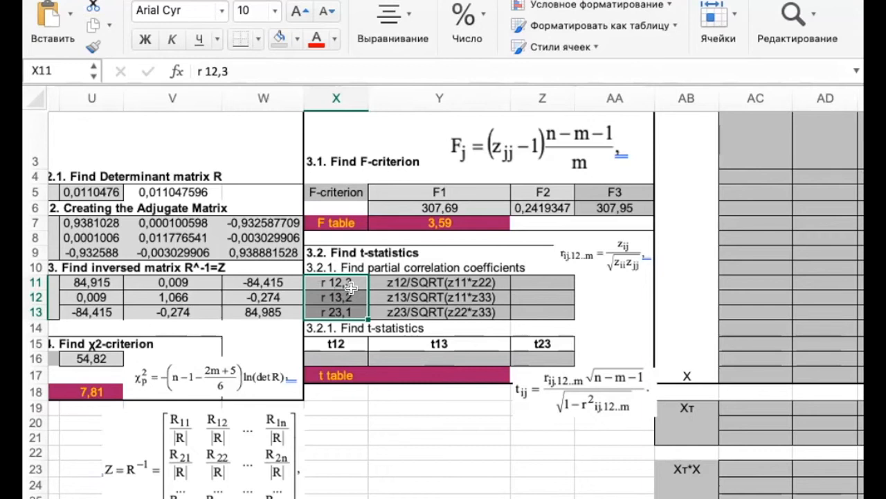
click(322, 296)
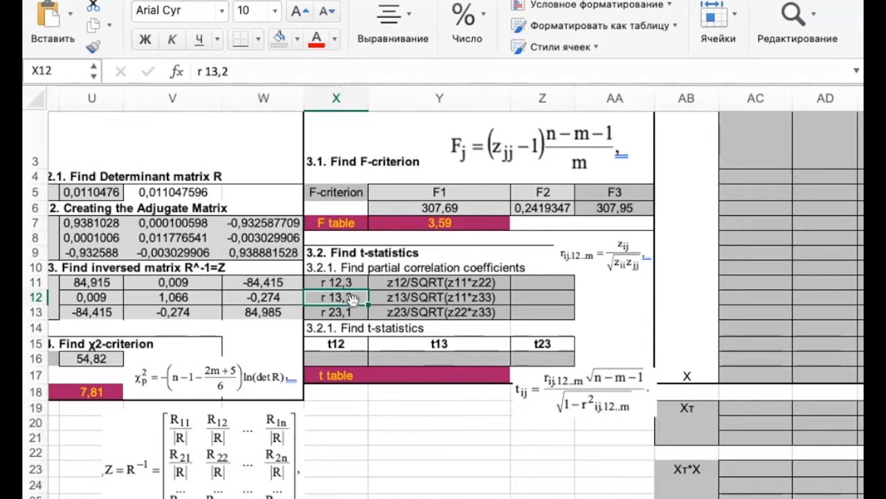
- Compute the partial correlation coefficient r 12,3 in Z11 as =V11/КОРЕНЬ(U11*V12) from the first method's Z matrix
click(529, 279)
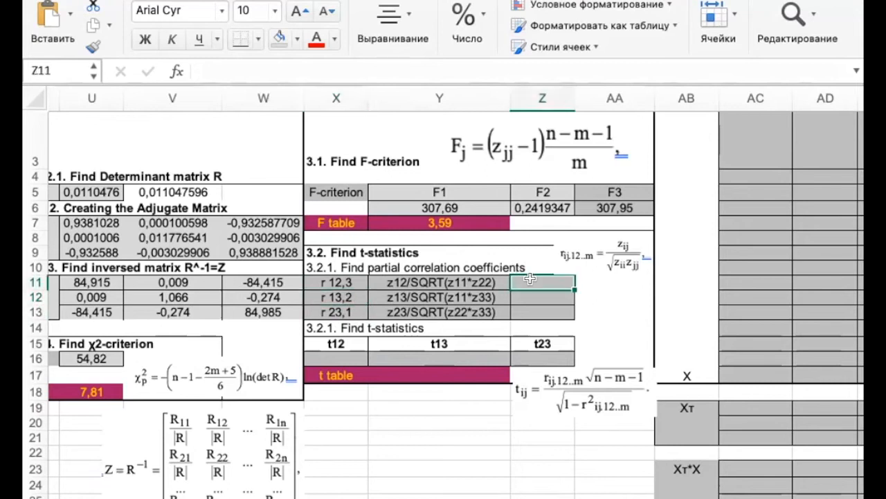
text(=)
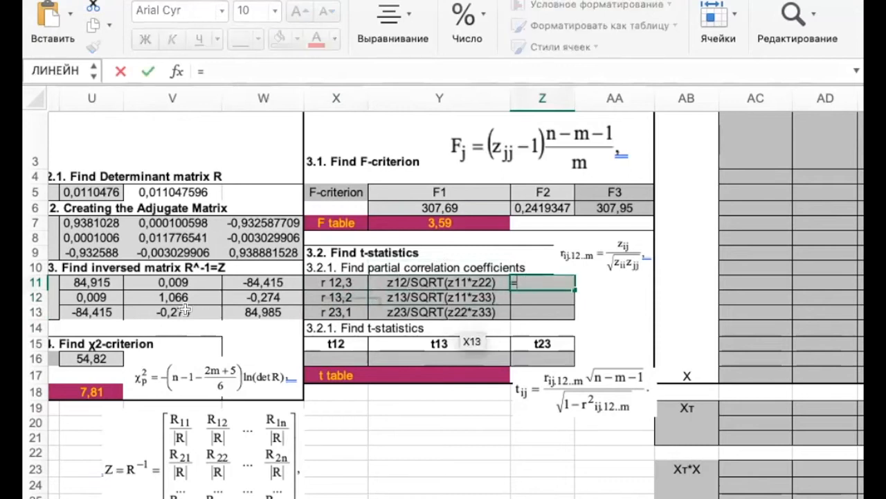
scroll(123, 300, left, 3)
click(289, 260)
text(?)
key(BackSpace)
text(/)
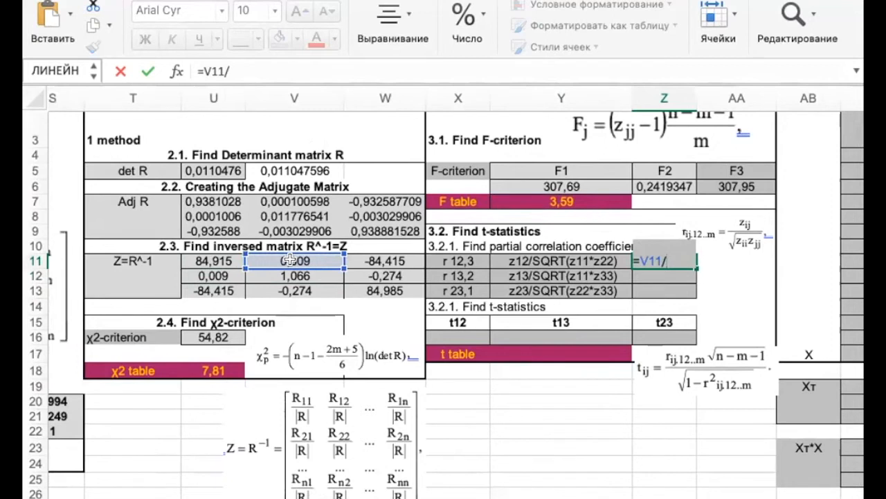
text(коре)
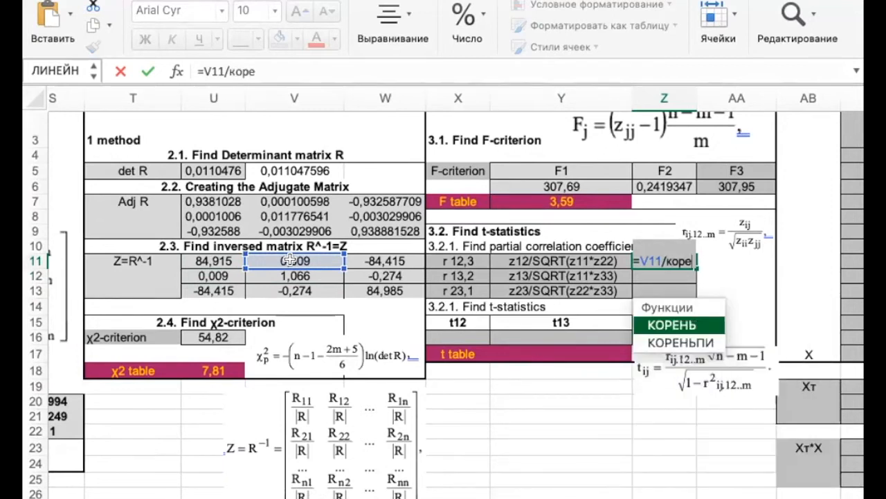
double_click(657, 325)
click(216, 260)
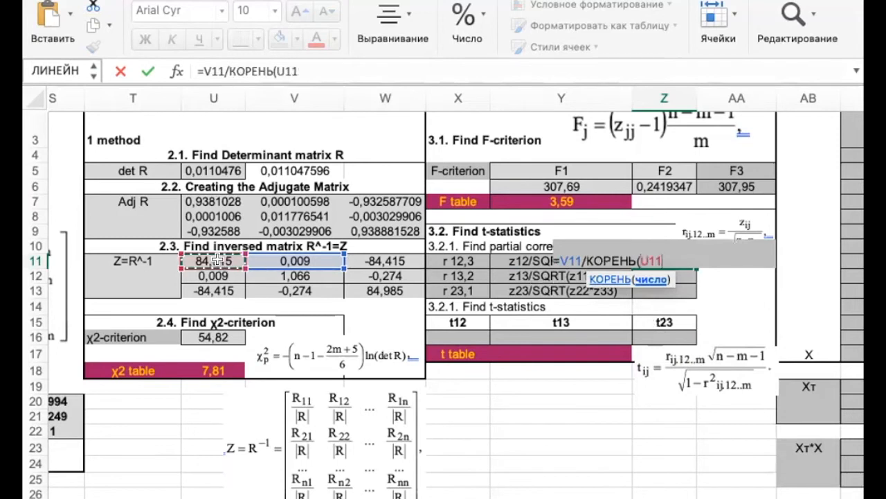
text(*)
click(294, 275)
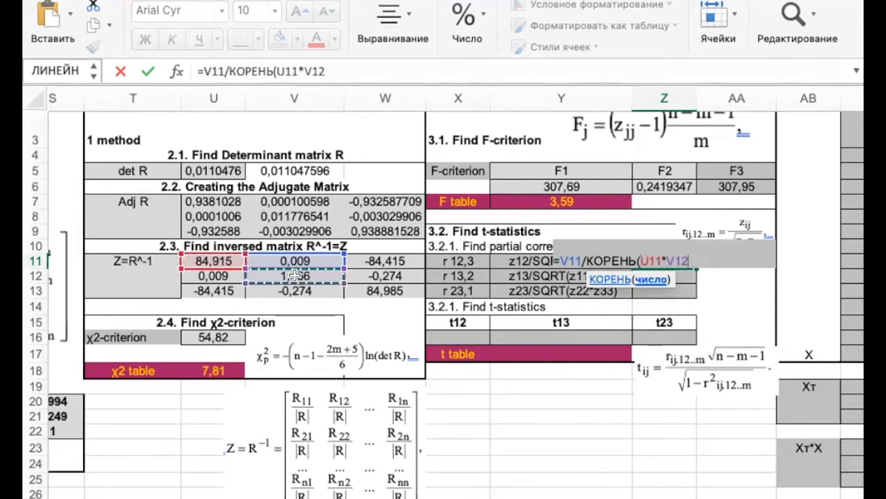
text())
key(Return)
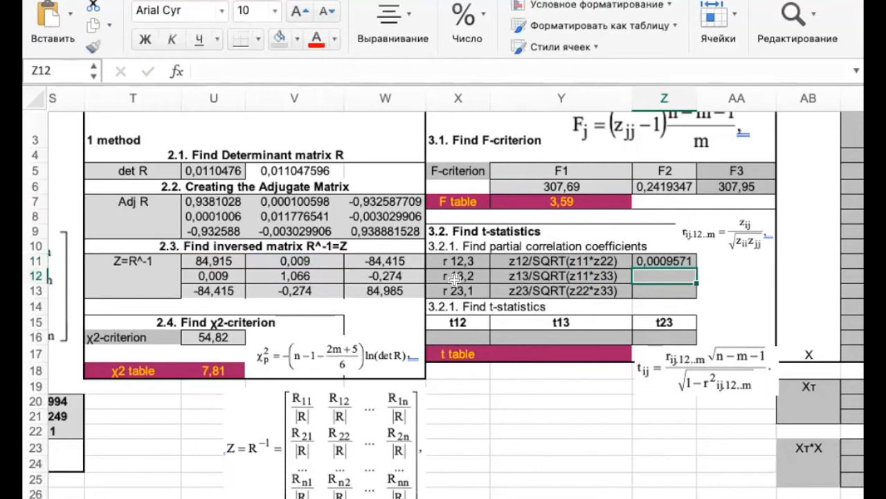
- Compute the partial correlation coefficient r 13,2 in Z12 as =W11/КОРЕНЬ(U11*W13)
text(=)
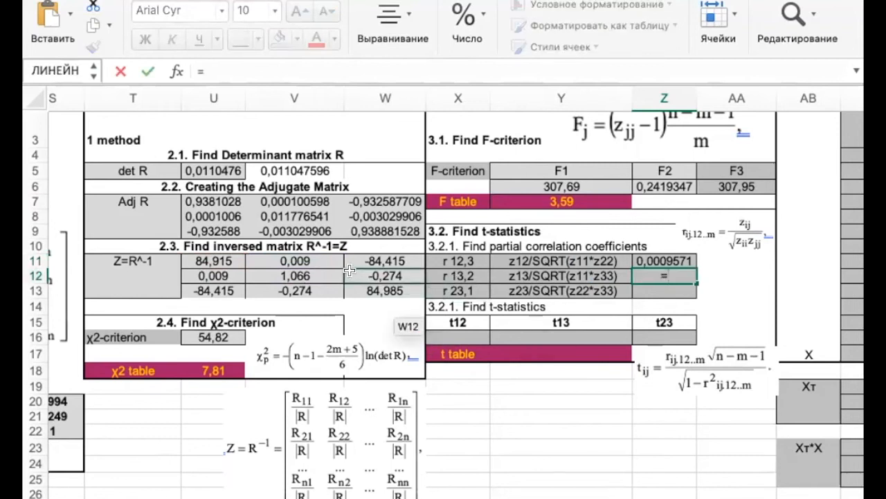
click(378, 258)
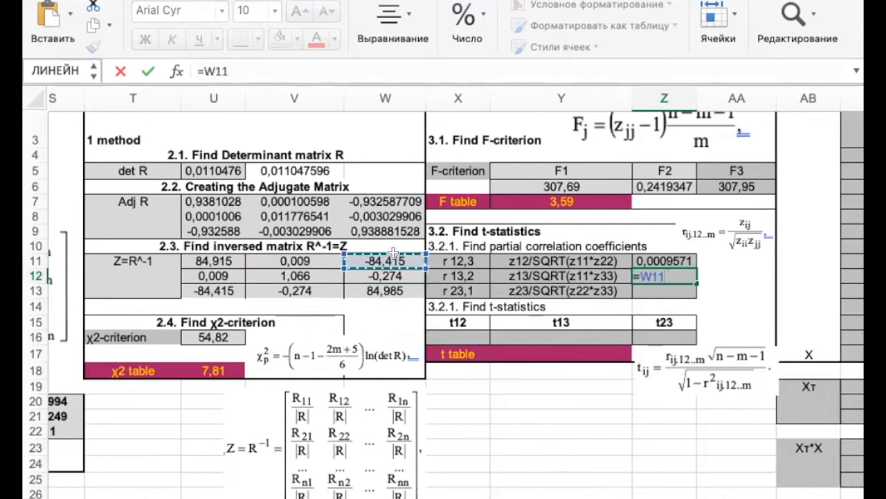
text(.)
key(BackSpace)
text(/)
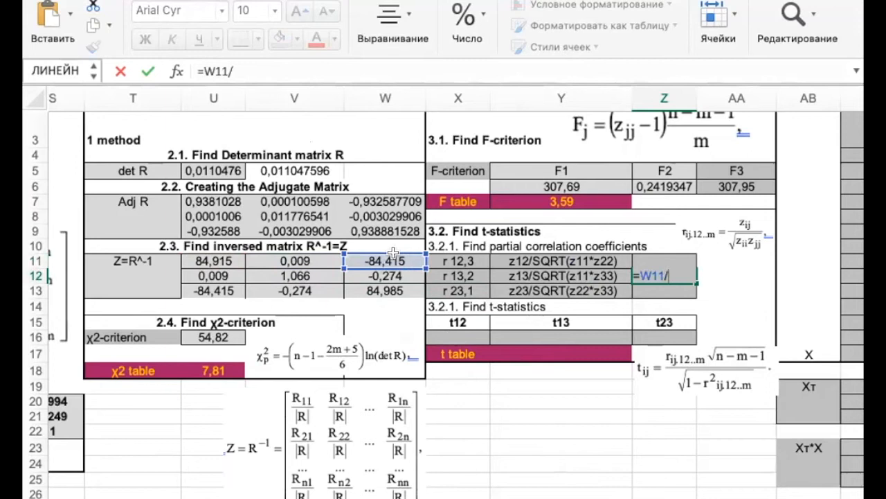
text(ко)
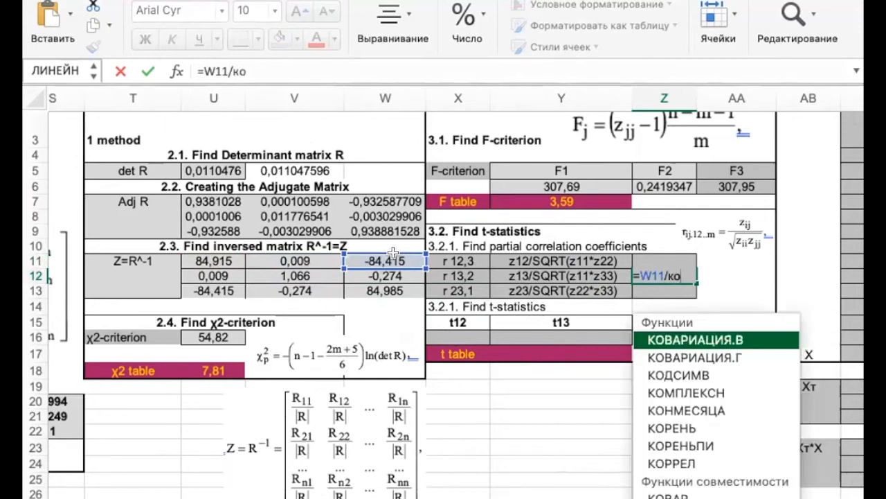
double_click(724, 423)
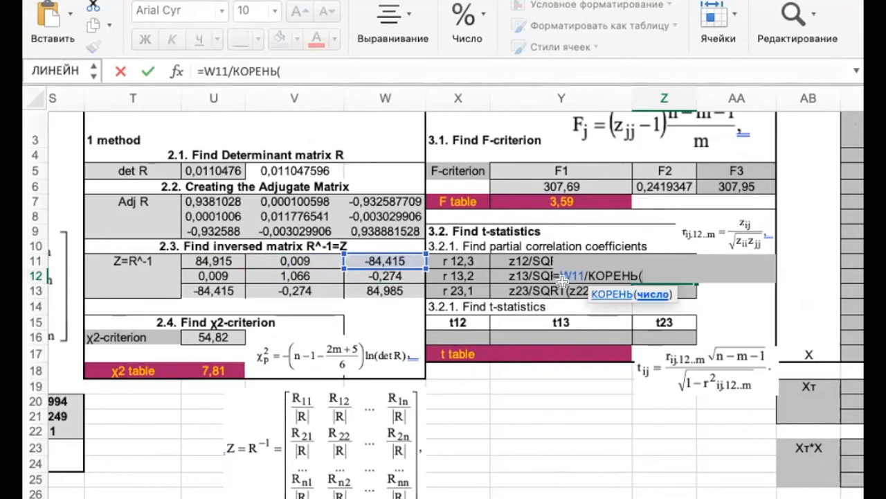
click(232, 260)
text(*)
click(393, 291)
text())
key(Return)
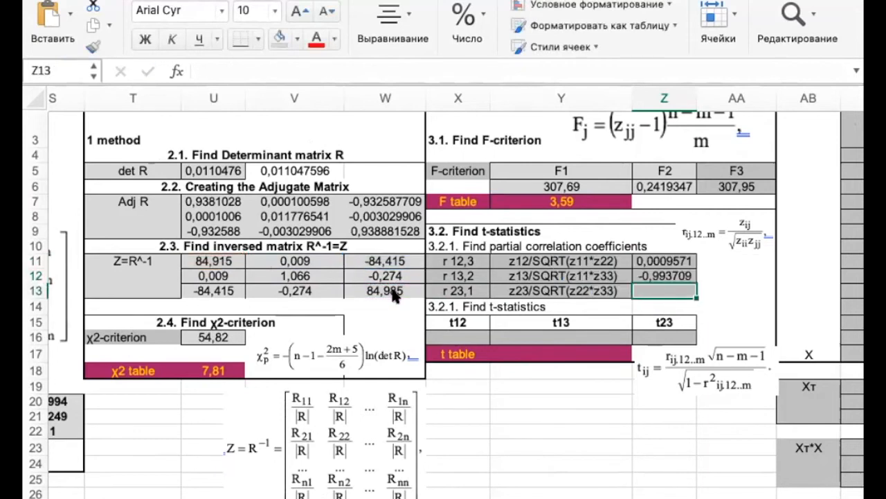
- Compute the partial correlation coefficient r 23,1 in Z13 as =W12/КОРЕНЬ(V12*W13)
text(=)
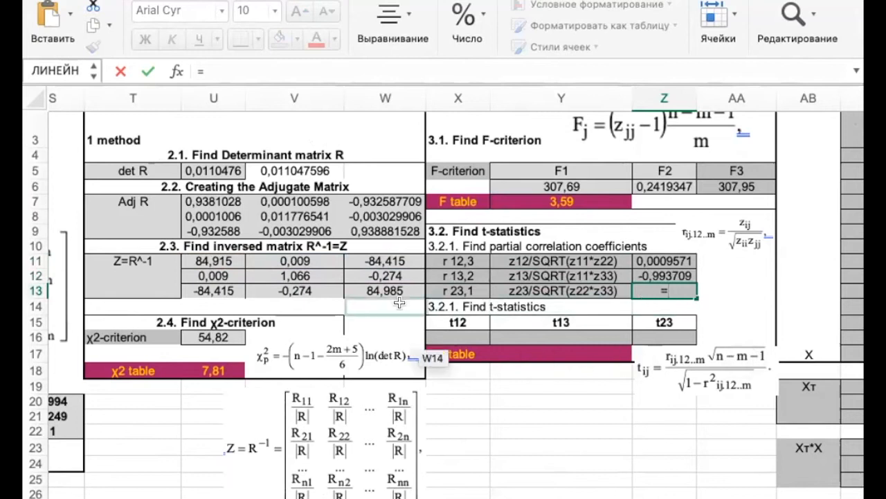
click(405, 278)
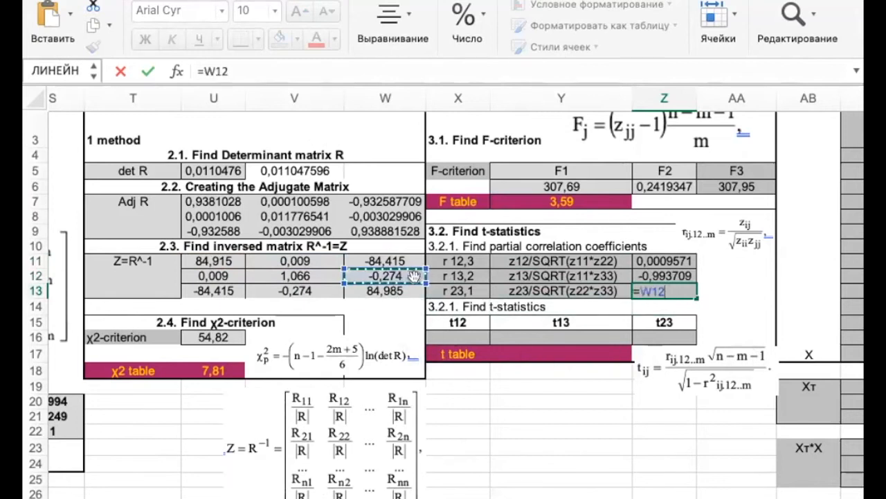
text(/)
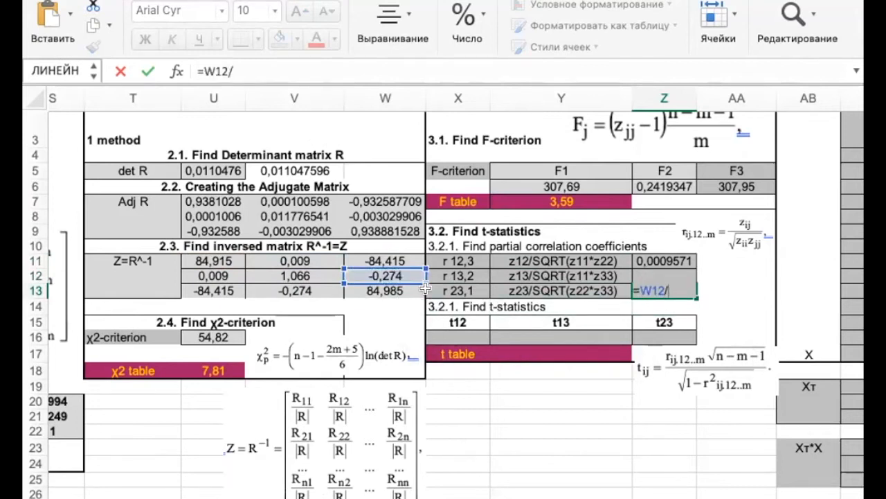
text(ко)
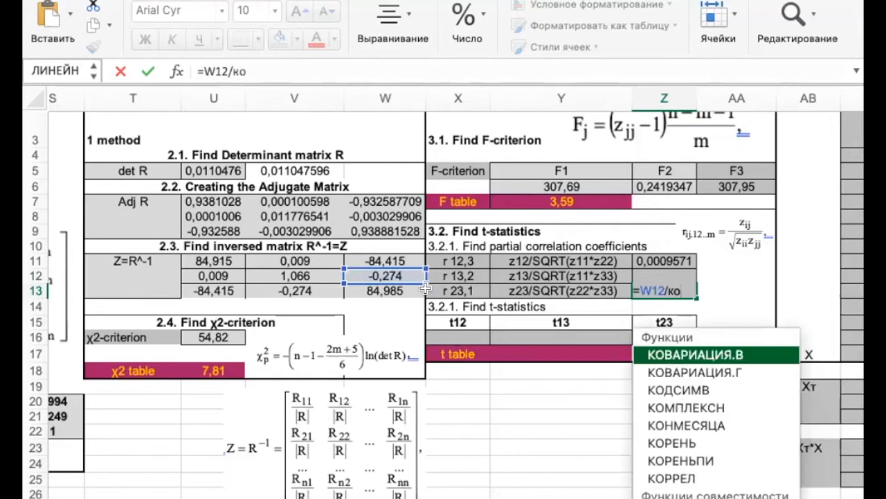
double_click(672, 441)
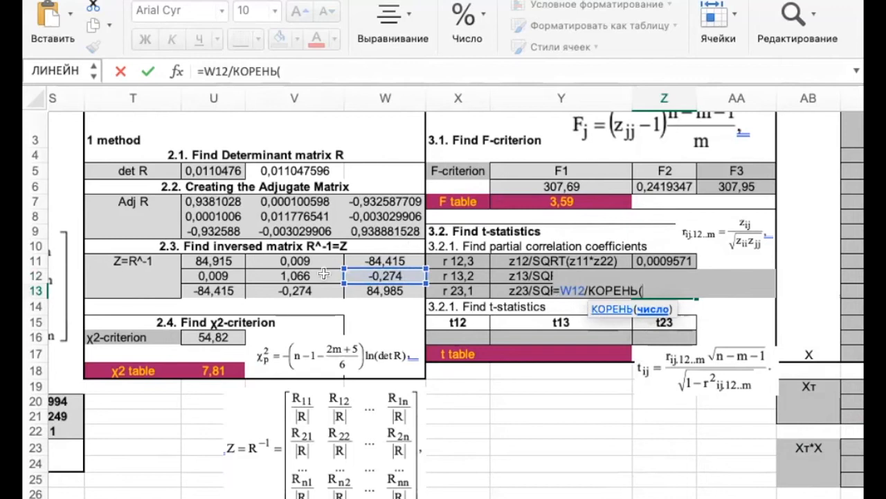
click(305, 288)
text(*)
click(308, 277)
key(BackSpace)
key(BackSpace)
key(BackSpace)
key(BackSpace)
key(BackSpace)
key(BackSpace)
key(BackSpace)
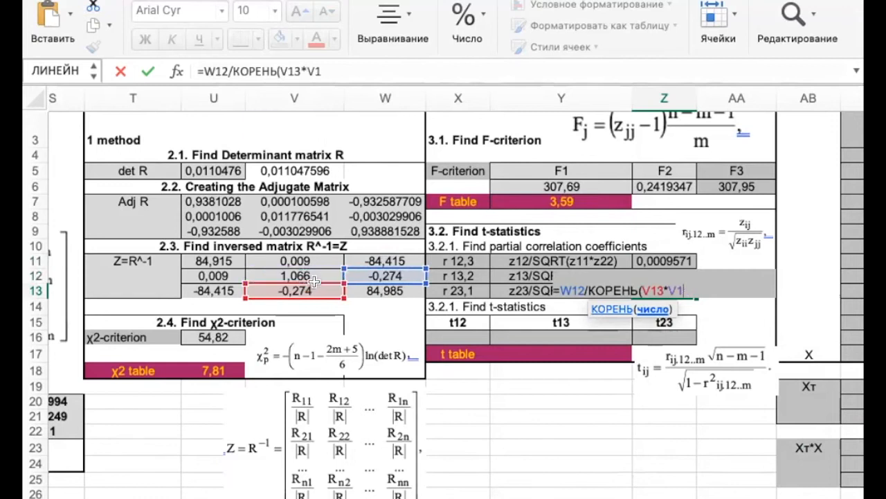
click(308, 275)
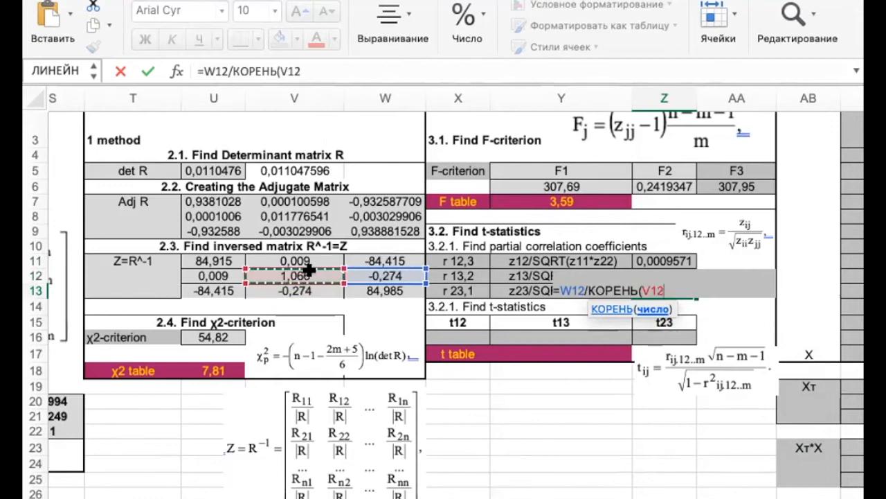
text(*)
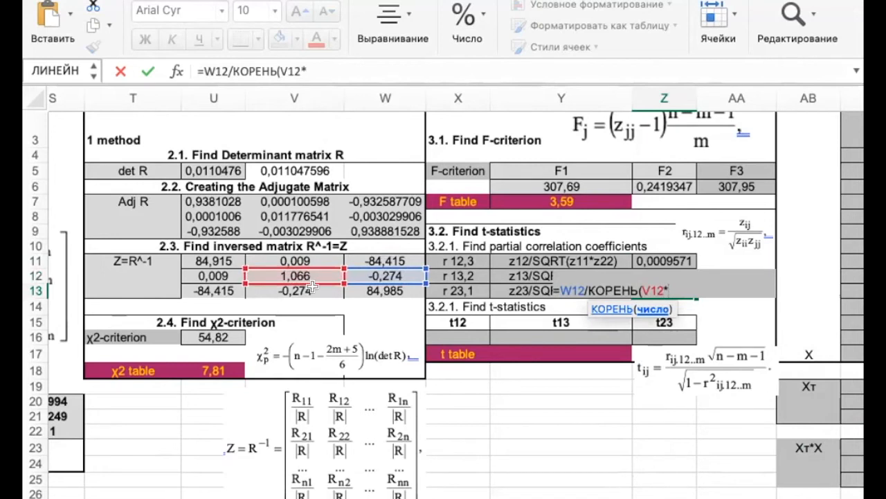
click(375, 290)
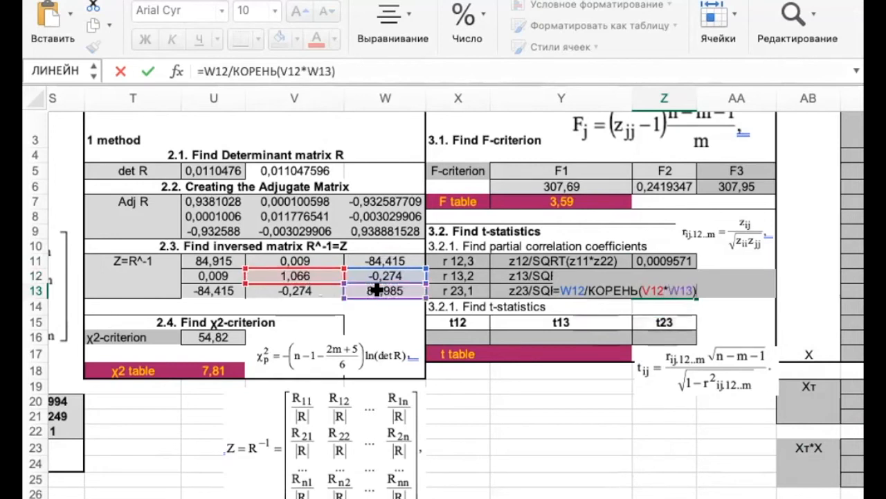
key(Return)
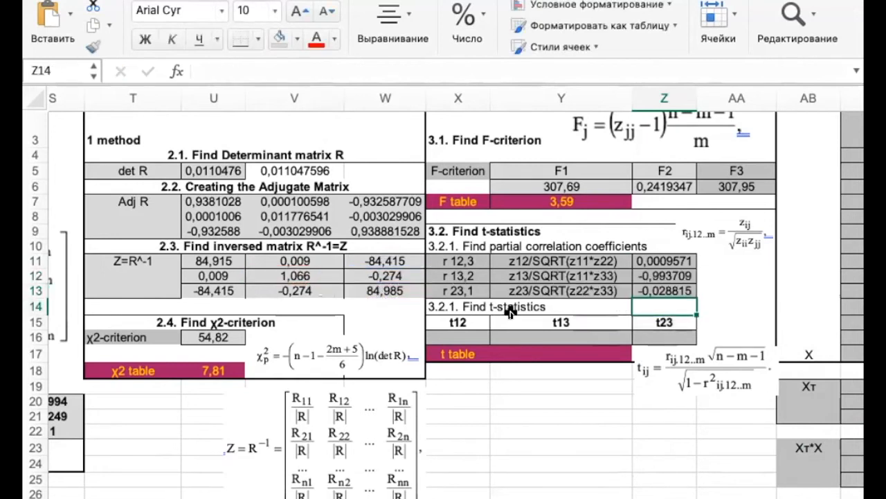
- Compute the t12 statistic in X16 as =Z11*КОРЕНЬ(15-3-1)/КОРЕНЬ(1-Z11^2)
click(457, 337)
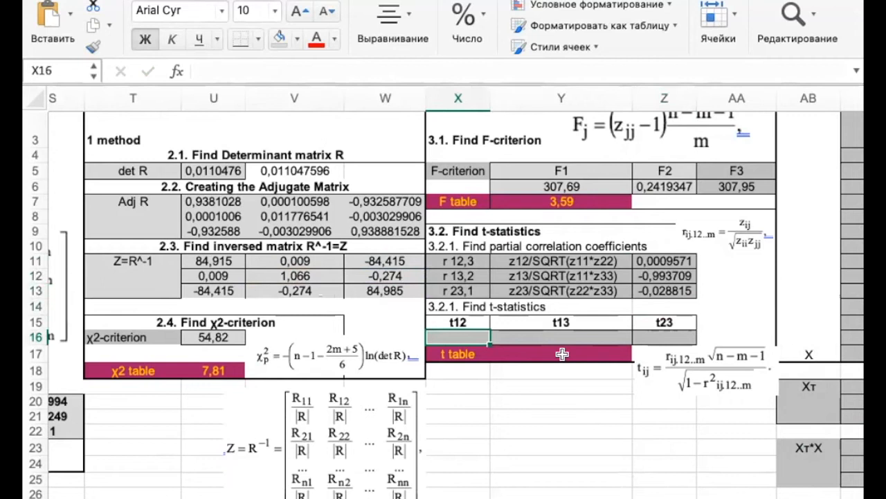
text(=)
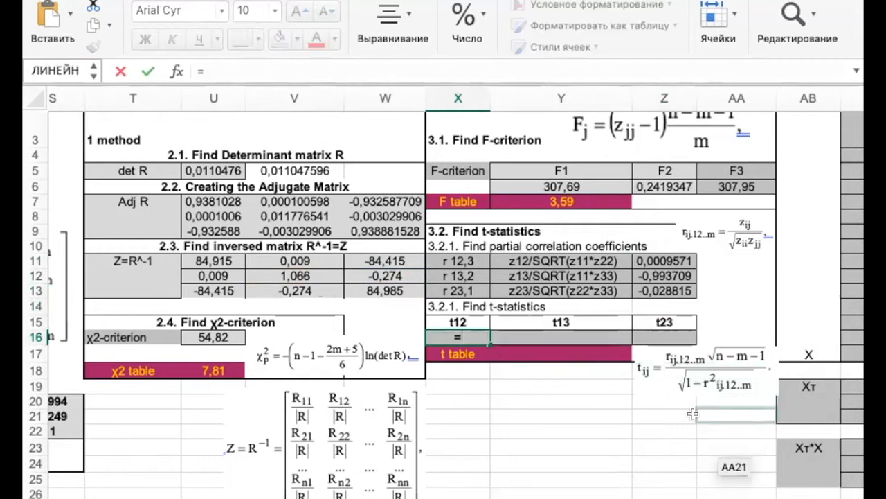
click(643, 256)
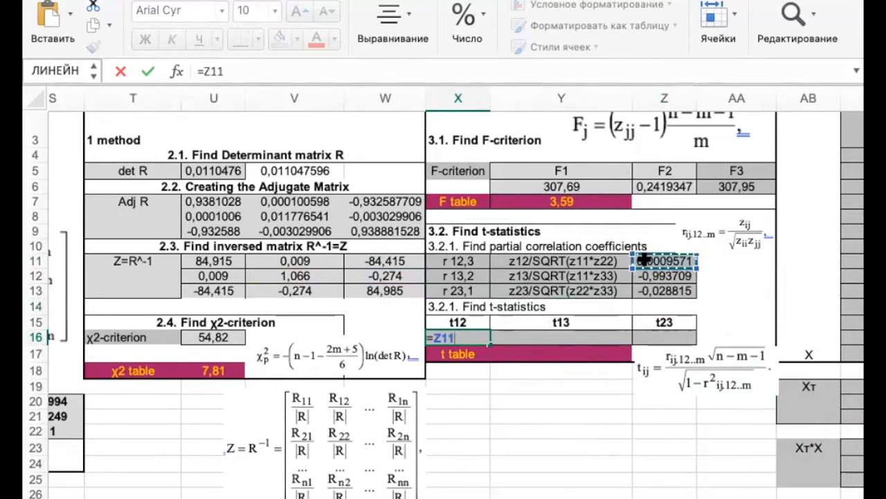
text(8)
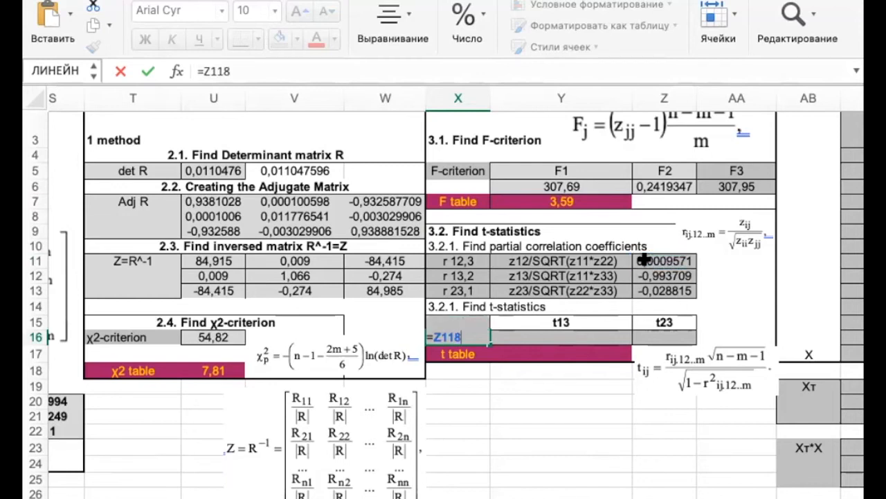
key(BackSpace)
text(*)
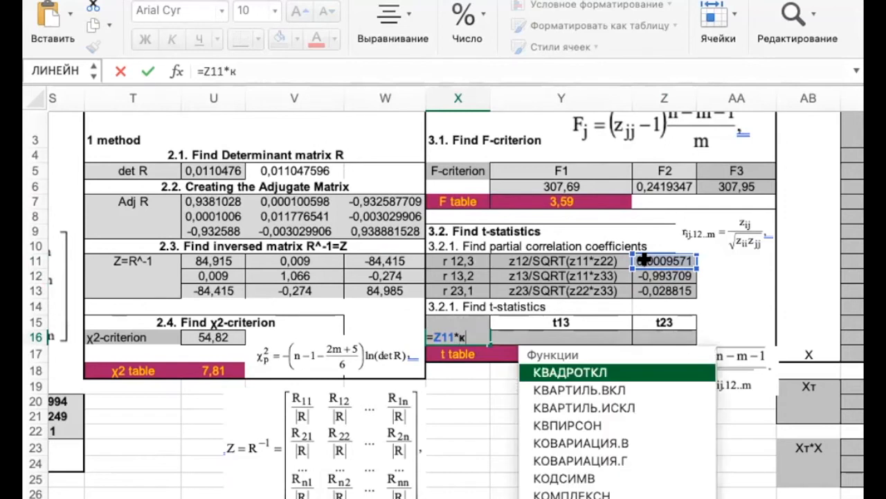
text(ор)
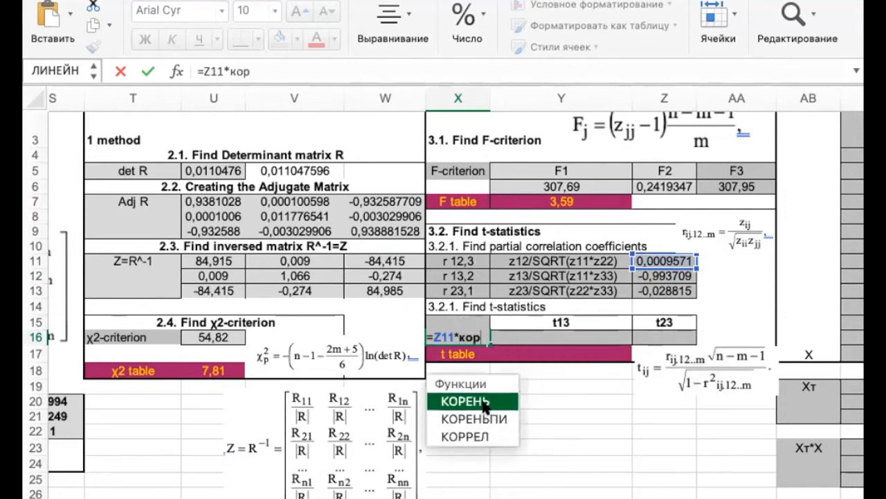
key(Tab)
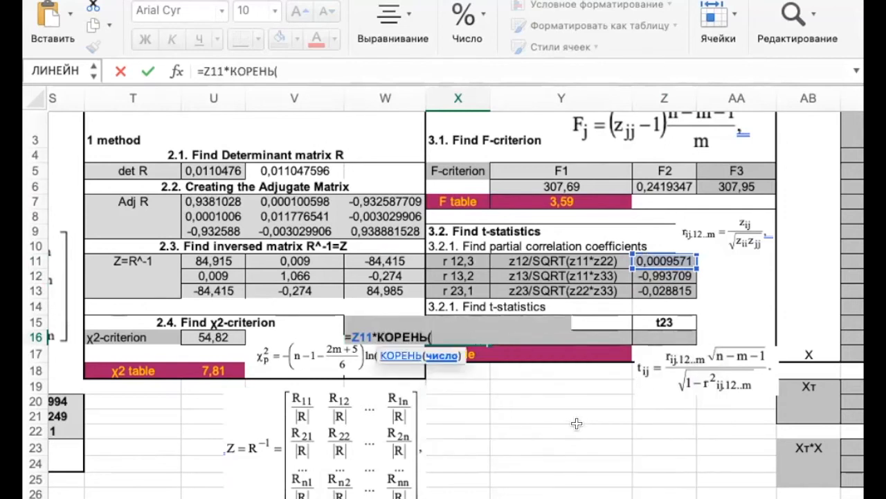
text(15-3-1))
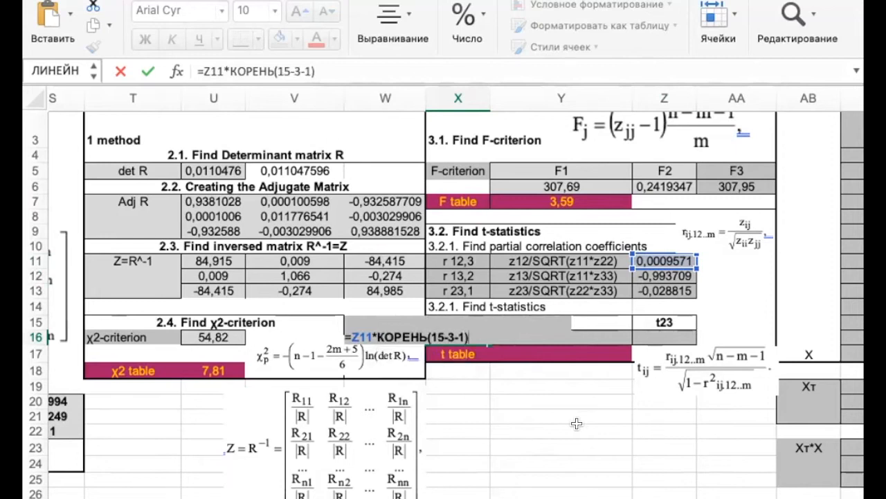
text(/)
text(кор)
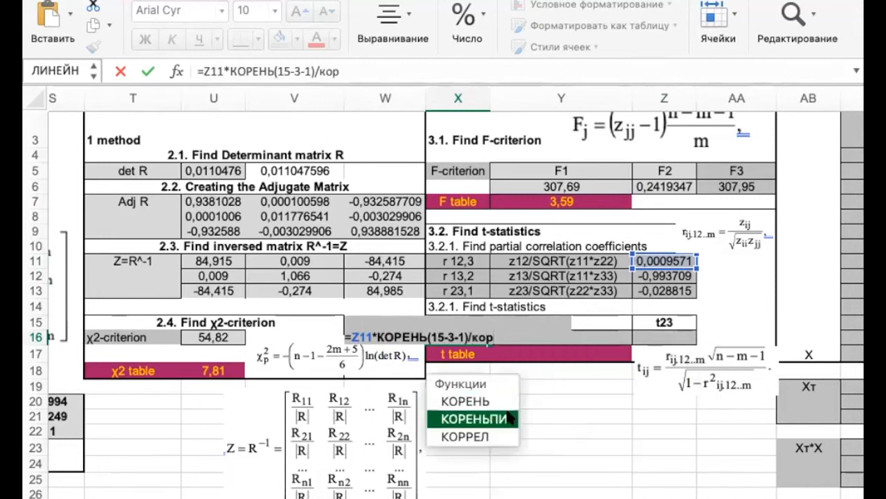
double_click(501, 402)
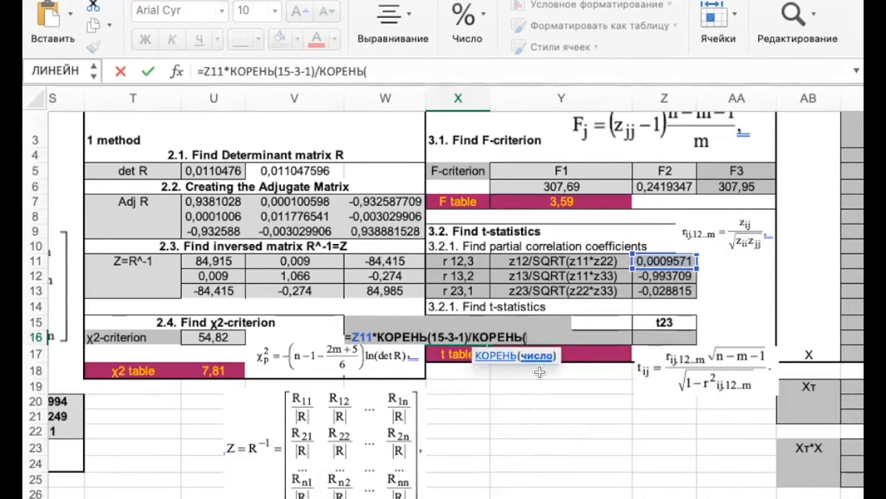
text(1-)
click(661, 258)
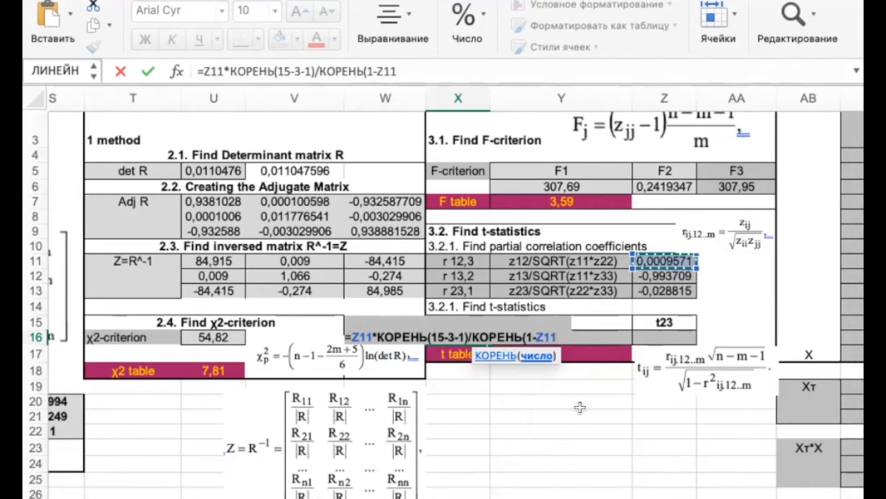
text(:)
key(BackSpace)
text(^2))
key(Return)
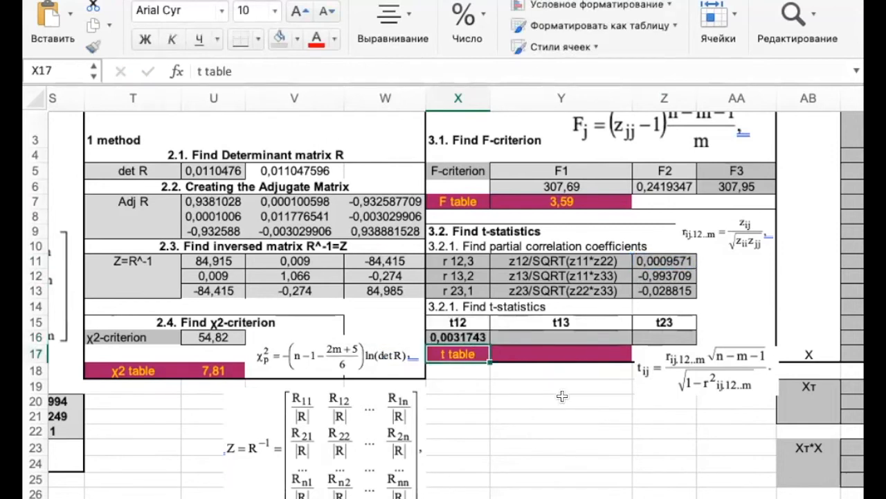
- Compute the t13 statistic in Y16 as =Z12*КОРЕНЬ(15-3-1)/КОРЕНЬ(1-Z12^2)
click(529, 333)
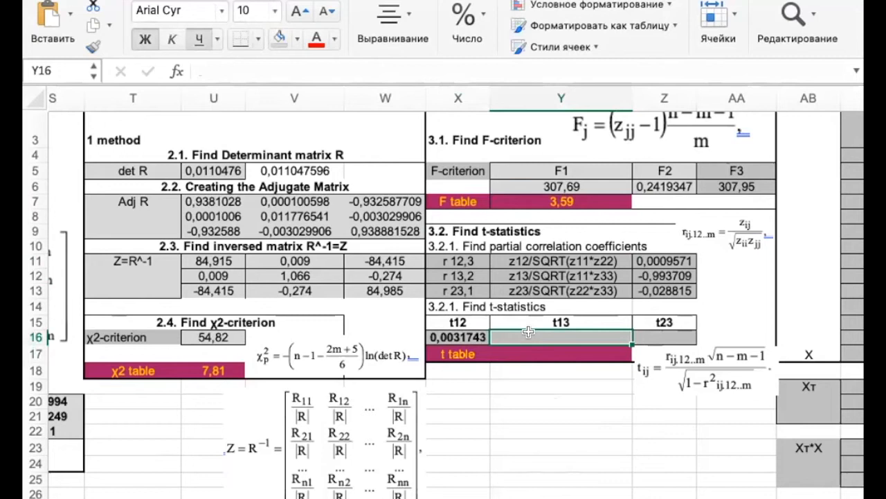
text(=)
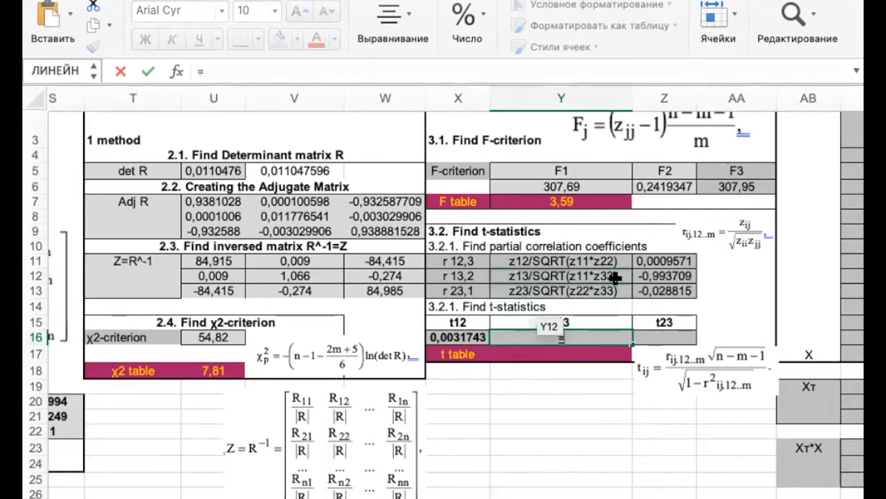
click(651, 275)
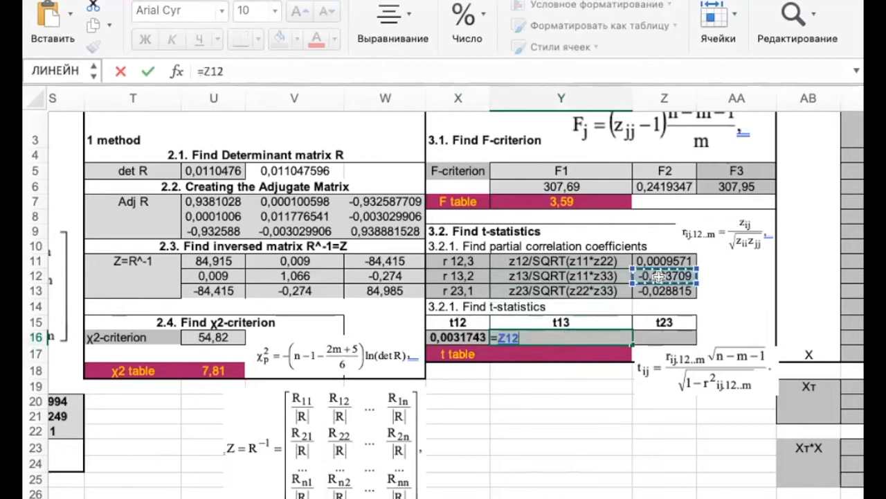
text(*)
text(j)
key(BackSpace)
text(j)
key(BackSpace)
text(j)
key(BackSpace)
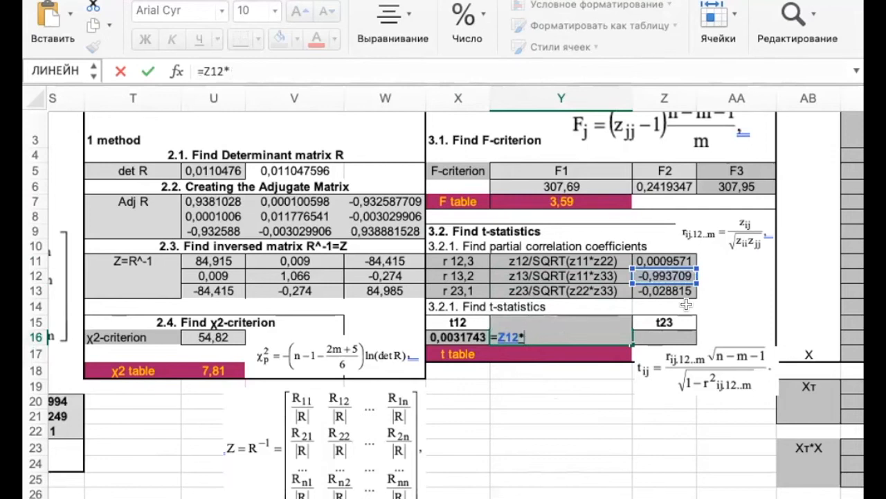
text(кор)
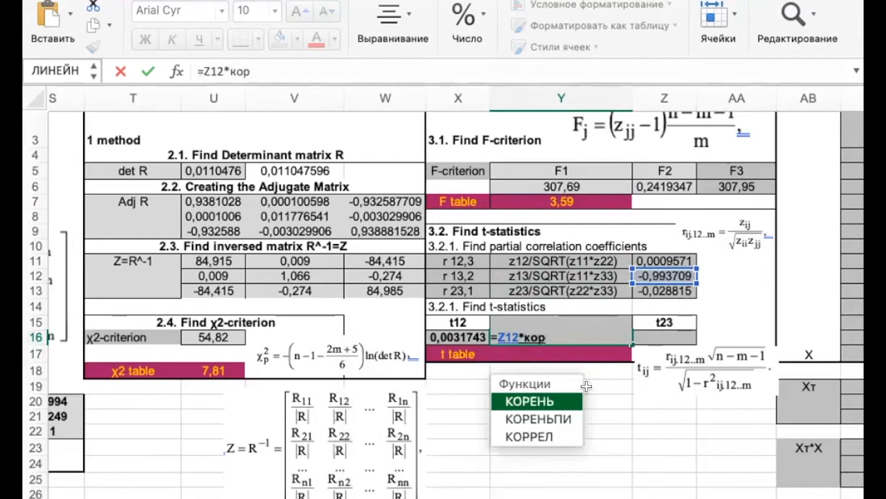
key(Tab)
text(15-3-1)/)
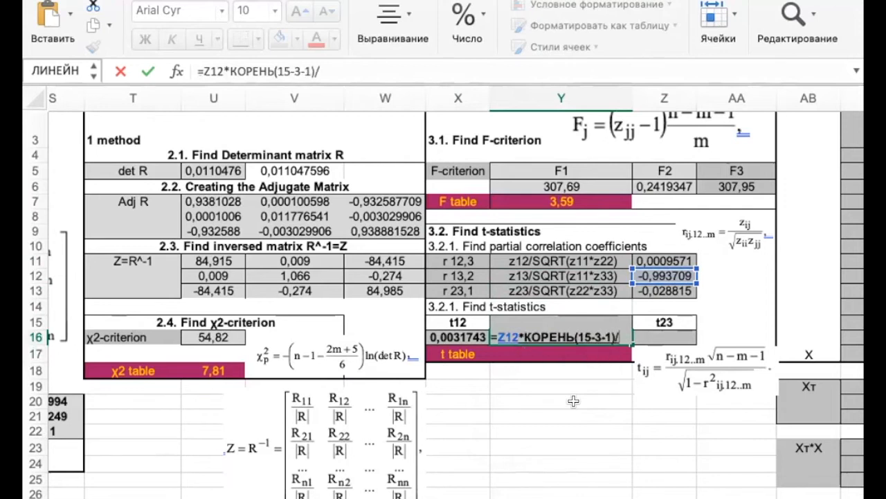
text(кор)
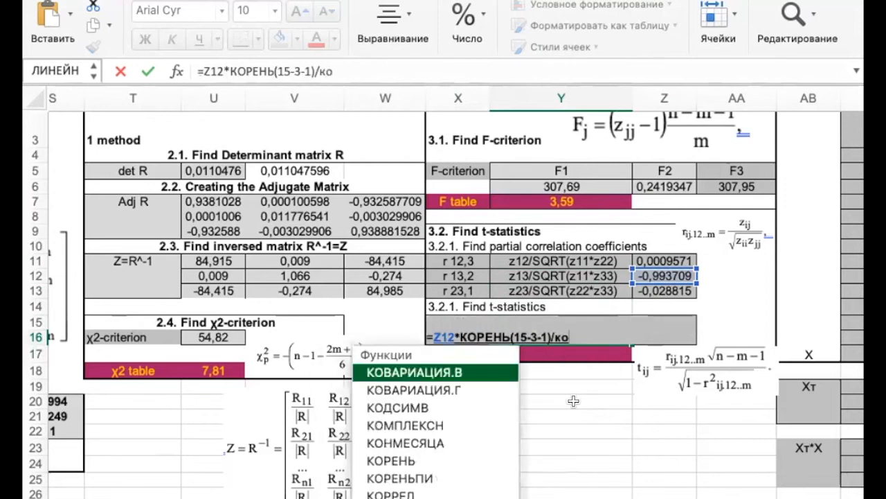
double_click(551, 399)
text((1)
key(BackSpace)
key(BackSpace)
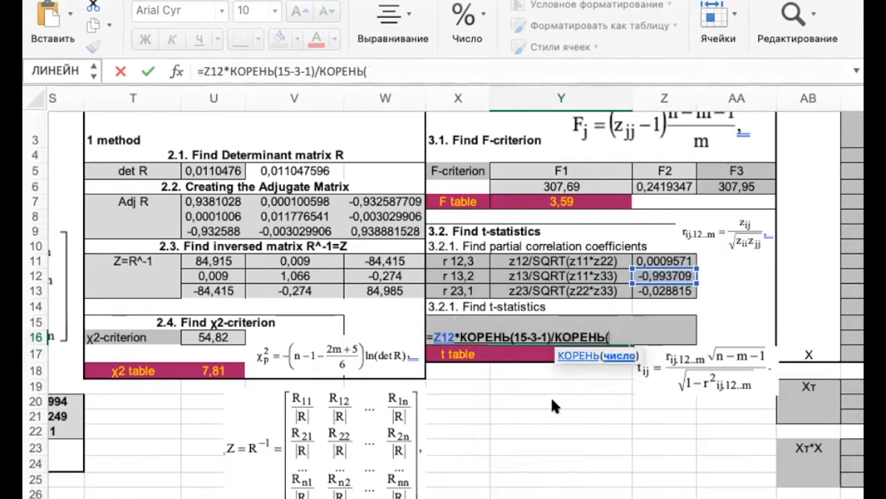
text(1-)
click(678, 275)
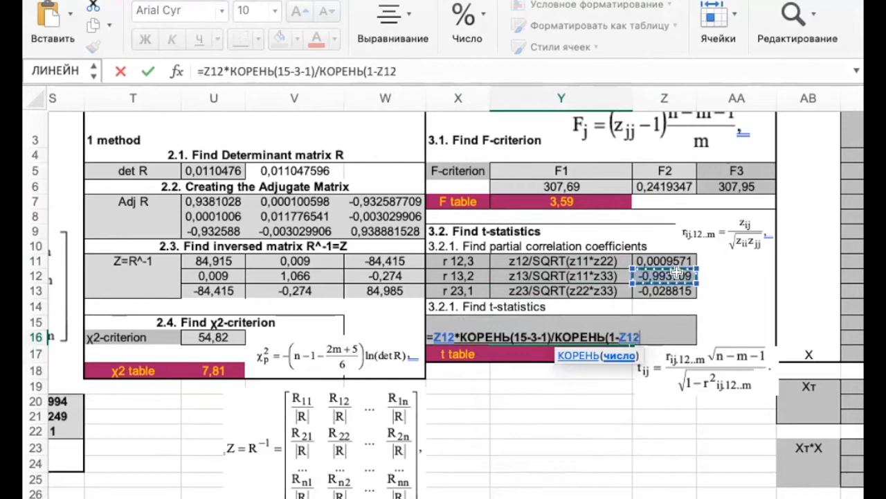
text(:)
key(BackSpace)
text(^2))
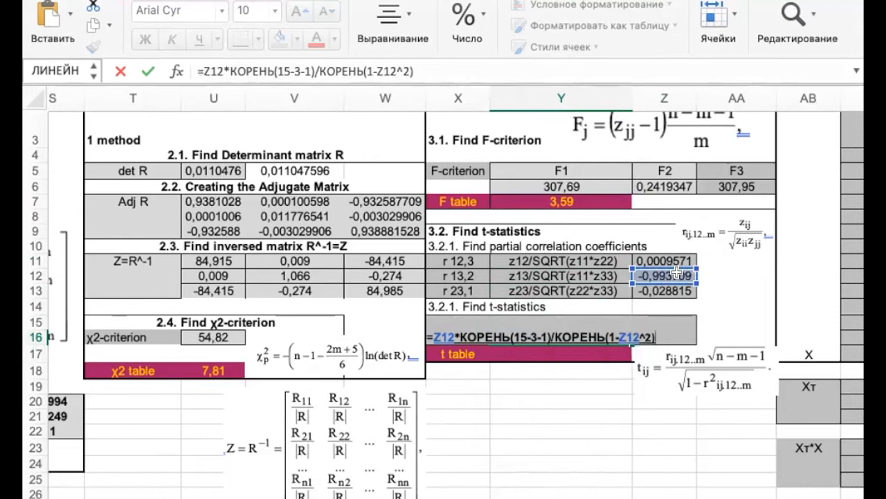
key(Return)
- Compute the t23 statistic in Z16 as =Z13*КОРЕНЬ(15-3-1)/(1-Z13^2)
click(655, 335)
text(=)
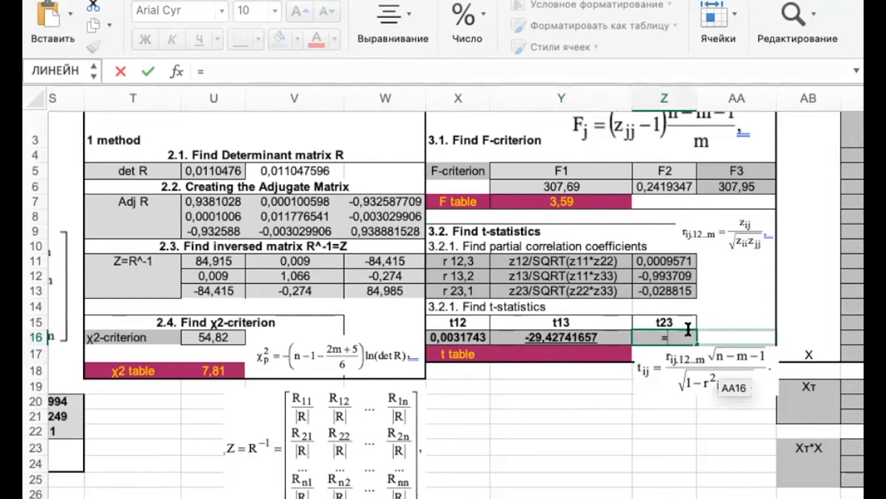
click(656, 290)
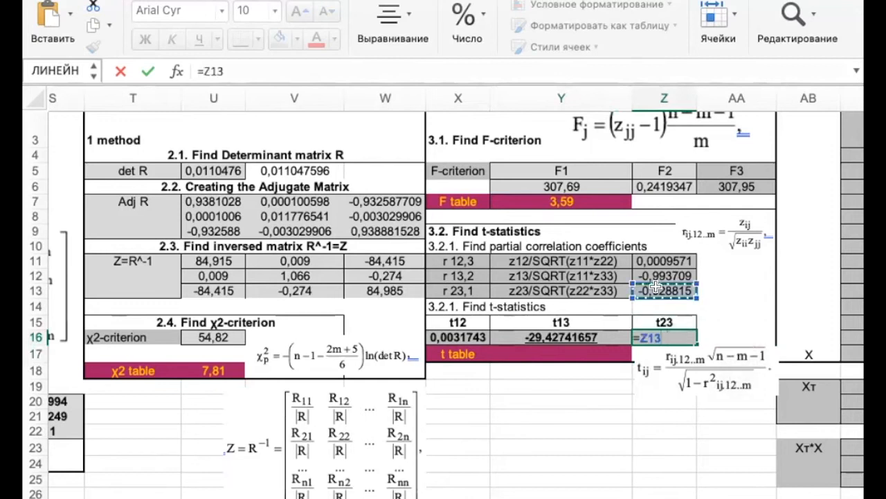
text(()
key(BackSpace)
text(*)
text(rj)
key(BackSpace)
key(BackSpace)
text(ко)
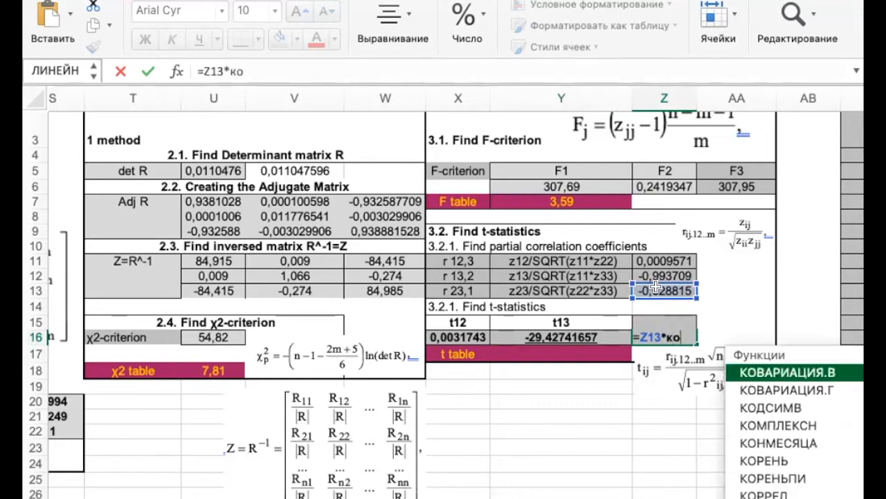
text(р)
double_click(684, 395)
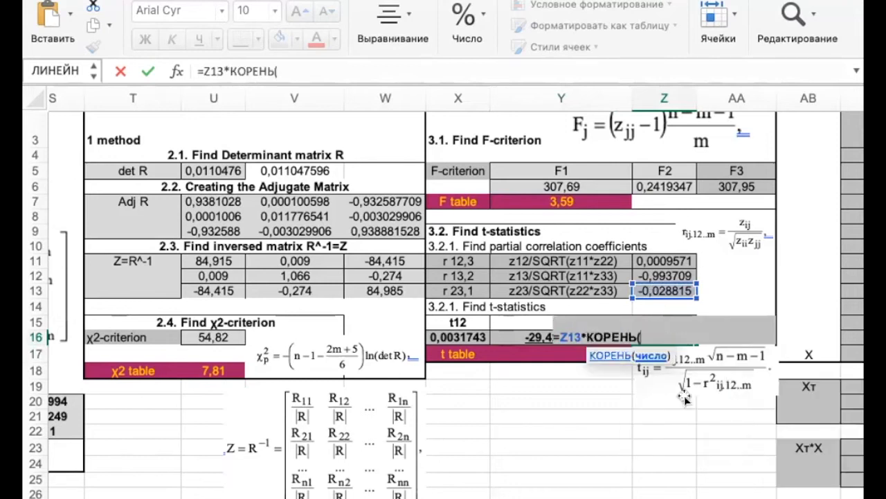
text(15-3-1))
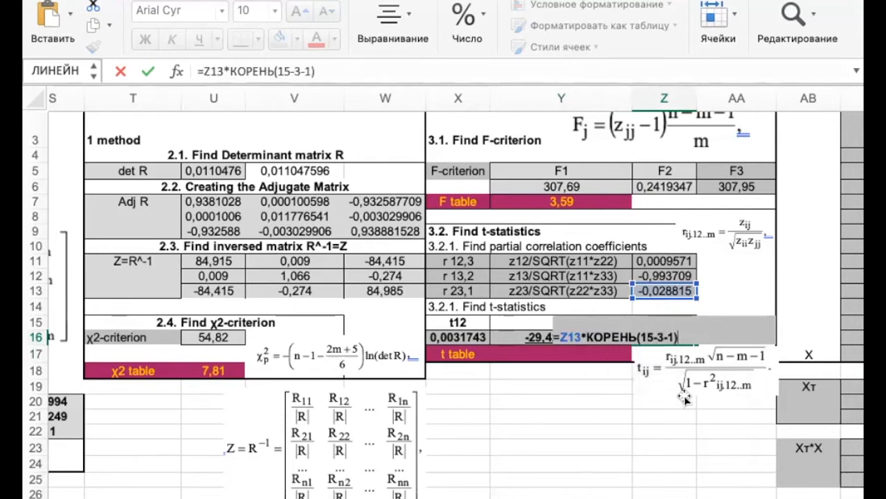
text(/(1-)
click(665, 285)
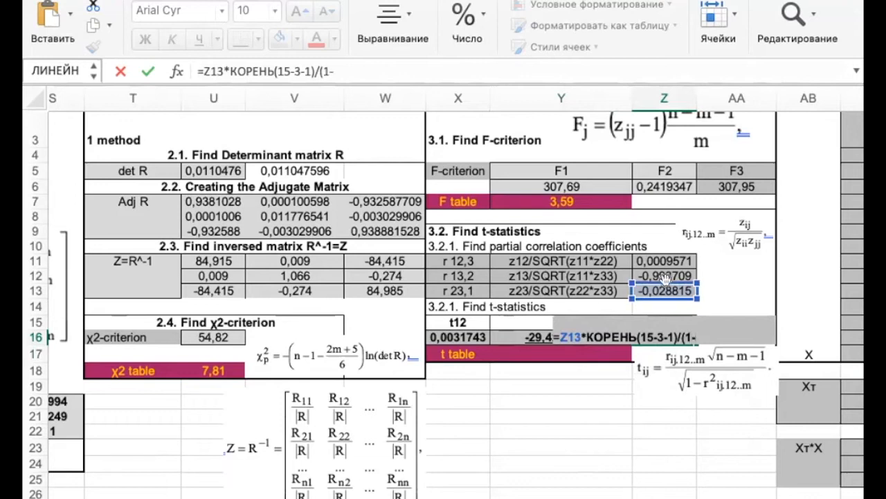
text(:)
key(BackSpace)
text(^2))
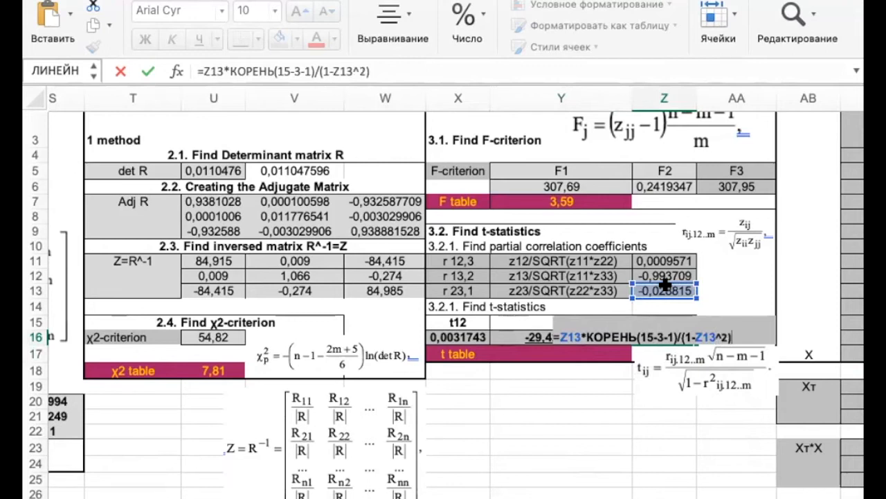
key(Return)
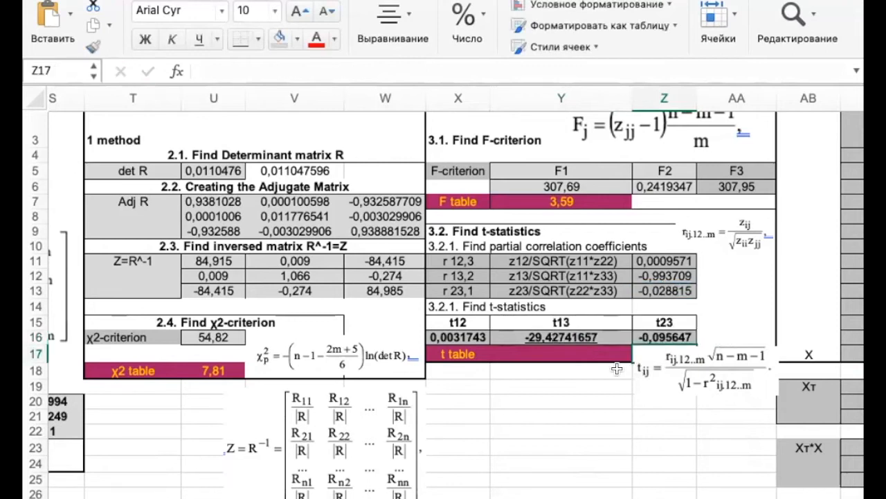
- Compute the critical t table value in Y17 as =СТЬЮДРАСПОБР(0,05;15-3-1) and reduce its displayed decimal places
click(599, 352)
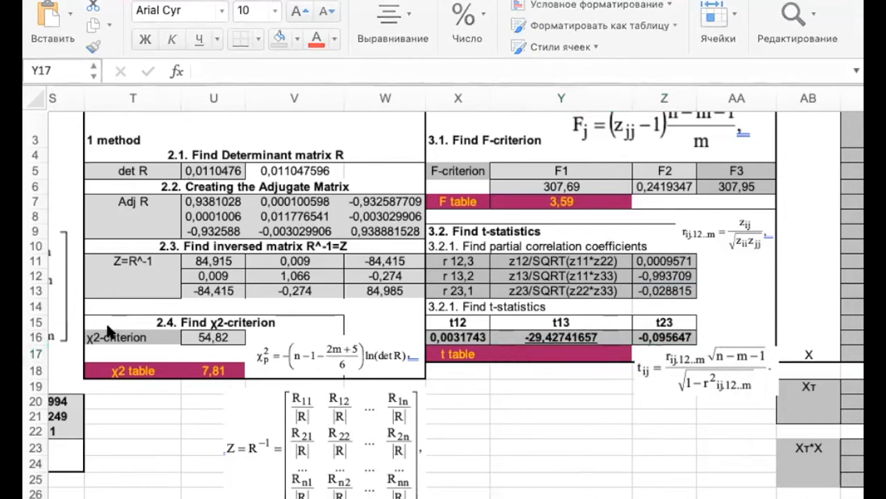
click(132, 428)
click(509, 351)
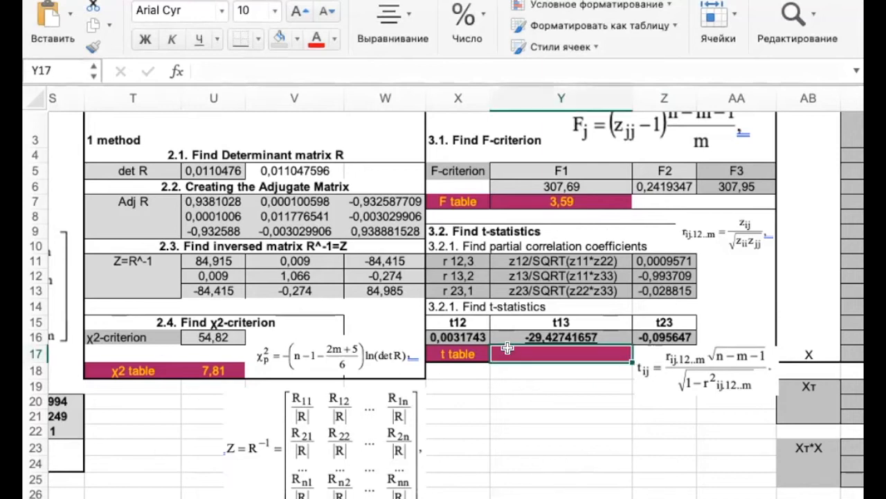
text(=c)
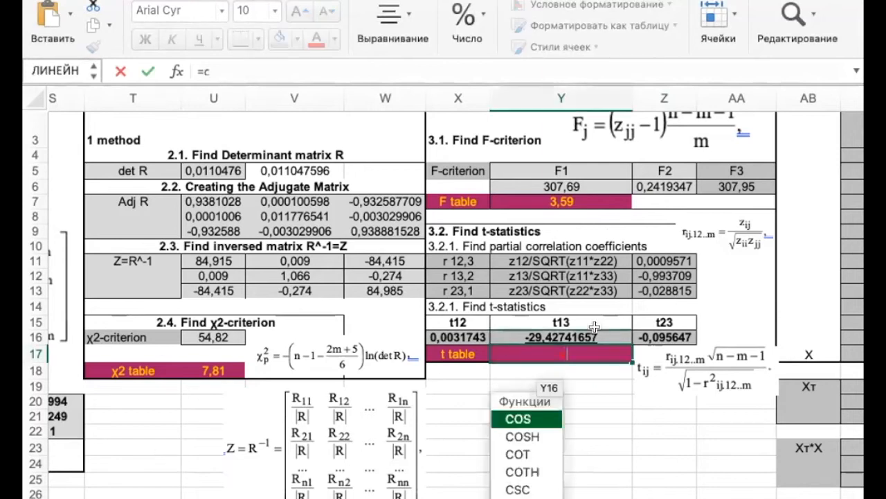
text(n)
key(BackSpace)
key(BackSpace)
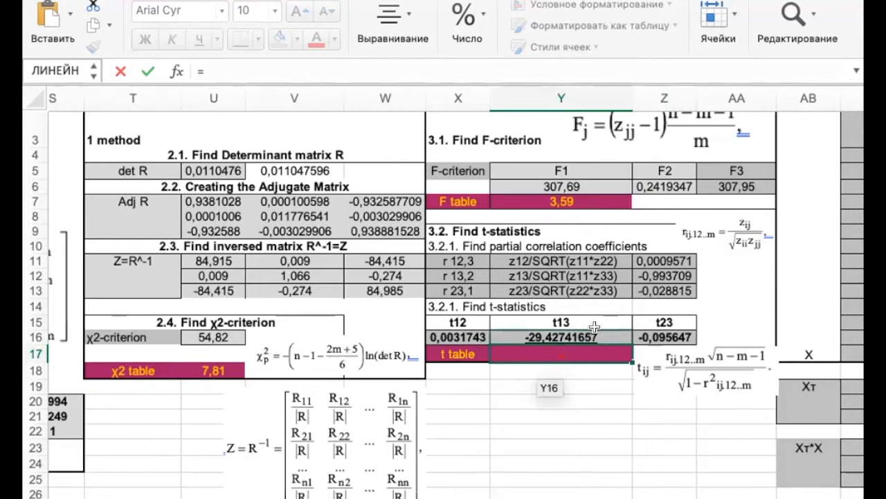
text(стью)
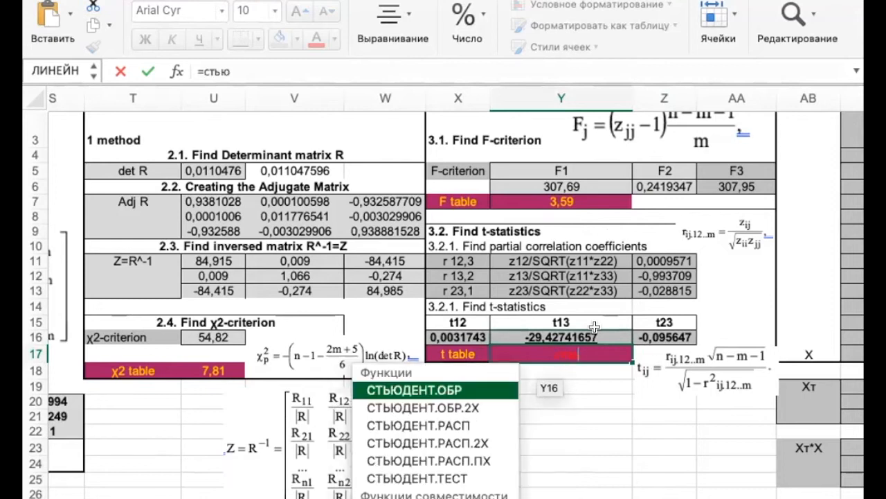
text(дра)
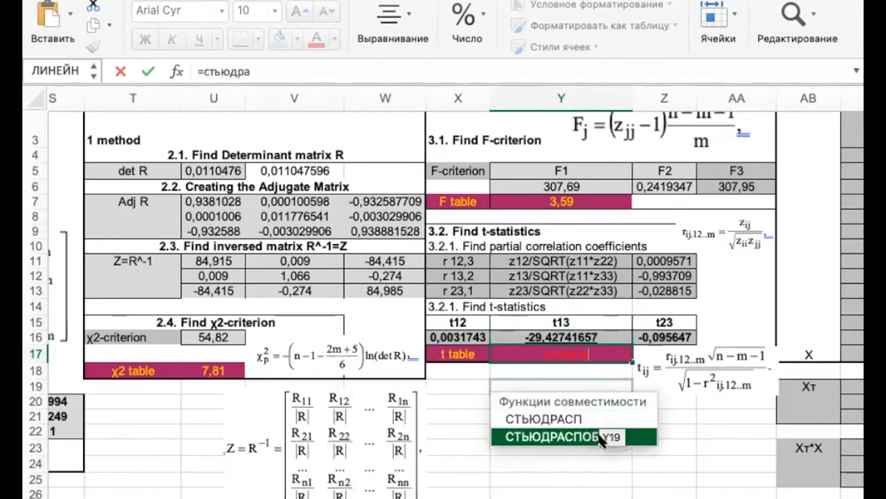
double_click(572, 437)
text((()
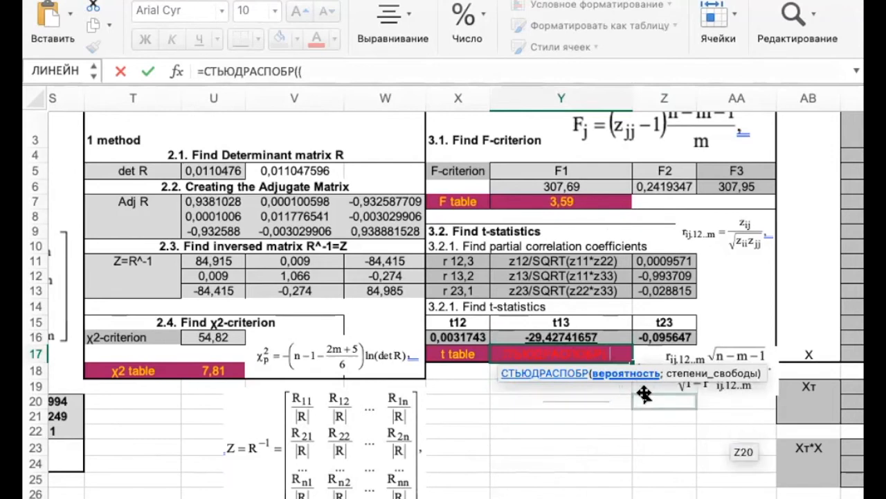
text(06)
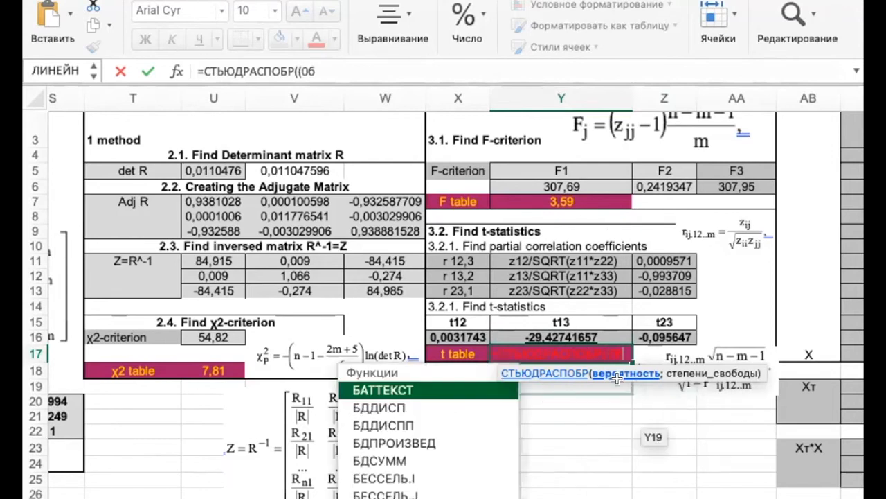
key(BackSpace)
key(BackSpace)
key(BackSpace)
text(0,05)
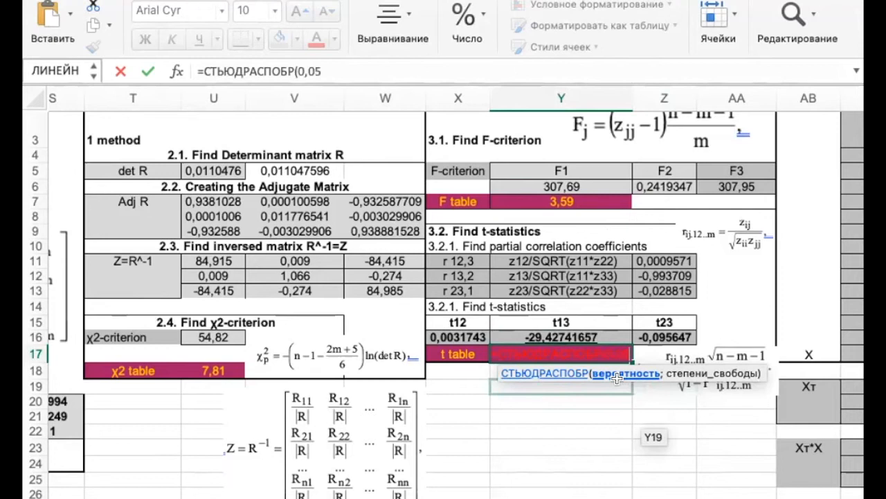
text(;)
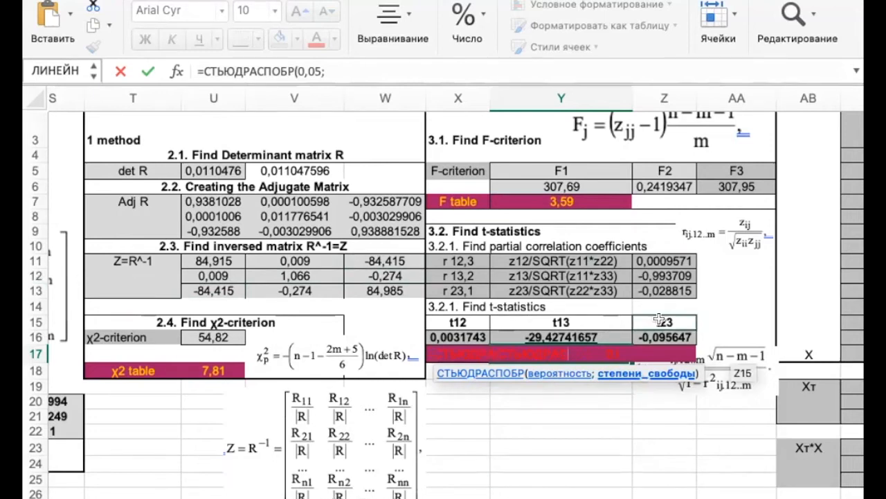
text(15-3-1))
key(Return)
key(Up)
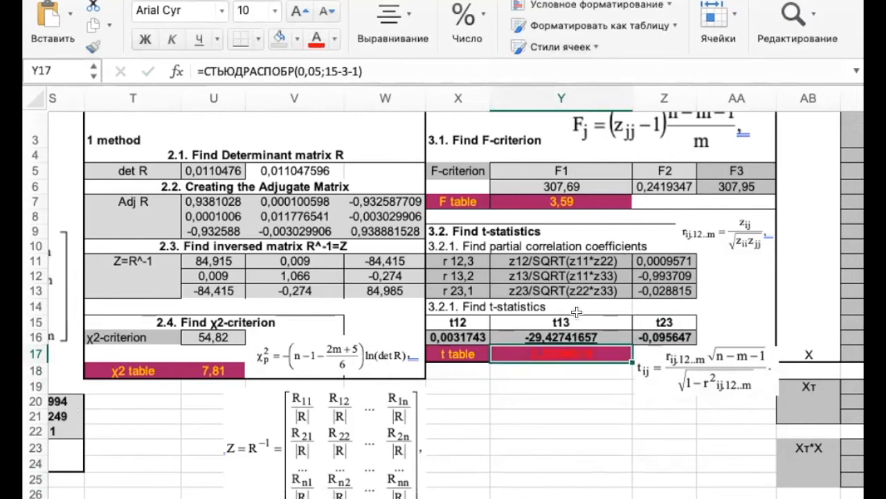
click(473, 29)
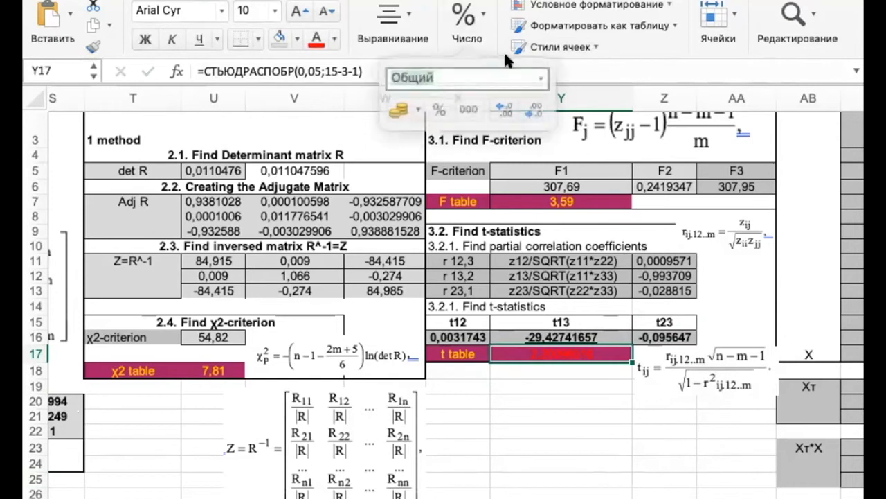
click(528, 104)
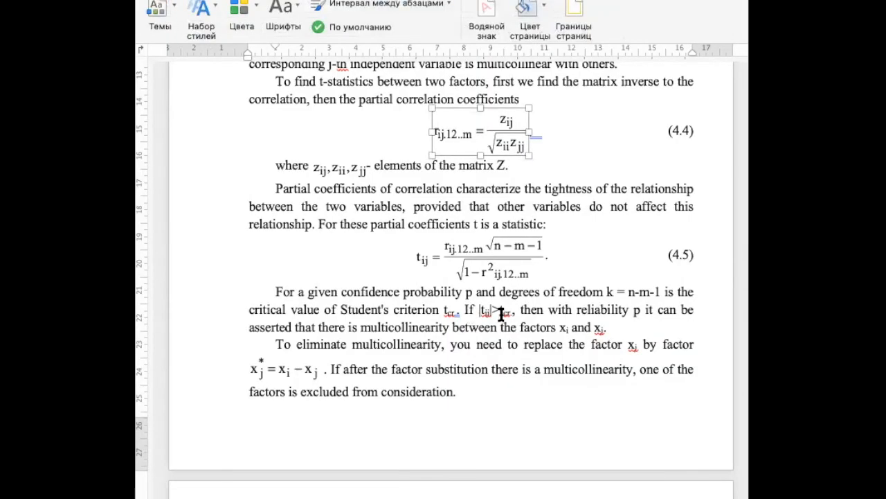
- Read the |tij|>tcr multicollinearity rule in the Word document and compare the t13 statistic in Y16 with the table value
click(464, 308)
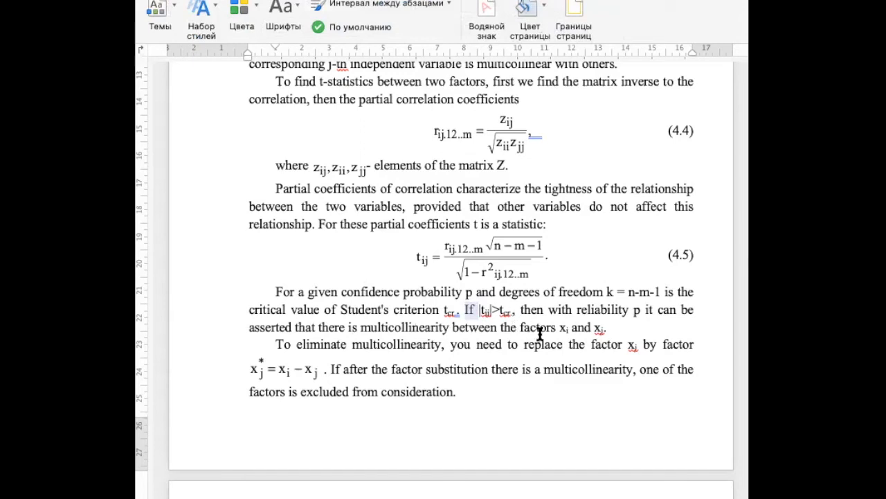
drag(540, 326, 620, 328)
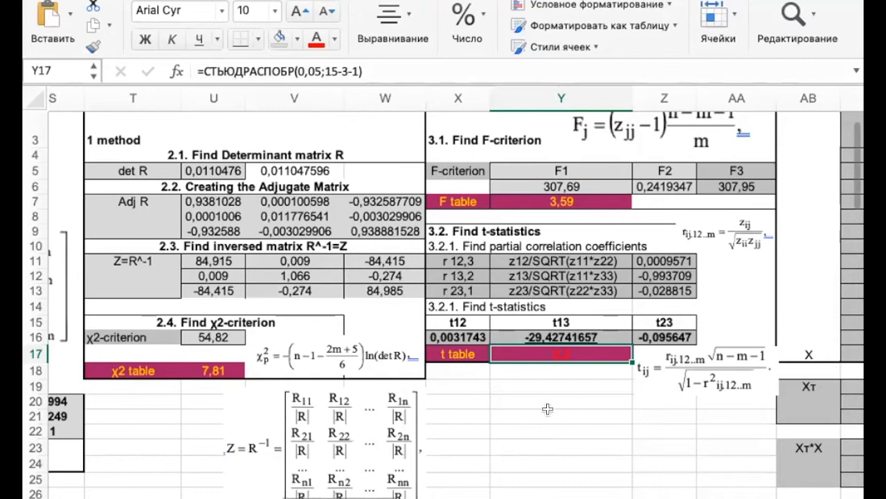
click(540, 366)
click(592, 335)
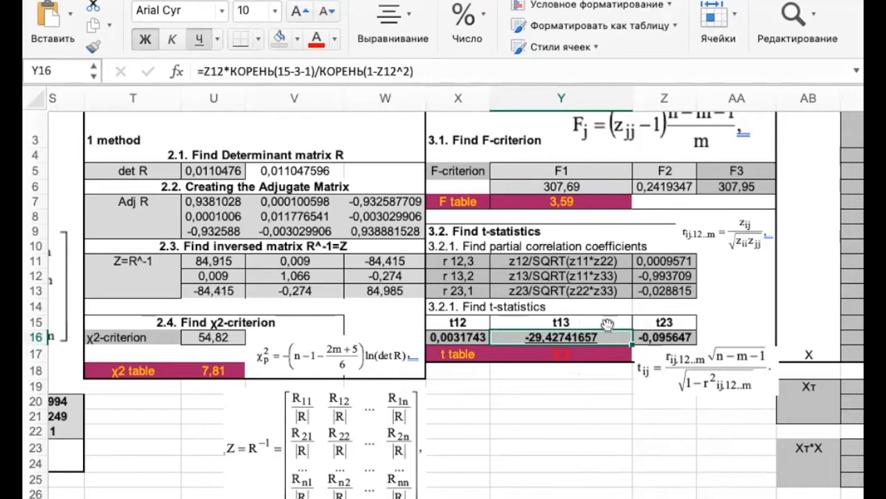
scroll(645, 378, right, 10)
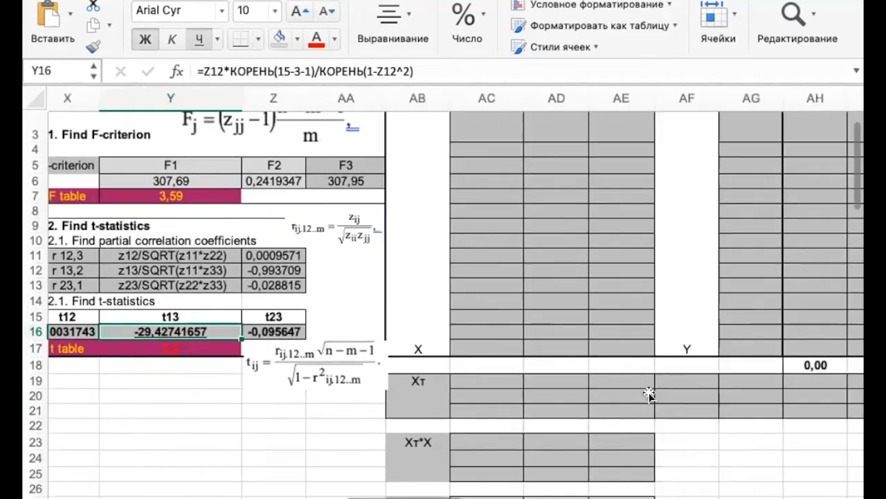
- Read the paragraph in the Word document on eliminating multicollinearity by replacing factor xj or excluding a factor, below formula 4.5
scroll(649, 392, left, 10)
scroll(649, 392, down, 3)
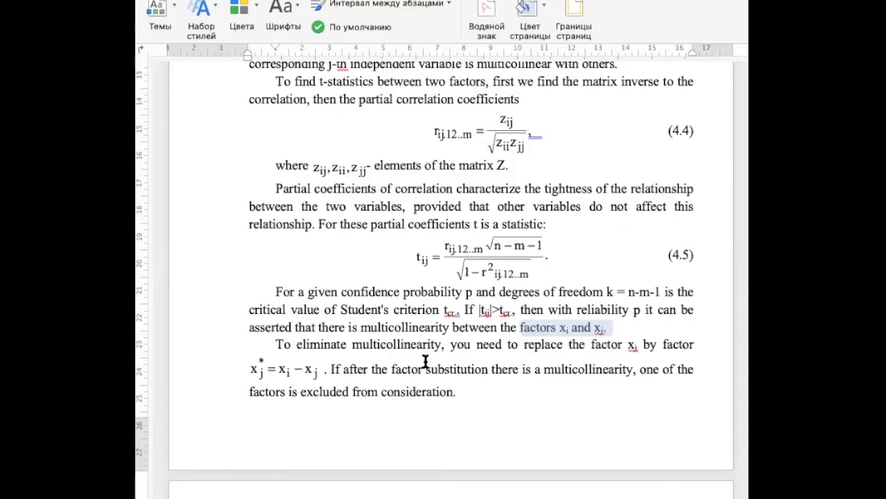
scroll(407, 394, down, 6)
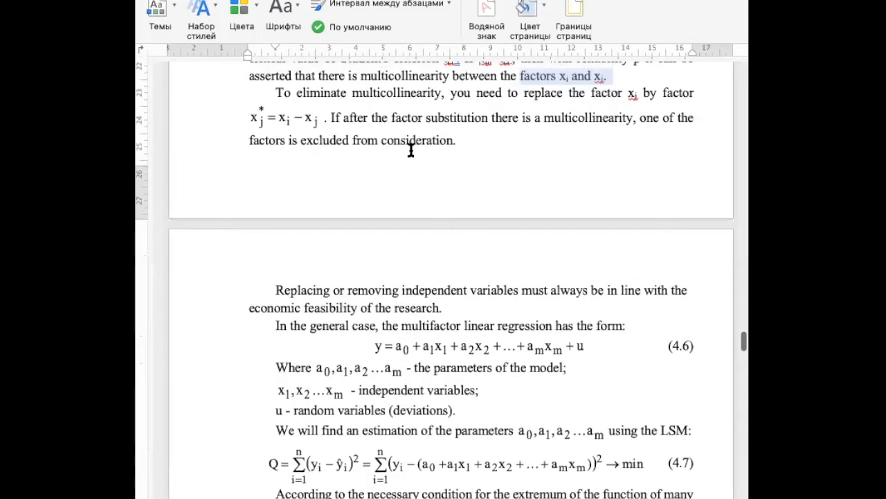
scroll(410, 150, up, 3)
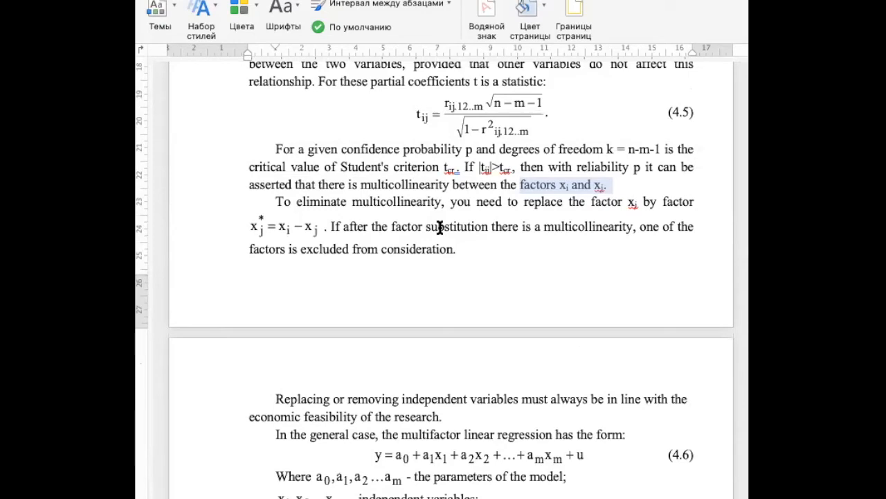
click(633, 202)
scroll(632, 202, up, 5)
scroll(633, 202, up, 2)
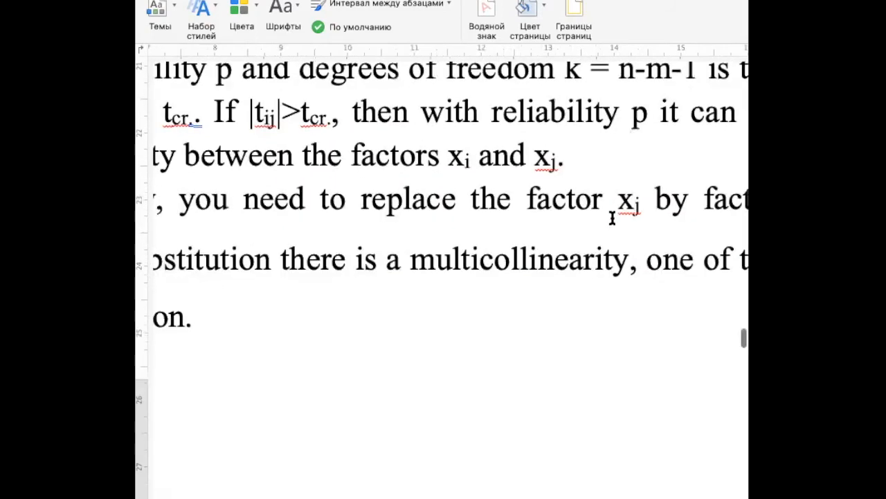
scroll(571, 218, down, 7)
scroll(571, 219, up, 4)
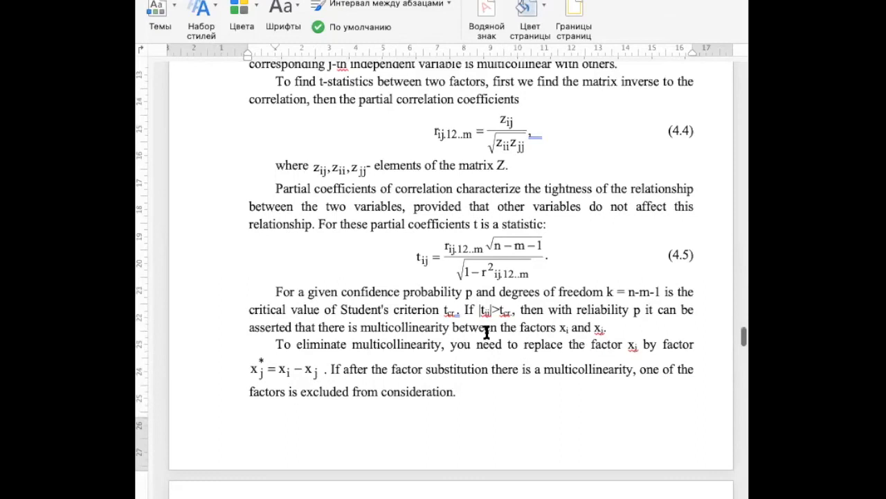
scroll(487, 332, down, 3)
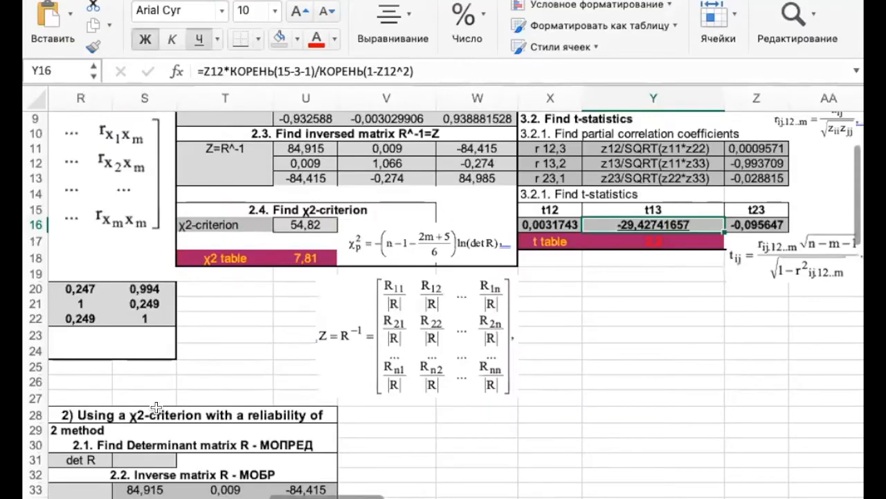
- Examine the source data and worked solution, then the marketing costs (x1) and total costs (x3) columns on the blank calculation sheet
scroll(157, 408, left, 10)
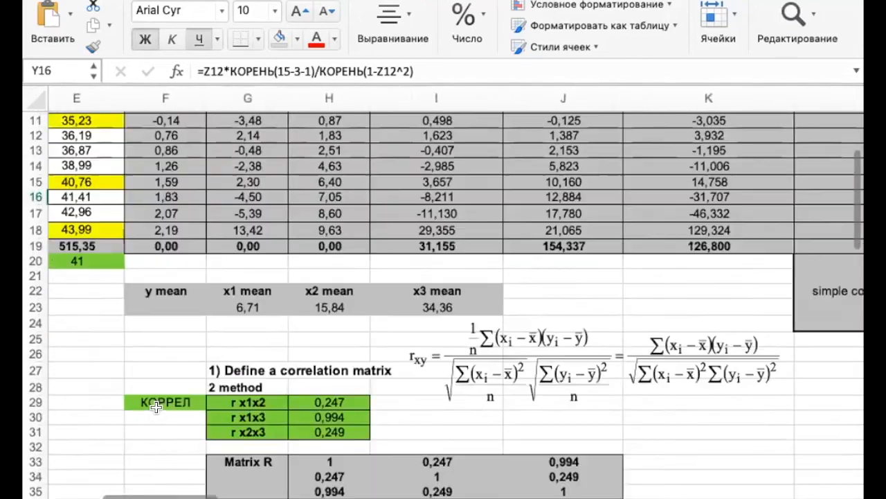
scroll(157, 407, up, 5)
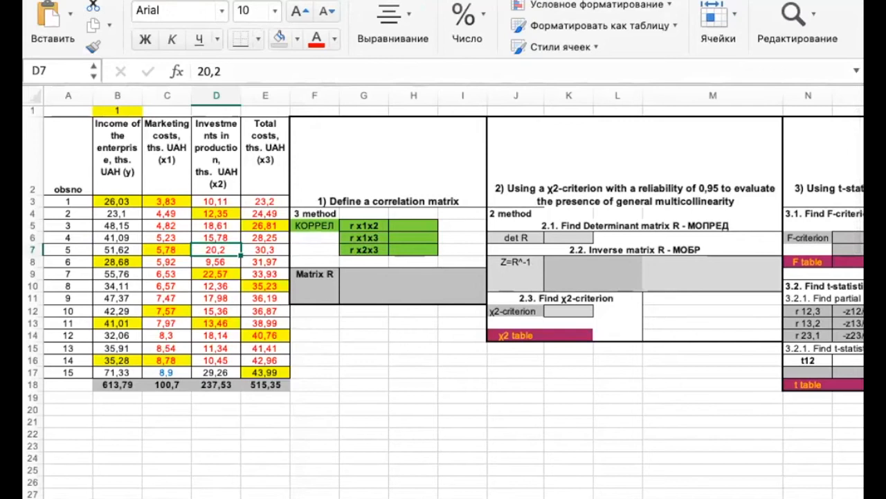
scroll(105, 216, left, 1)
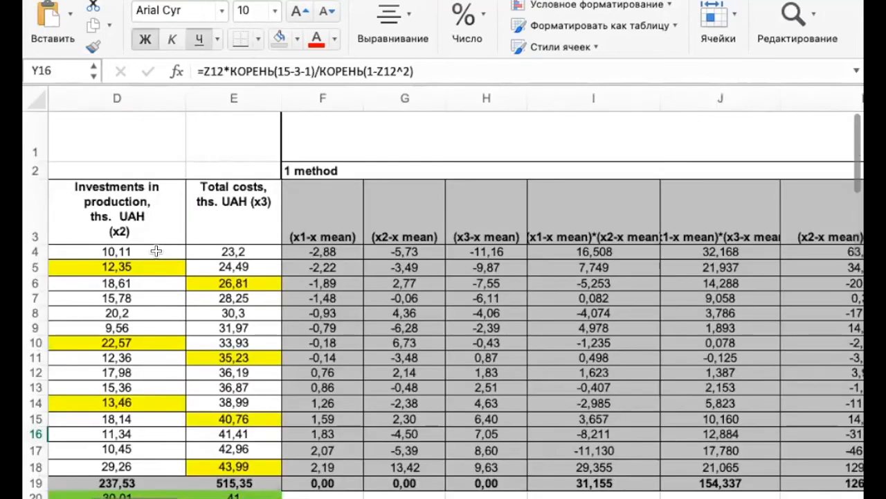
scroll(184, 251, left, 5)
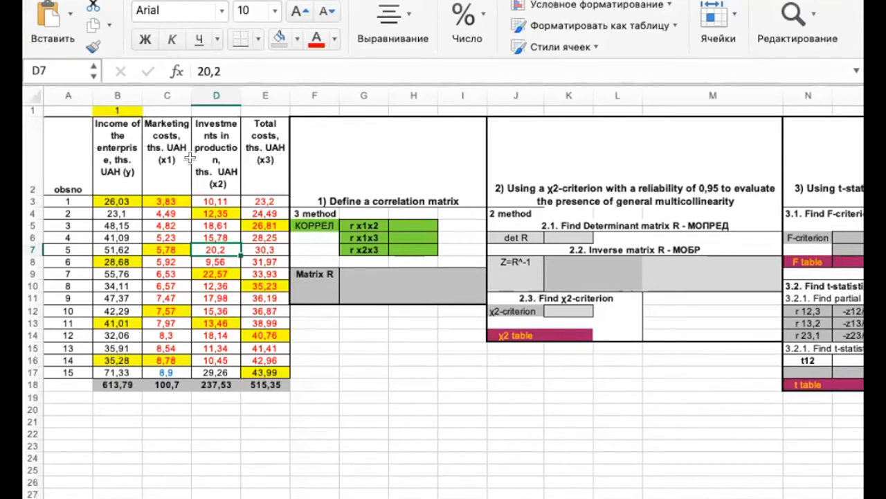
scroll(178, 209, right, 1)
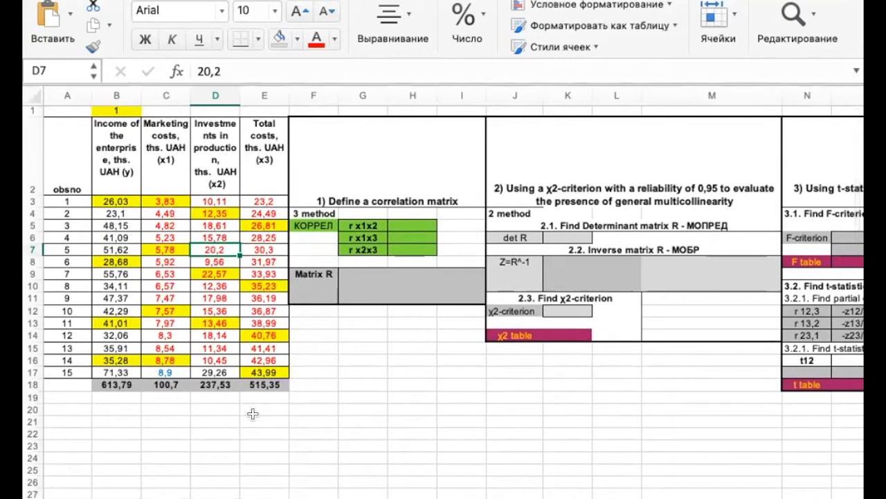
click(158, 407)
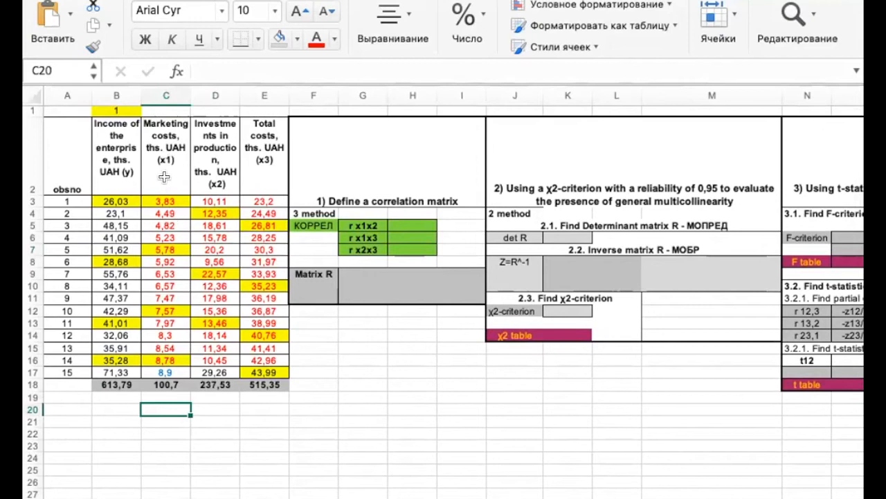
click(164, 177)
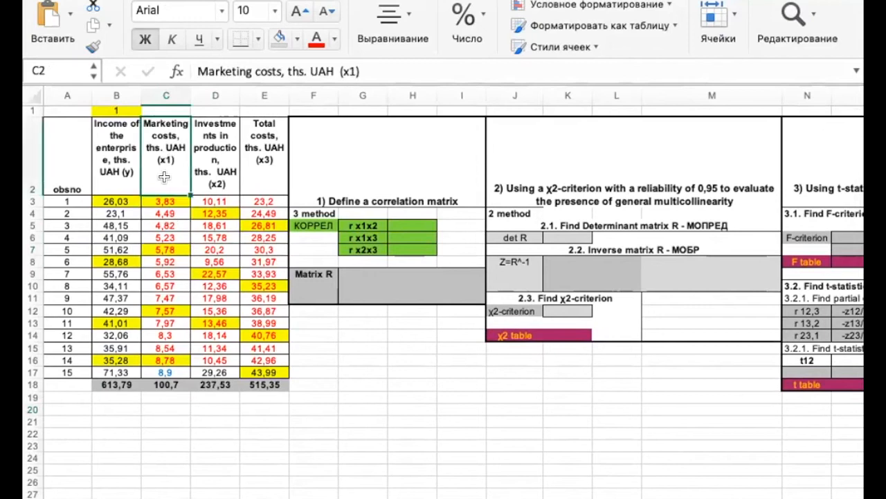
click(263, 178)
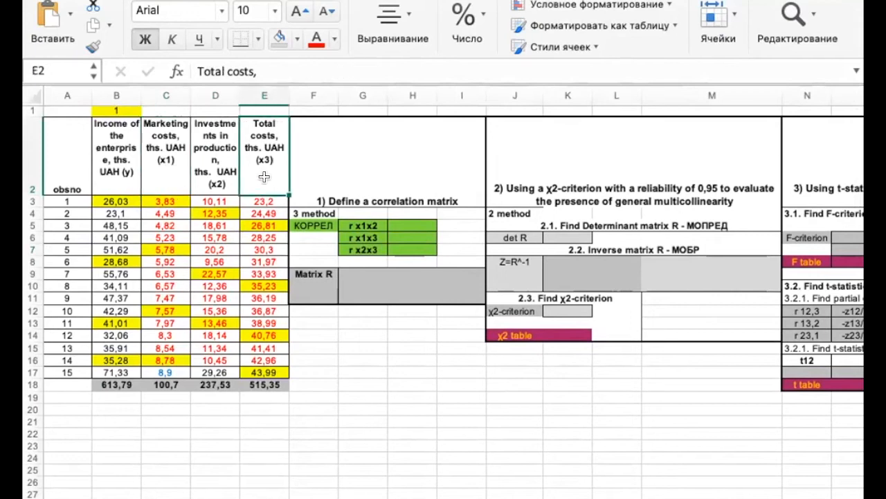
click(164, 409)
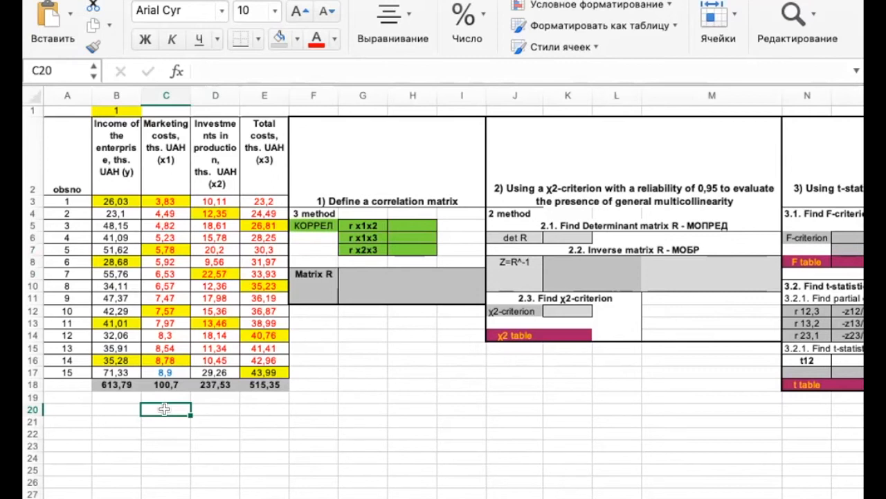
- Enter the transformation note "x1*=x3-x1" in C1 and colour the x1 values in C3:C17 blue
click(166, 111)
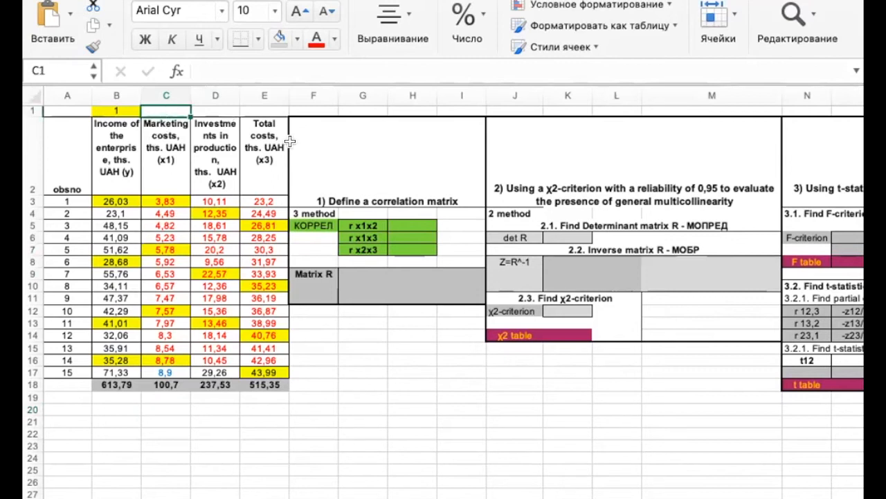
text(x1*=)
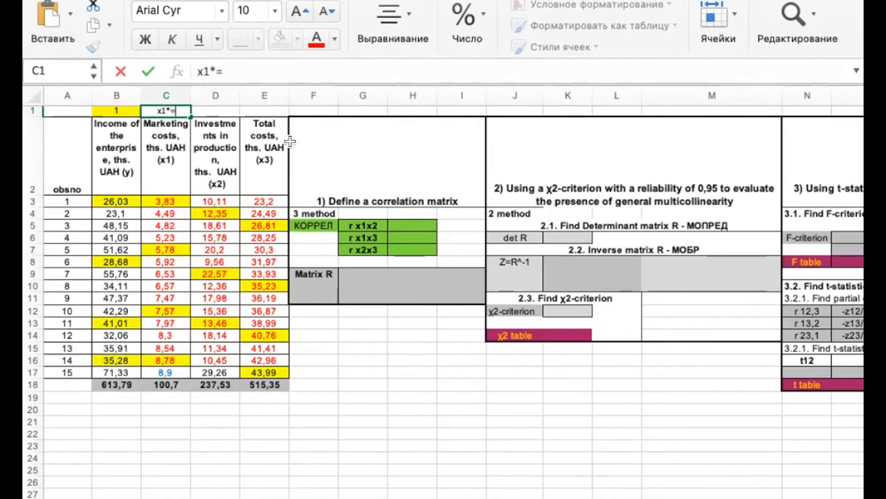
text(x3-x1)
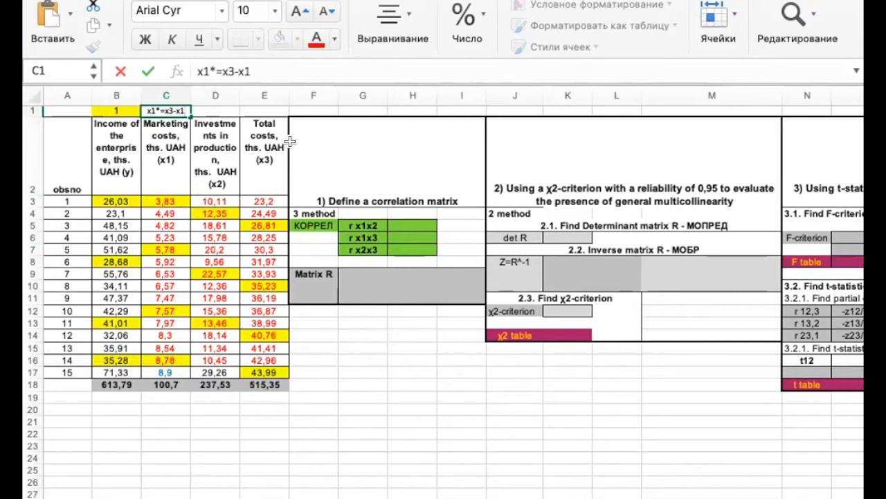
key(Return)
key(Return)
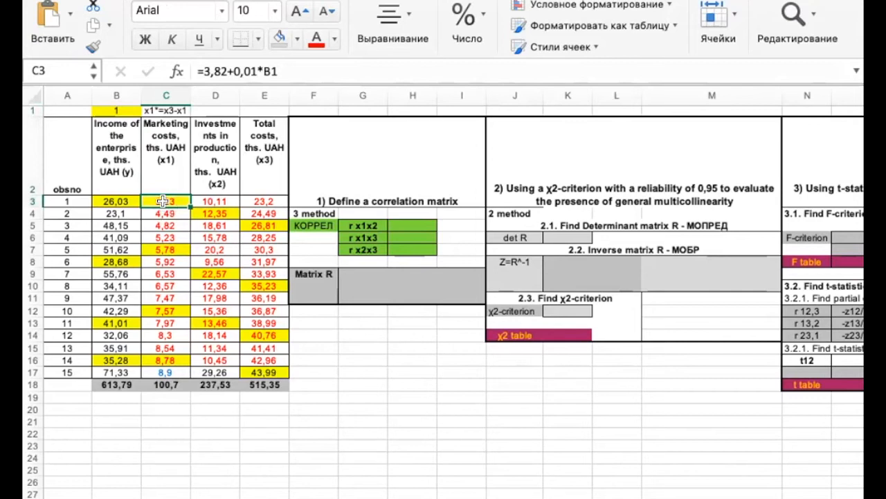
drag(163, 200, 163, 372)
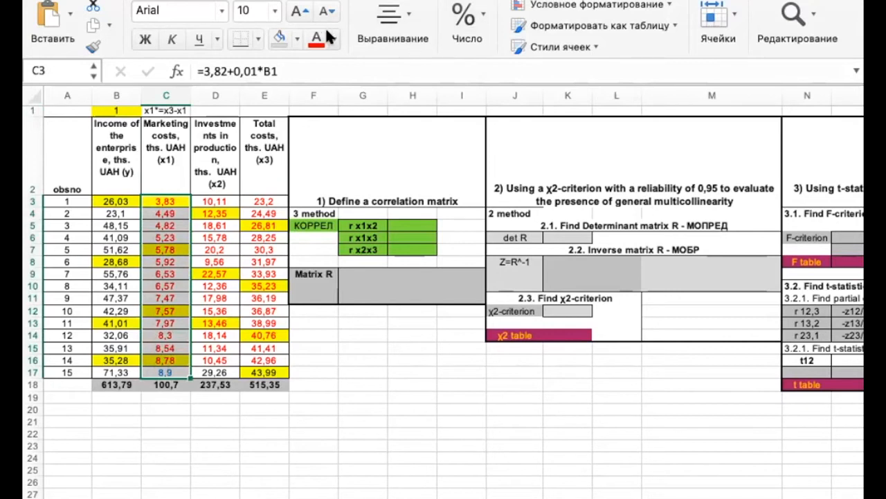
click(436, 254)
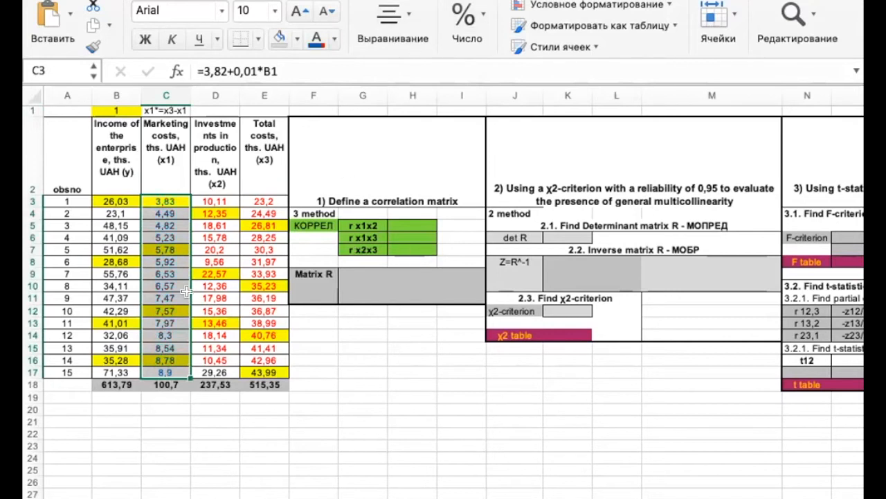
- Replace the first x1 value in C3 with the formula ='1'!E4-'1'!C4, subtracting marketing costs from total costs on sheet 1
click(173, 201)
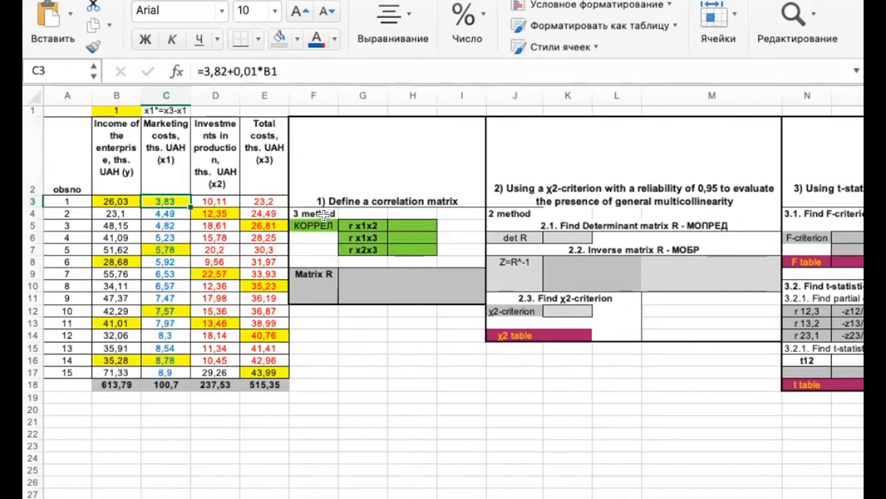
key(Delete)
text(=)
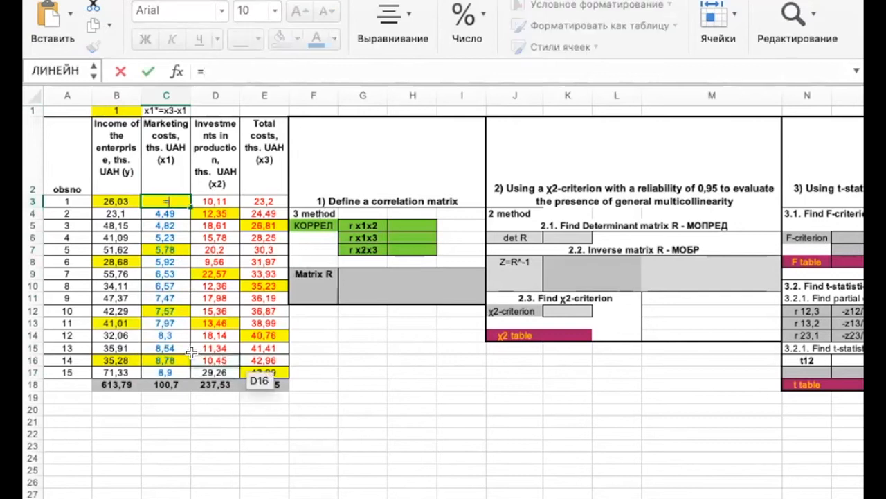
click(148, 497)
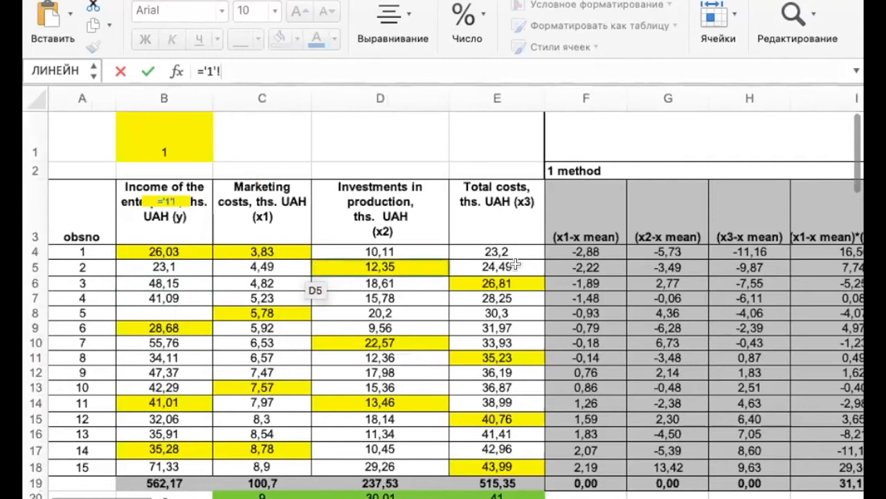
click(512, 253)
text(-)
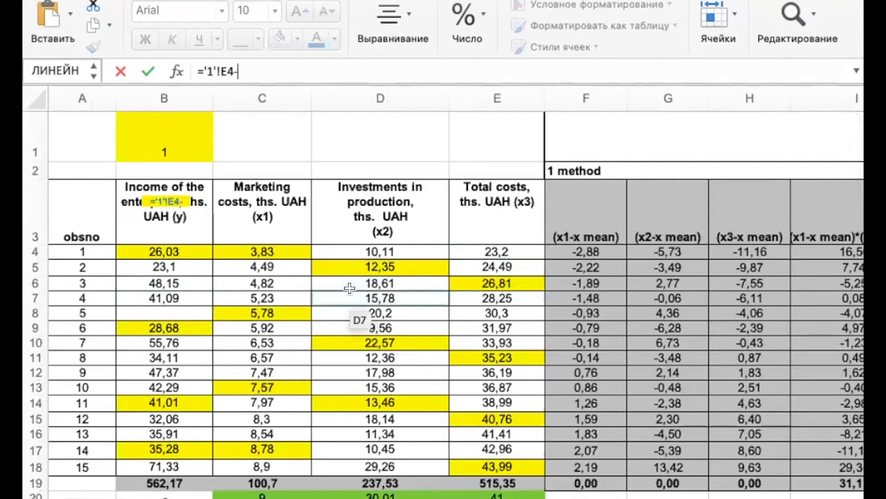
click(298, 253)
key(Return)
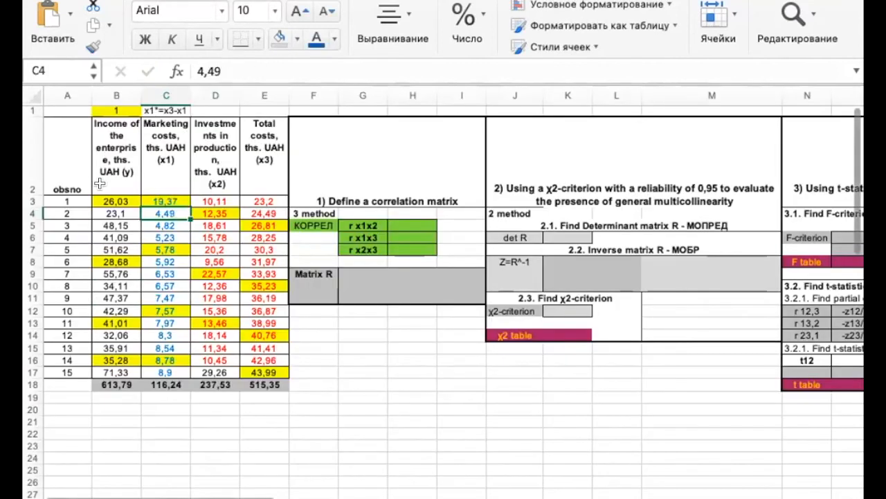
- Fill the C3 formula down to C17 and shade the transformed x1 values grey
click(174, 197)
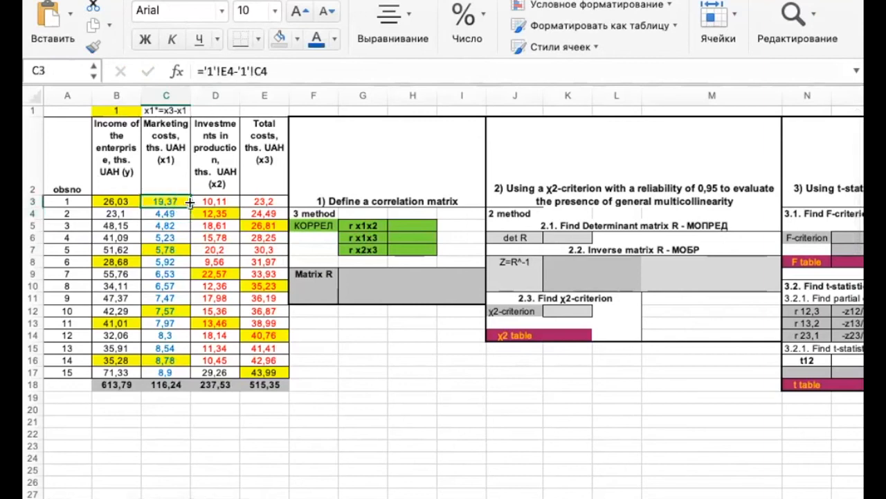
drag(187, 204, 177, 372)
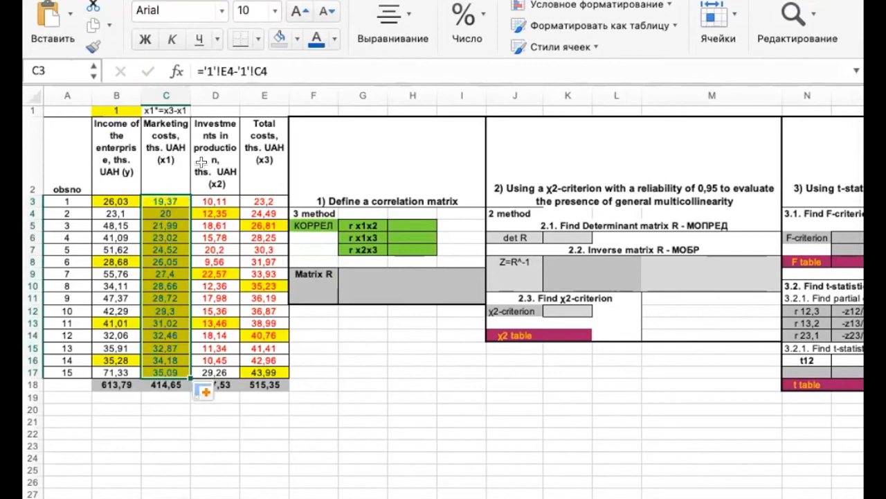
click(280, 39)
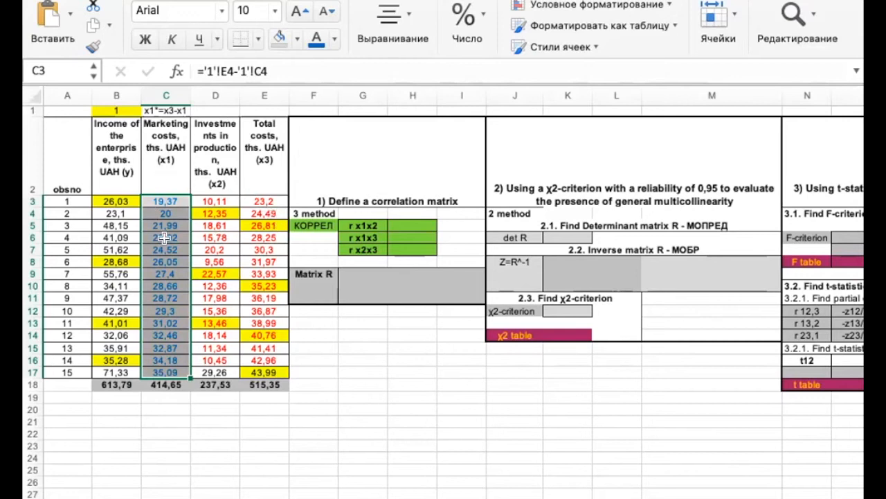
click(340, 321)
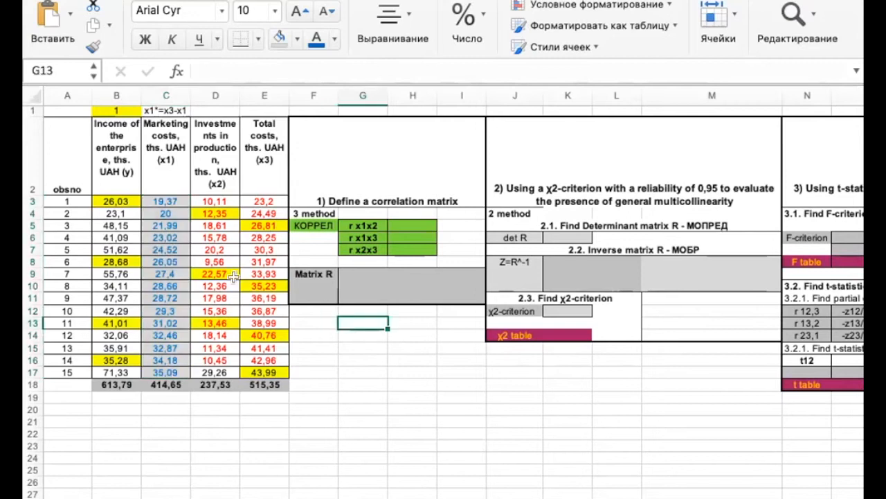
- Set the font colour of the x2 and x3 values in D3:E17 to black
click(209, 201)
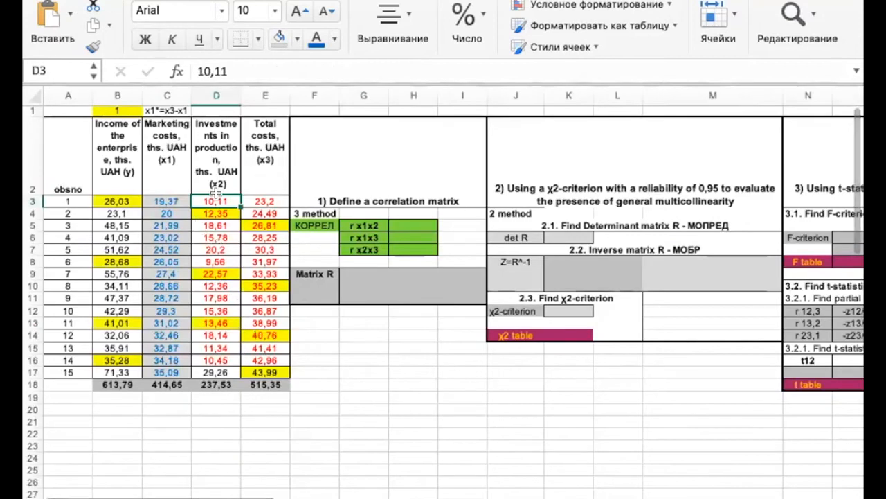
drag(210, 201, 270, 374)
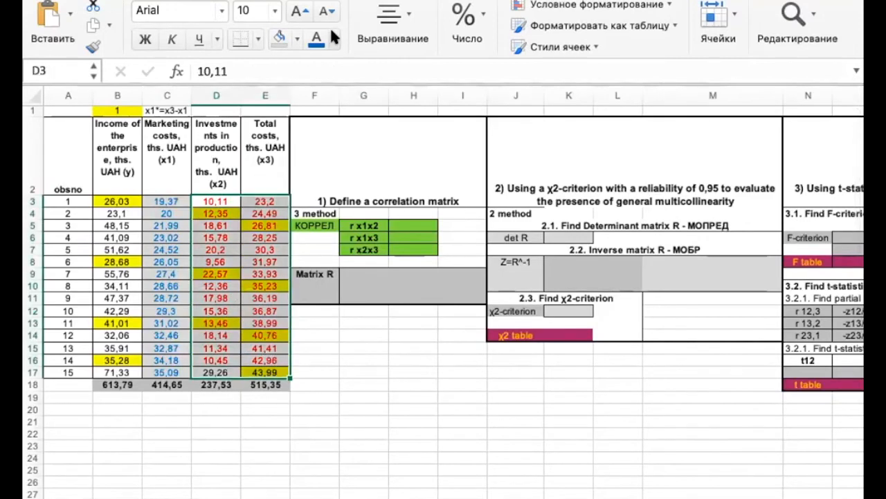
click(374, 381)
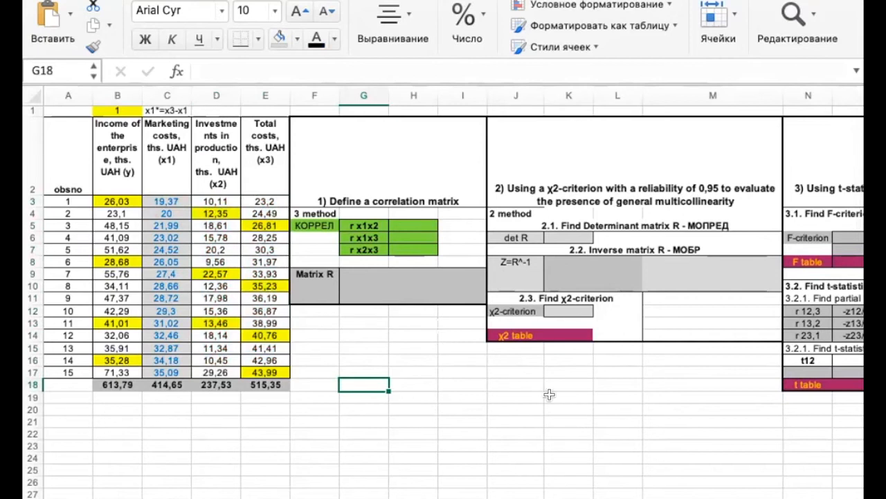
- Calculate the r x1x2 correlation in H5 with =КОРРЕЛ(C3:C17;D3:D17)
scroll(549, 394, right, 5)
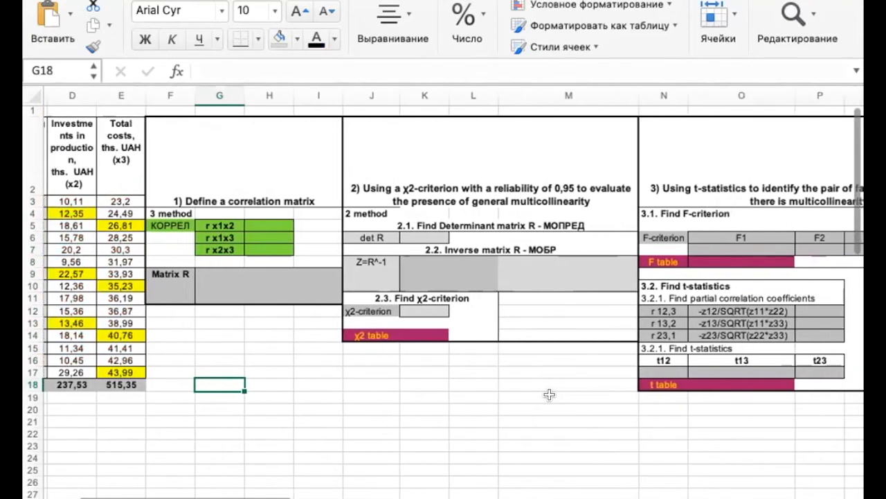
scroll(549, 394, down, 1)
scroll(549, 394, left, 1)
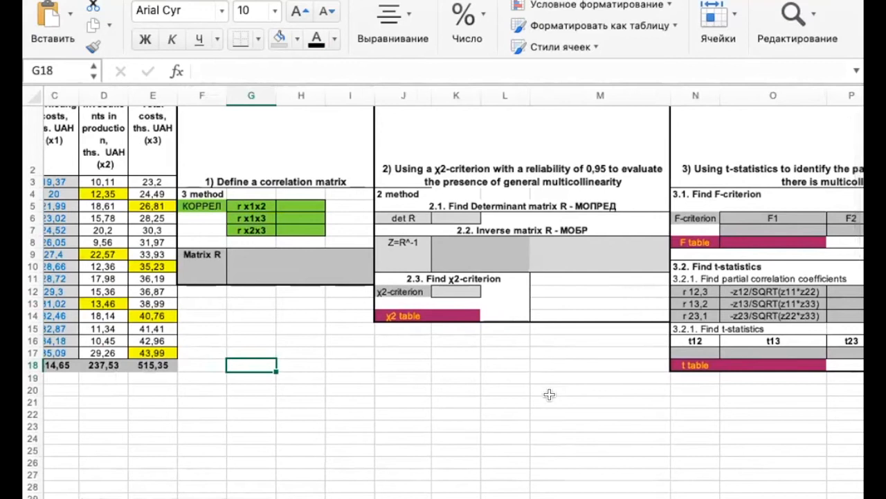
scroll(292, 410, left, 4)
scroll(293, 410, up, 1)
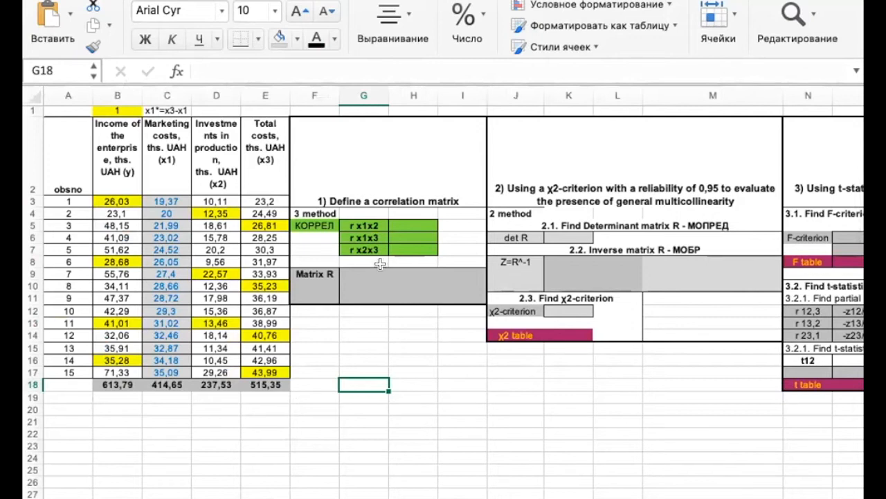
click(410, 225)
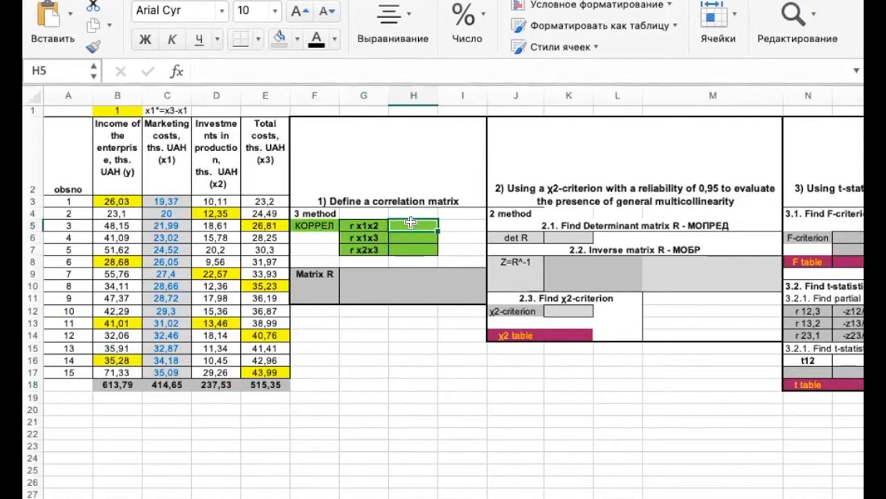
text(=)
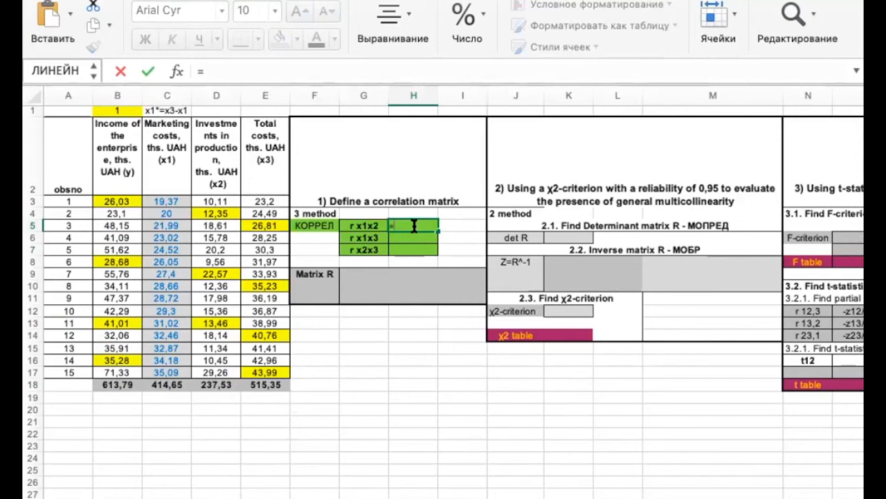
text(ко)
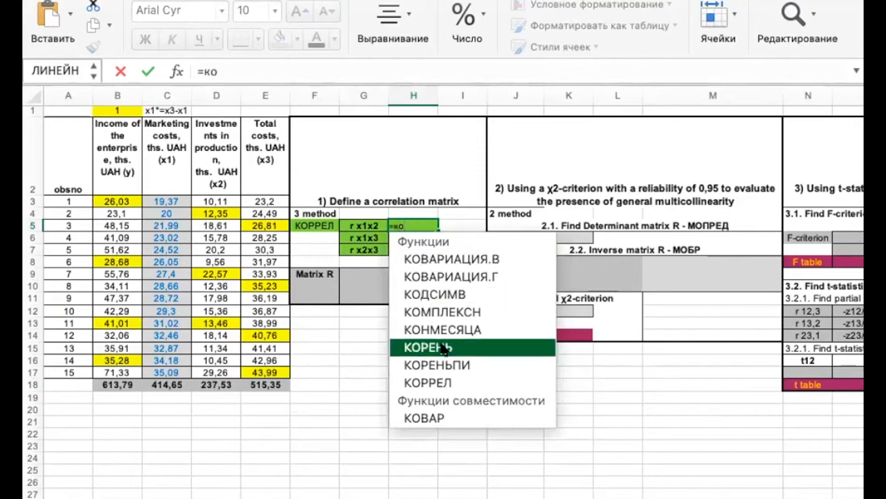
double_click(443, 382)
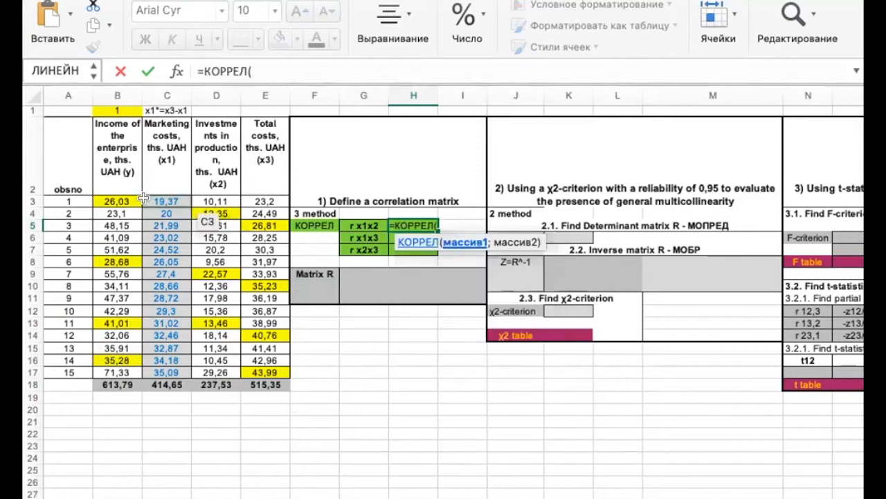
drag(157, 200, 159, 364)
text(;)
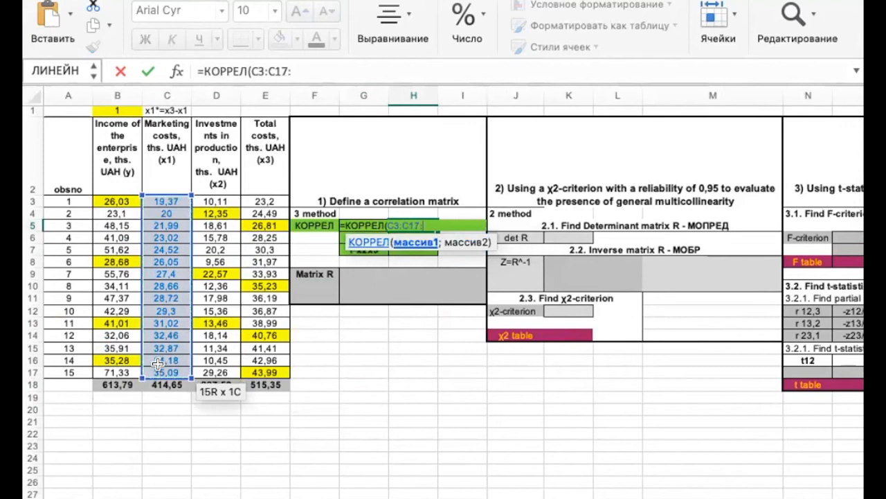
text(;)
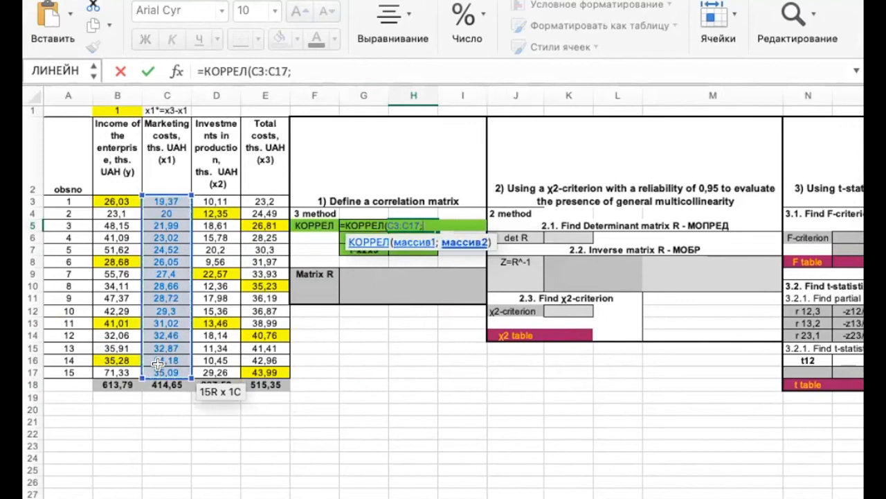
drag(216, 199, 206, 365)
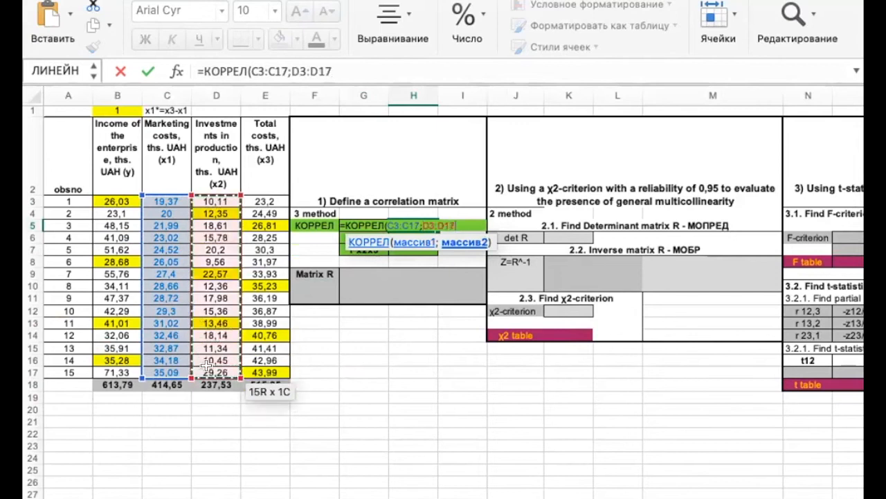
text())
key(Return)
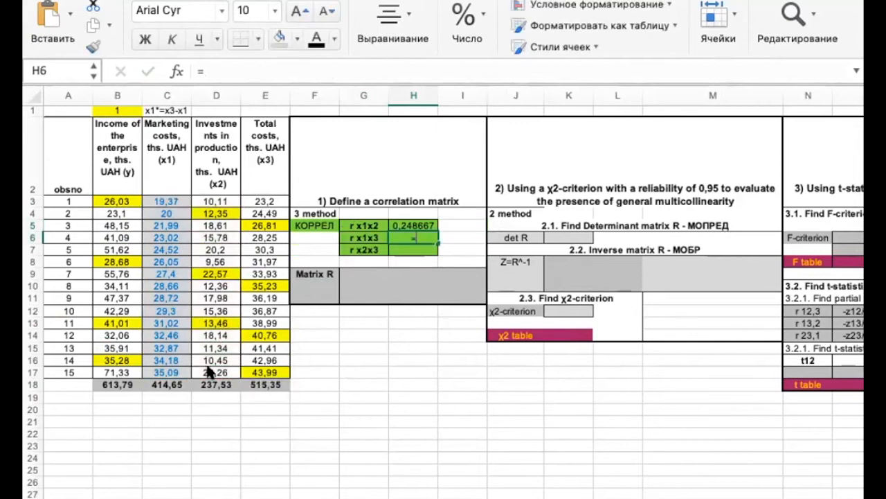
- Calculate the r x1x3 correlation in H6 using КОРРЕЛ on the ranges C3:C17 and E3:E17
text(=)
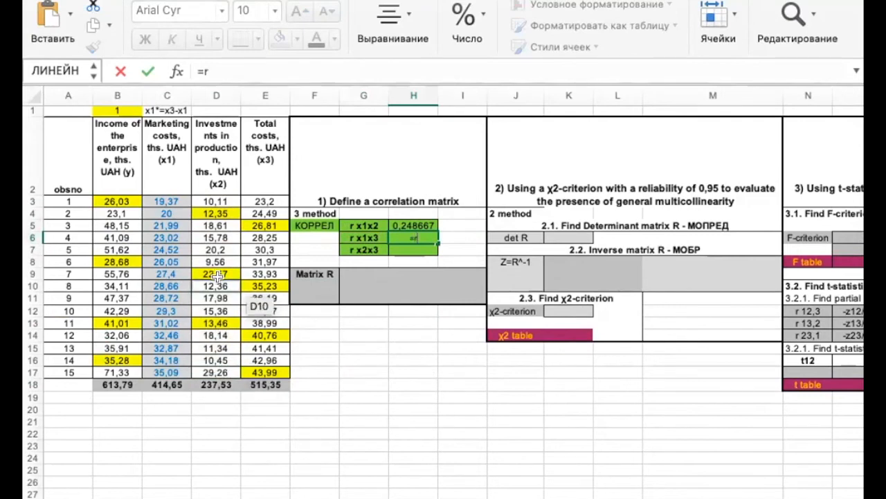
text(корр)
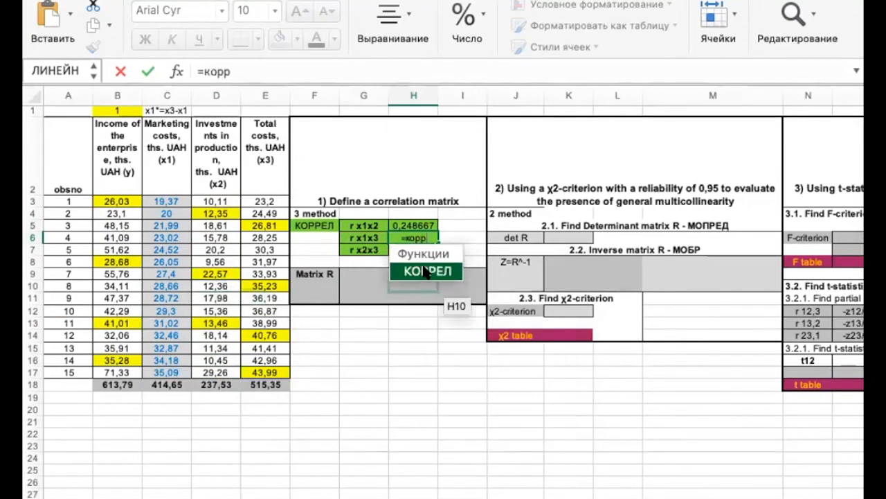
double_click(419, 272)
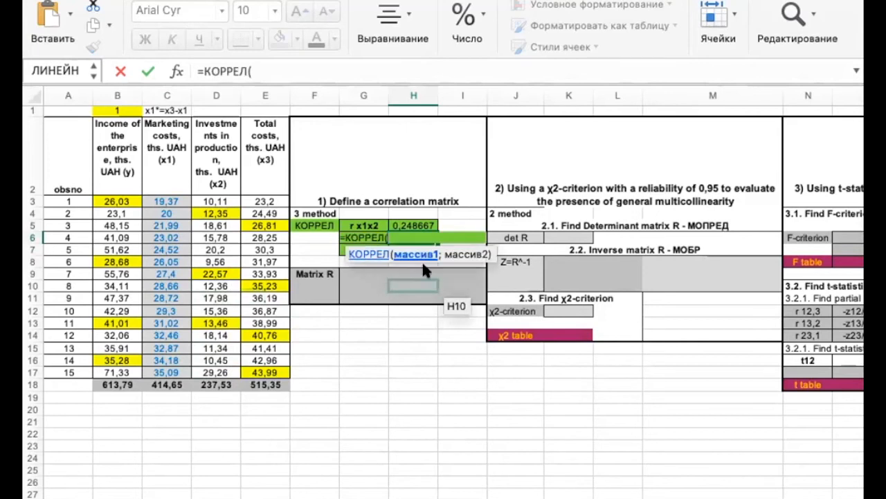
click(163, 200)
drag(163, 200, 161, 371)
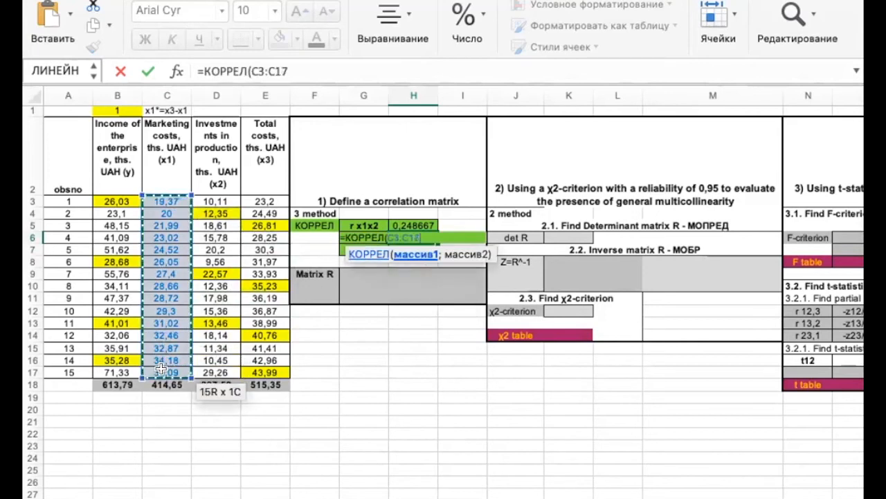
text(ж)
key(BackSpace)
text(;)
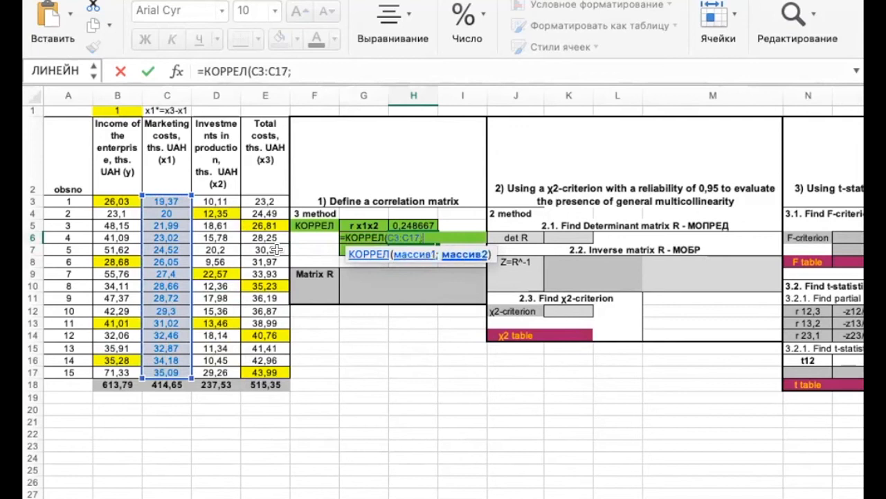
drag(270, 201, 276, 371)
key(Return)
- Calculate the r x2x3 correlation in H7 using КОРРЕЛ on the ranges D3:D17 and E3:E17
text(=)
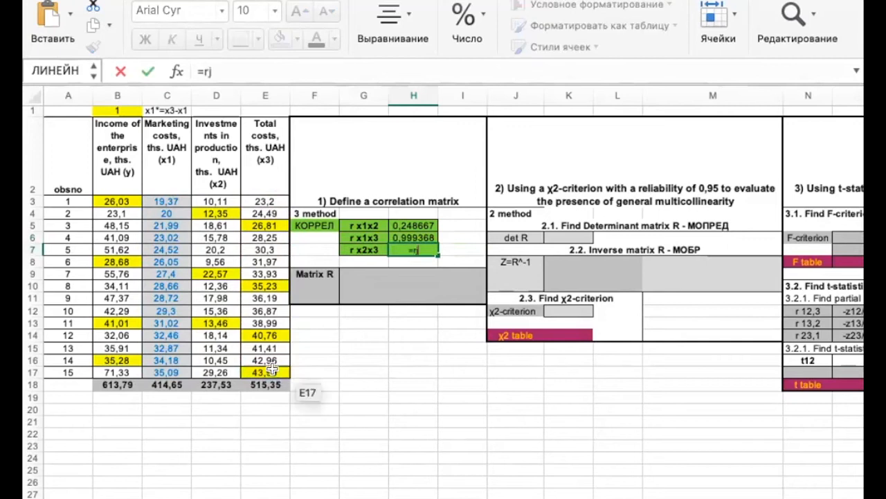
text(корр)
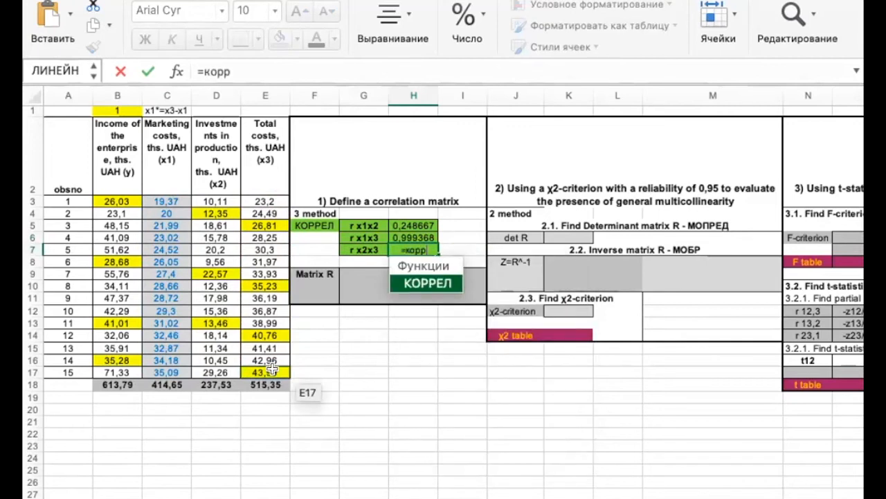
double_click(418, 281)
drag(216, 200, 221, 372)
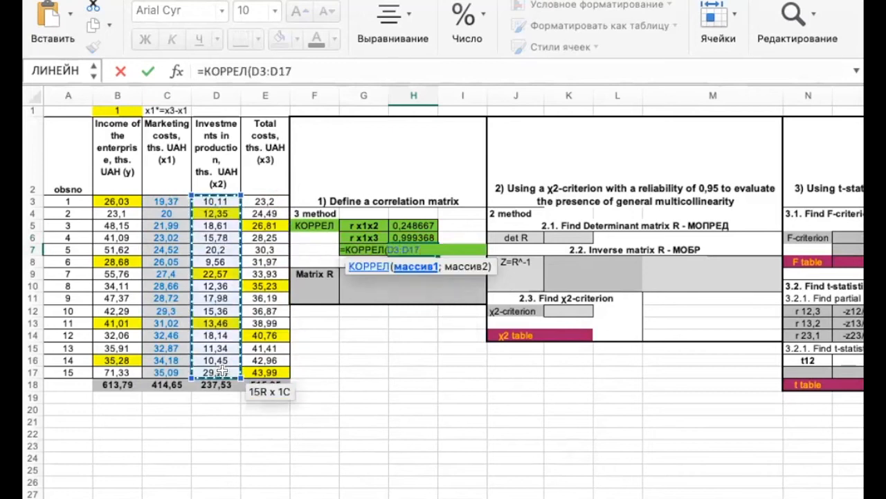
text(;)
drag(265, 201, 266, 368)
key(Return)
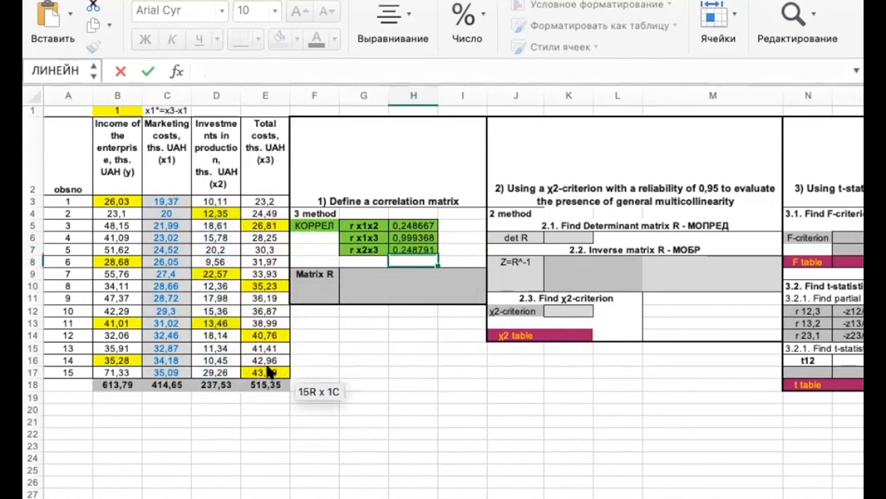
- Enter 1 in the diagonal cells G9, H10 and I11 of Matrix R
click(372, 275)
text(1)
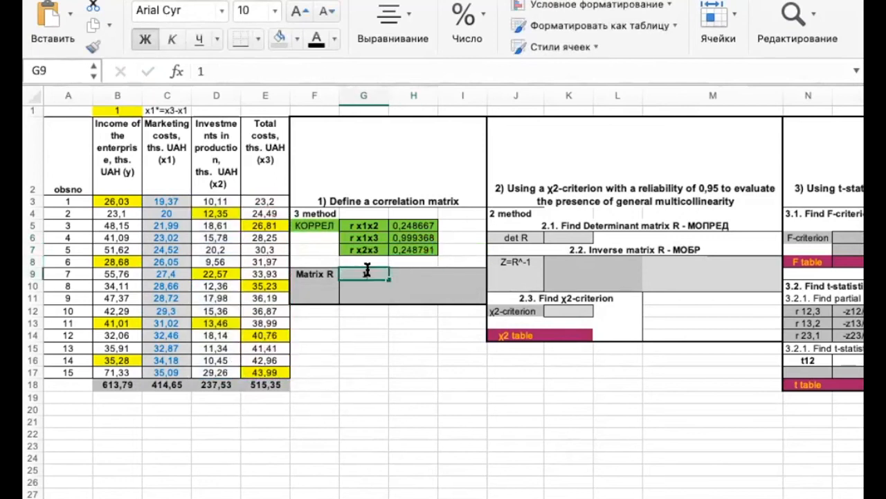
key(Right)
key(Down)
text(1)
key(Right)
key(Down)
text(1)
- Fill the upper triangle of Matrix R by linking H9 to H5, I9 to H6 and I10 to H7
key(Up)
key(Left)
key(Up)
text(=)
click(398, 226)
key(Return)
key(Up)
key(Right)
text(=)
click(409, 238)
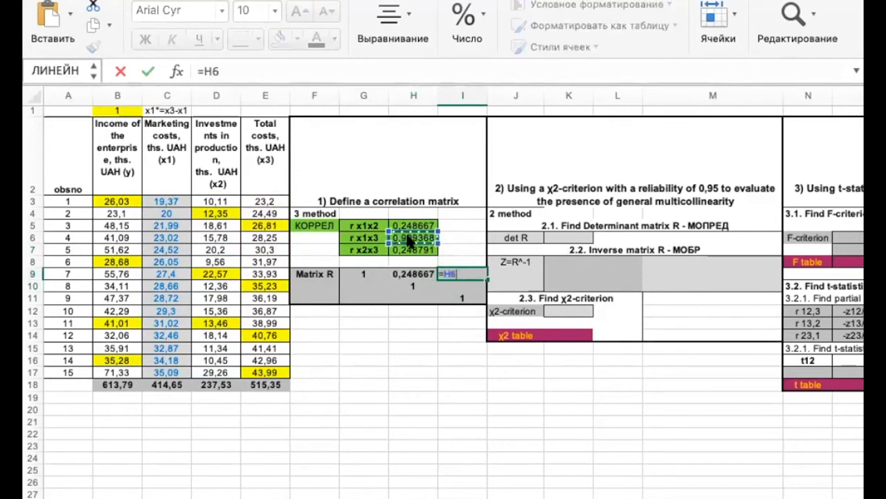
key(Return)
text(=)
click(409, 249)
key(Return)
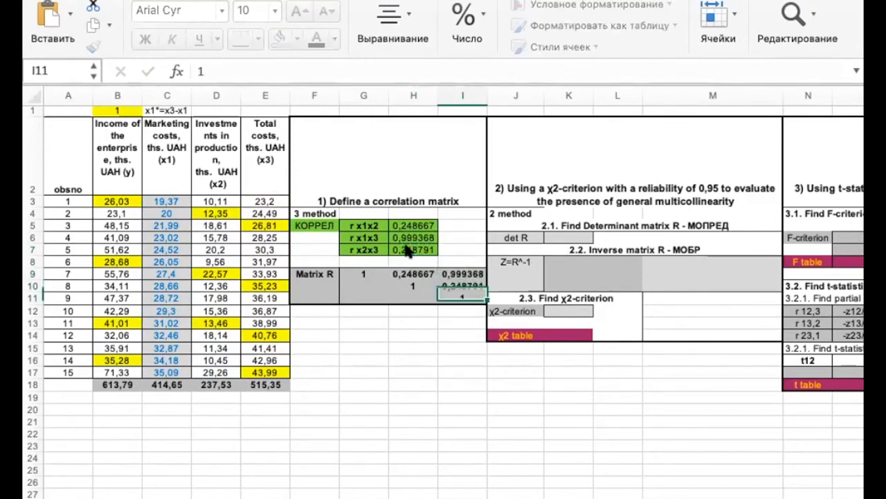
- Mirror the correlations into the lower triangle of Matrix R, linking G10 to H9, G11 to I9 and H11 to I10
key(Left)
key(Left)
key(Up)
text(=)
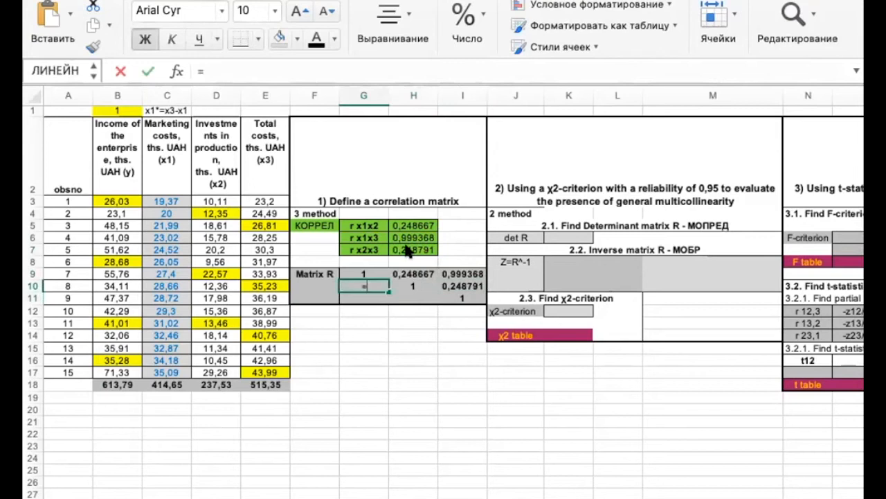
key(Up)
key(Right)
key(Return)
text(=)
key(Up)
key(Up)
key(Right)
key(Right)
key(Return)
key(Up)
key(Right)
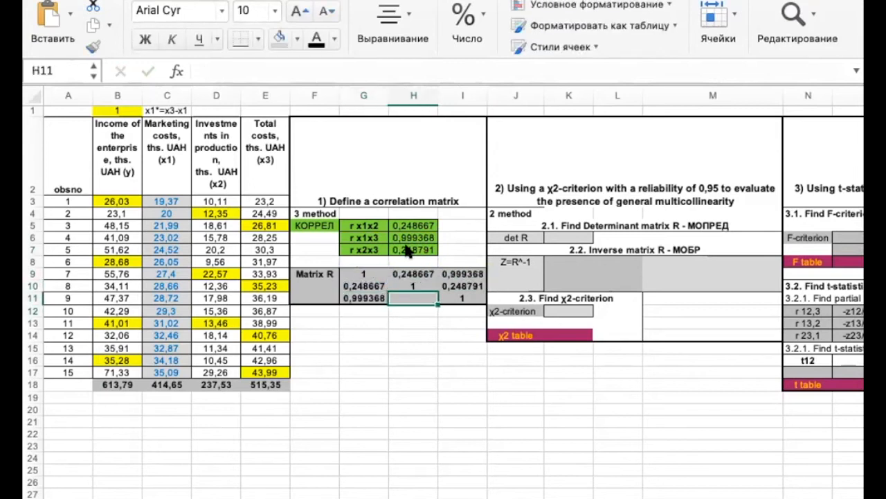
text(=)
key(Up)
key(Right)
key(Return)
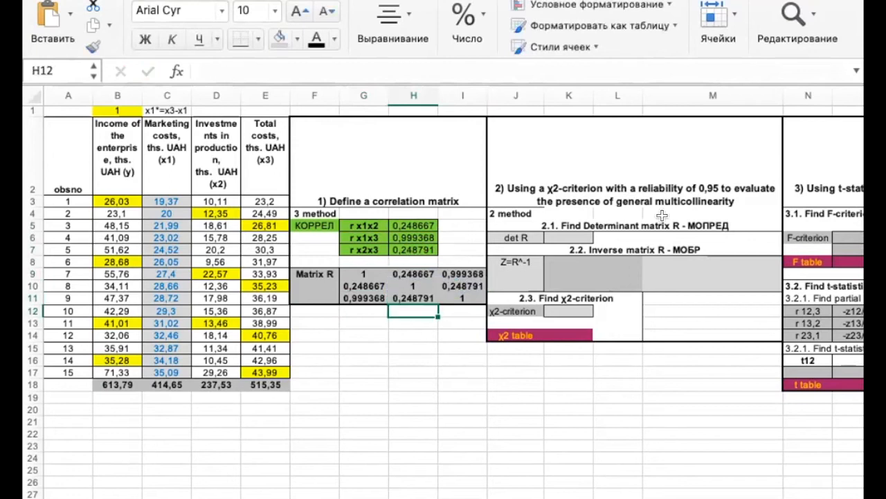
- Select the det R cell K6 and review how the determinant was calculated in V5 on sheet 1
scroll(662, 217, right, 4)
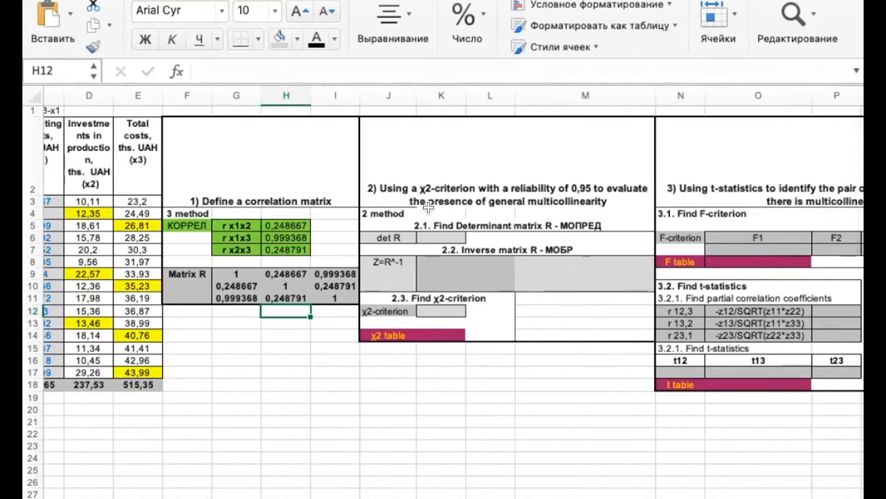
click(446, 236)
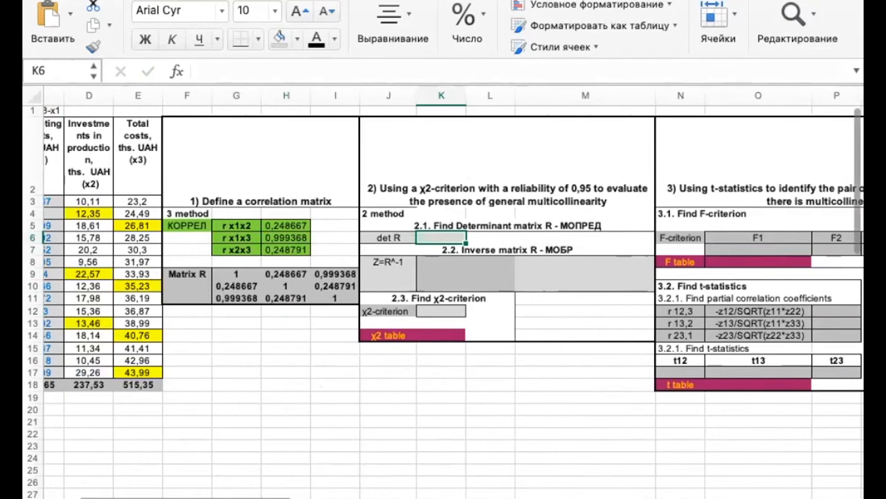
click(205, 493)
scroll(529, 279, right, 15)
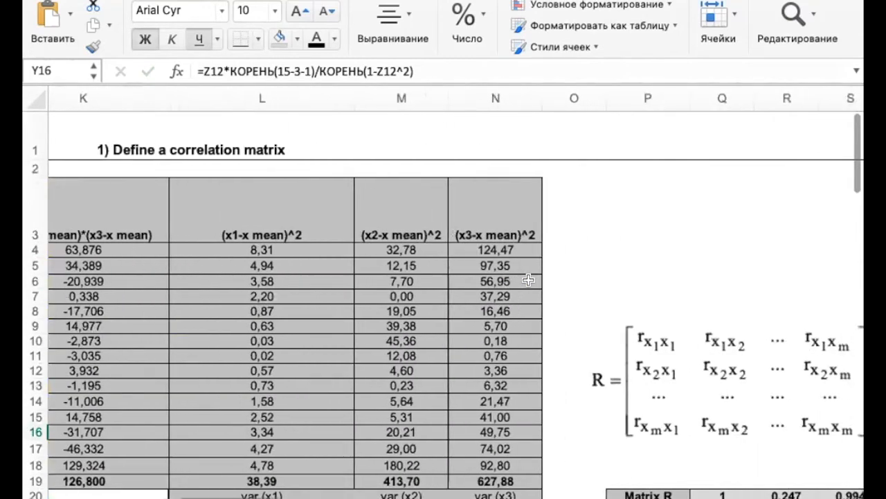
scroll(528, 279, down, 5)
scroll(528, 279, up, 3)
scroll(529, 279, up, 3)
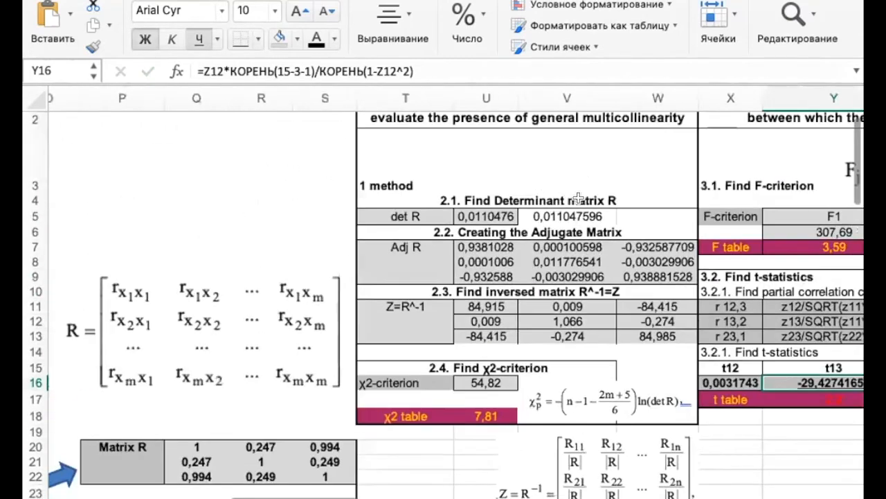
click(567, 217)
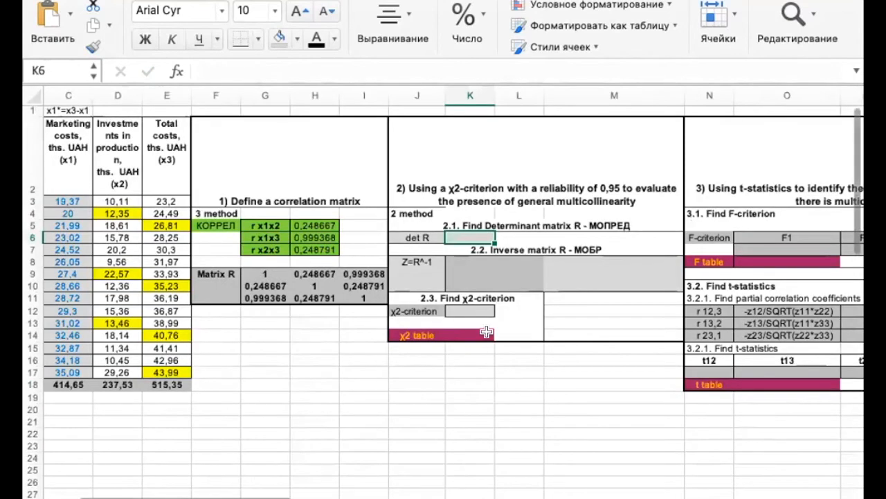
- Calculate the determinant of Matrix R in K6 with =МОПРЕД(G9:I11)
text(=vjg)
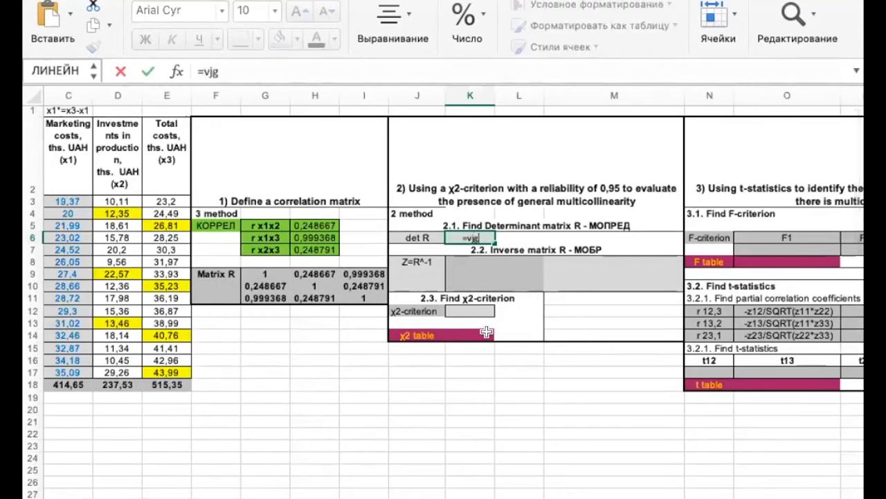
text(моп)
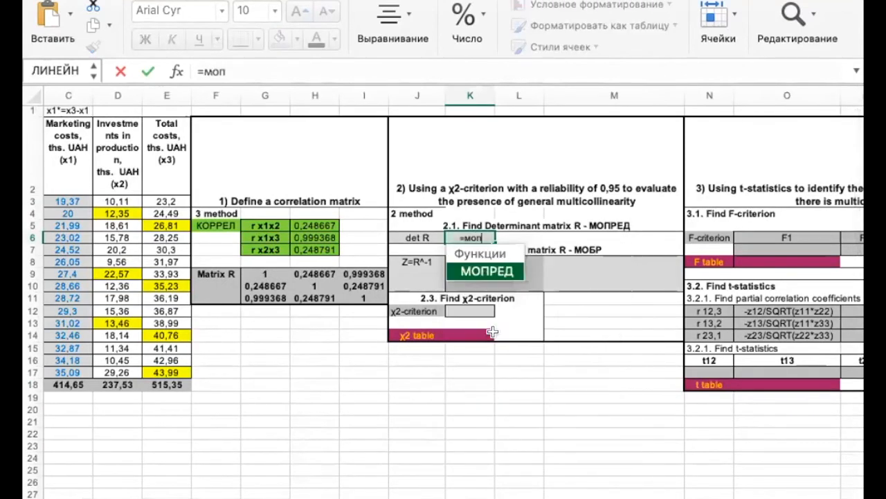
key(Tab)
drag(264, 271, 340, 288)
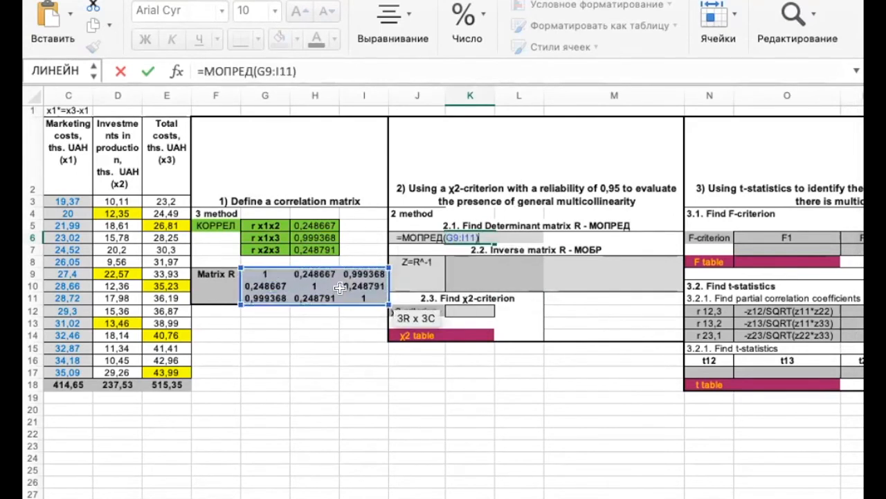
key(Return)
- Calculate the inverse of Matrix R in K8:M10 with the array formula =МОБР(G9:I11)
click(469, 260)
drag(468, 260, 567, 277)
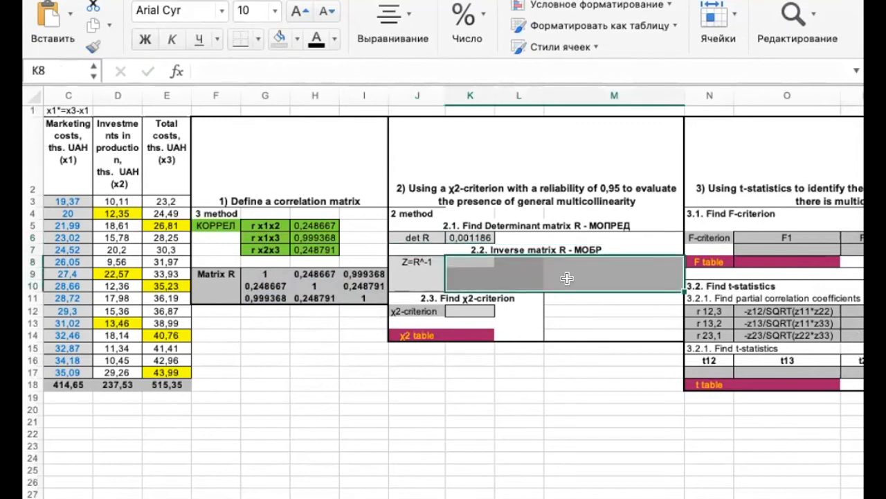
text(=)
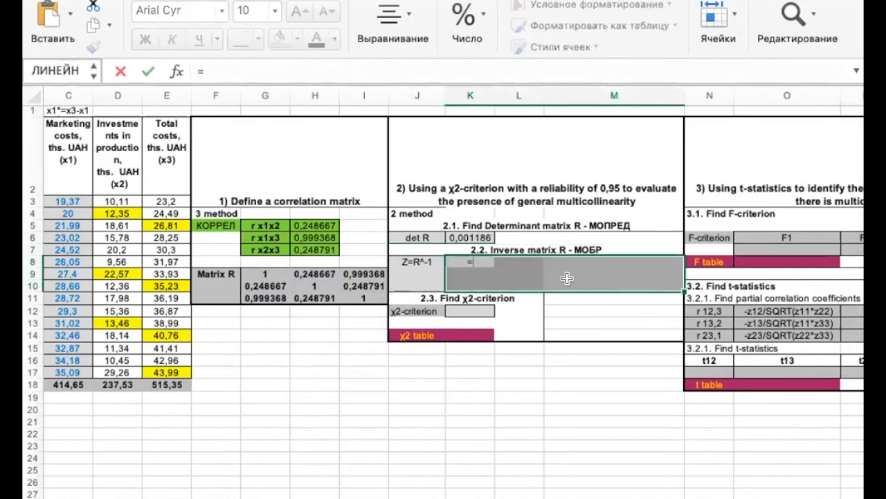
text(мо)
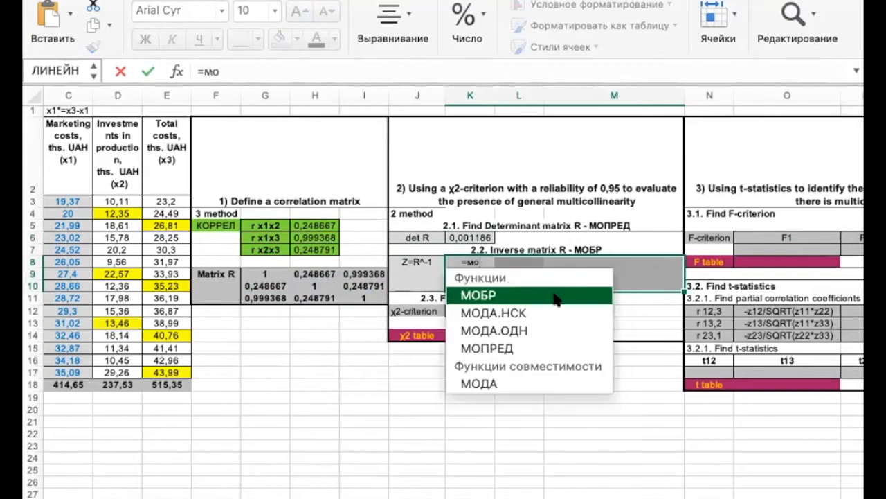
double_click(557, 296)
drag(259, 274, 352, 291)
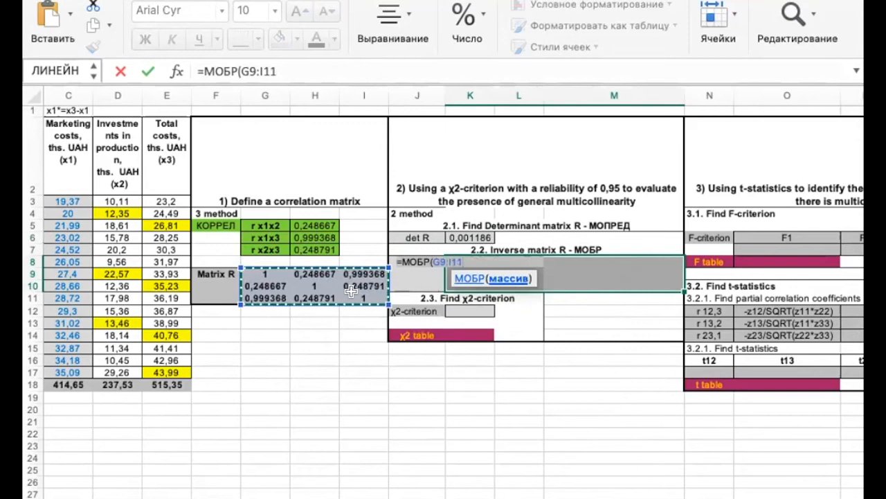
text())
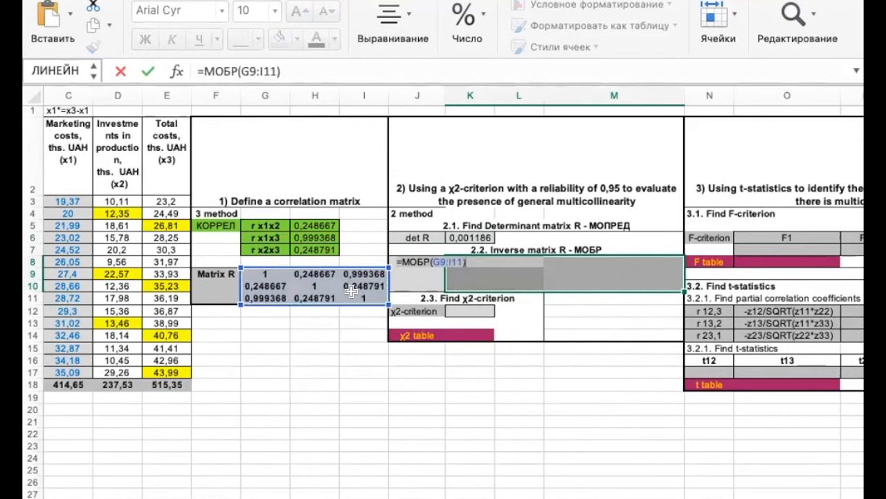
key(ctrl+shift+Return)
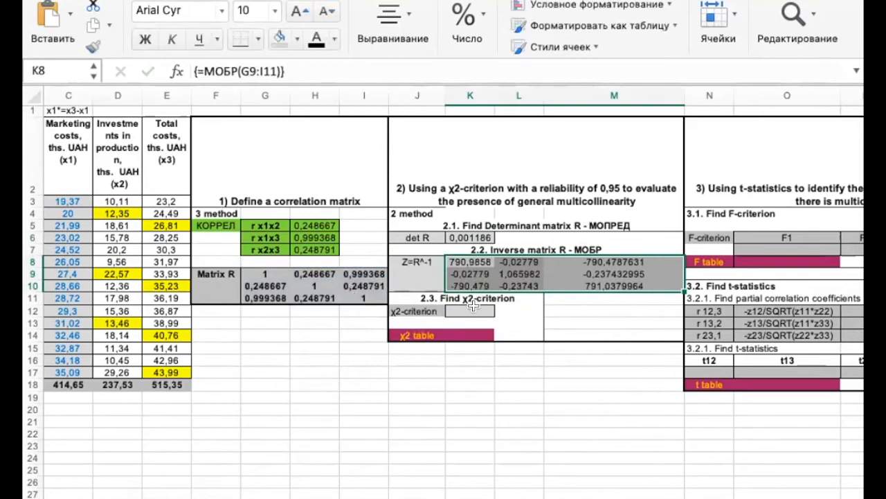
- Copy the χ2 formula image from sheet 1 and place it beside the χ2-criterion cell K12
click(473, 309)
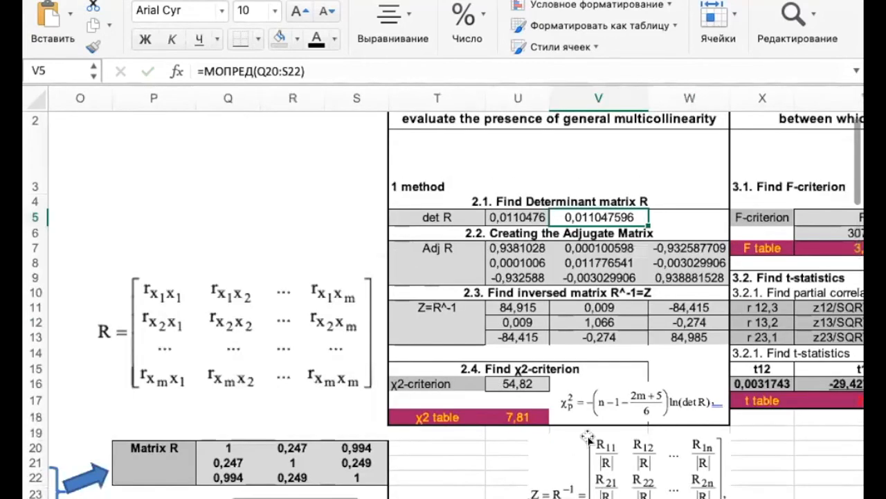
click(637, 396)
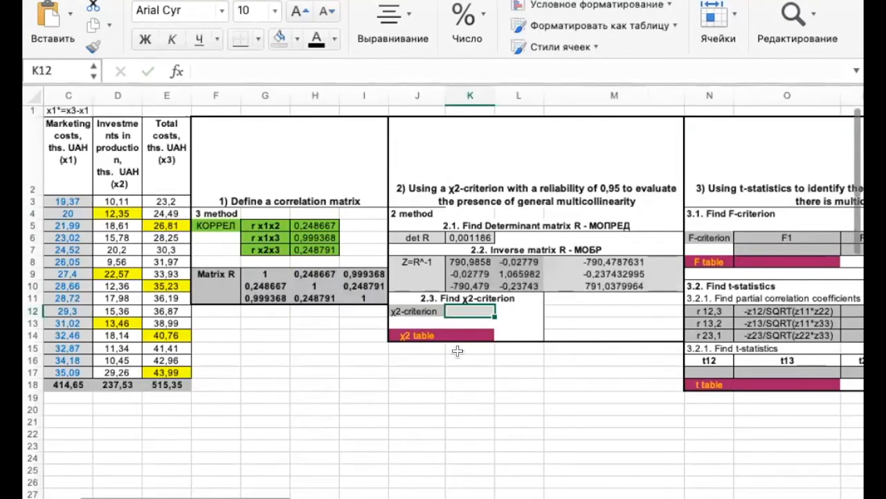
key(ctrl+v)
click(458, 305)
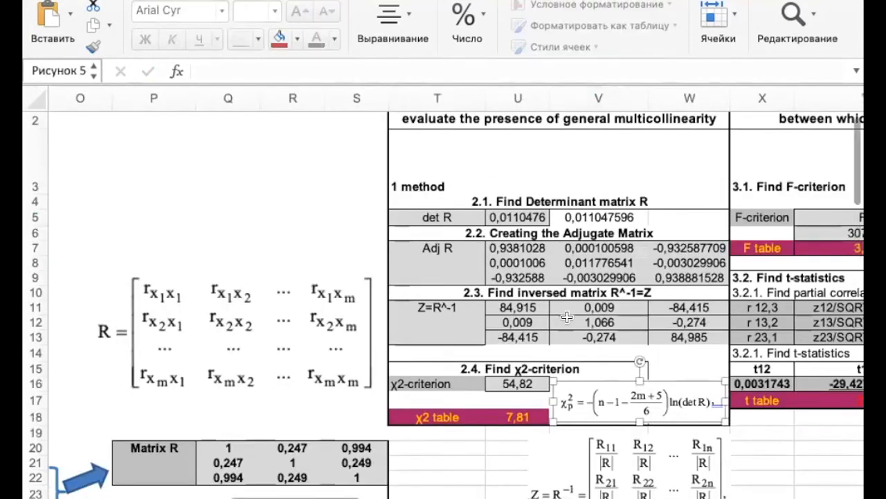
- Copy the χ2-criterion formula from U16 on sheet 1 into K12 and widen column K
click(508, 382)
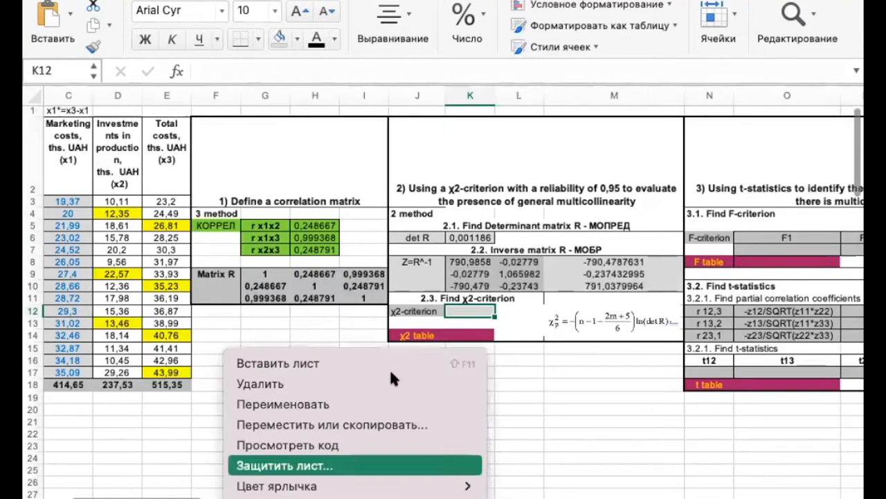
click(518, 295)
click(468, 321)
click(467, 310)
text(=-(#ССЫЛКА!-1-(2*3+5)/6)*LN(K1))
drag(495, 97, 532, 96)
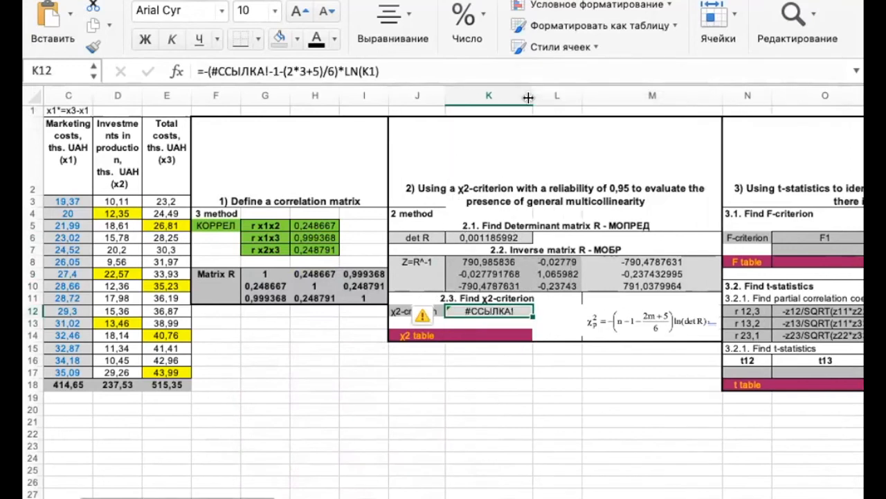
- Replace the broken reference in the χ2-criterion formula in K12 with A17, the last observation number
double_click(490, 310)
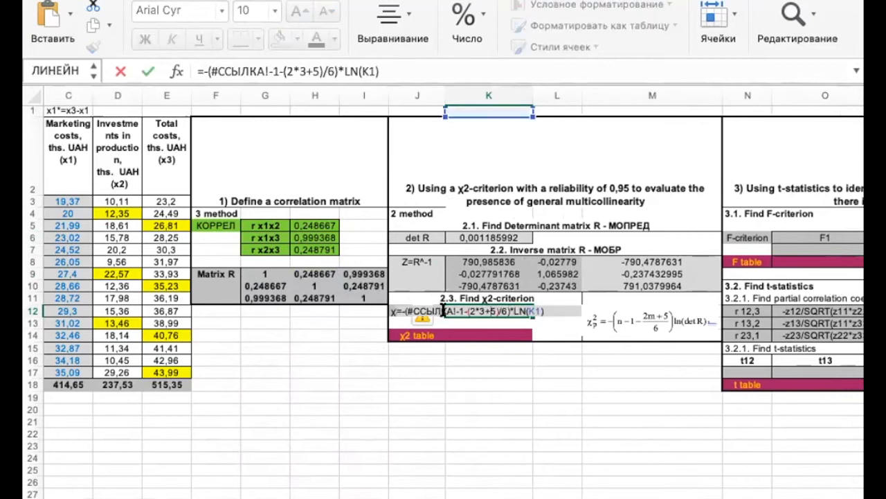
key(BackSpace)
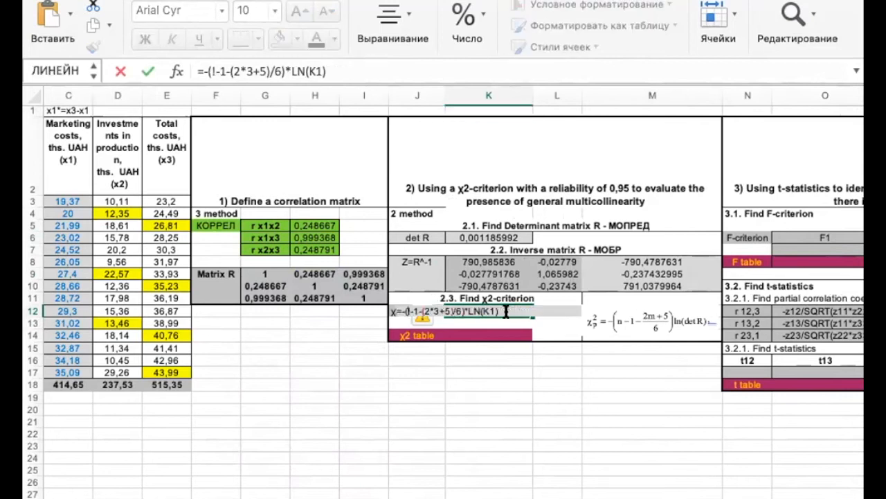
key(Delete)
scroll(160, 337, left, 3)
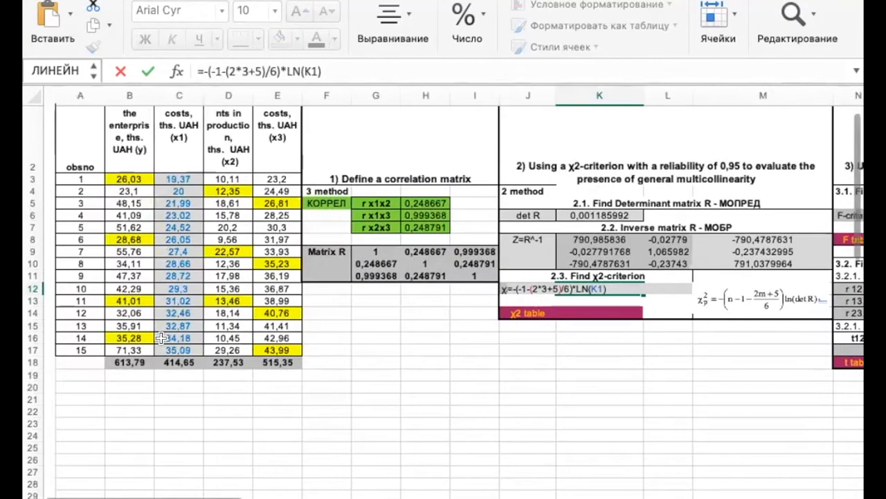
click(70, 351)
key(Return)
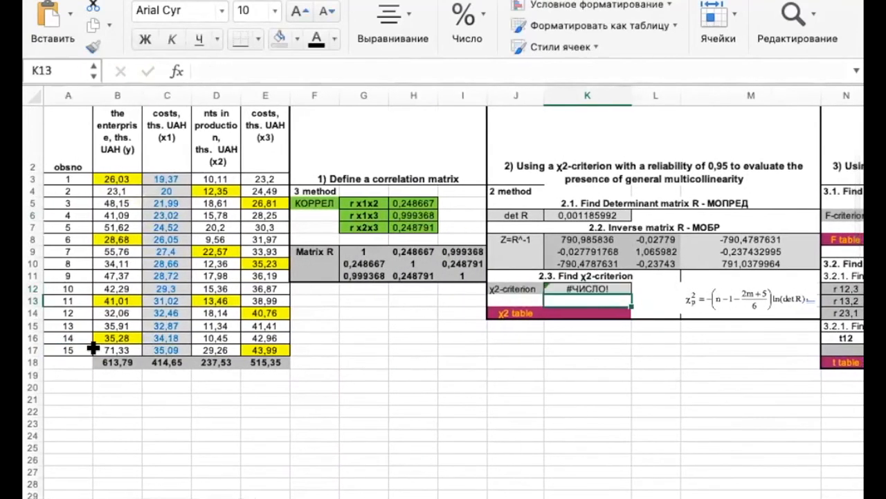
- Change the LN argument in K12 to the determinant cell K6, making the formula =-(A17-1-(2*3+5)/6)*LN(K6), and check its references
click(595, 289)
double_click(604, 289)
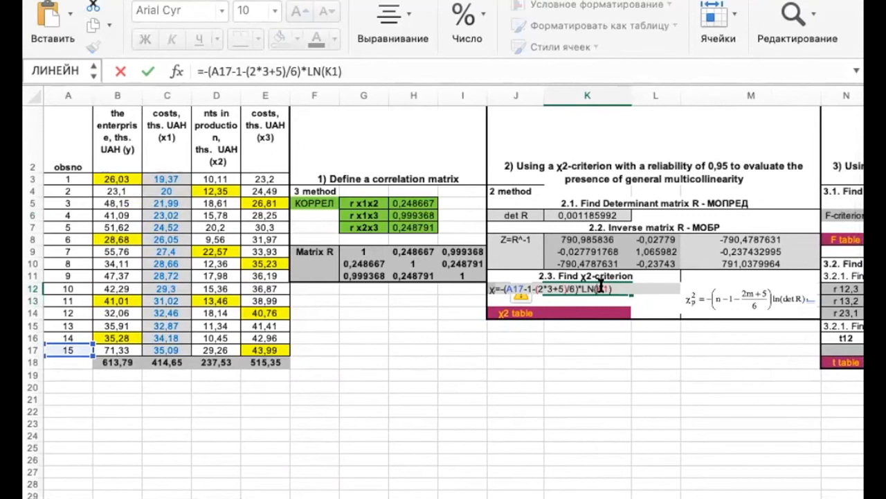
click(601, 290)
key(BackSpace)
key(BackSpace)
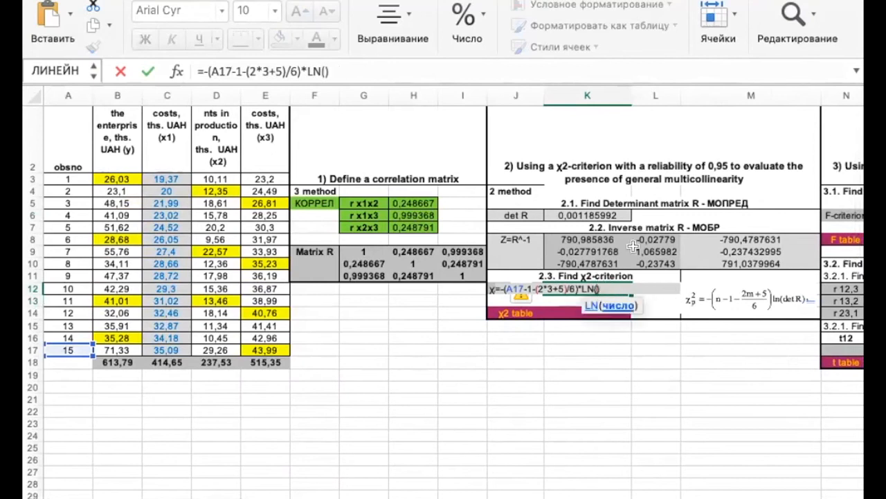
click(604, 212)
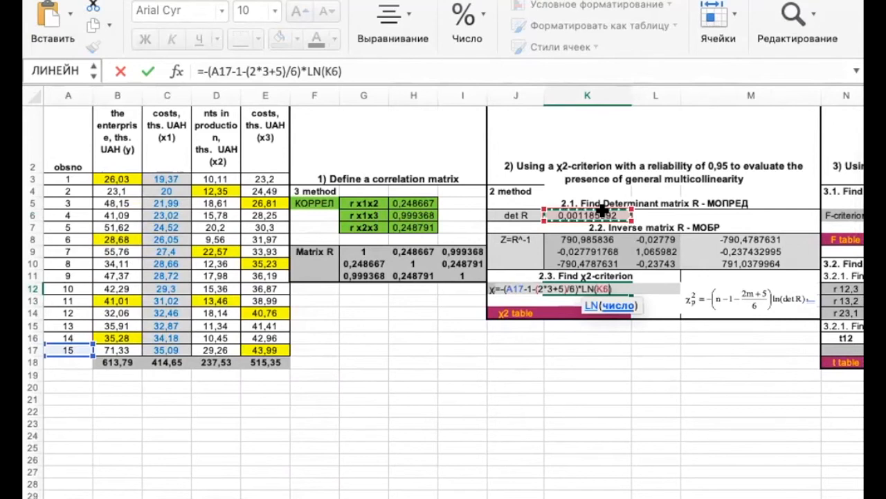
key(Return)
double_click(607, 287)
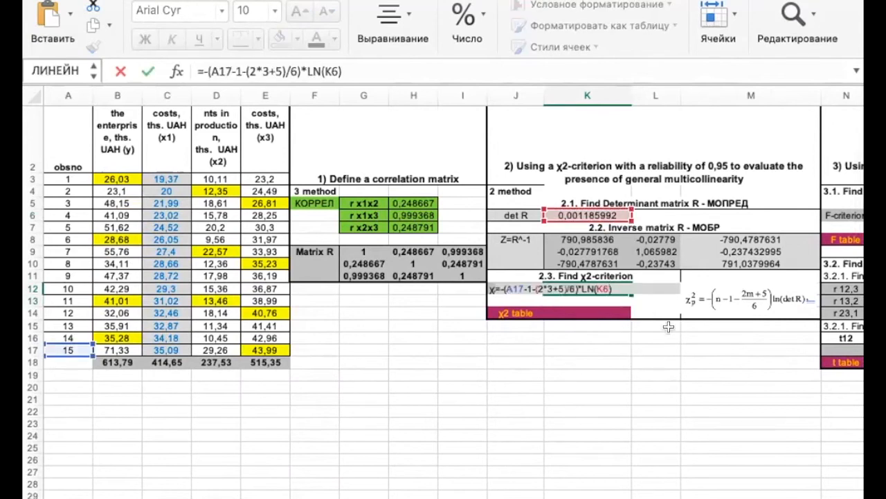
key(Escape)
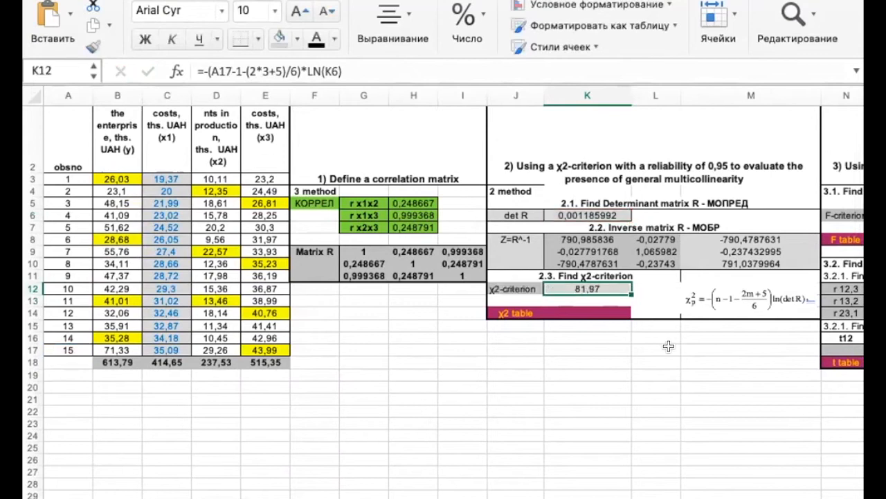
- Copy the χ2 table formula =ХИ2ОБР(0,05;3) from U18 on sheet 1 into K14
scroll(669, 327, right, 2)
scroll(668, 327, up, 1)
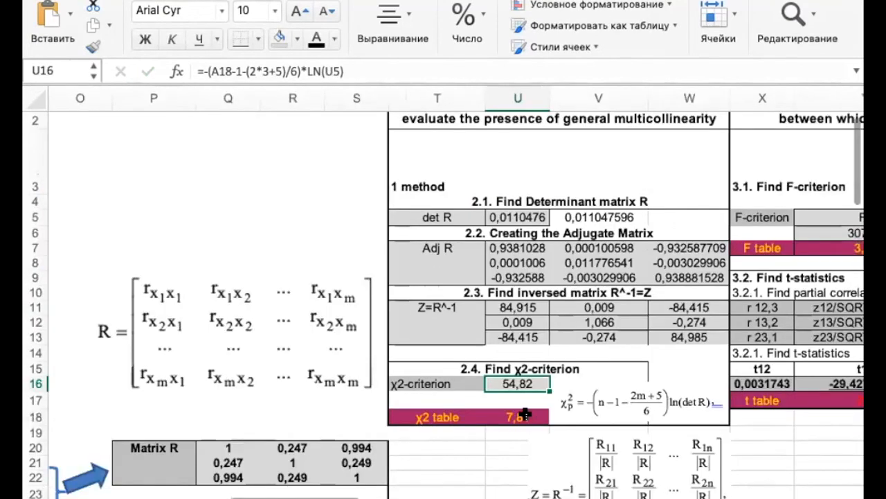
click(526, 414)
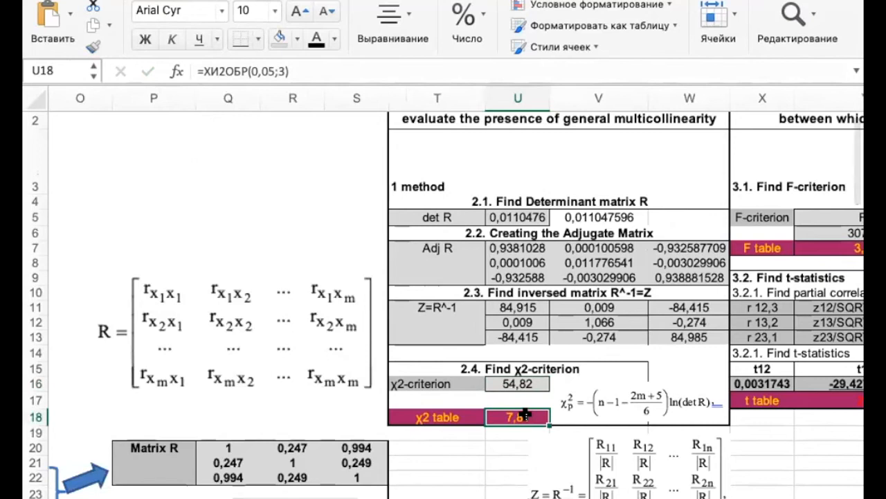
key(super+c)
key(ctrl+Page_Down)
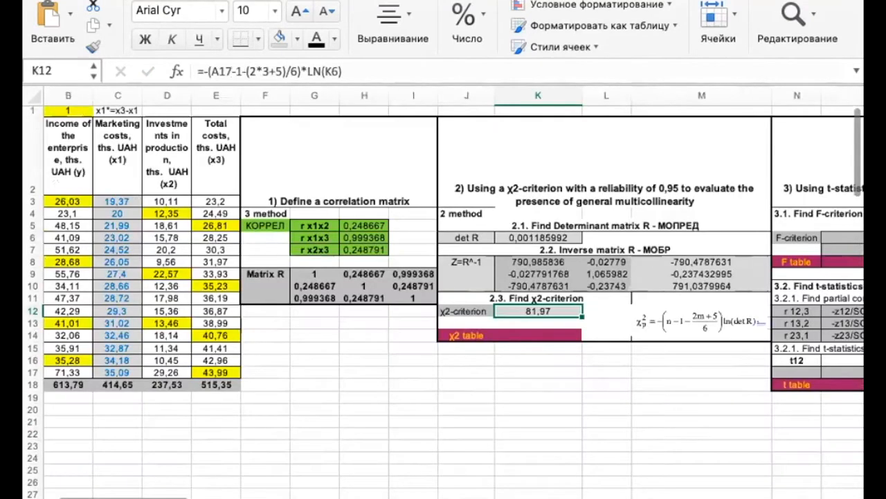
click(557, 335)
key(super+v)
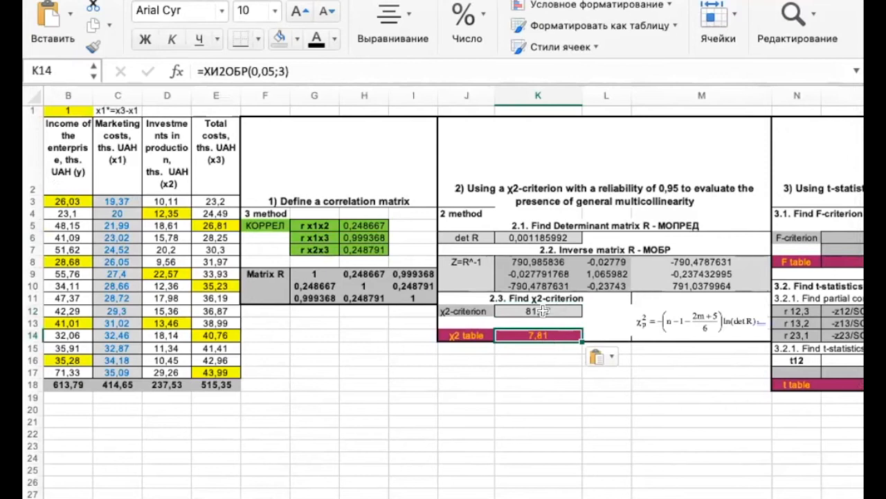
drag(118, 201, 188, 368)
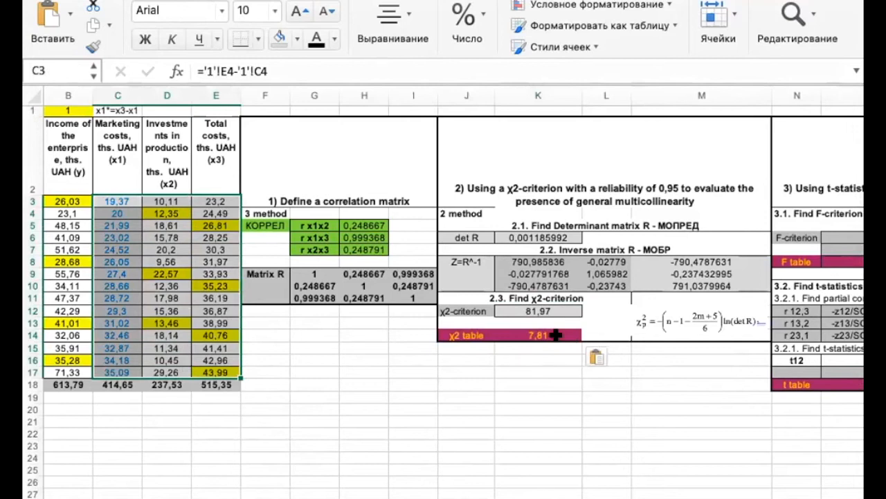
- Copy the F-criterion and F table cells Y6:AA7 from sheet 1 into the F-criterion block starting at O7
scroll(530, 378, right, 10)
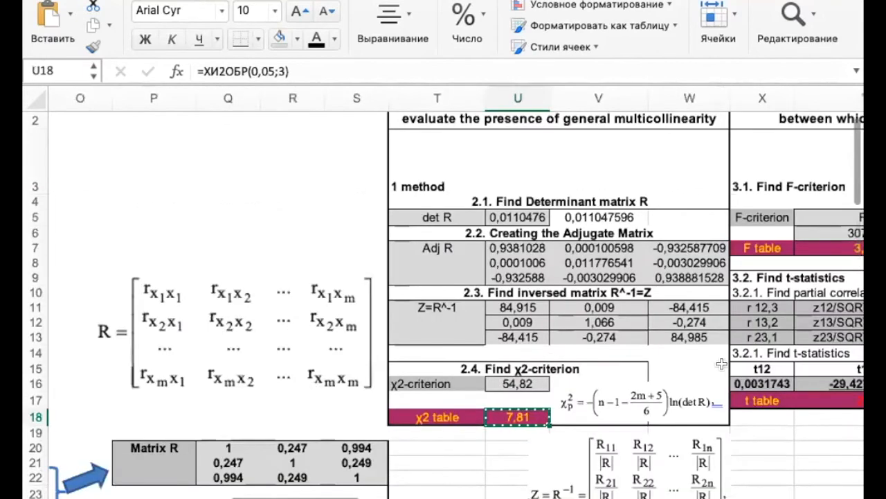
scroll(725, 362, up, 2)
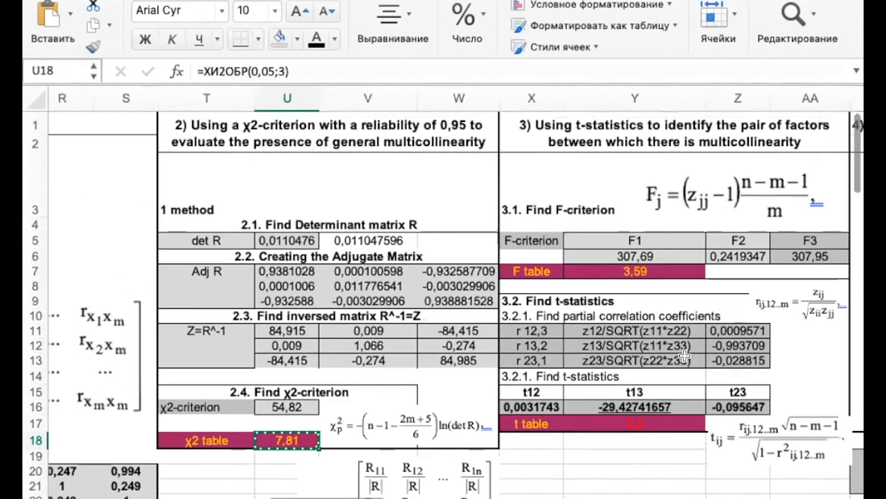
scroll(689, 357, right, 4)
drag(547, 247, 663, 241)
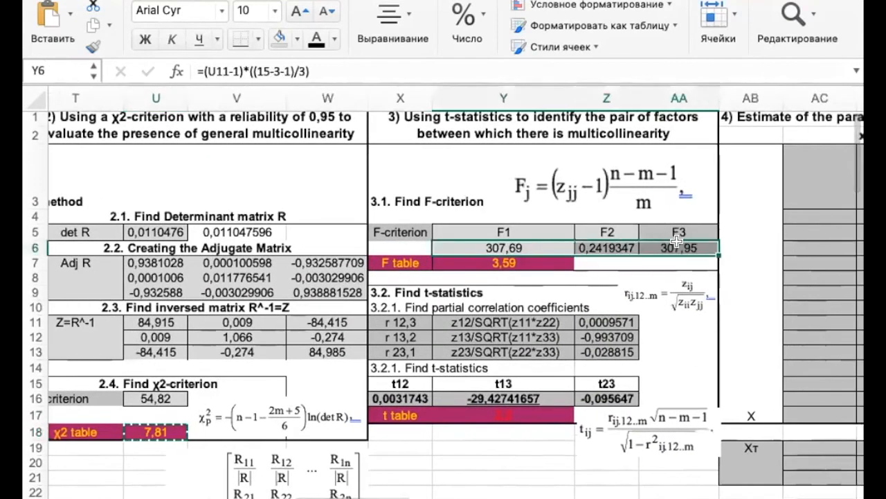
drag(561, 245, 668, 259)
key(ctrl+c)
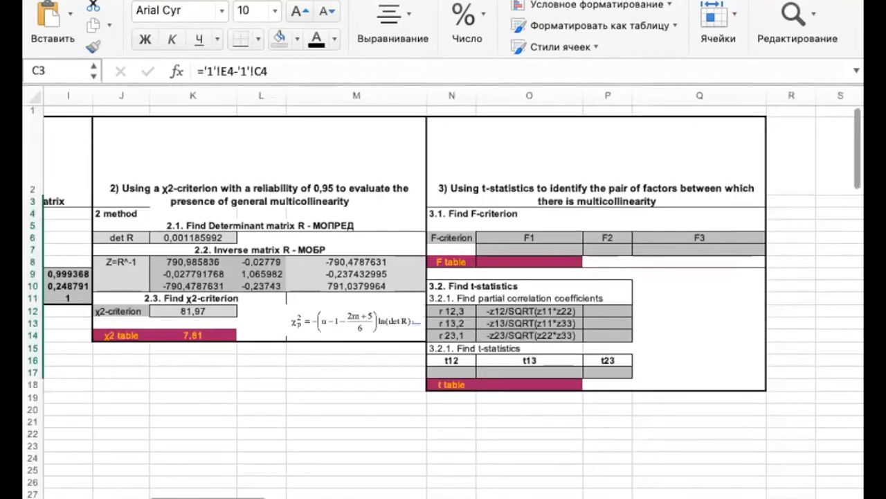
click(549, 249)
key(ctrl+v)
- Inspect which cells the copied F1 formula in O7 refers to, leaving it without changes
double_click(549, 249)
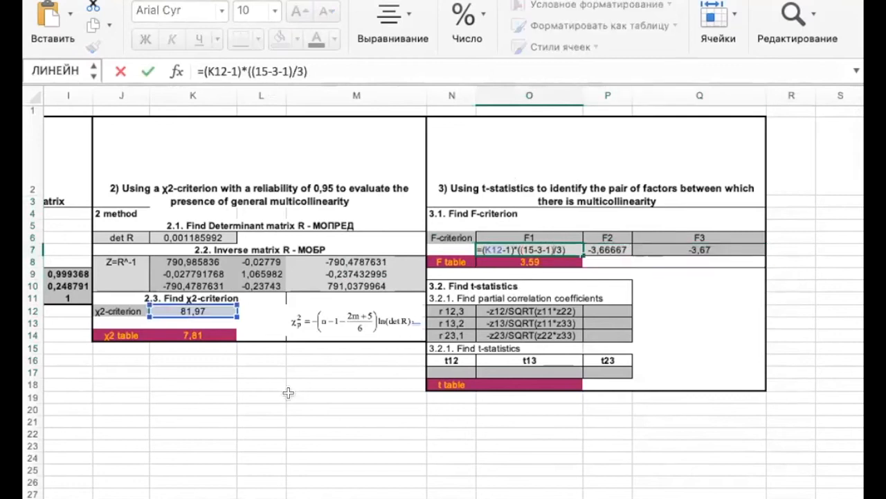
scroll(288, 393, left, 3)
scroll(288, 392, right, 3)
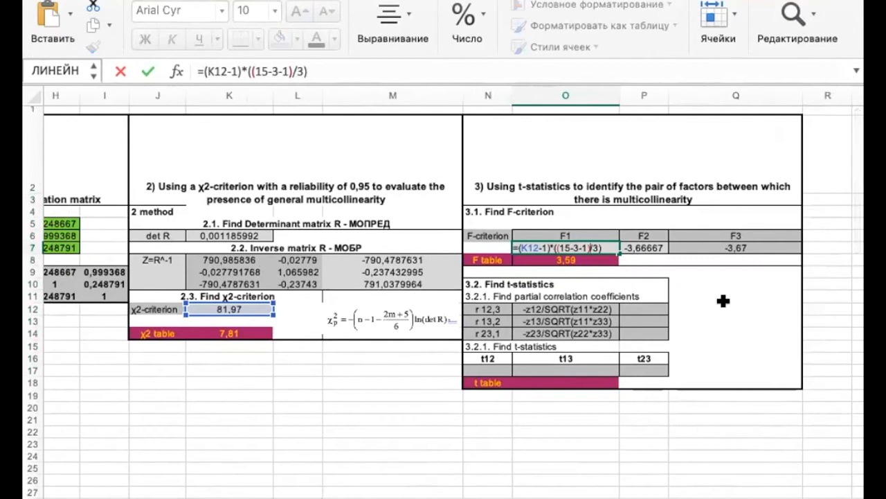
key(Escape)
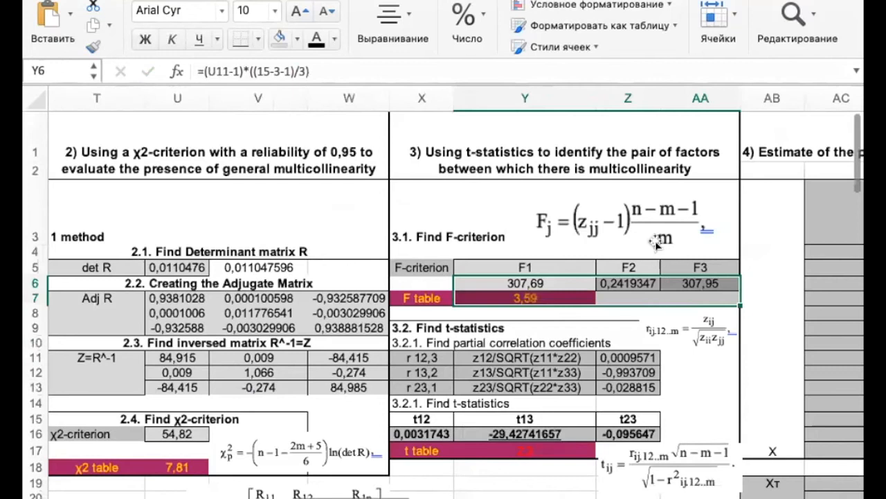
- Copy the Fj formula image from sheet 1 and place it beside the F-criterion block at R6
click(634, 226)
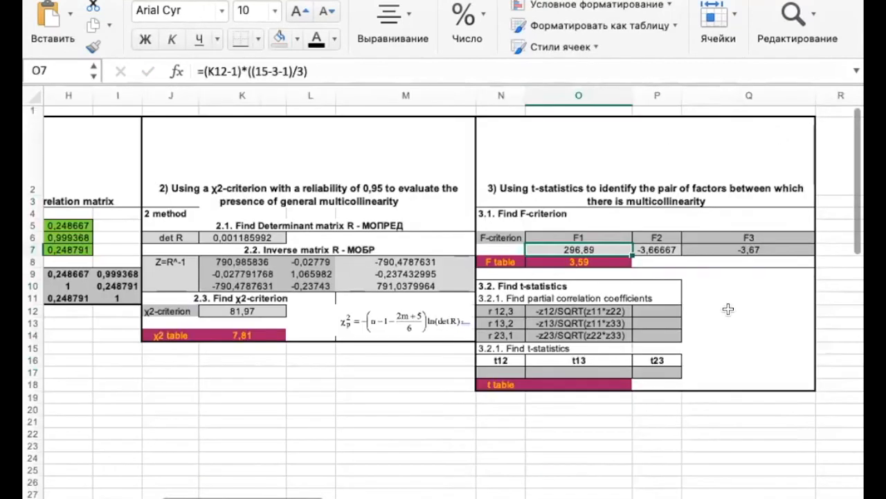
scroll(727, 310, right, 3)
click(752, 238)
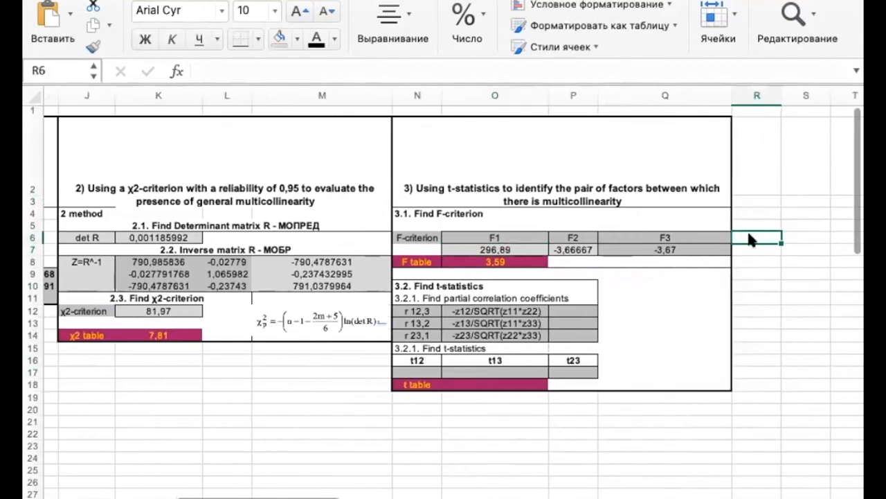
key(super+v)
- Correct the F1 formula in O7 to =(K8-1)*((15-3-1)/3), referring to the first diagonal element of the inverse matrix
double_click(500, 248)
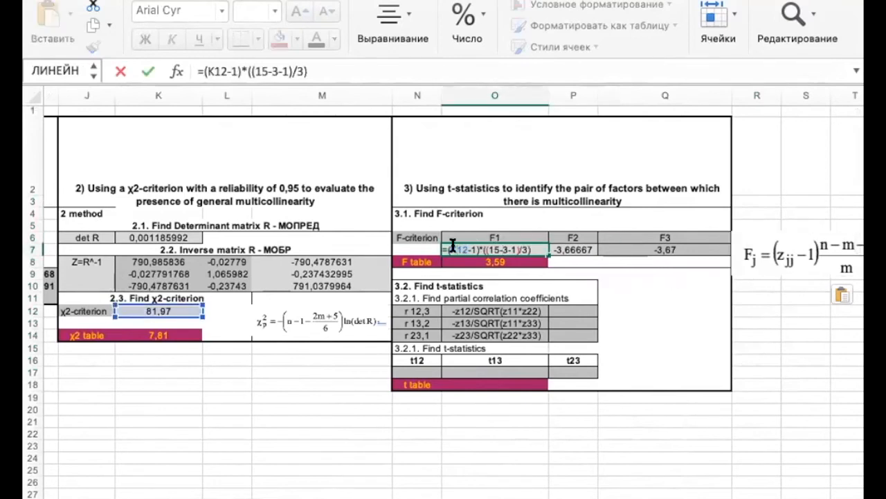
scroll(125, 434, left, 5)
click(171, 255)
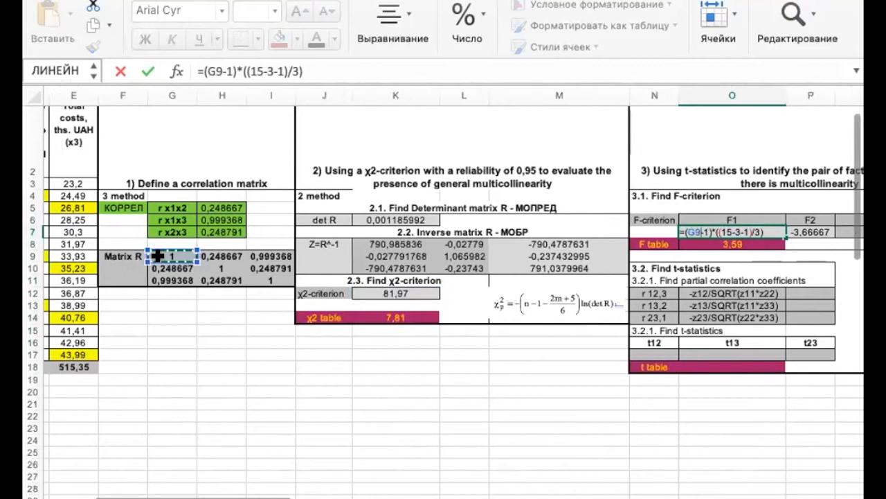
click(396, 244)
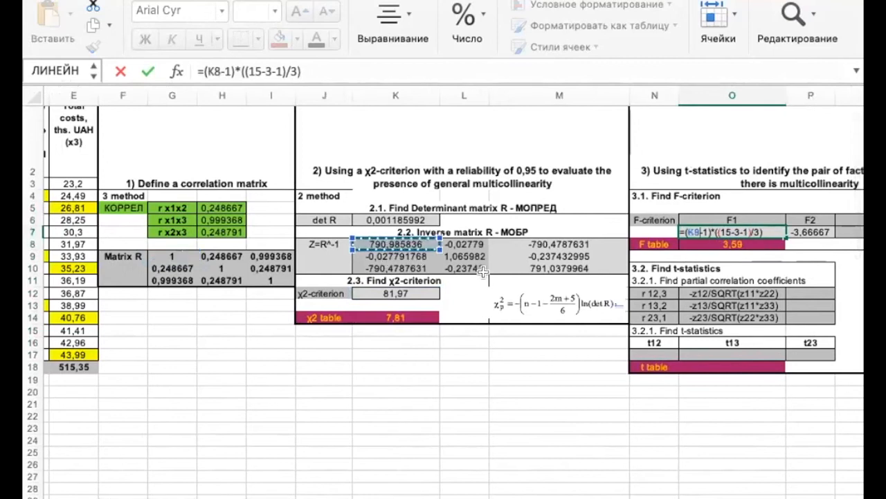
scroll(542, 372, right, 10)
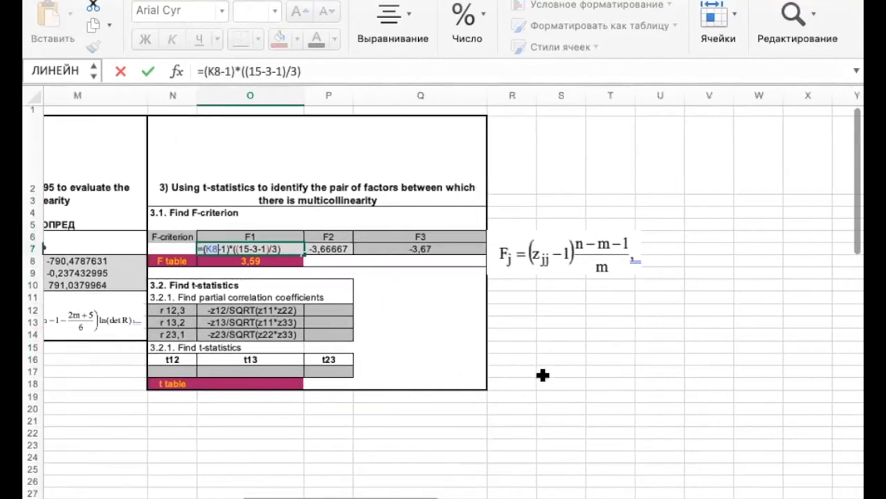
key(Return)
- Correct the F2 formula in P7 to =(L9-1)*((15-3-1)/3), referring to the inverse matrix's second diagonal element
double_click(302, 253)
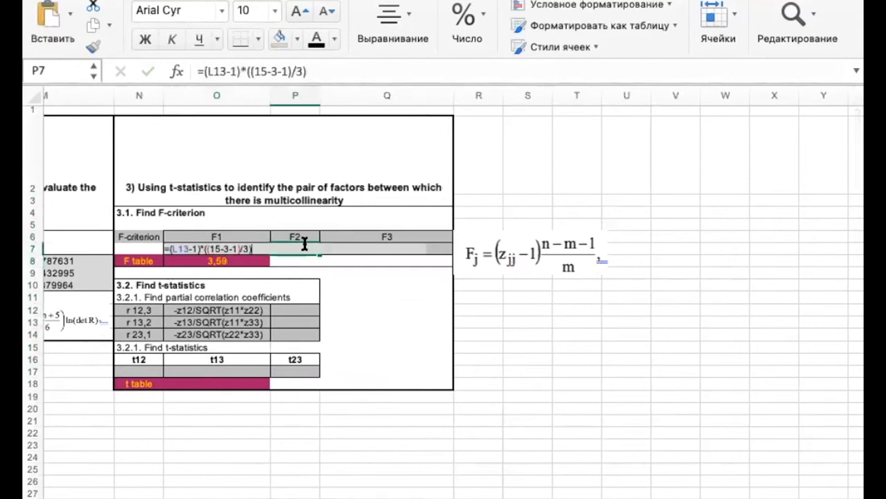
scroll(200, 277, left, 5)
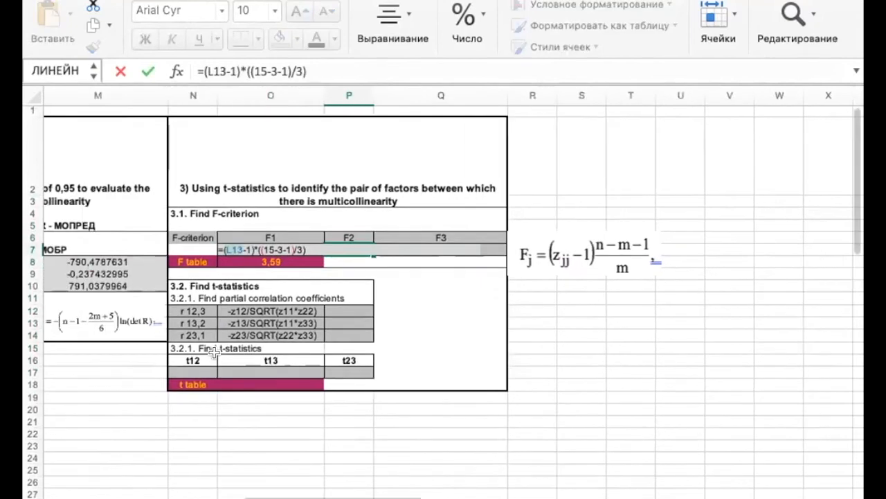
click(327, 263)
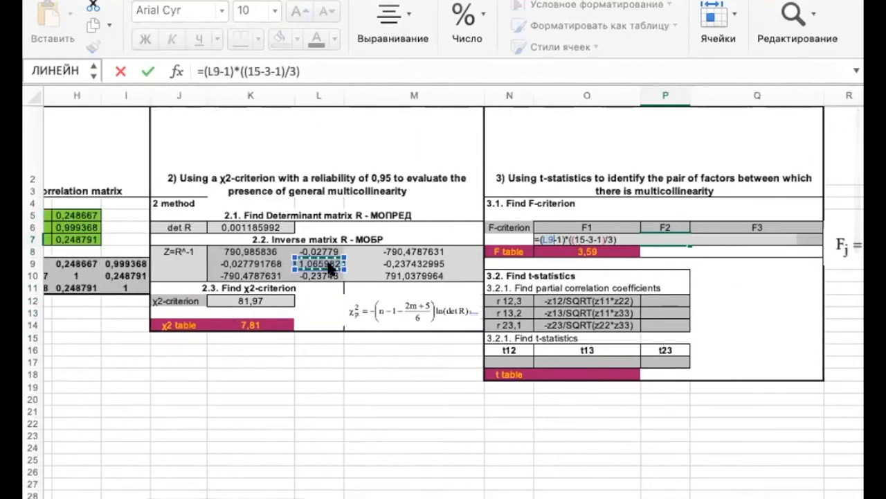
key(Return)
- Correct the F3 formula in Q7 to =(M10-1)*((15-3-1)/3) and review the F1 and F2 formulas
double_click(744, 238)
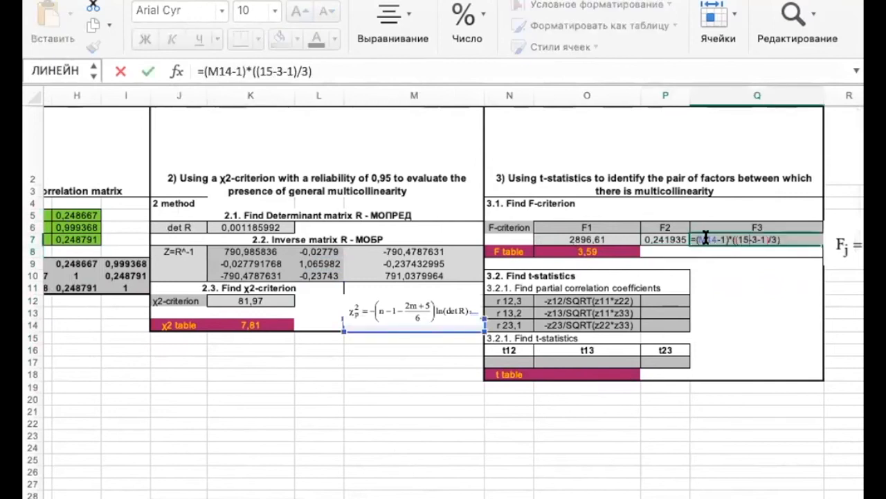
click(393, 275)
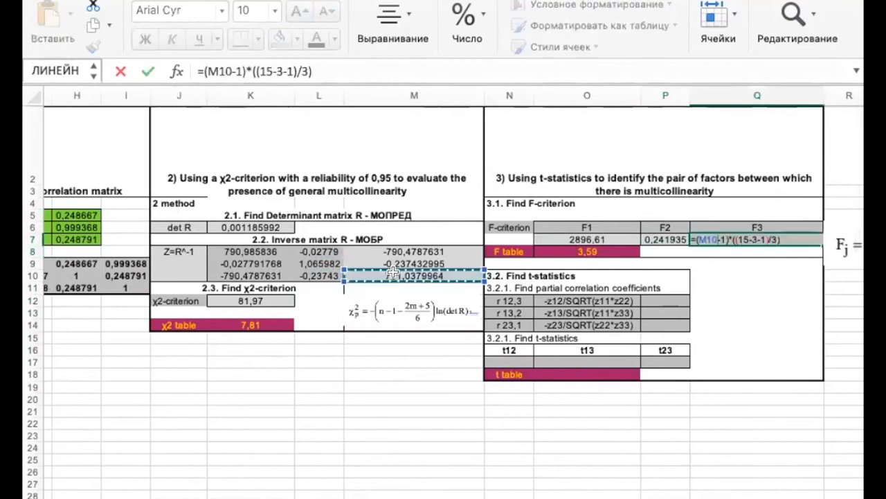
key(Return)
click(615, 236)
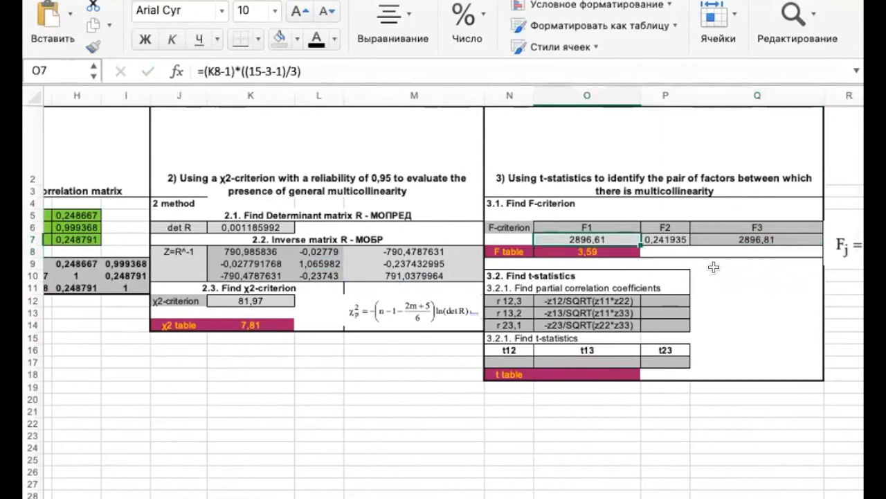
scroll(714, 266, right, 1)
scroll(713, 267, up, 1)
key(Right)
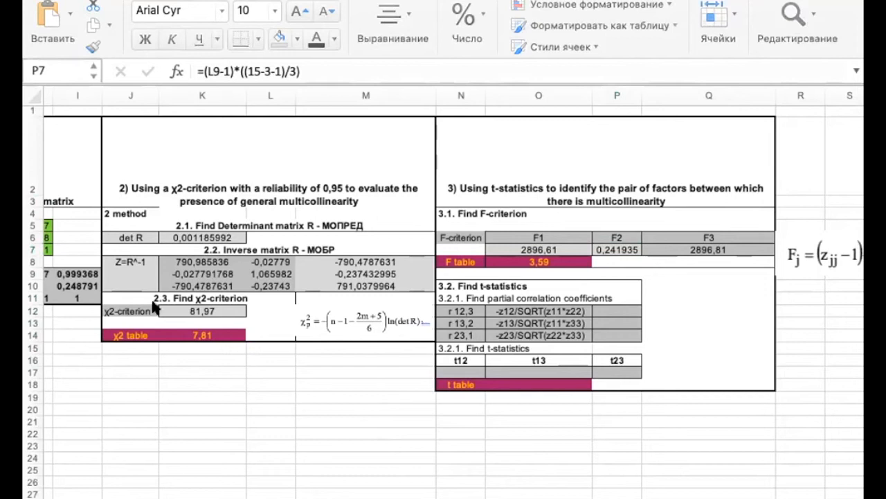
- Copy the partial correlation formulas Z11:Z13 from sheet 1 into P12:P14, with the rij formula image beside them
click(834, 430)
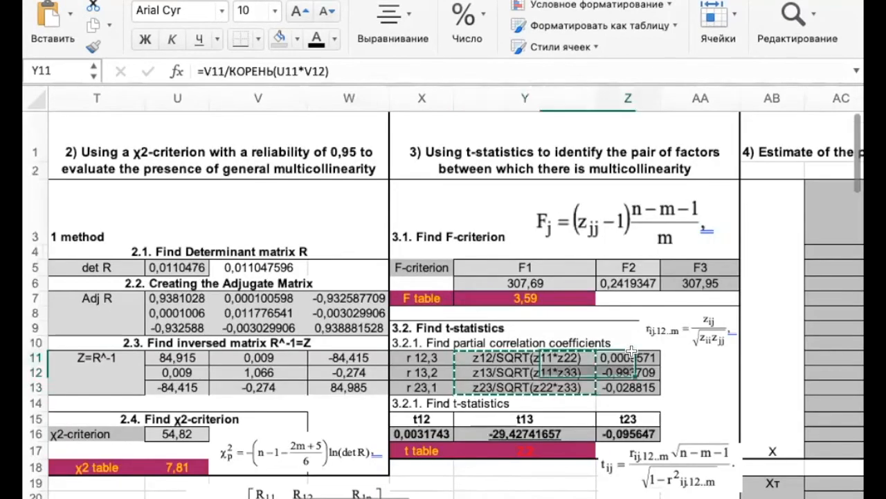
drag(628, 358, 628, 387)
key(cmd+c)
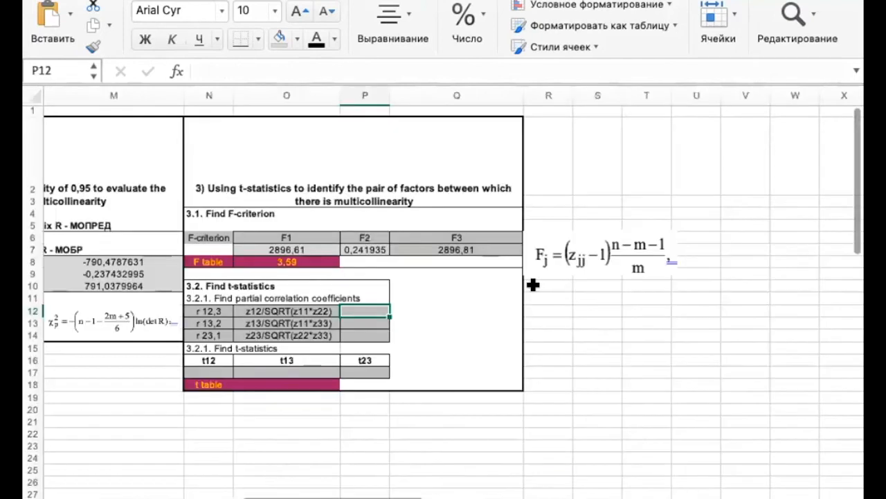
key(super+v)
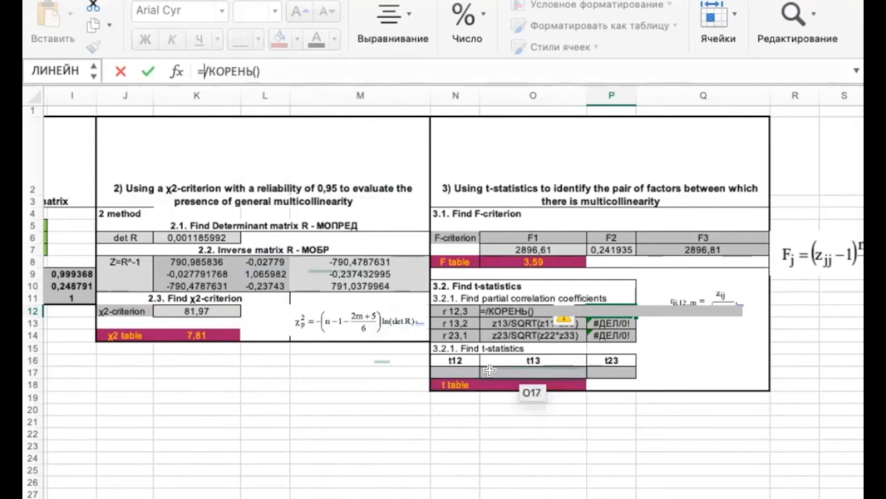
- Set the r 12,3 partial correlation formula in P12 to =L8/КОРЕНЬ(K8*L9)
click(263, 262)
click(267, 72)
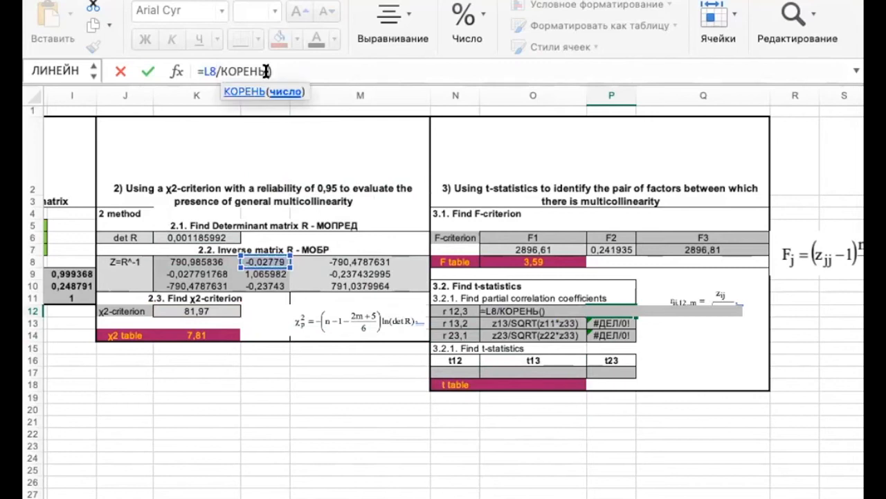
click(201, 257)
text(*)
click(260, 269)
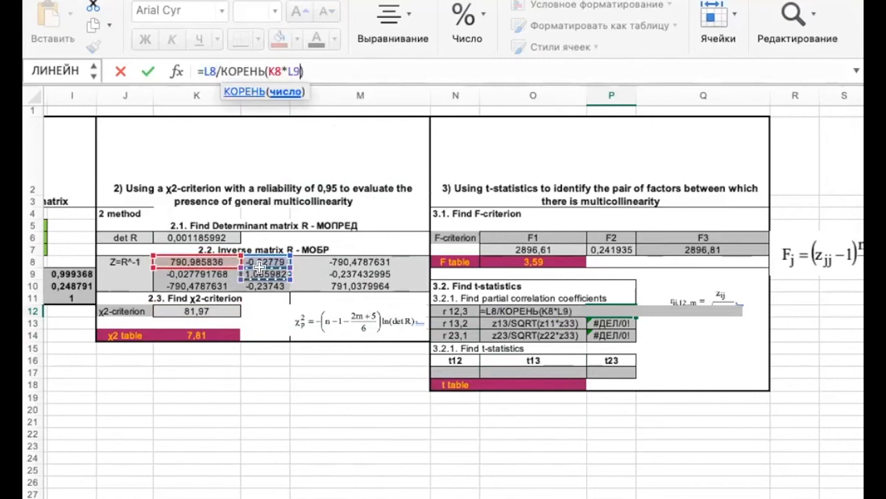
key(Return)
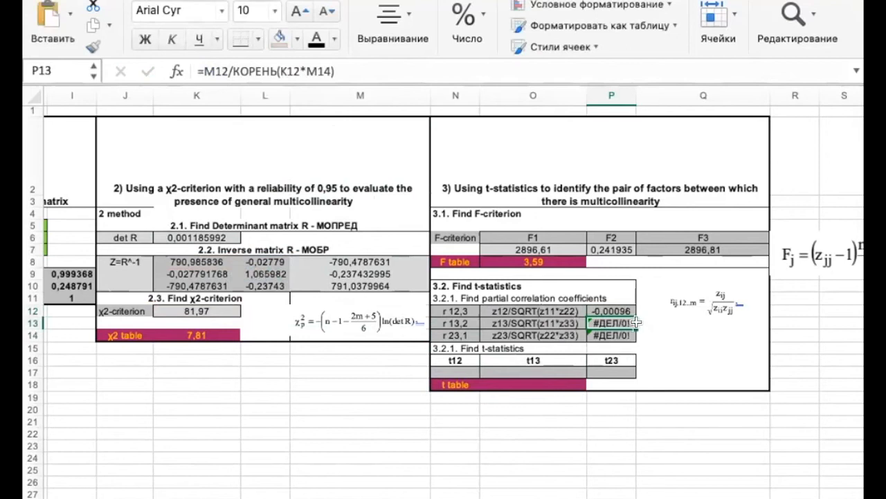
- Replace the references in the r 13,2 formula in P13 so it reads =M8/КОРЕНЬ(K8*M10)
double_click(611, 323)
click(326, 62)
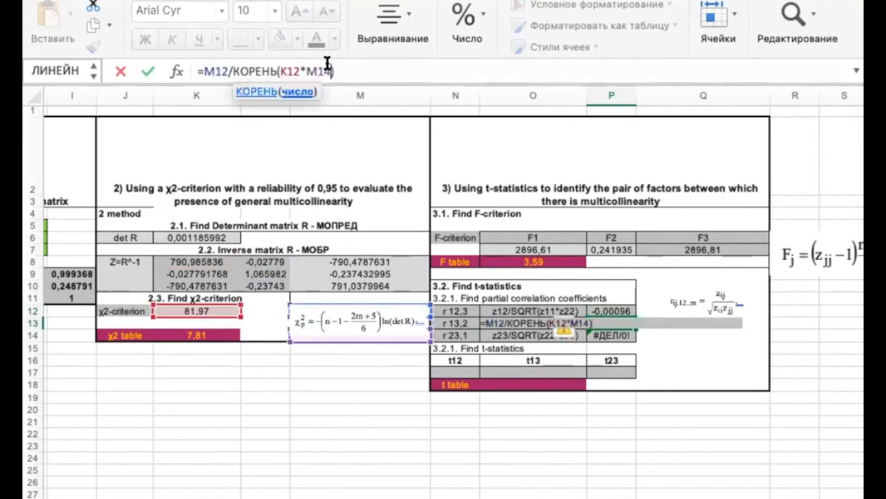
key(BackSpace)
key(BackSpace)
key(BackSpace)
key(BackSpace)
key(BackSpace)
key(BackSpace)
key(BackSpace)
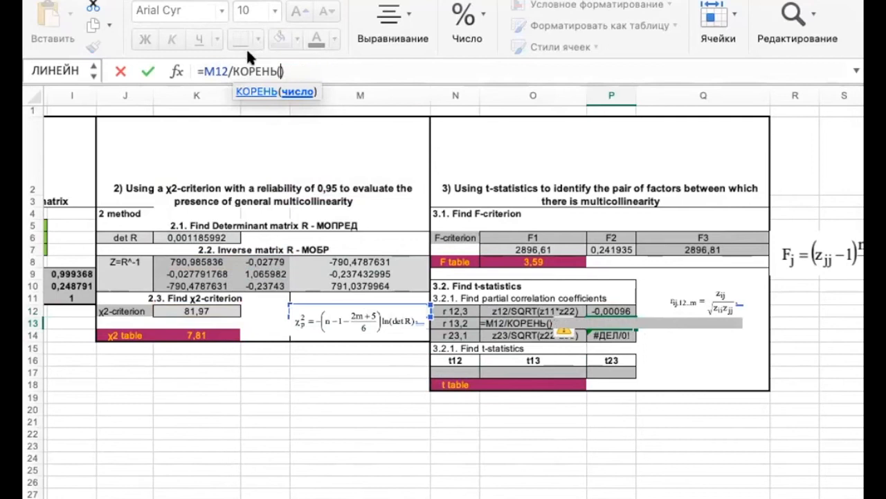
click(226, 62)
key(BackSpace)
key(BackSpace)
key(BackSpace)
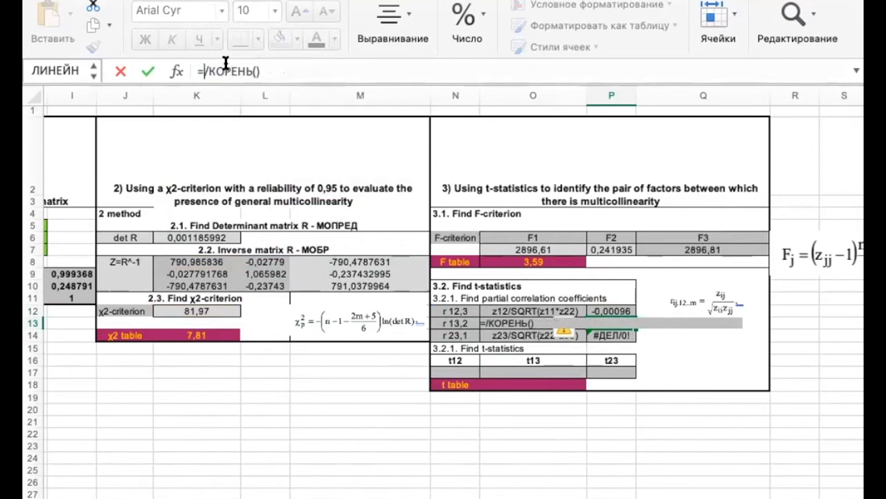
click(355, 257)
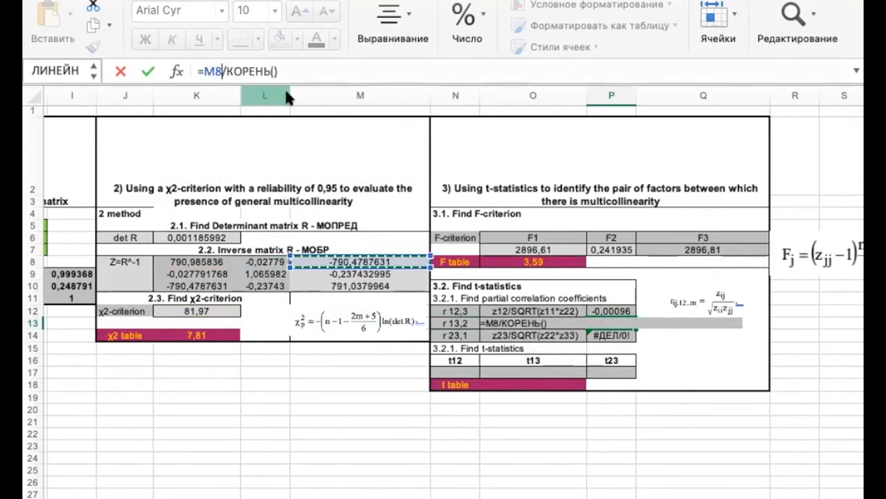
click(274, 71)
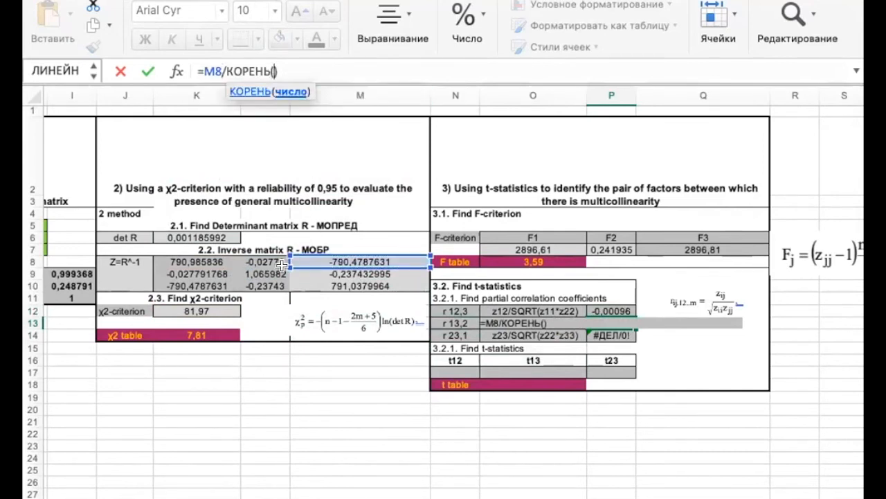
click(174, 258)
text(*)
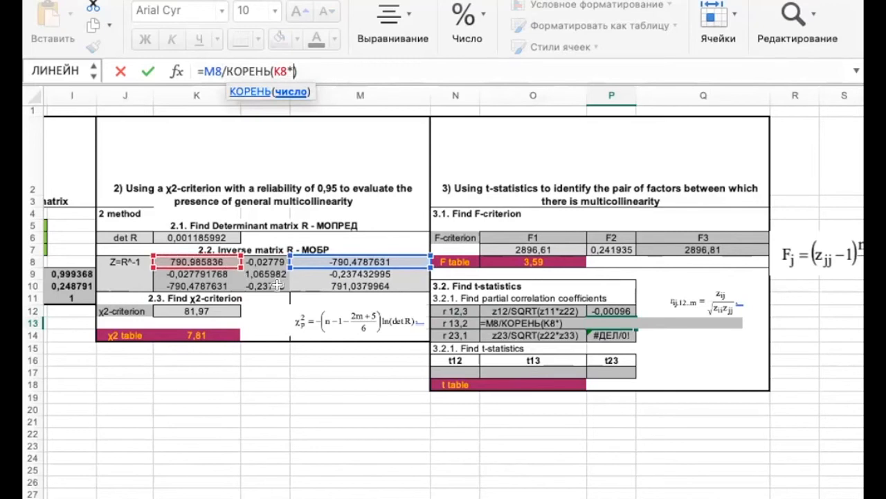
click(335, 296)
click(333, 280)
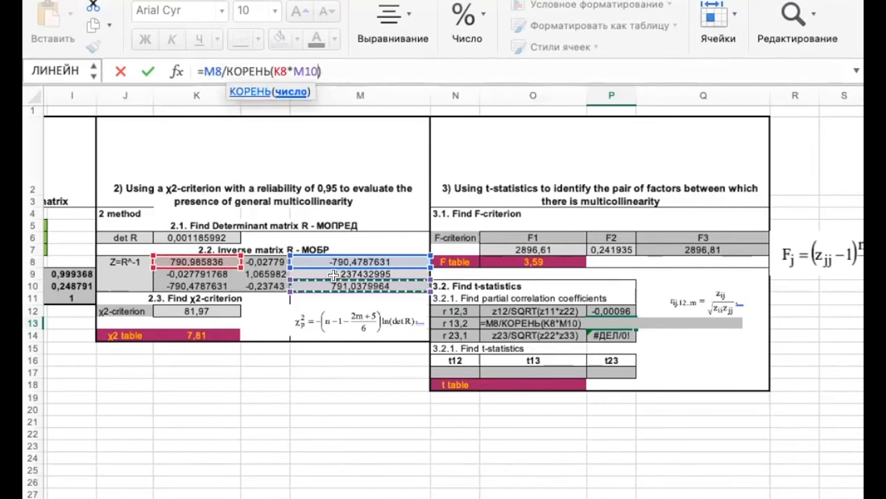
key(Return)
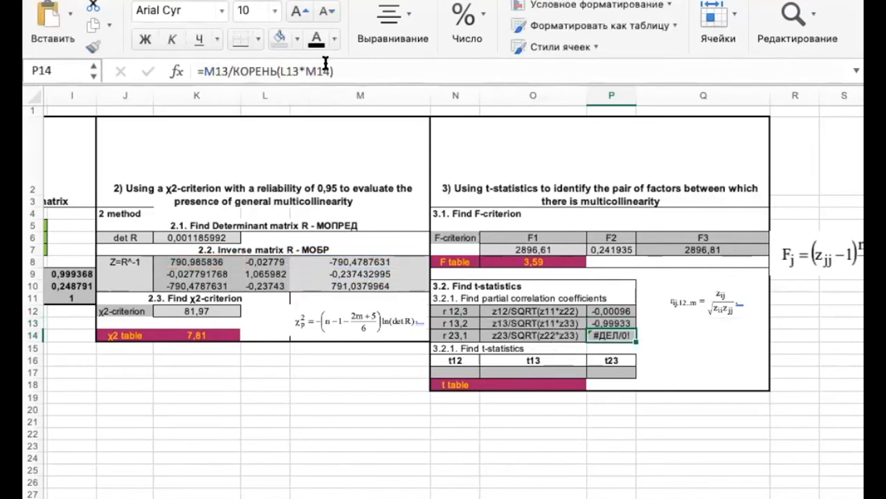
- Replace the references in the r 23,1 formula in P14 so it reads =M9/КОРЕНЬ(L9*M10)
click(327, 70)
key(BackSpace)
key(BackSpace)
key(BackSpace)
key(BackSpace)
key(BackSpace)
key(BackSpace)
key(BackSpace)
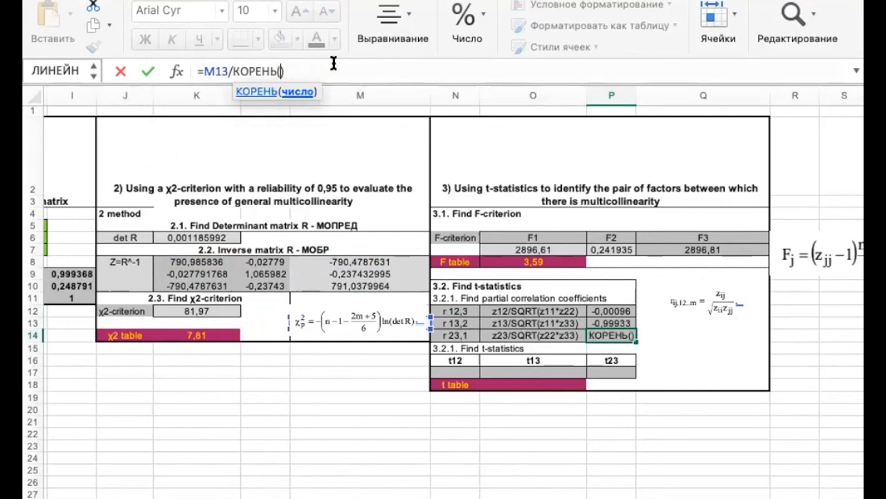
click(228, 70)
key(BackSpace)
key(BackSpace)
key(BackSpace)
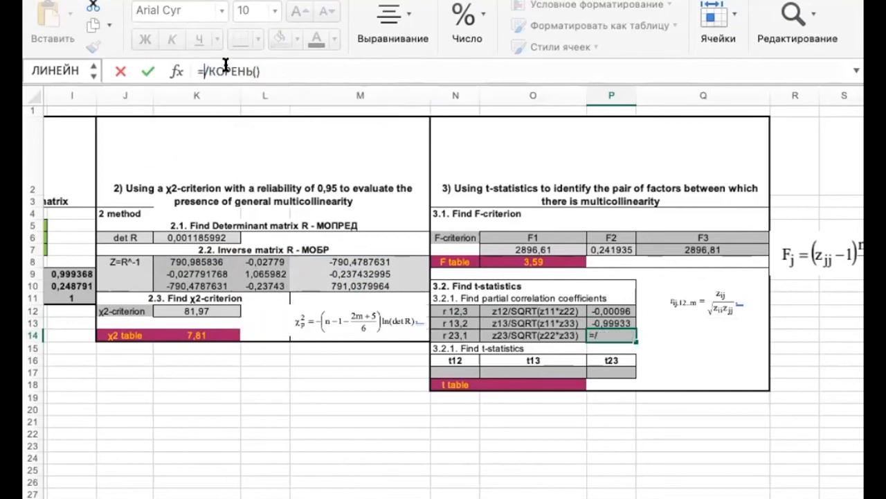
click(267, 281)
click(346, 274)
click(273, 70)
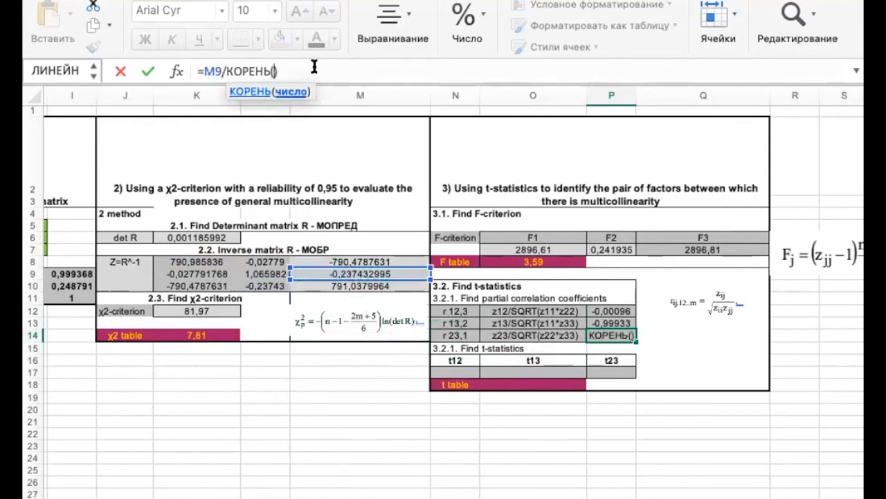
click(262, 273)
text(*)
click(349, 280)
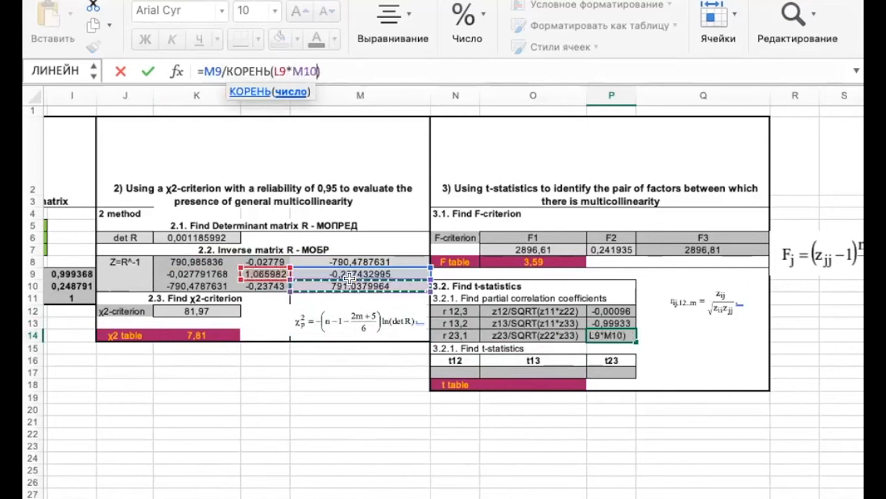
key(Return)
- Copy the t-statistics formulas X16:Z16 from sheet 1 into N17:P17 and check the references of the t12 formula
click(459, 370)
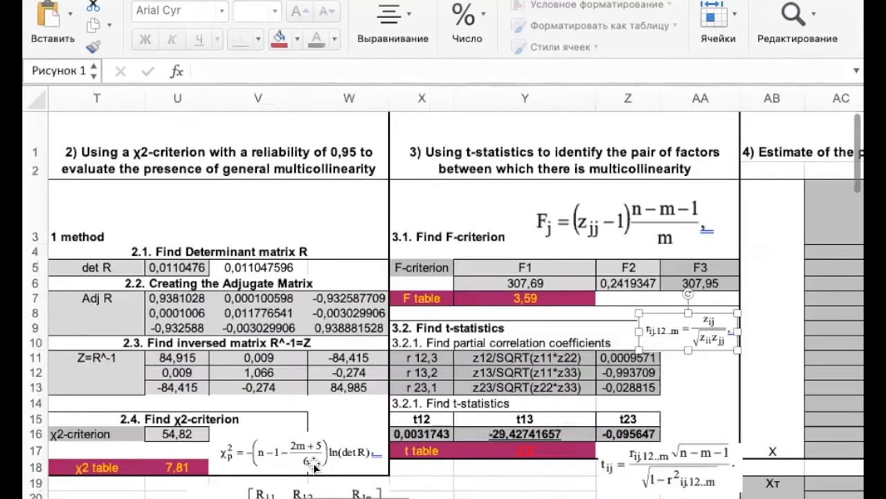
drag(437, 433, 608, 427)
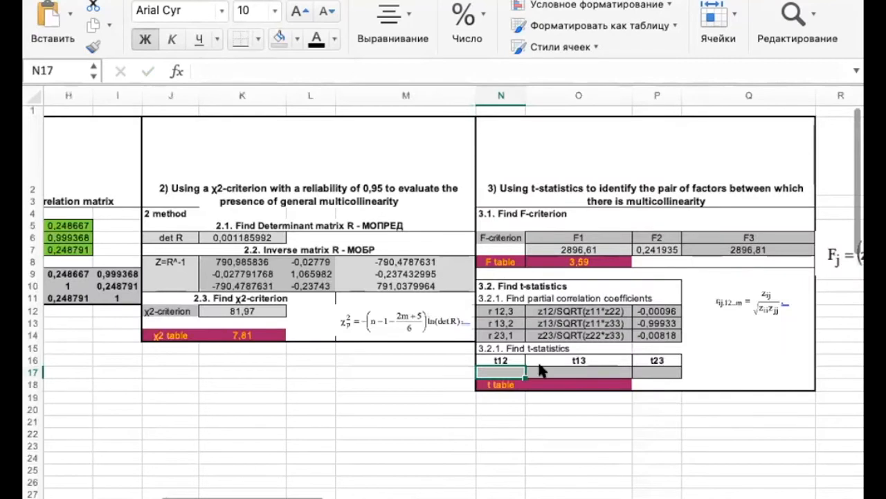
key(ctrl+v)
double_click(506, 370)
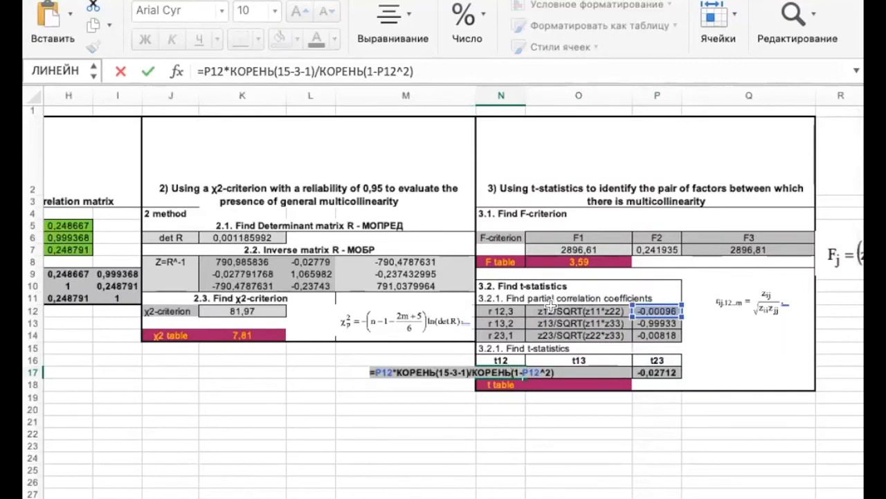
key(Return)
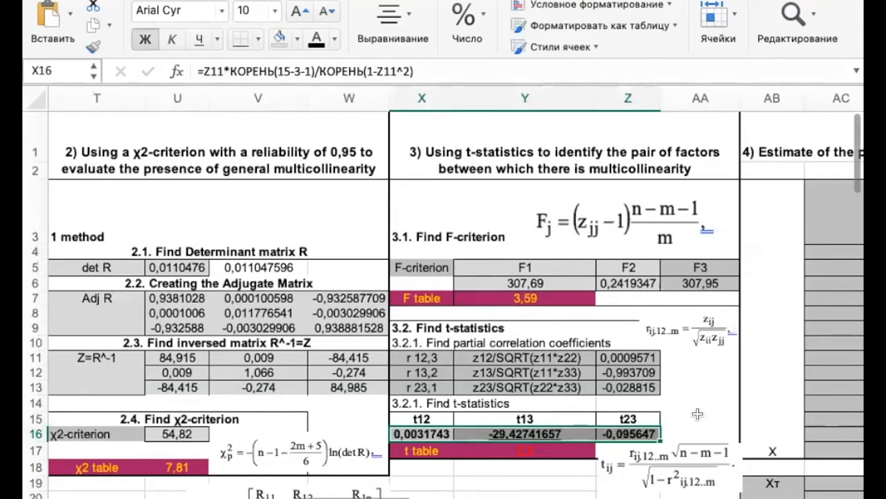
- Copy the t_ij formula picture from sheet 1 and place it beside the t-statistics around Q17
key(ctrl+v)
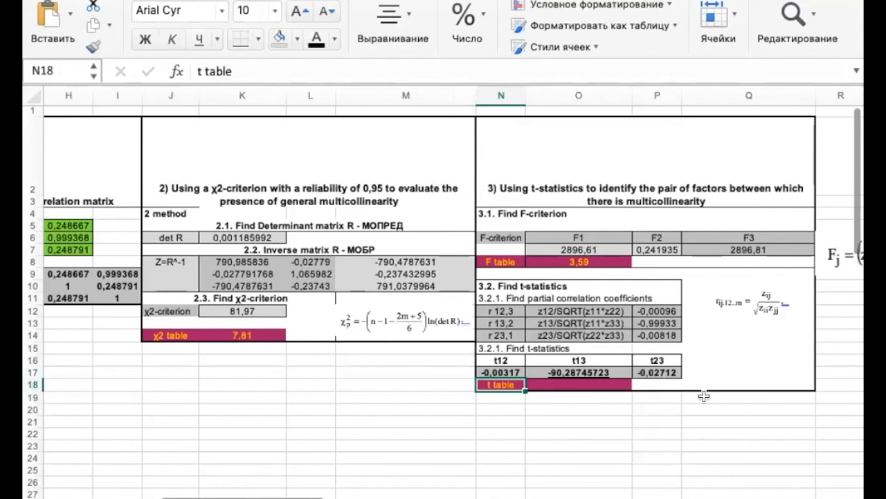
click(721, 369)
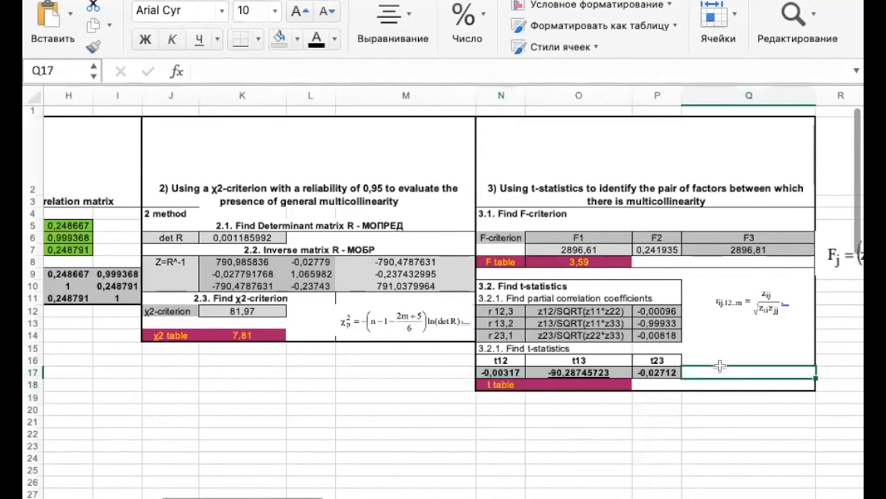
key(ctrl+v)
drag(738, 386, 749, 385)
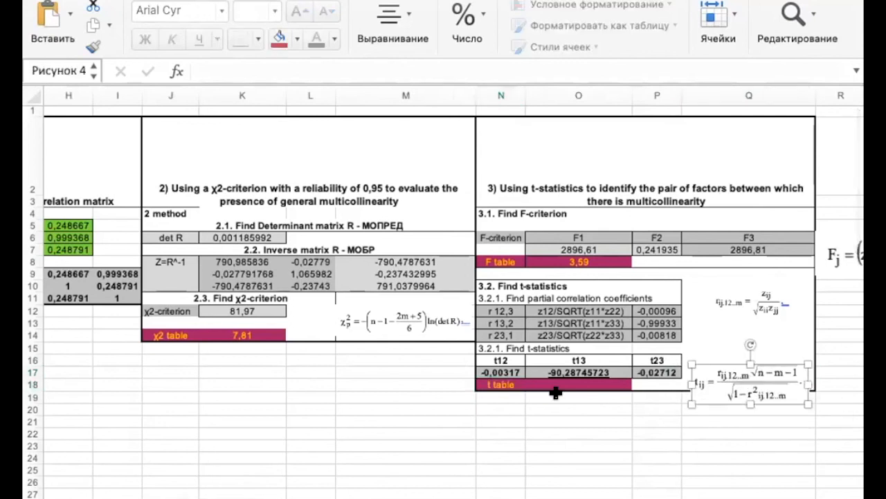
- Check the cell references in the t12, t13 and t23 formulas in N17:P17
double_click(504, 372)
key(Escape)
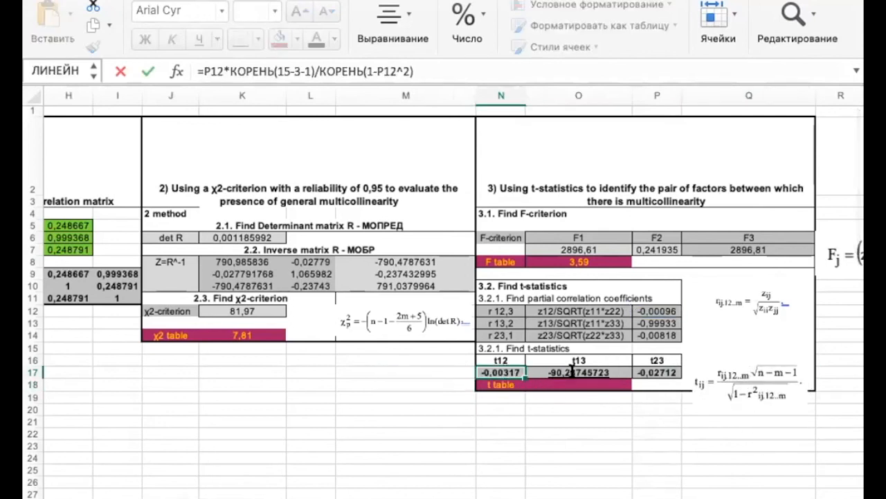
click(583, 361)
double_click(575, 372)
key(Escape)
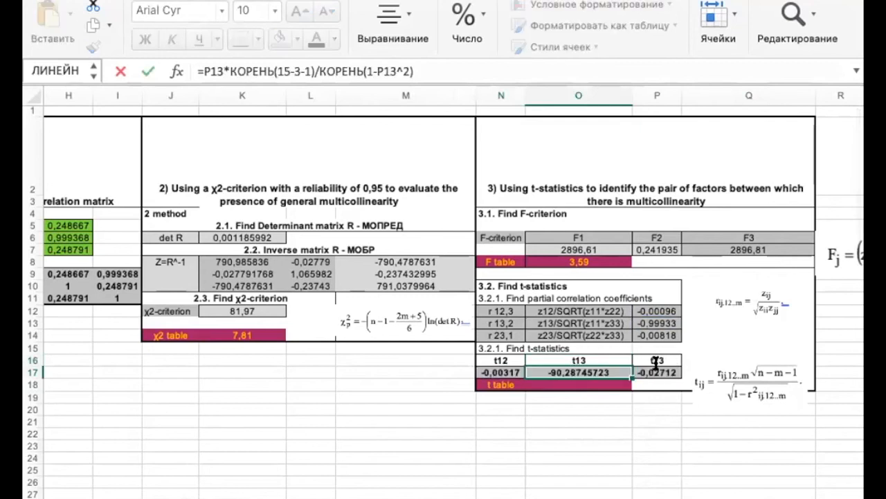
double_click(654, 372)
key(Escape)
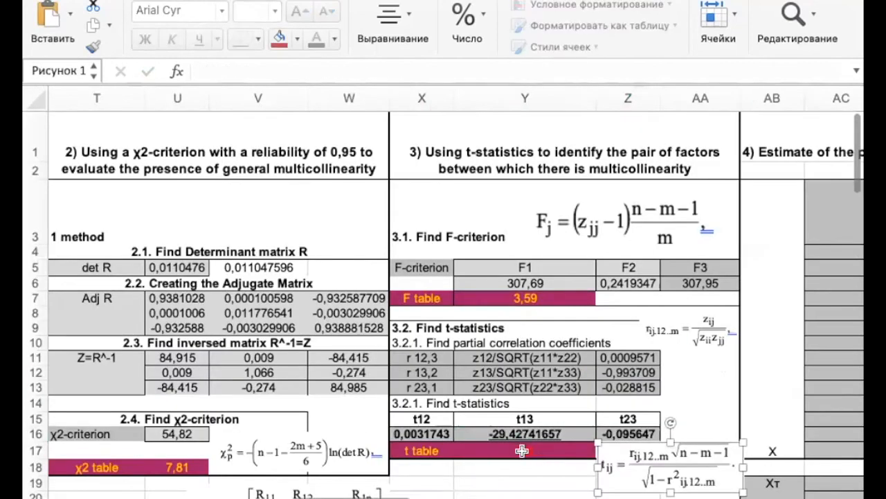
- Copy the t table formula =СТЬЮДРАСПОБР(0,05;15-3-1) from Y17 on sheet 1 into O18
click(522, 450)
key(ctrl+c)
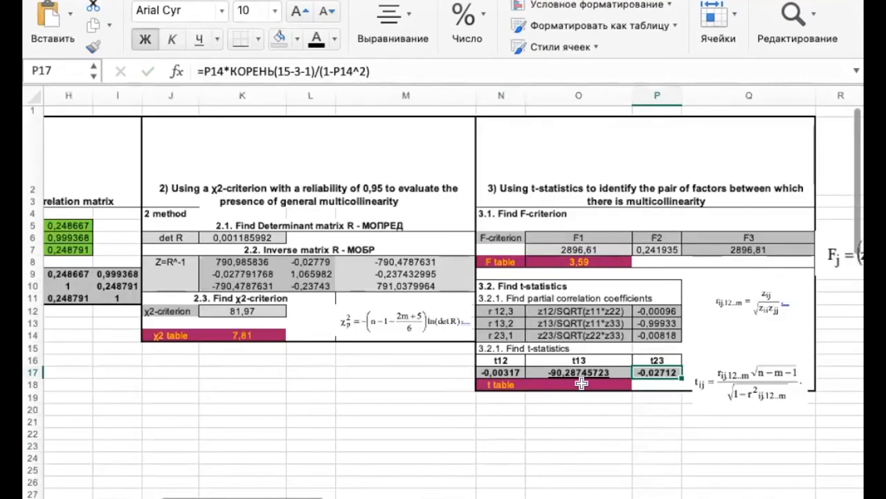
click(582, 383)
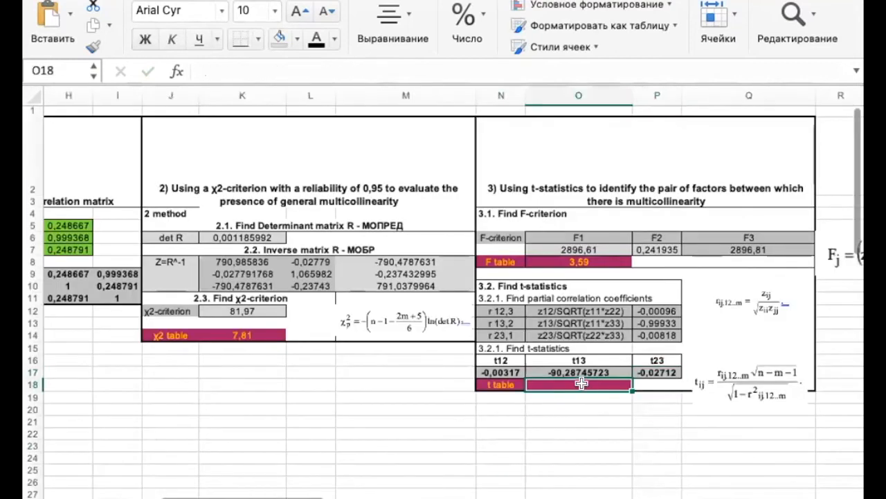
key(ctrl+v)
click(582, 409)
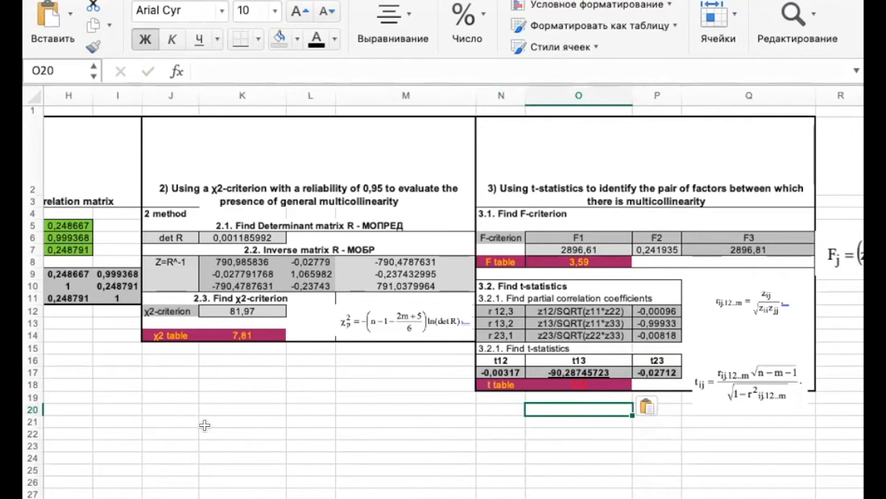
- Review the x1, x2 and x3 column headings on sheet 1 and look over the multicollinearity and regression sections
scroll(204, 424, left, 10)
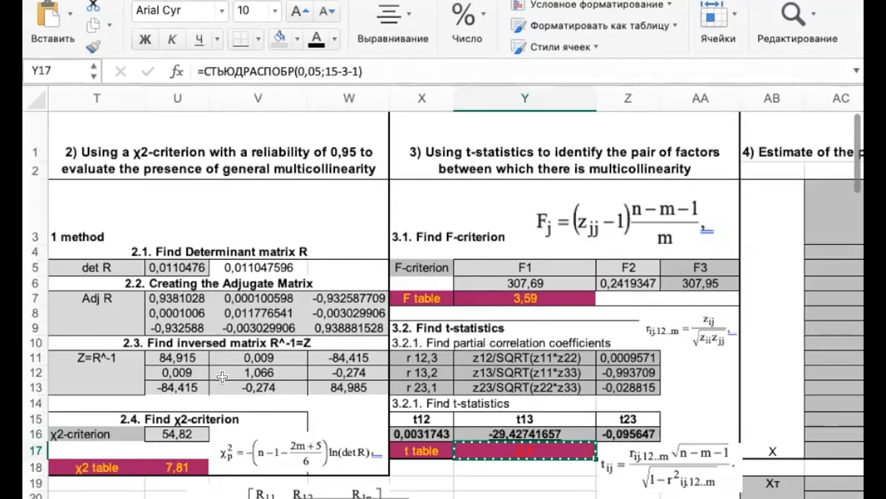
scroll(222, 376, left, 15)
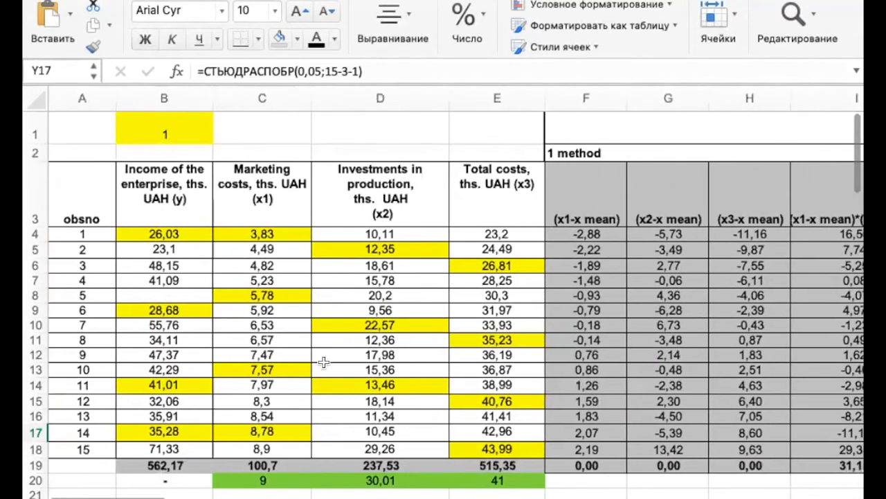
click(263, 201)
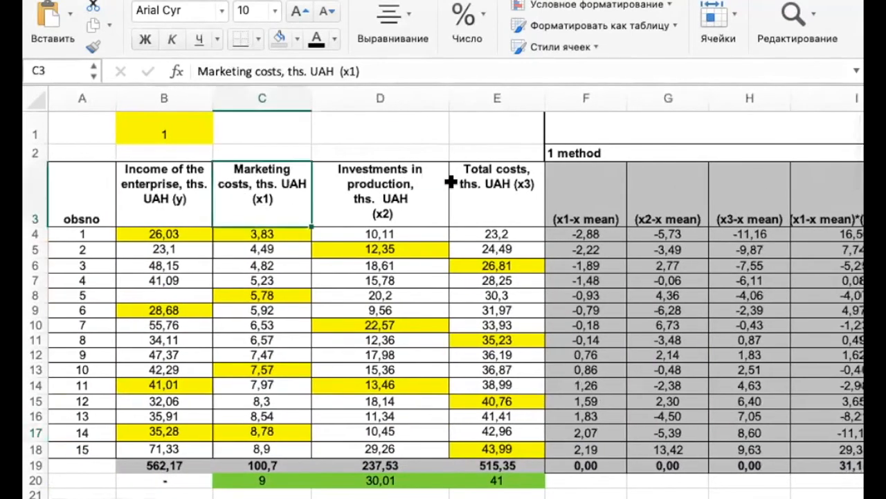
click(519, 184)
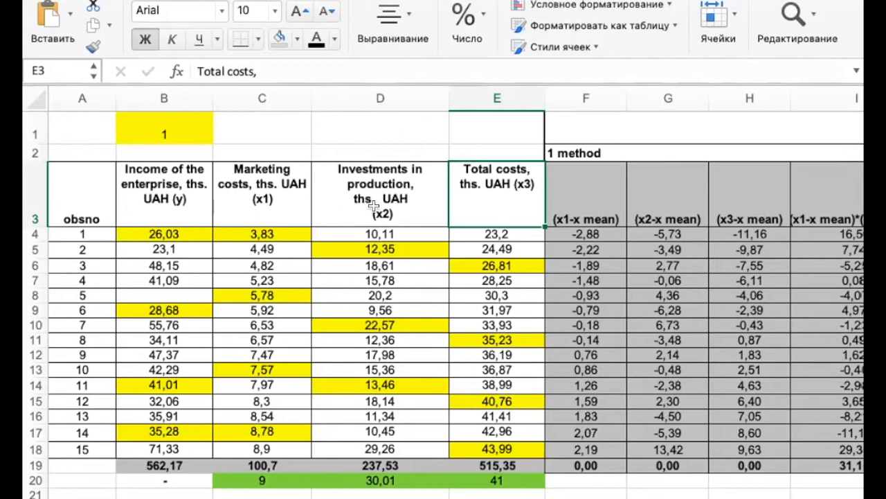
drag(380, 203, 506, 196)
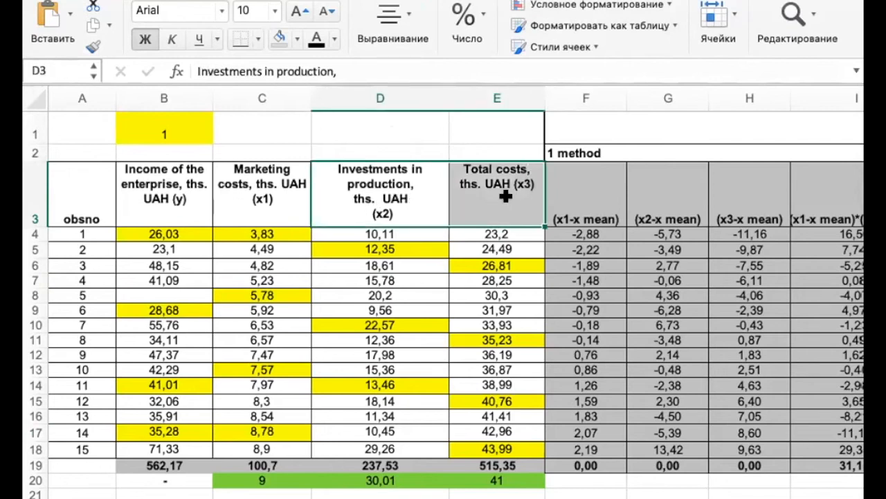
click(401, 191)
click(489, 204)
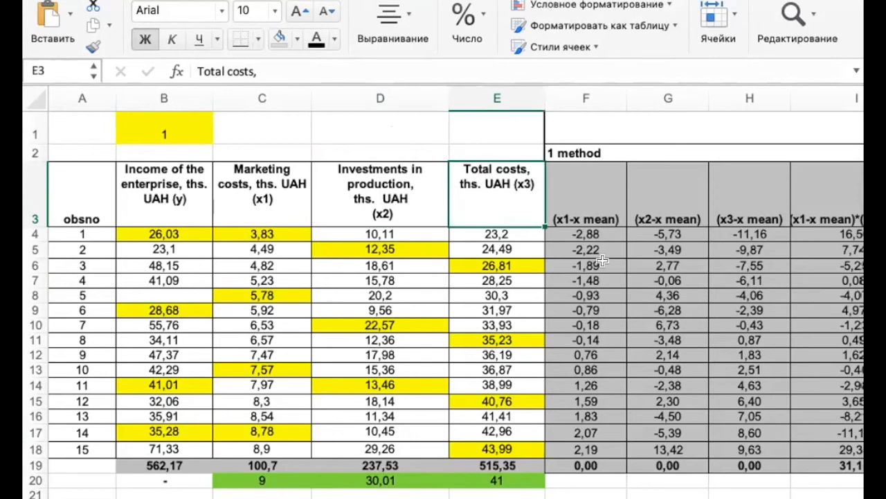
scroll(602, 260, right, 15)
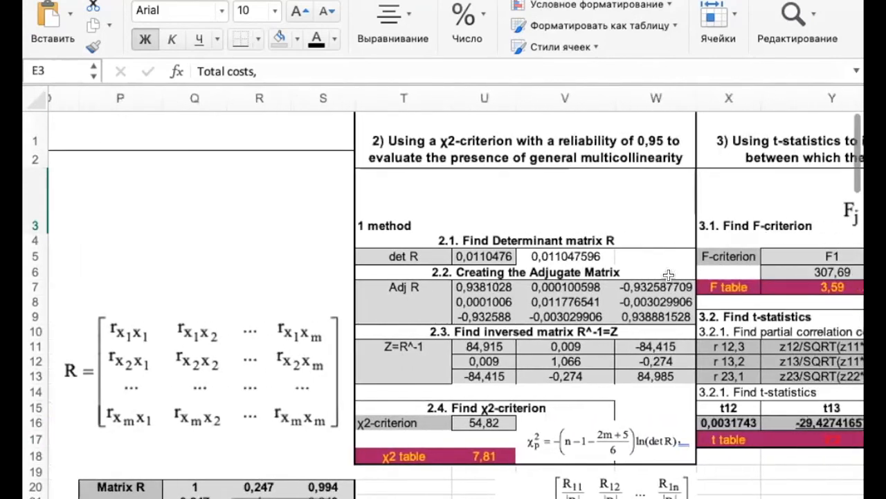
scroll(669, 275, right, 10)
scroll(398, 389, left, 4)
scroll(398, 389, down, 1)
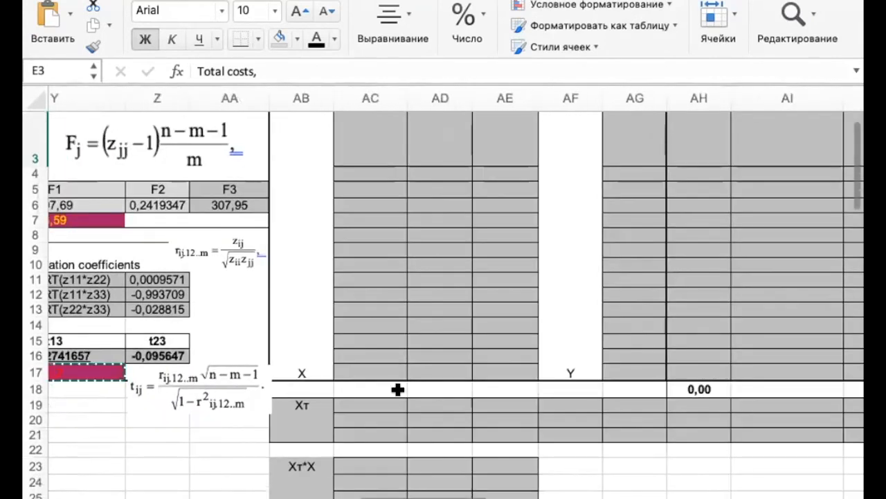
scroll(398, 389, left, 20)
scroll(408, 390, up, 2)
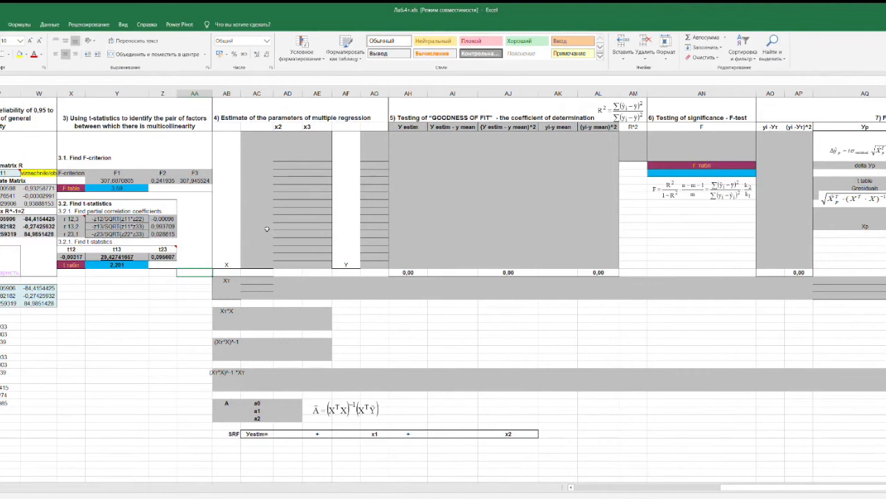
- In the Лаб.4+.xls workbook, examine the x2 and x3 columns and the SRF equation row of the multiple regression section
drag(753, 487, 601, 487)
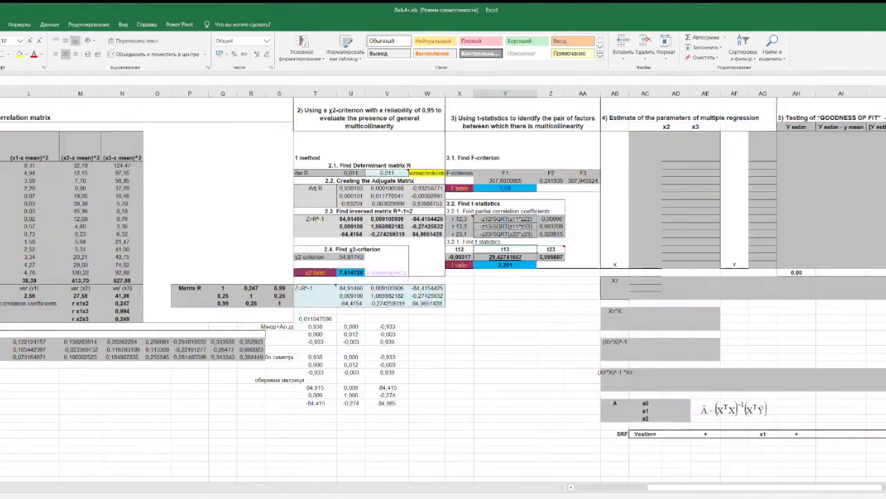
drag(678, 492, 758, 487)
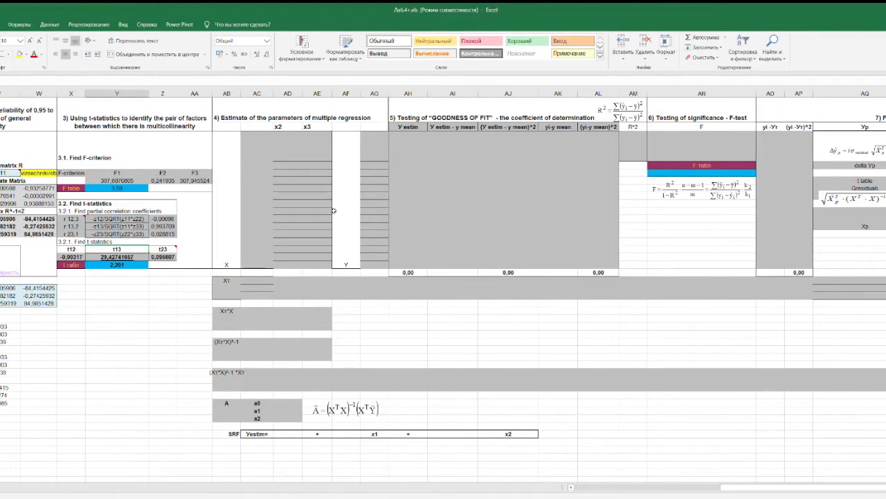
click(287, 126)
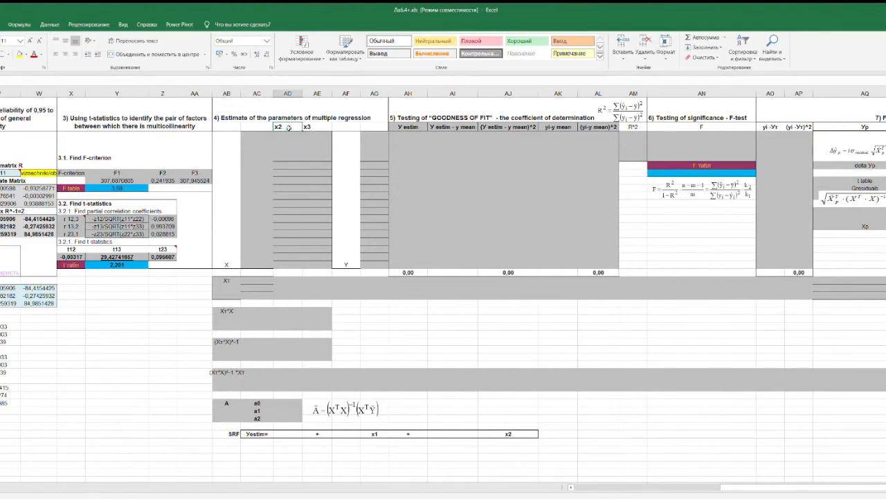
click(323, 126)
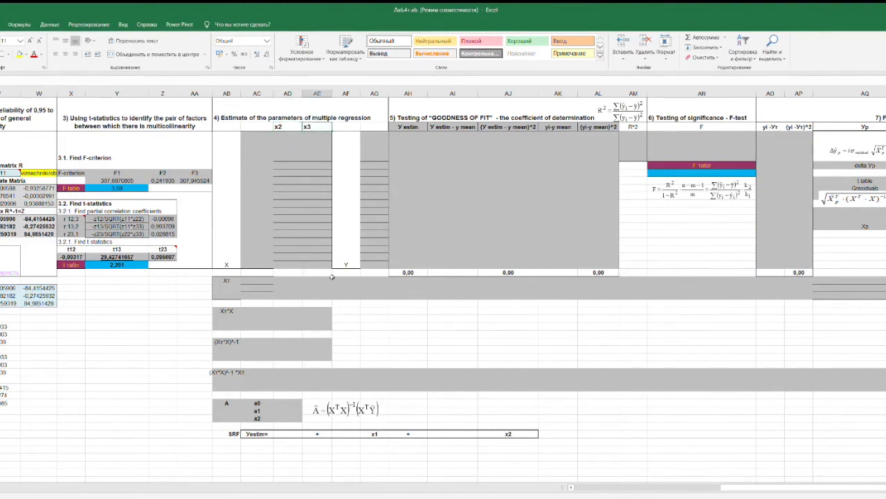
drag(258, 442, 522, 433)
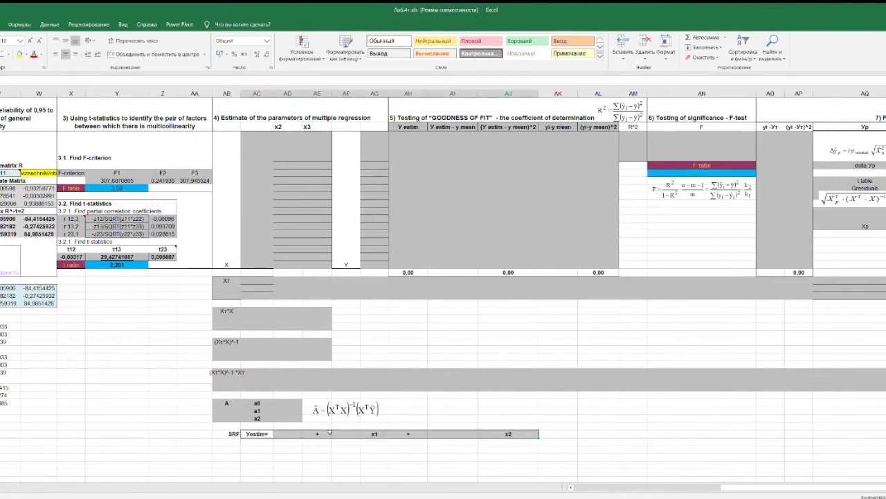
click(264, 434)
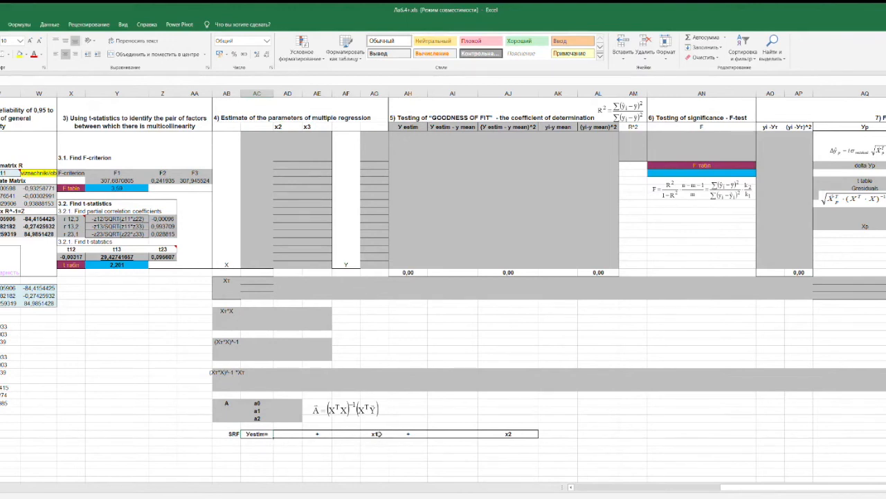
click(506, 434)
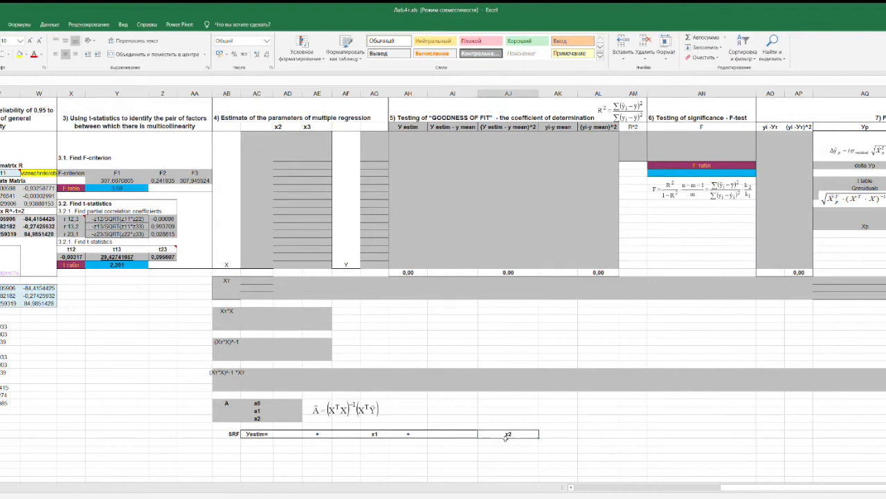
click(380, 434)
click(280, 127)
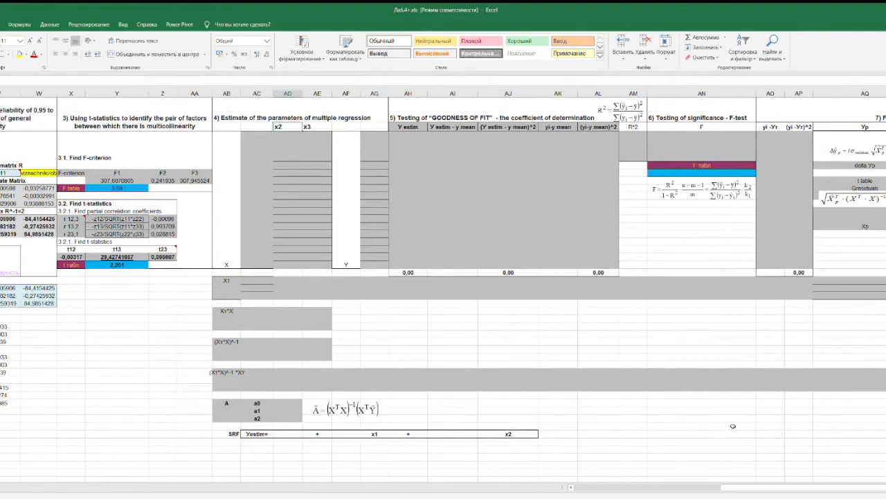
- Compare the x1 and x2 terms of the SRF equation with the Investments in production and Total costs data columns
click(652, 483)
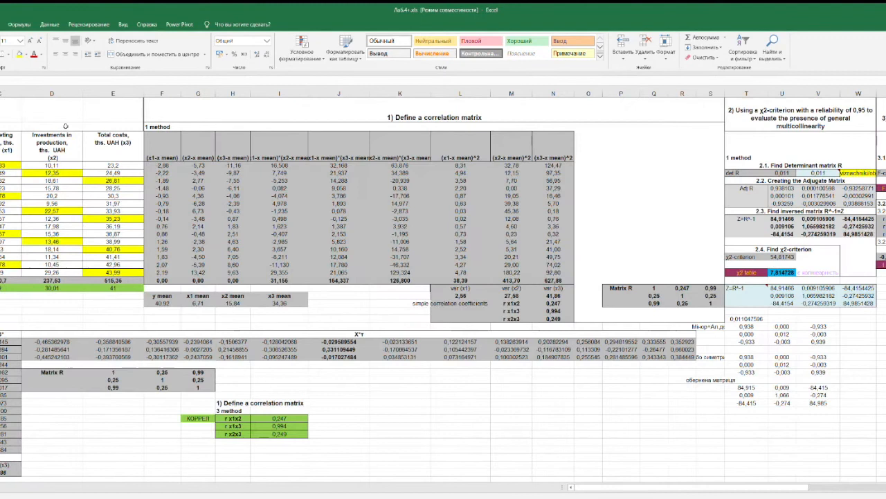
click(50, 150)
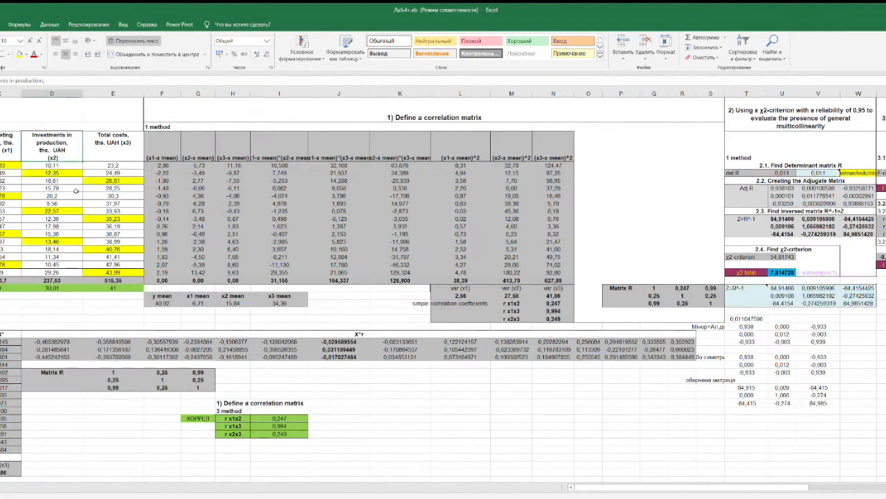
drag(585, 426, 621, 489)
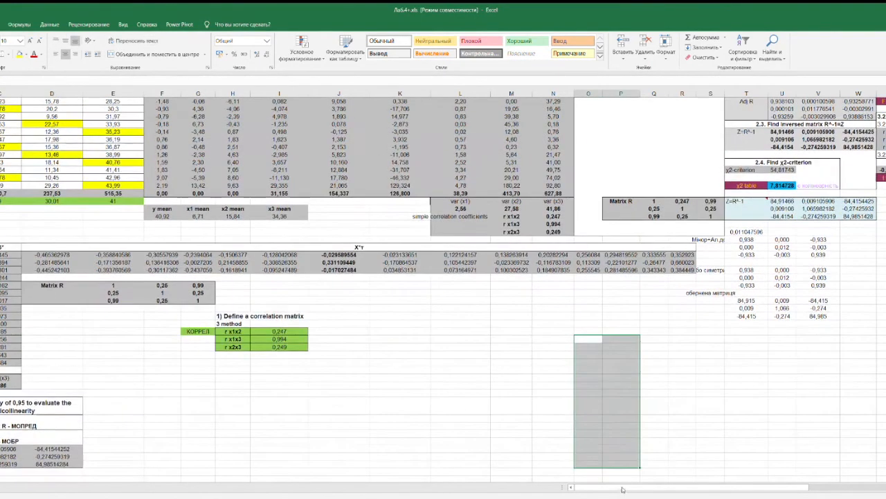
scroll(795, 404, right, 6)
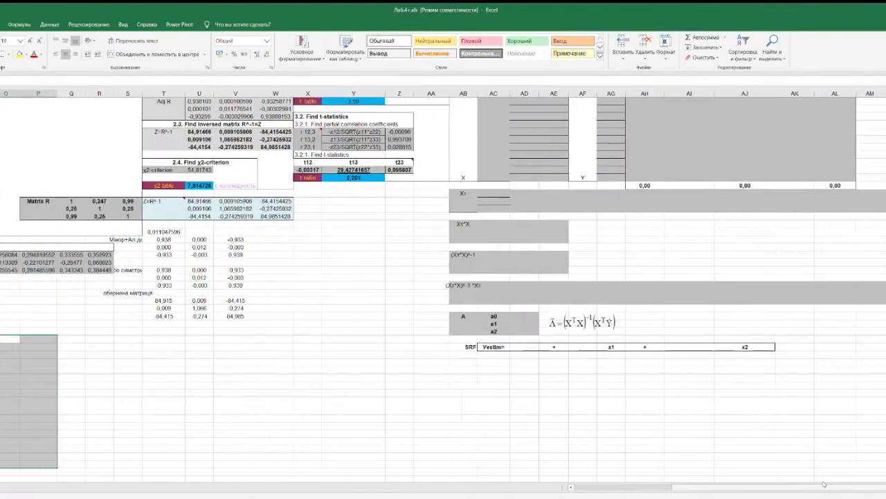
click(725, 346)
scroll(734, 371, left, 6)
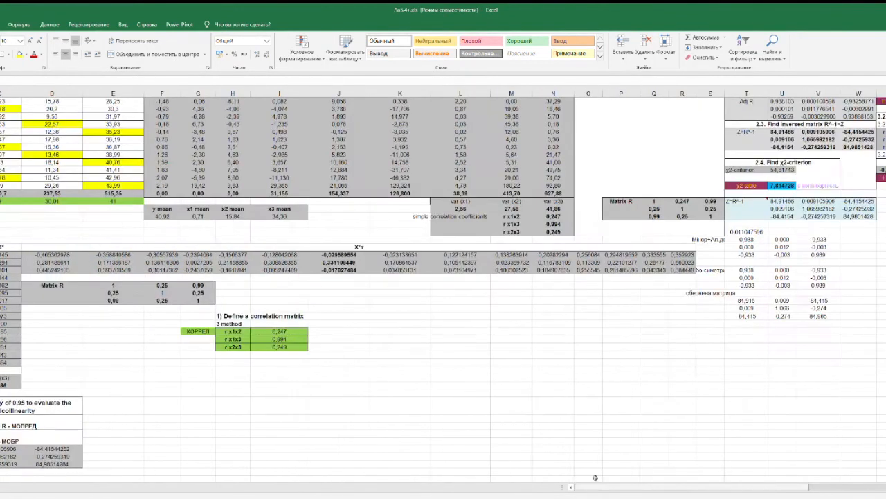
scroll(121, 162, up, 4)
click(97, 148)
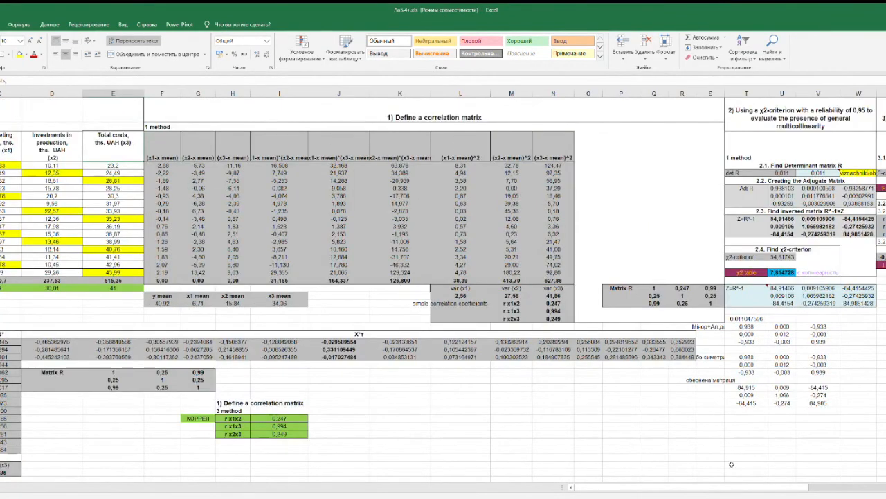
- Examine the a0, a1 and a2 parameter labels and the matrix formula for A in the regression section
drag(666, 489, 816, 488)
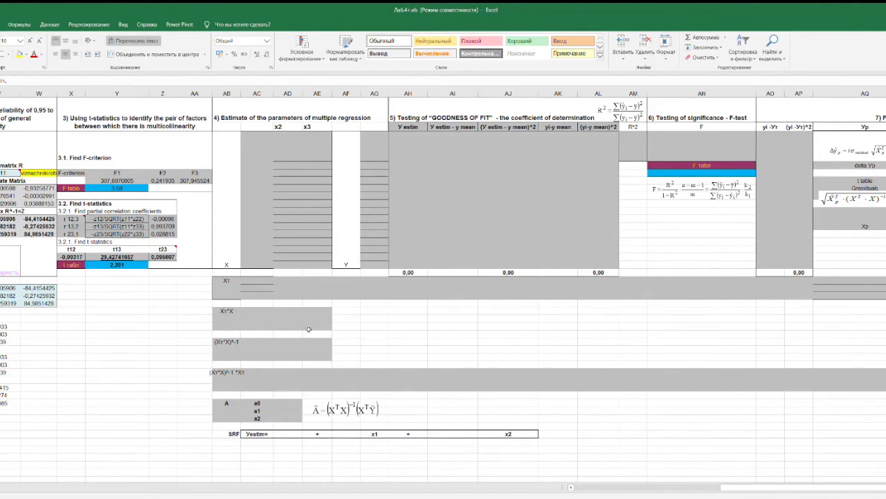
drag(256, 403, 257, 419)
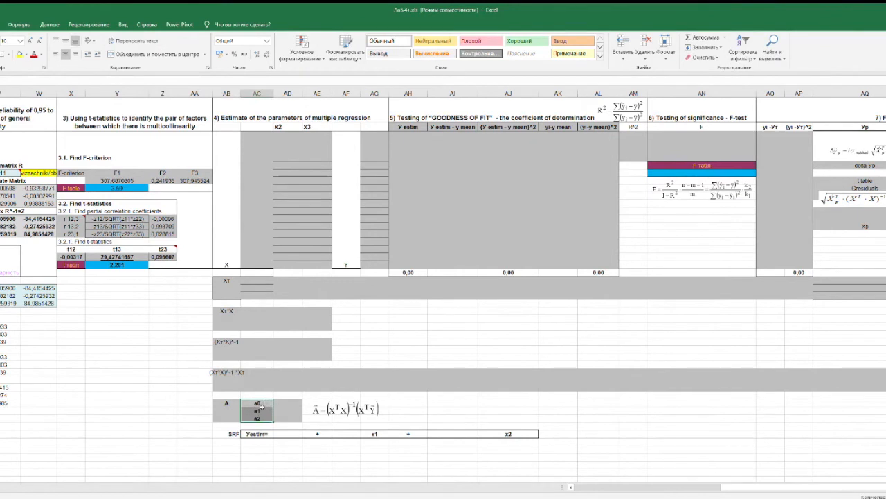
click(377, 409)
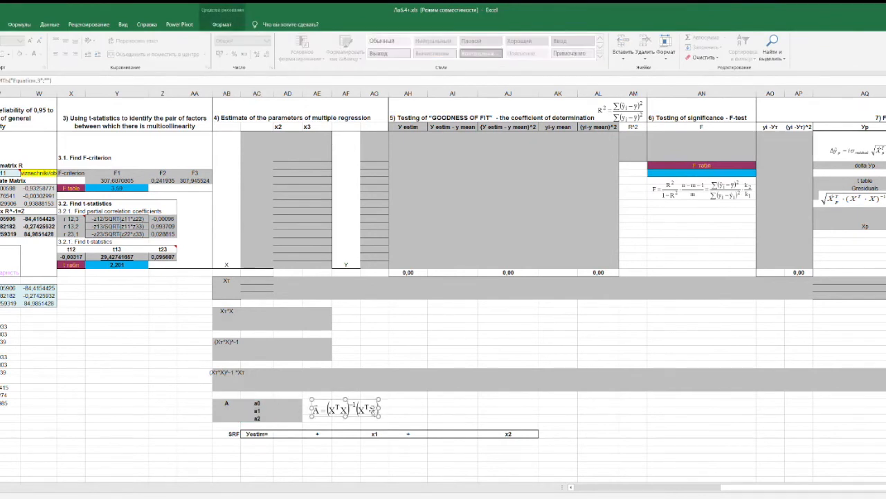
- Relate the matrix formula for A to the empty X matrix area, the a0–a2 cells and the x2 and x3 headings
click(391, 414)
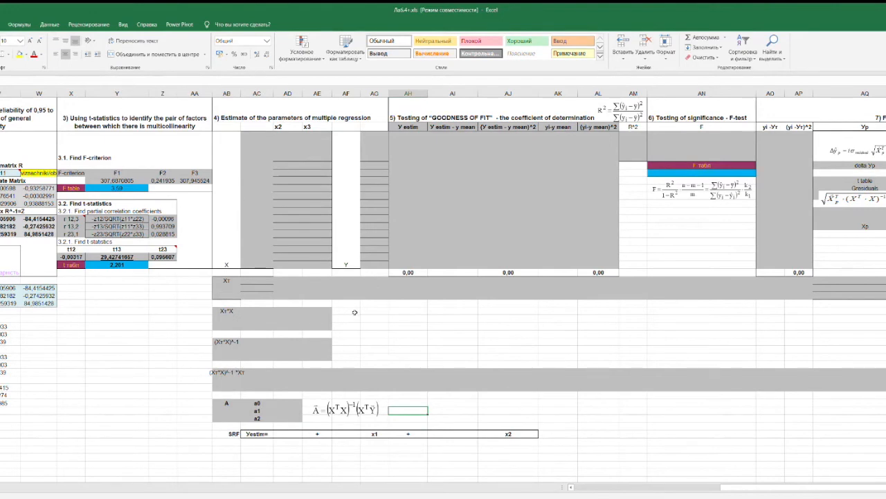
click(375, 405)
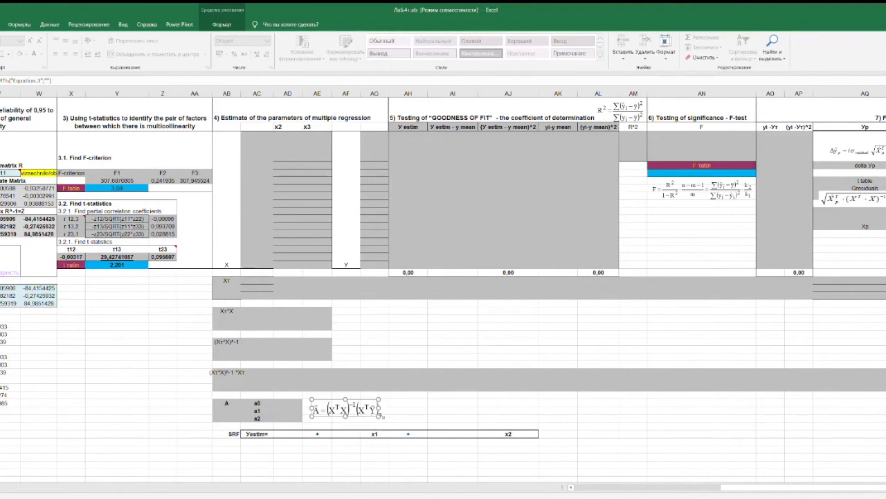
click(401, 410)
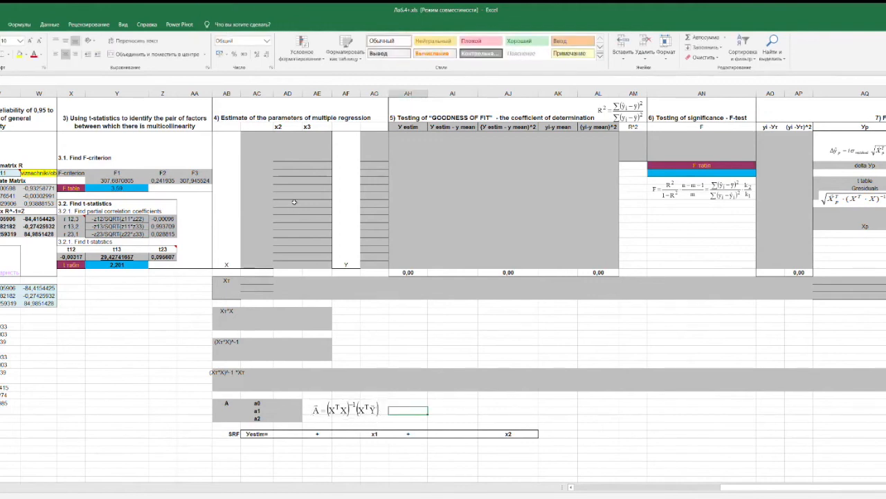
click(225, 194)
click(256, 146)
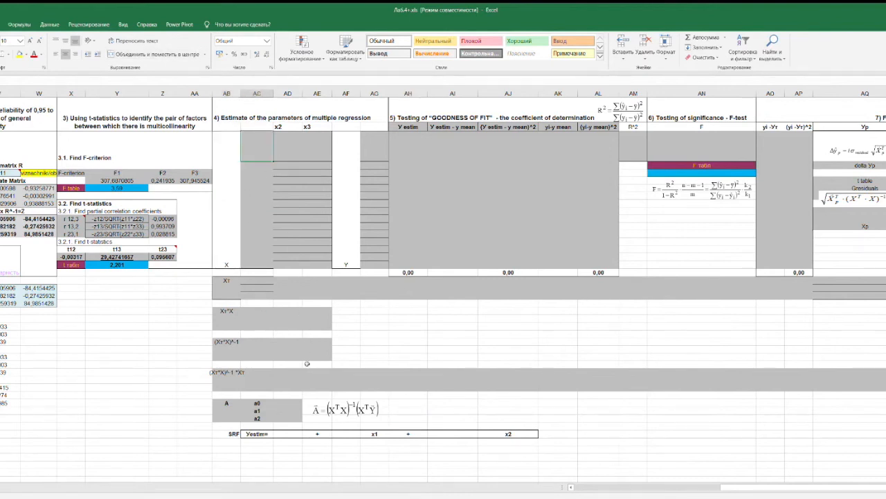
mouse_move(268, 405)
mouse_down()
mouse_move(270, 426)
mouse_move(270, 417)
mouse_up()
drag(290, 126, 304, 126)
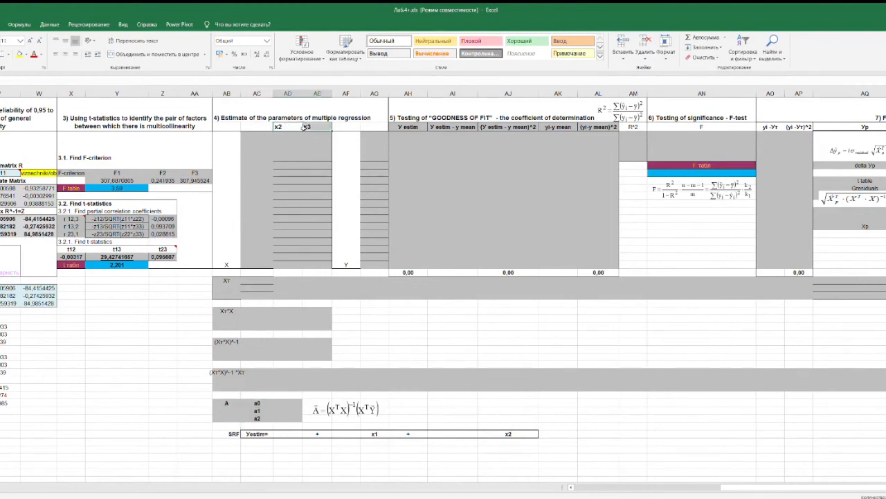
- Fill the first column of the X matrix, AC3 to AC17, with the value 1
click(263, 135)
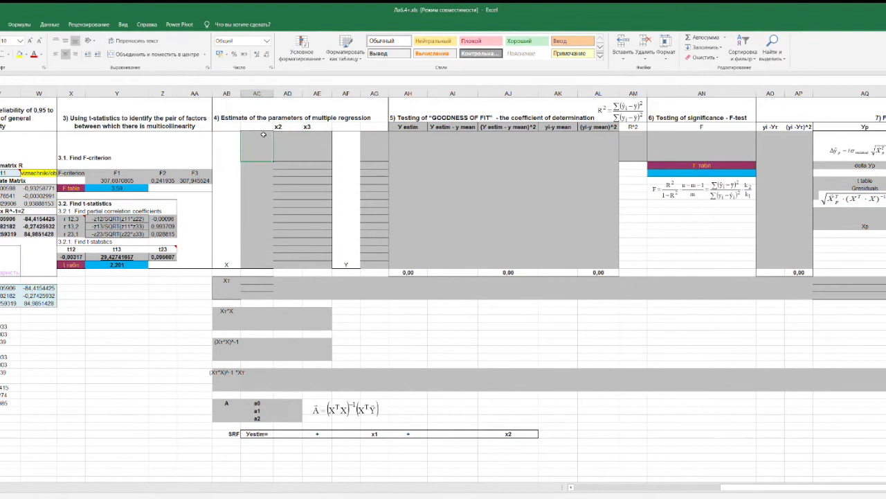
drag(257, 138, 255, 258)
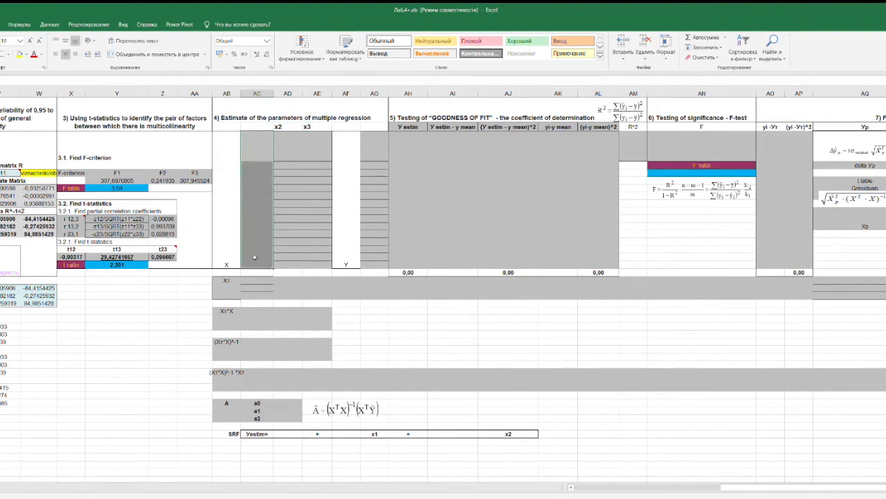
click(257, 144)
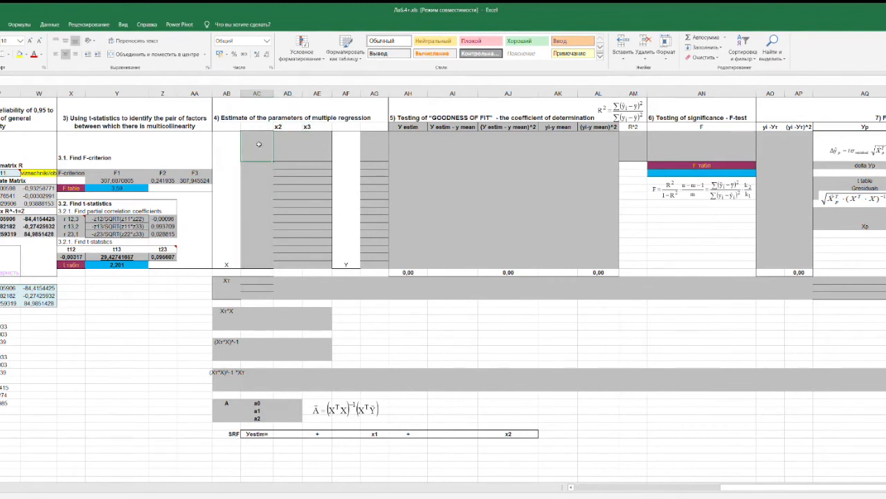
text(1)
drag(271, 161, 273, 269)
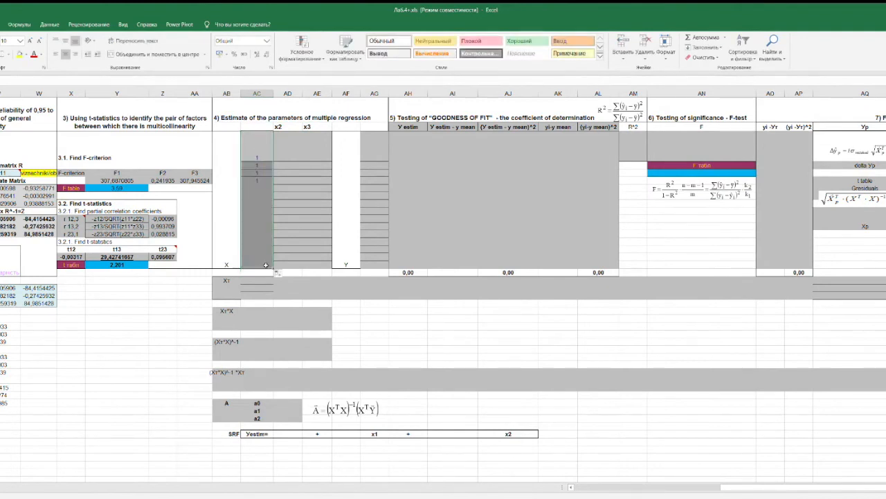
- Fill the x2 and x3 columns of the X matrix with references to the Investments in production and Total costs data
click(284, 148)
text(=)
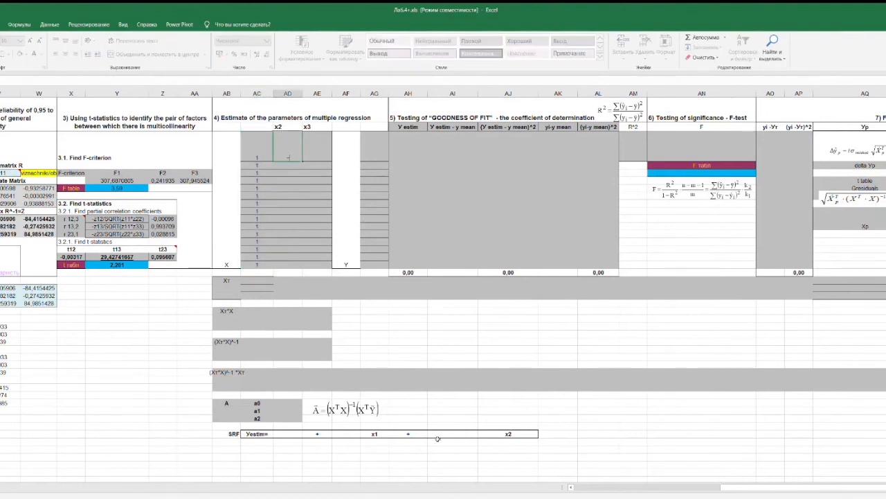
click(599, 487)
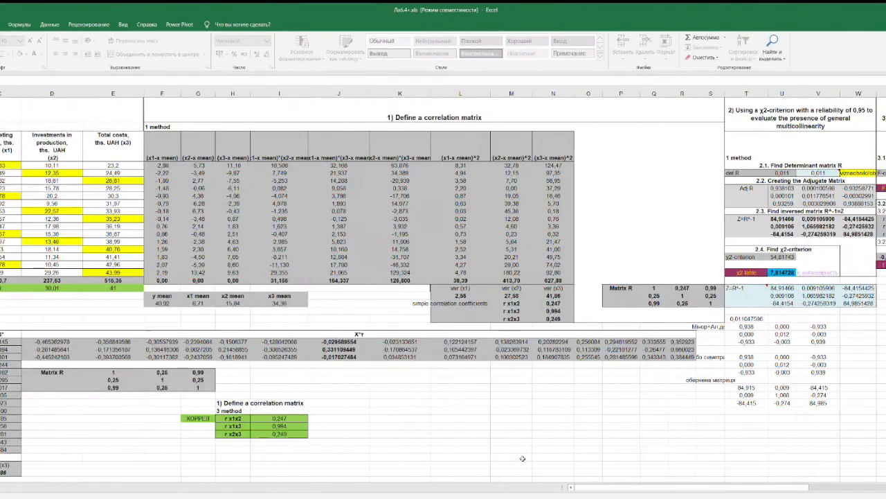
drag(625, 488, 650, 490)
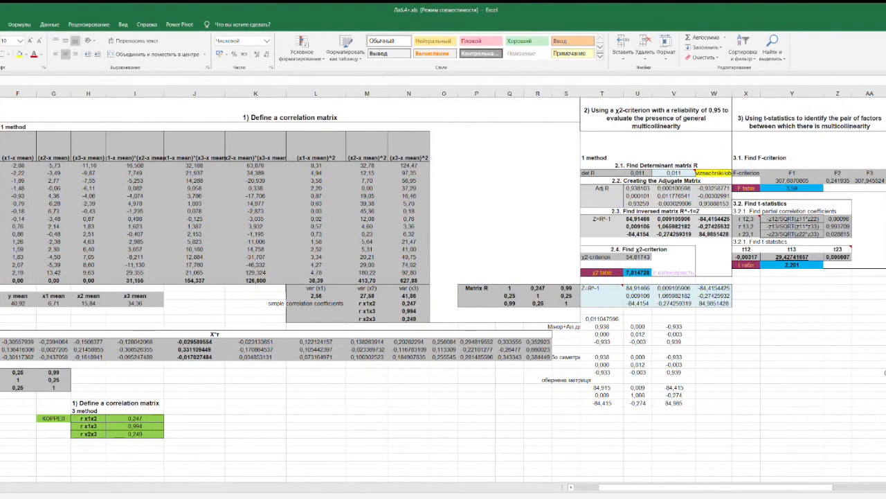
drag(755, 488, 866, 487)
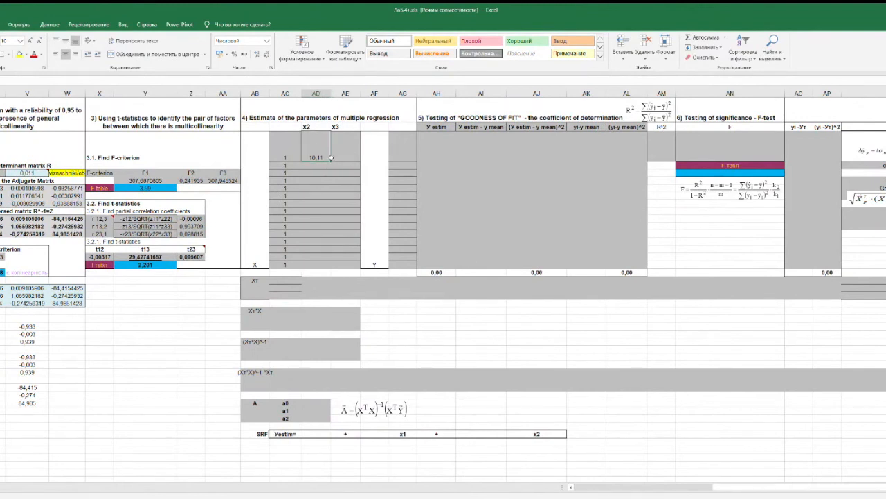
drag(331, 160, 360, 266)
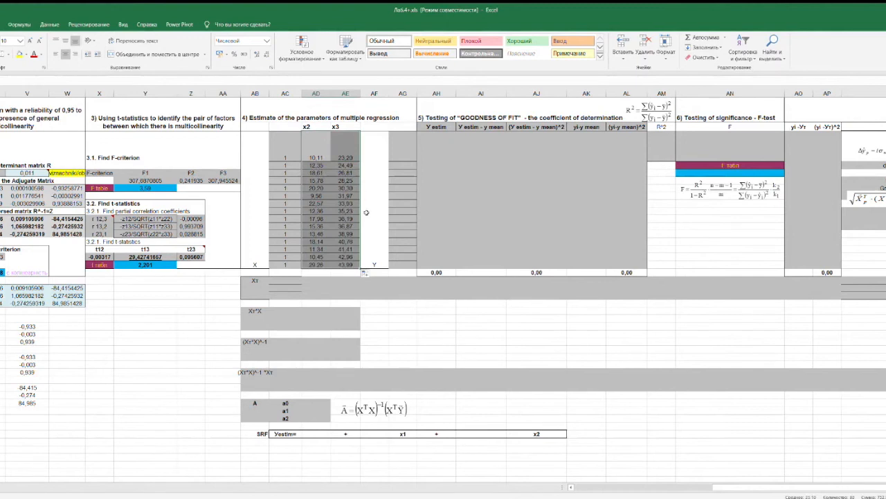
- Fill the Y column of the multiple regression section with references to the original y data for all 15 rows
click(402, 154)
text(=)
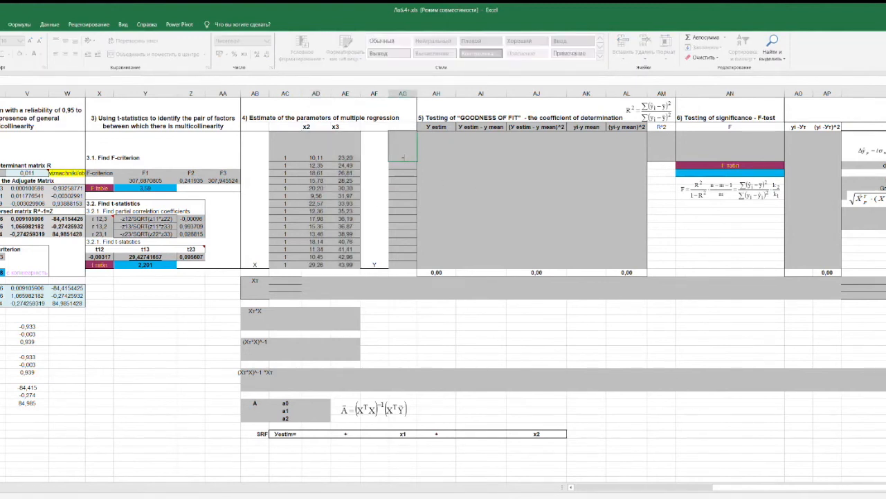
scroll(328, 222, left, 10)
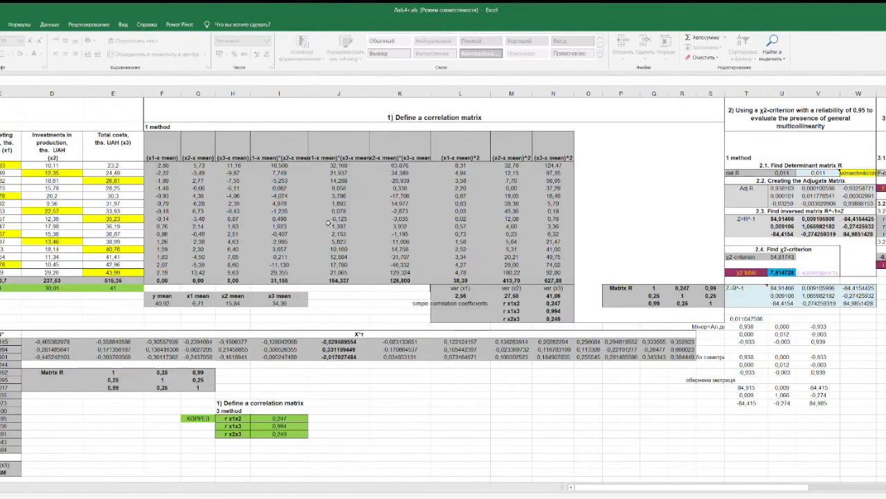
scroll(199, 222, right, 2)
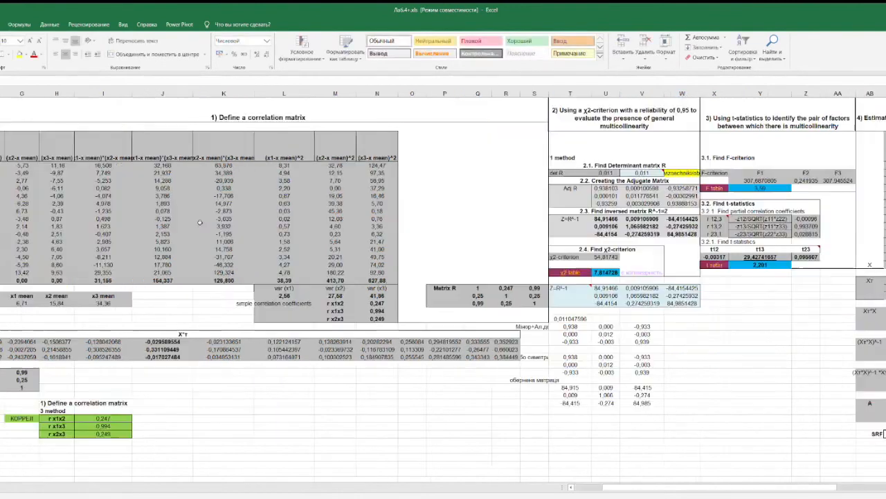
drag(657, 489, 745, 489)
click(506, 157)
drag(509, 160, 509, 266)
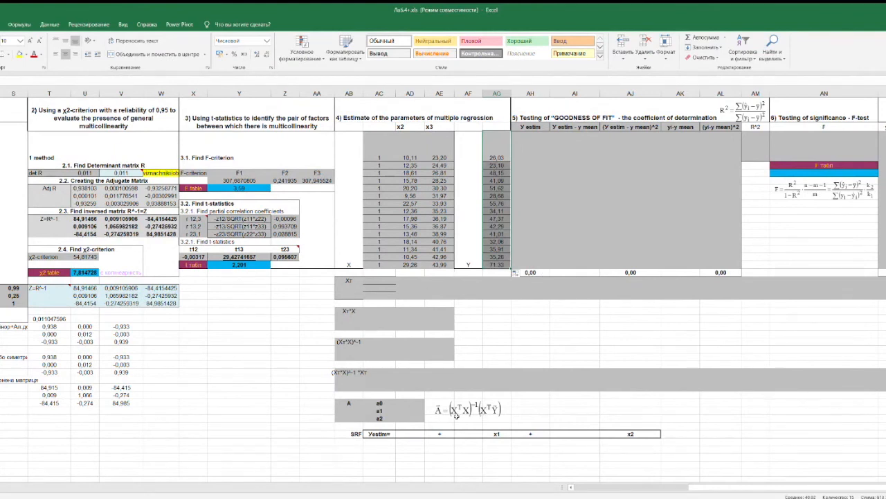
- Copy the X matrix and paste it transposed into the Xт block, AC19:AQ21
click(463, 423)
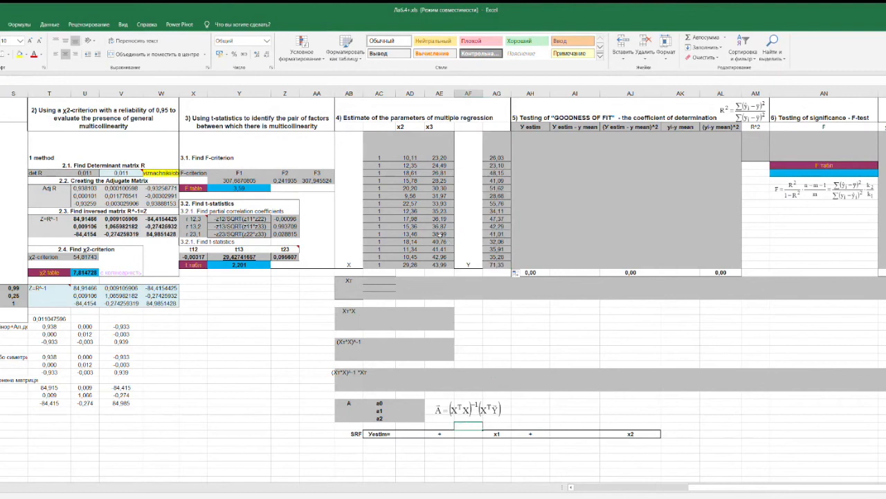
drag(373, 136, 442, 265)
key(ctrl+c)
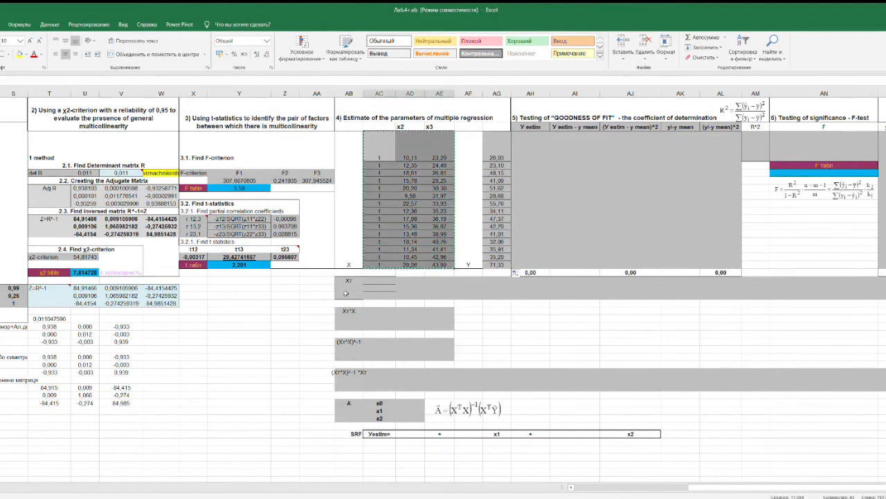
click(389, 287)
drag(397, 289, 885, 297)
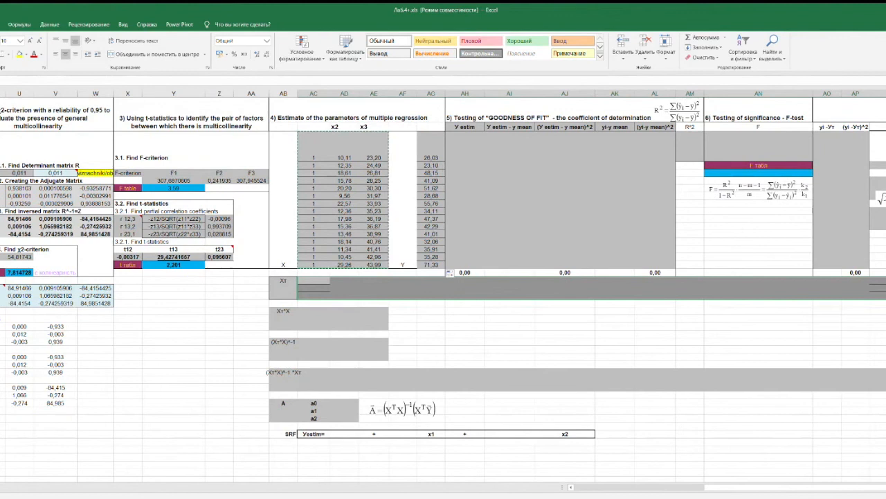
right_click(500, 283)
click(532, 333)
click(579, 376)
click(603, 392)
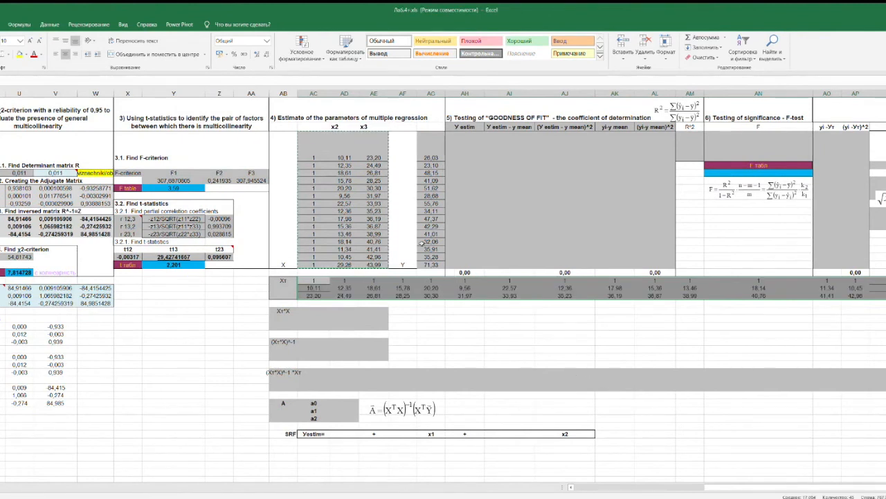
- Calculate the 3×3 Xт*X block as an array formula with МУМНОЖ, multiplying AC19:AQ21 by AC3:AE17
click(318, 311)
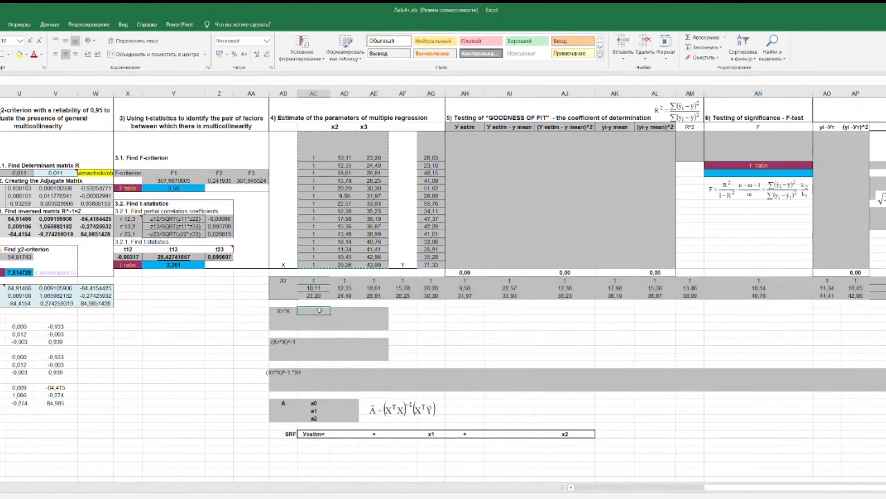
drag(317, 311, 368, 326)
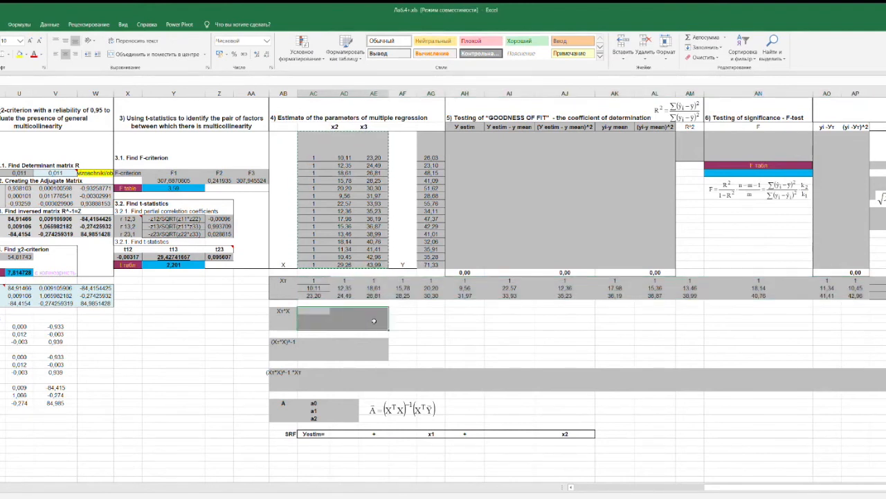
text(=)
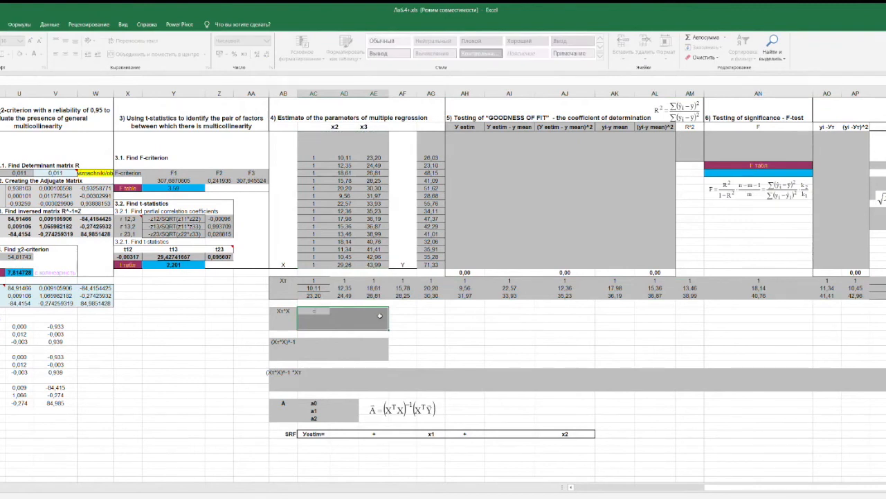
text(мум)
key(Tab)
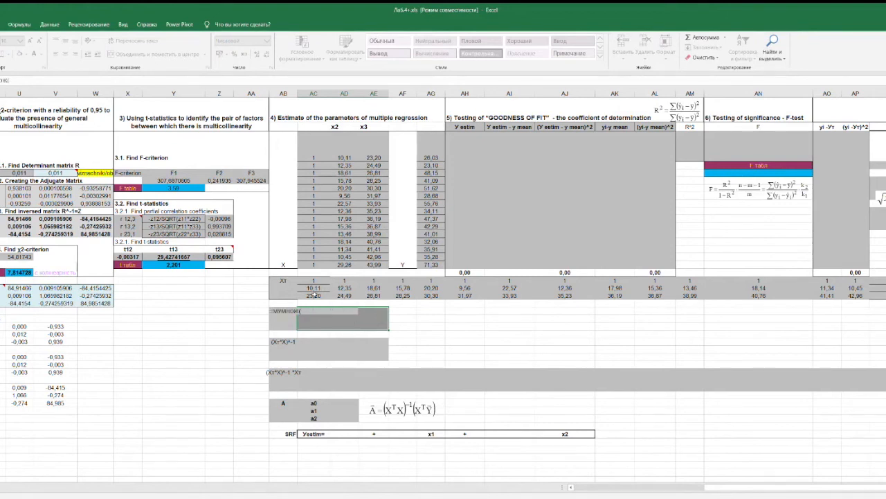
drag(311, 279, 843, 296)
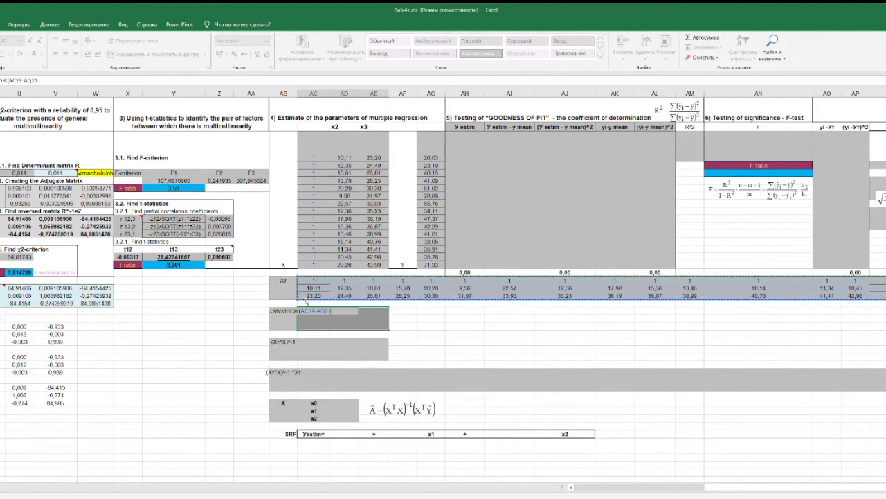
text(;)
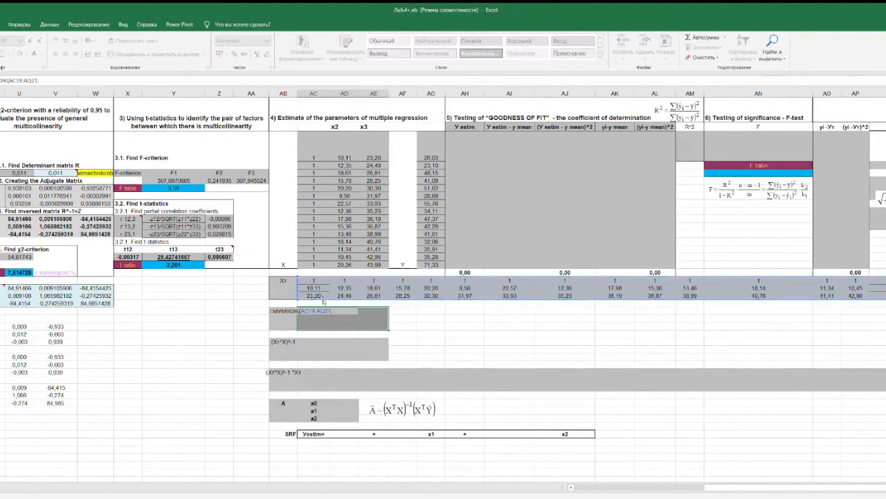
drag(316, 157, 372, 264)
key(ctrl+shift+Return)
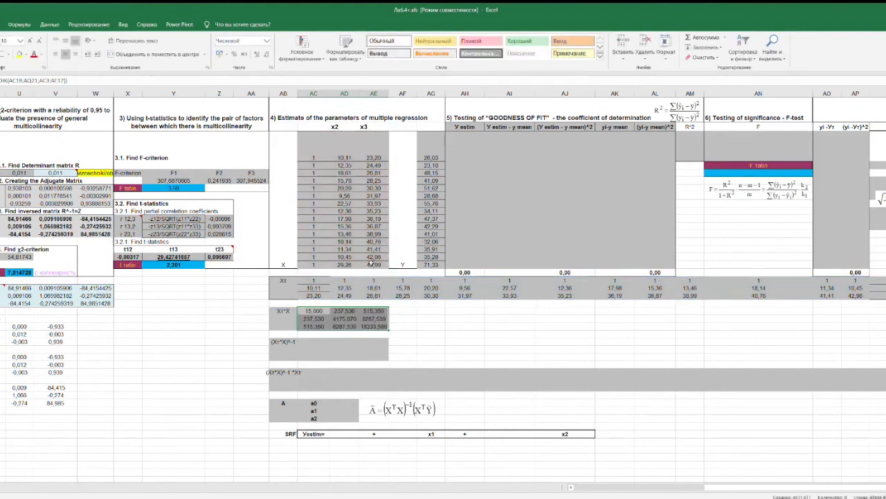
- Calculate the 3×3 (Xт*X)^-1 block as an array formula using the matrix inverse function on AC23:AE25
drag(313, 342, 372, 357)
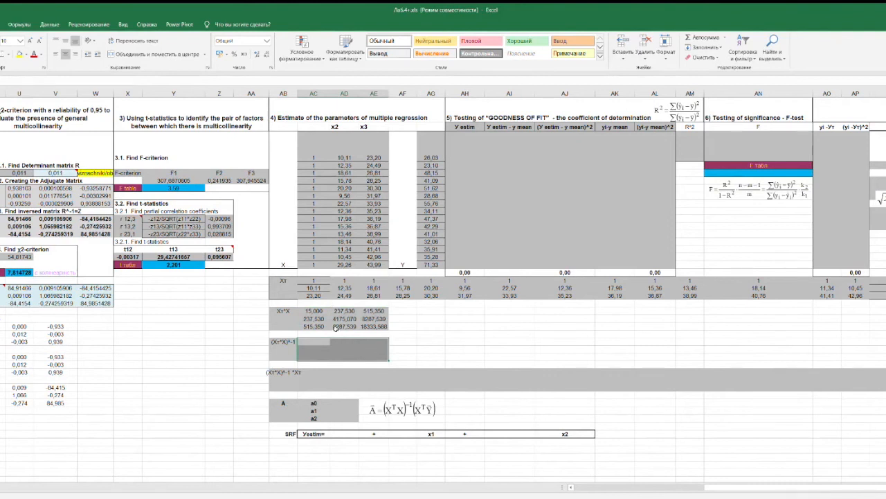
text(=)
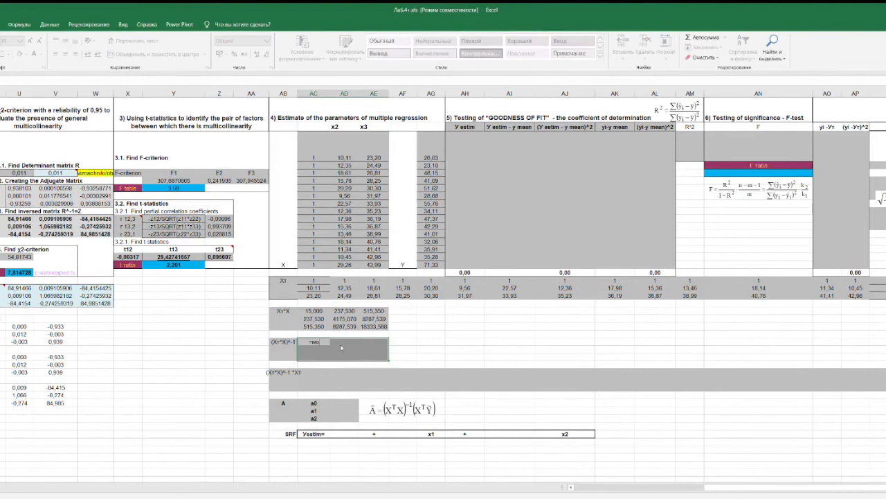
text(мо)
key(Tab)
drag(313, 311, 372, 325)
key(ctrl+shift+Return)
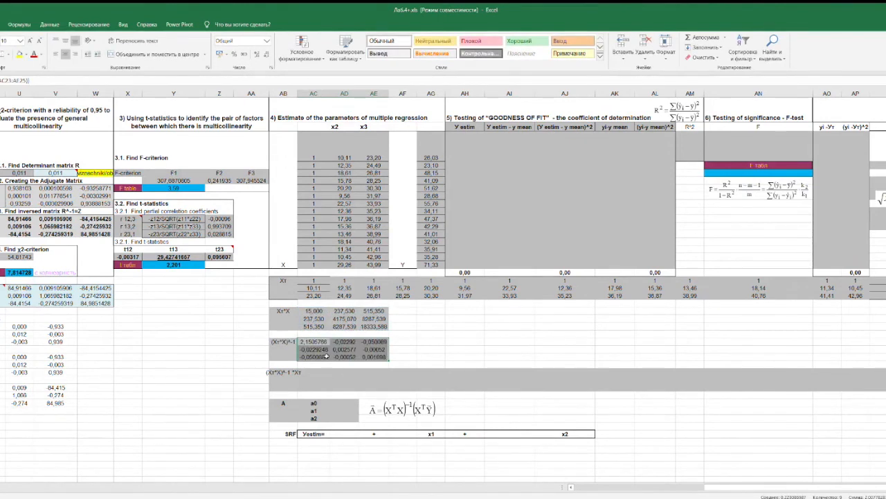
- Calculate the (Xт*X)^-1*Xт block as an array formula with МУМНОЖ, multiplying AC27:AE29 by AC19:AQ21
drag(322, 372, 883, 385)
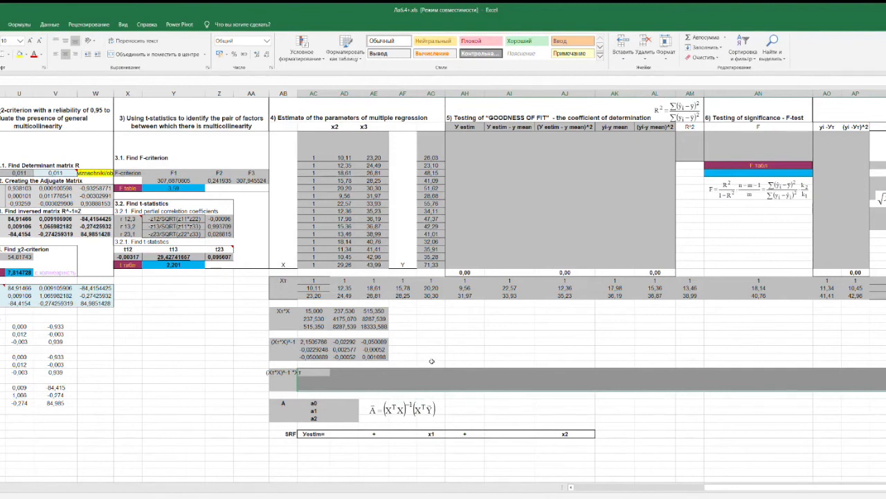
text(=)
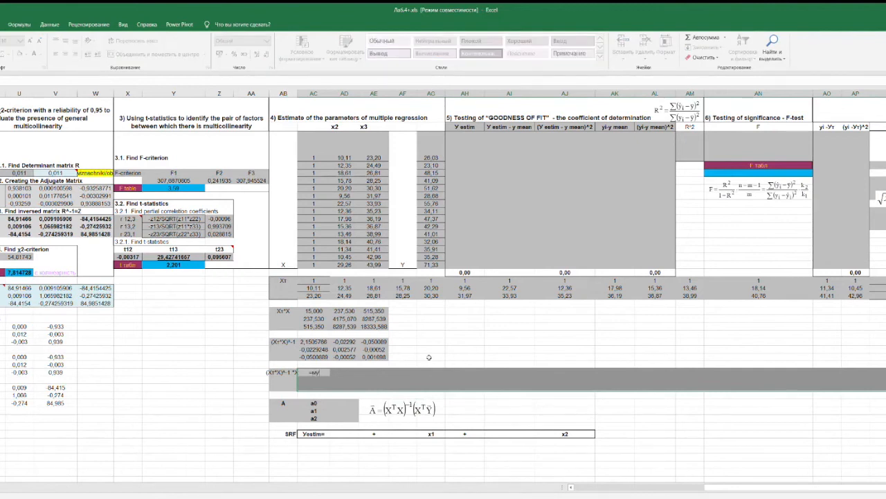
text(му)
key(Tab)
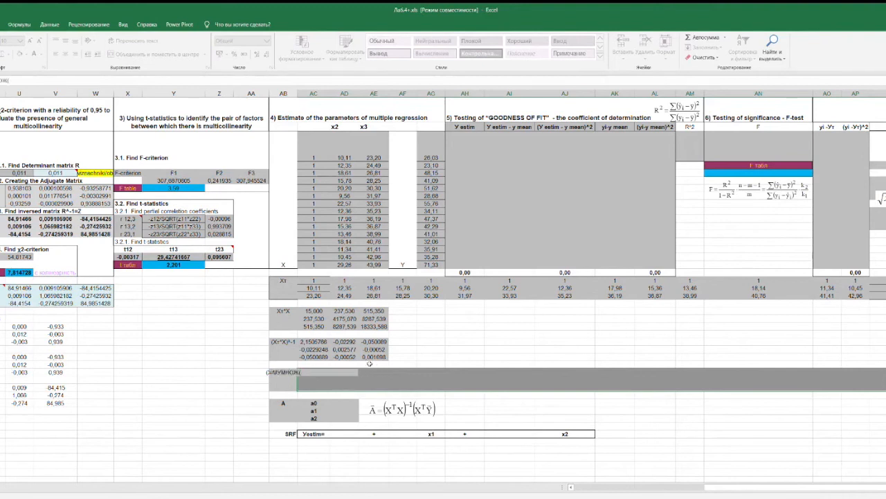
drag(318, 341, 369, 356)
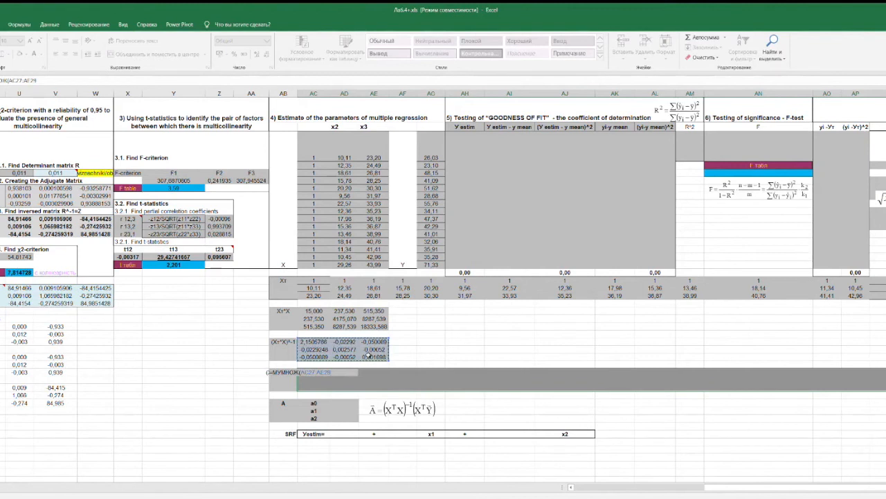
text(;)
click(311, 280)
drag(311, 280, 884, 296)
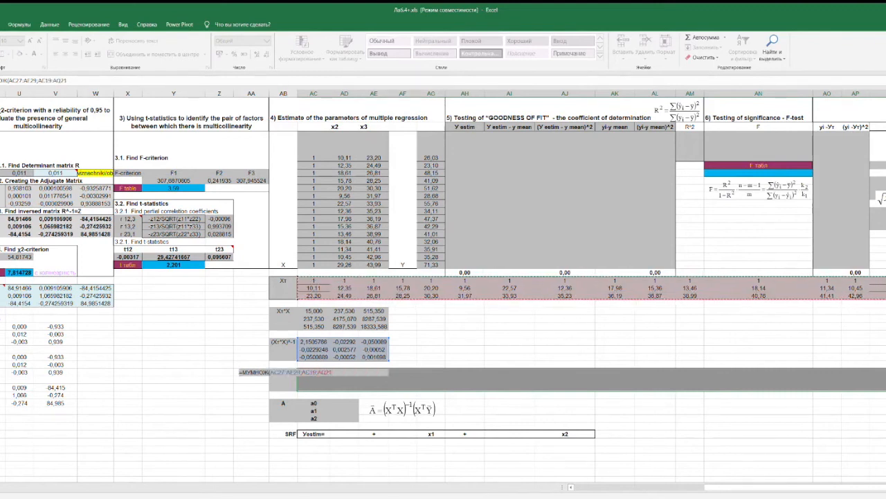
key(ctrl+shift+Return)
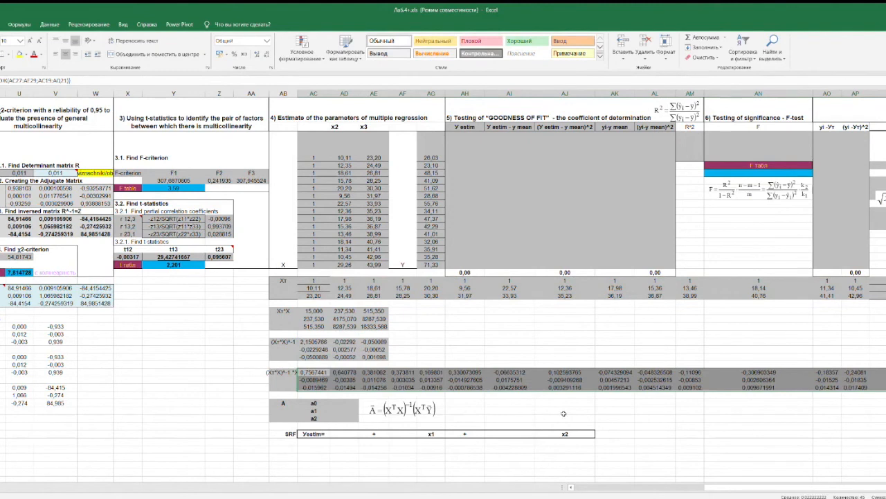
- Calculate the parameters a0, a1 and a2 of vector A as an array formula with МУМНОЖ, multiplying AC31:AQ33 by AG3:AG17
click(344, 402)
drag(344, 401, 344, 417)
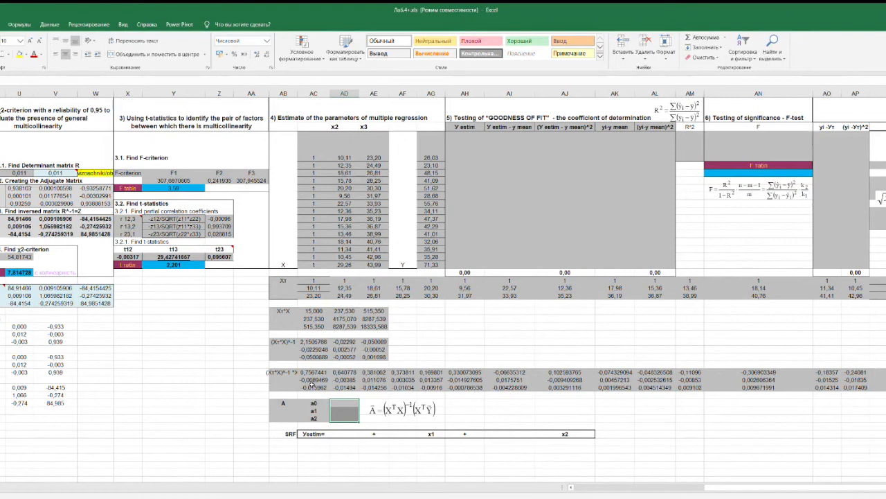
text(=)
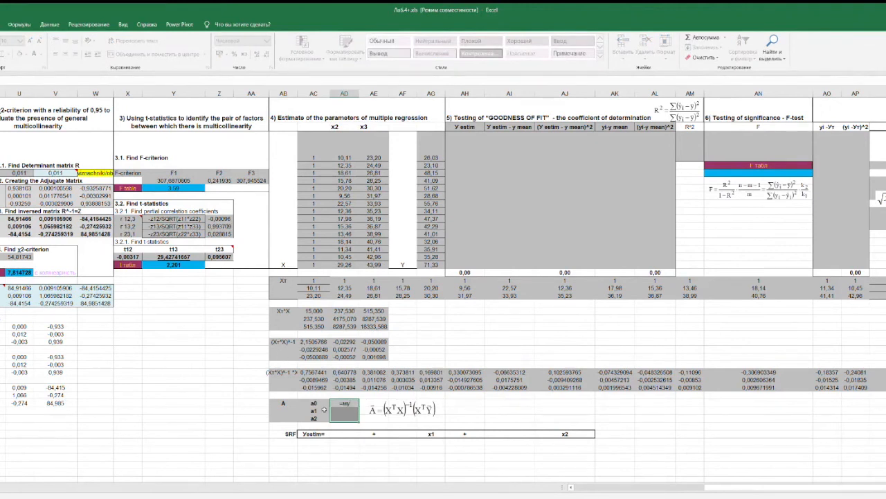
text(му)
key(Tab)
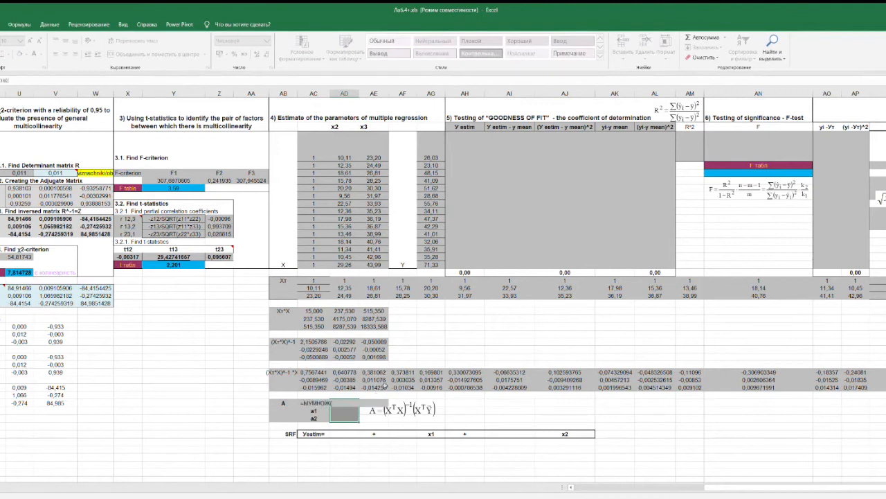
drag(320, 374, 883, 387)
text(;)
drag(428, 152, 431, 265)
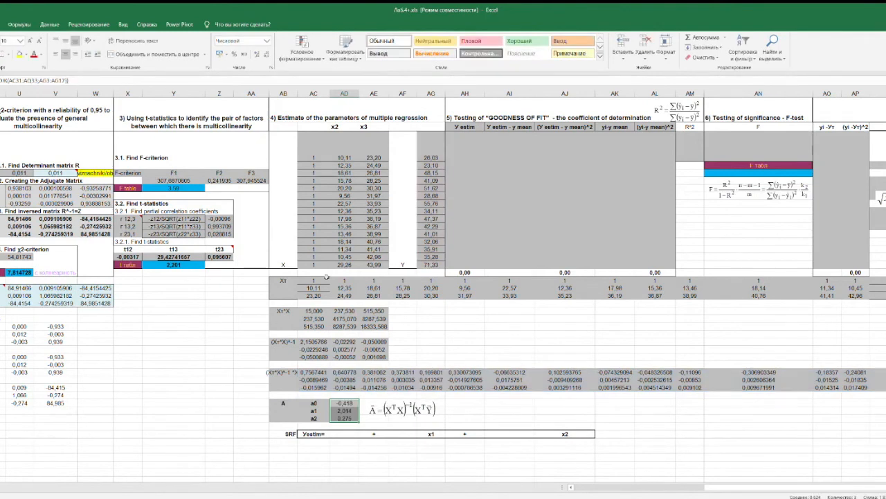
key(ctrl+shift+Return)
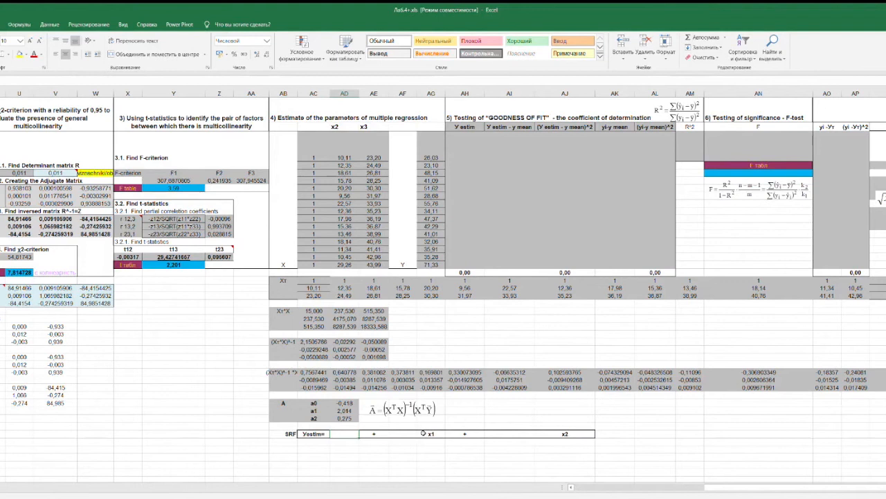
- Fill the coefficient cells of the SRF equation with references to the calculated a0, a1 and a2
text(=)
click(336, 403)
key(Return)
click(404, 435)
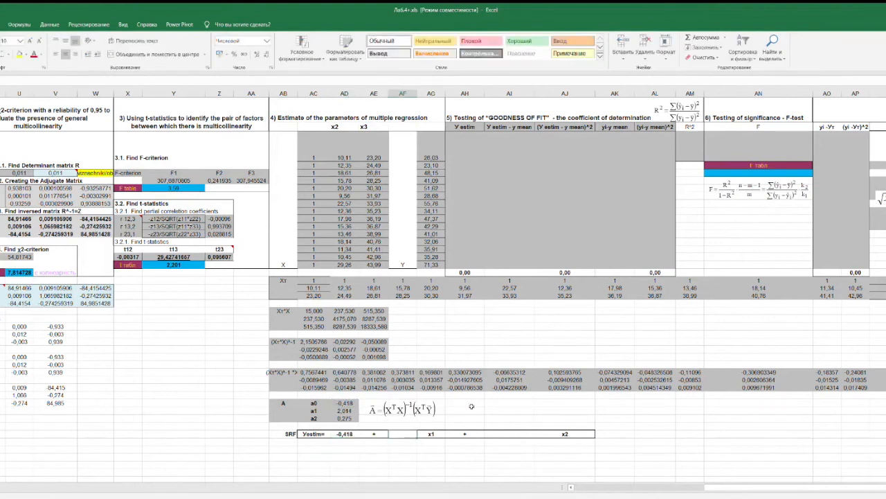
text(=)
click(336, 411)
key(Return)
click(486, 433)
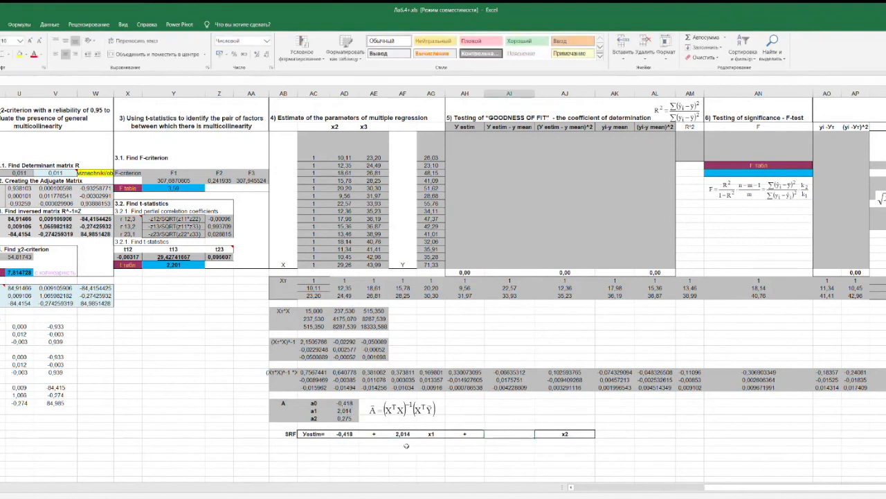
text(=)
click(341, 418)
key(Return)
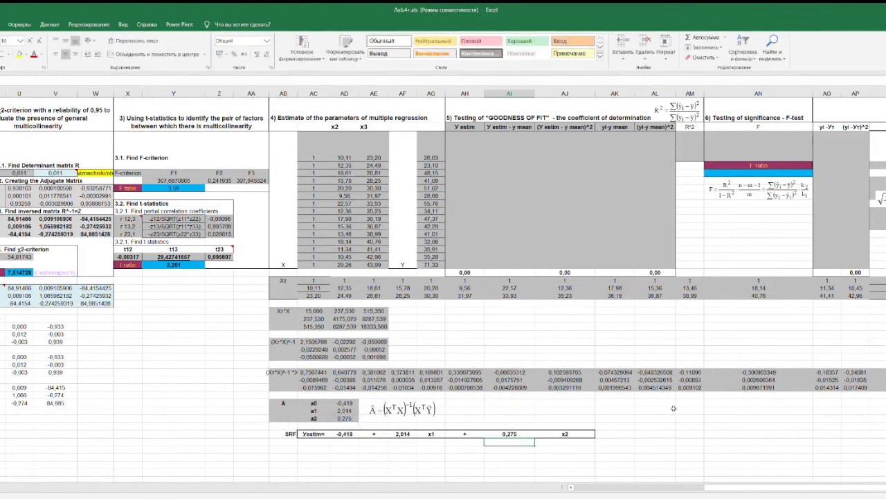
- Build the first Y estim formula in AH3 from the SRF coefficients and factors as =AD39+AF39*AD3+AI39*AE3
click(453, 147)
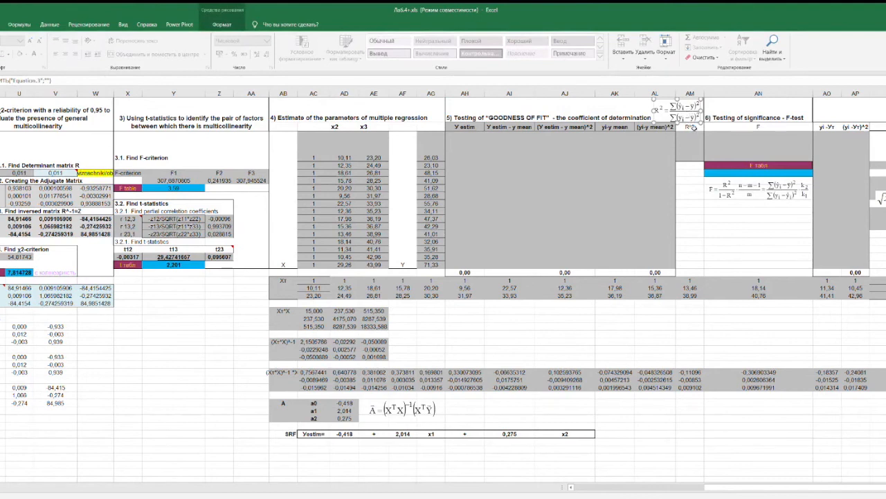
click(694, 178)
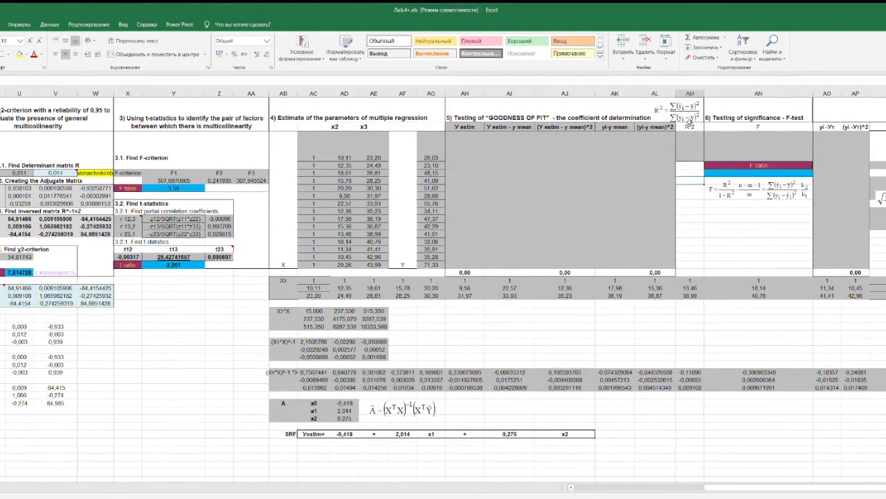
click(466, 148)
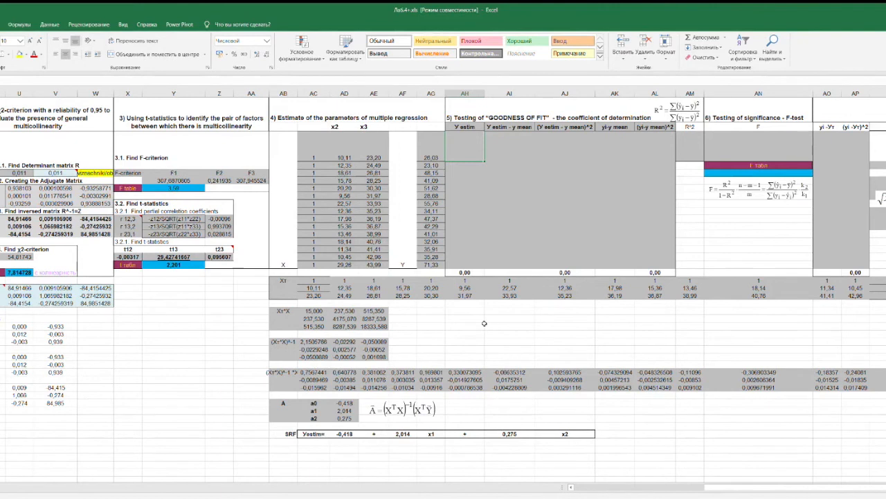
text(=)
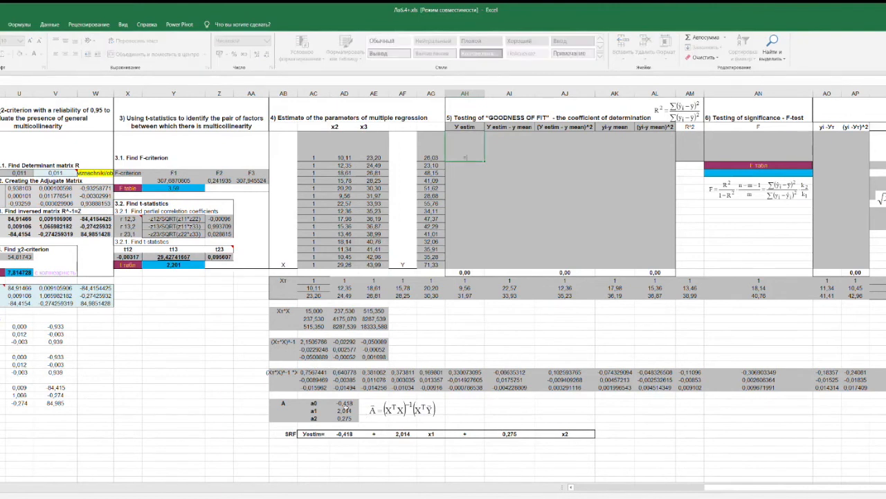
click(344, 433)
text(+)
click(399, 434)
text(*)
click(340, 145)
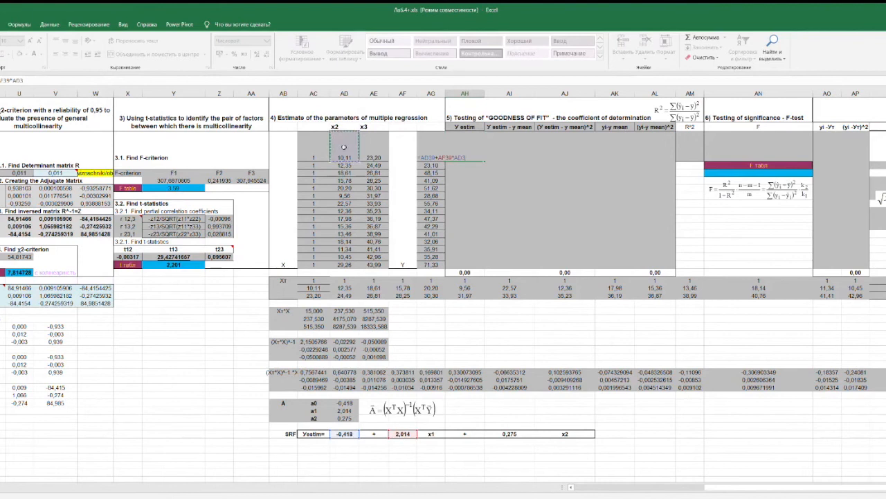
text(+)
click(523, 435)
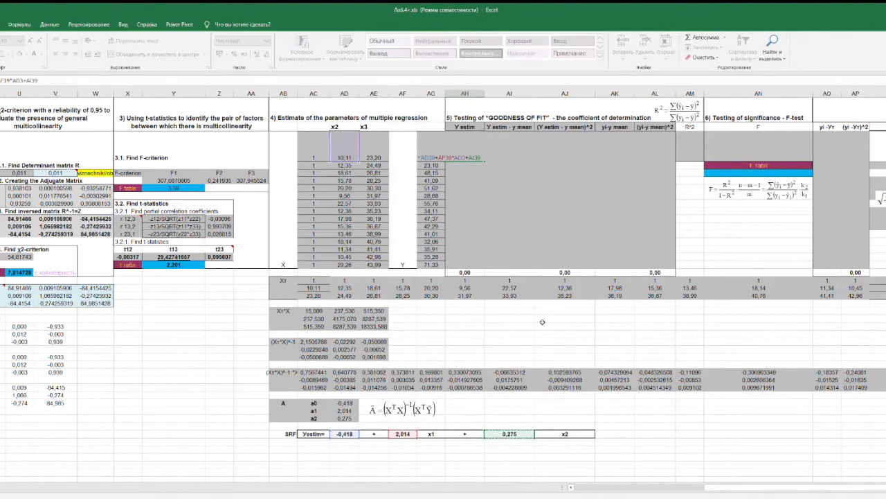
text(*)
click(375, 147)
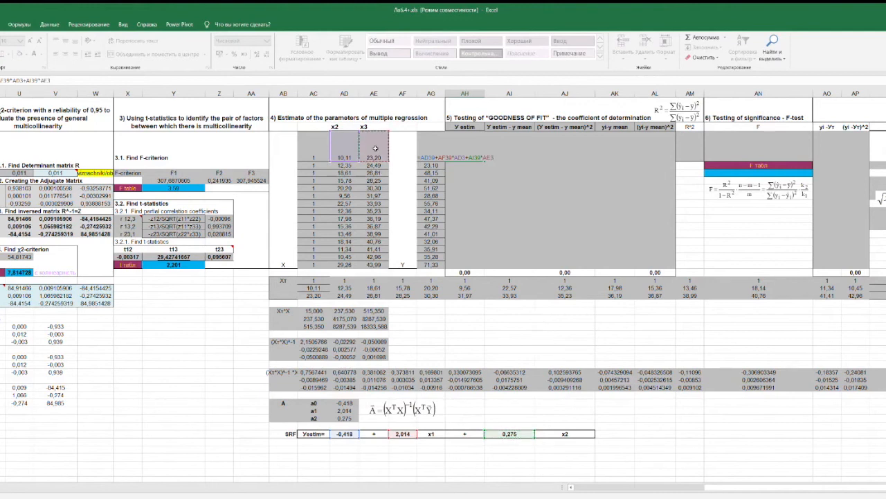
- Make the coefficient references AD39, AF39 and AI39 absolute in the Y estim formula and fill it down all 15 rows
click(428, 158)
key(F4)
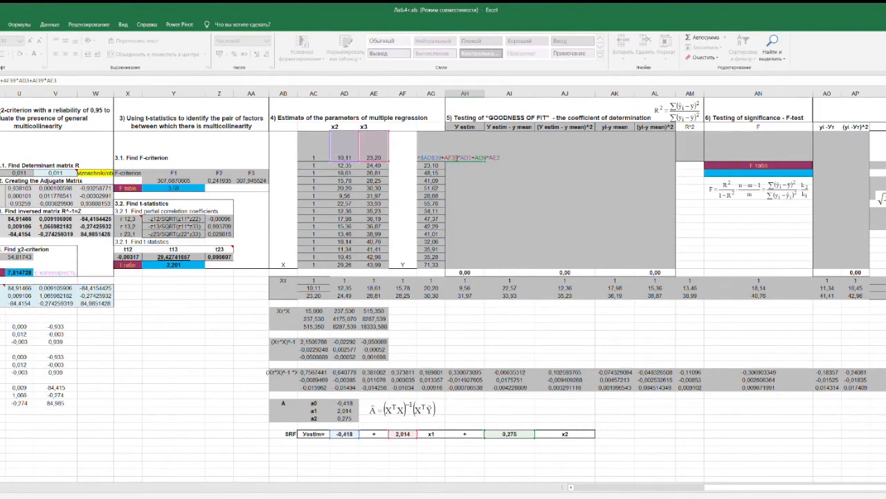
key(F4)
key(F4)
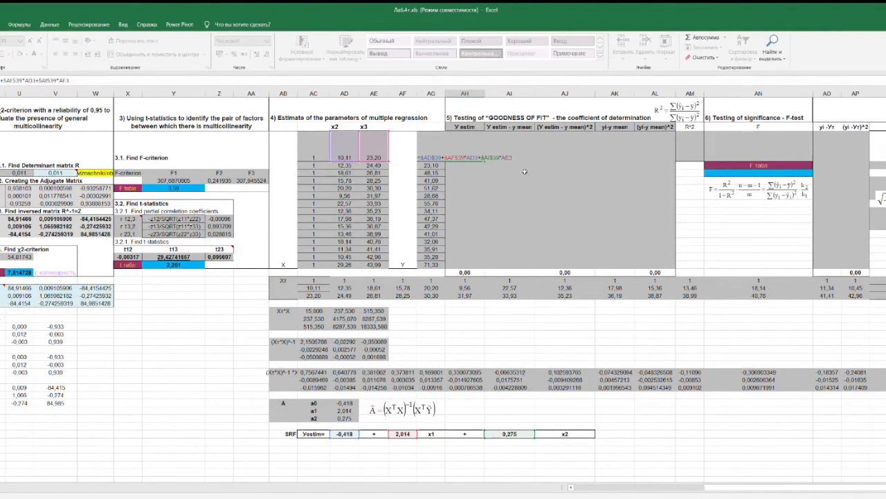
key(Return)
click(475, 150)
drag(484, 161, 479, 268)
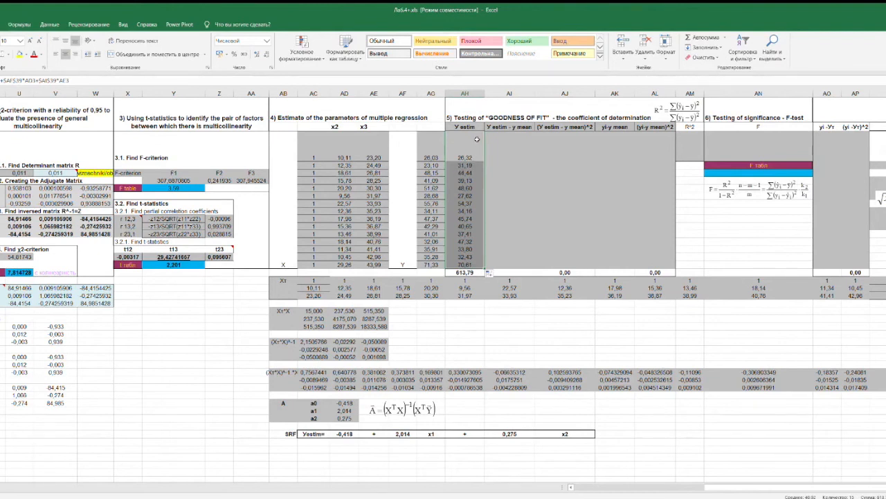
- Fill the Y estim - y mean column for all 15 rows by subtracting the absolute reference to the y mean from Y estim
click(504, 147)
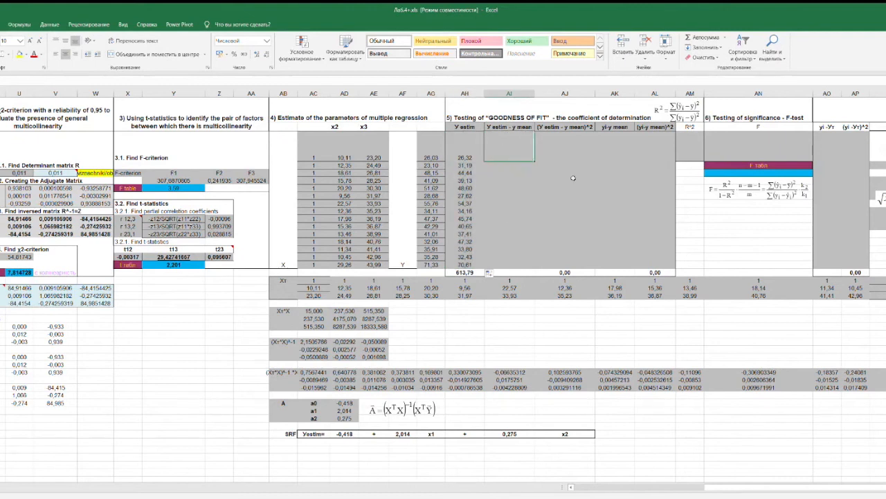
text(=)
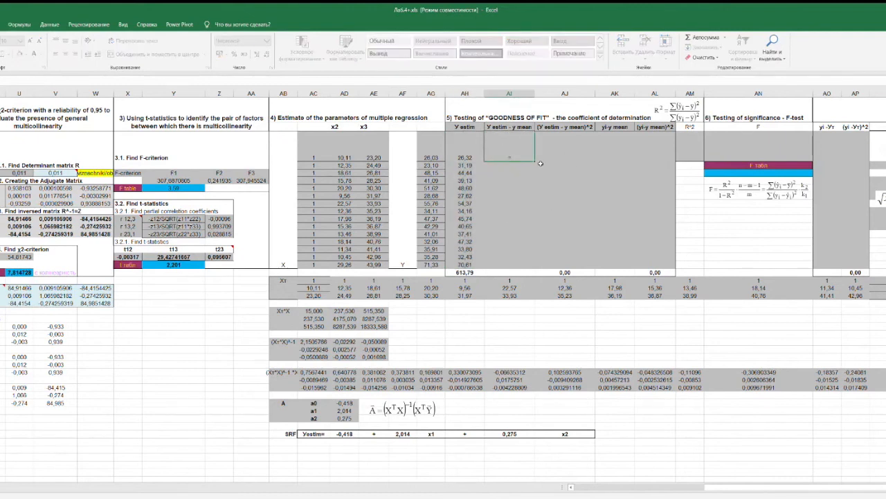
click(470, 154)
text(-)
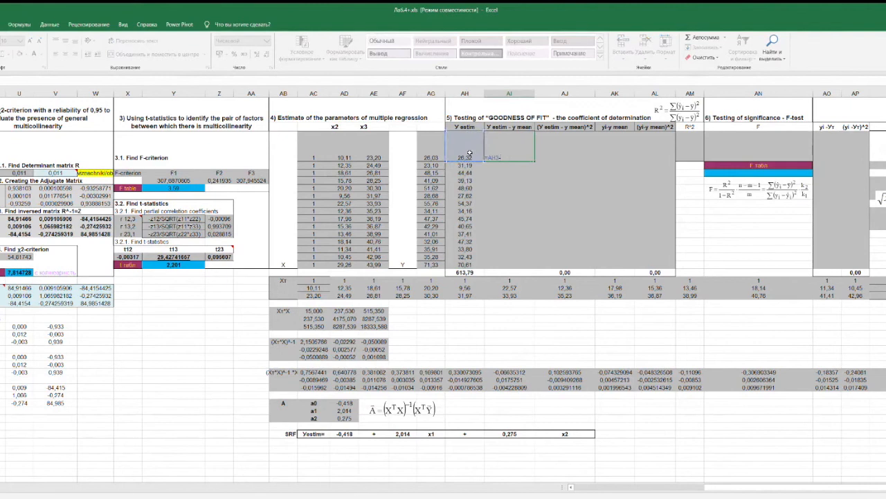
drag(728, 488, 593, 487)
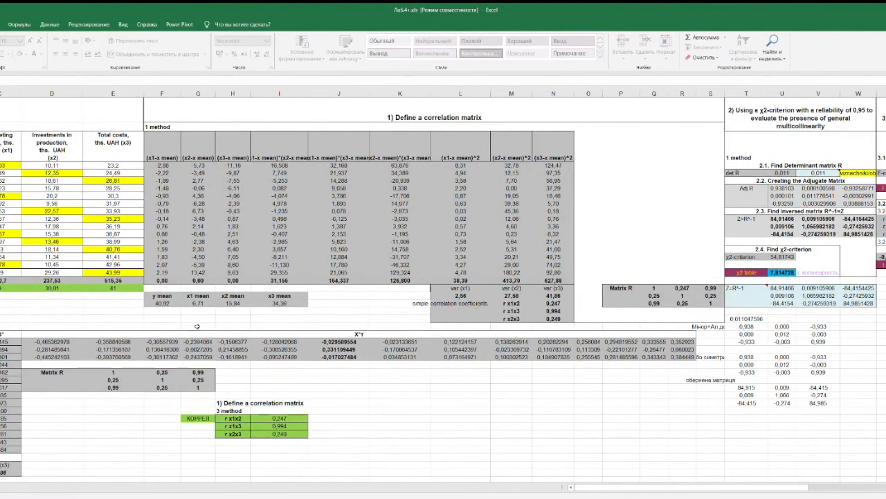
click(165, 303)
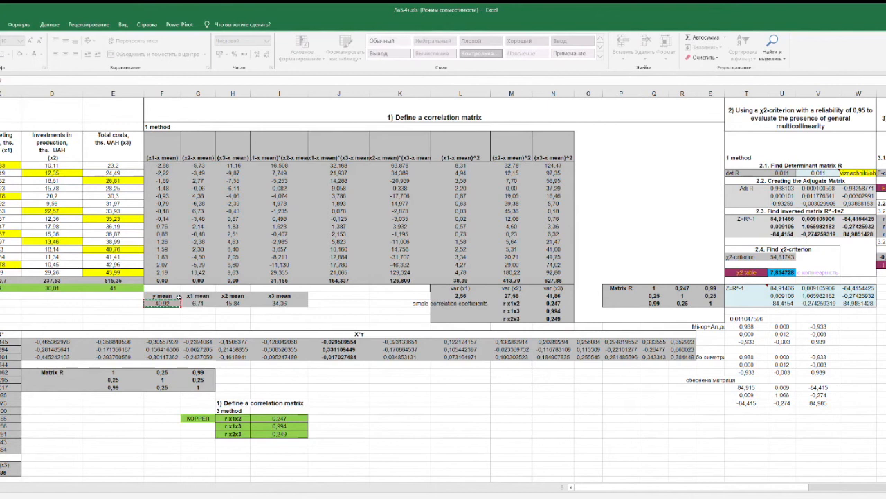
key(F4)
key(Return)
click(443, 159)
drag(477, 160, 477, 265)
- Fill the (Y estim - y mean)^2 column for all 15 rows with the squared deviations, starting from =AI3^2
click(508, 149)
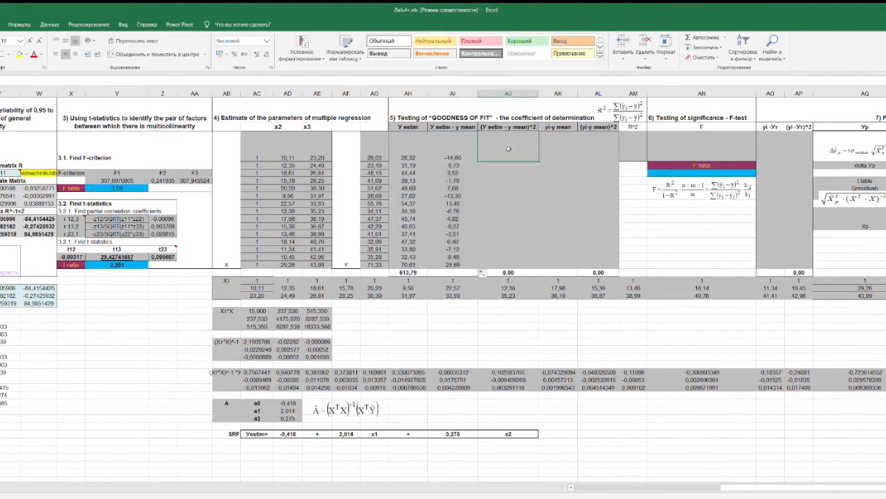
text(=)
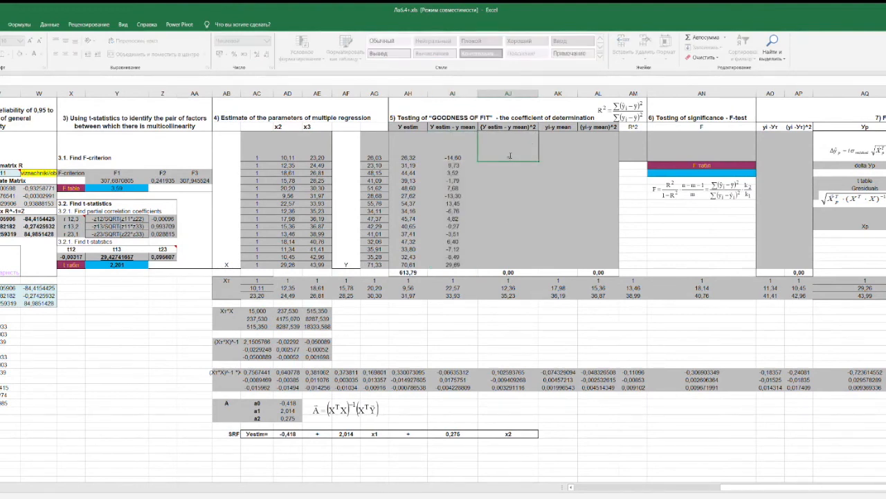
click(445, 159)
text(*)
click(446, 159)
key(BackSpace)
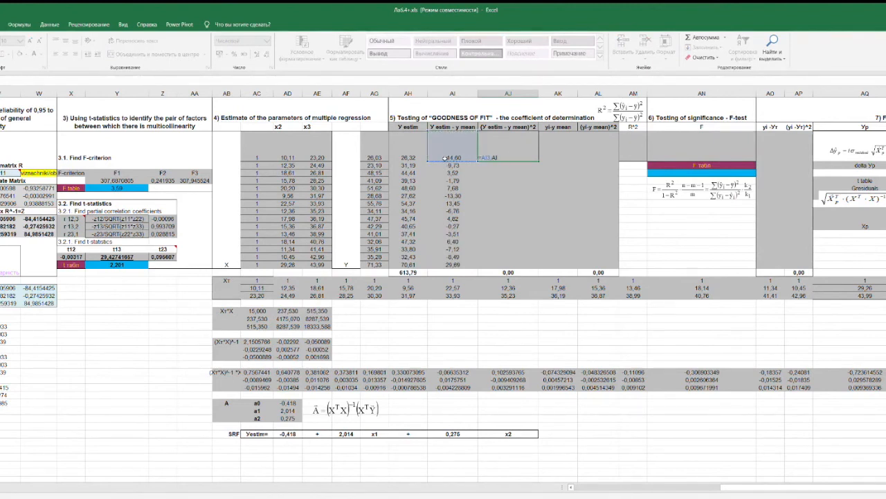
text(^2)
key(Return)
click(527, 150)
drag(538, 161, 538, 266)
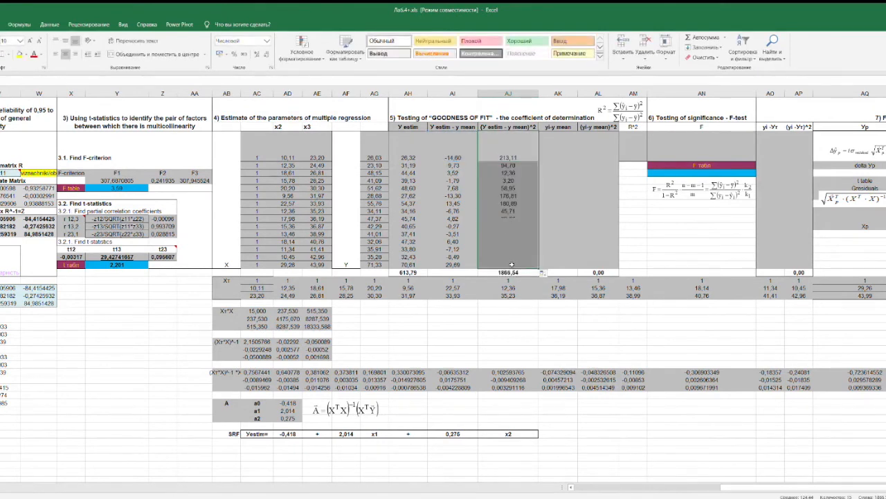
- Fill the yi-y mean column for all 15 rows by subtracting the absolute reference to the y mean from the Y values, starting from AG3
click(568, 143)
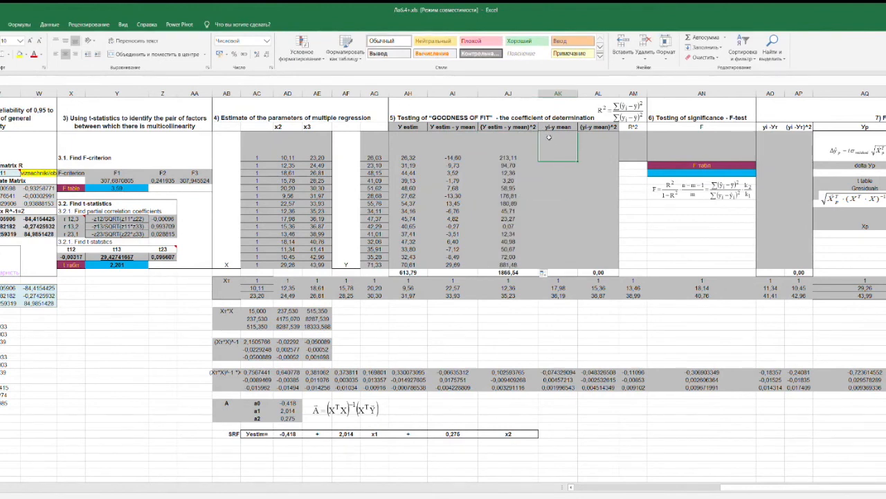
text(=)
click(378, 153)
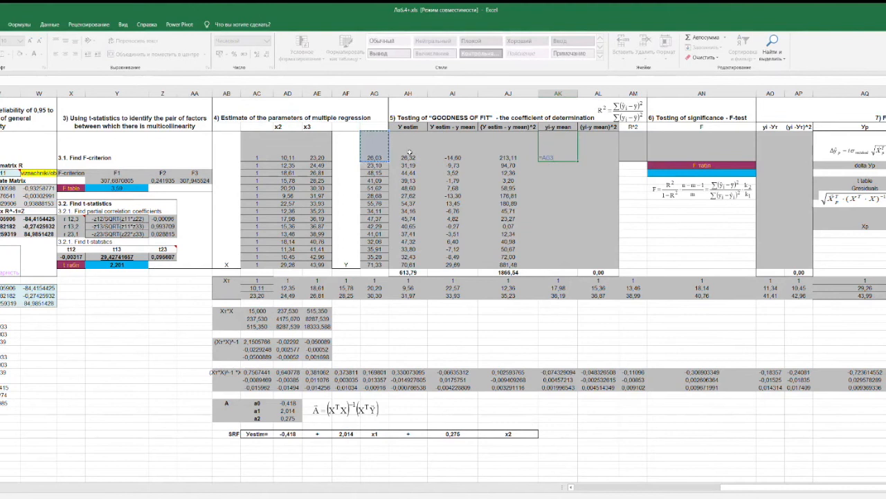
text(-)
drag(729, 487, 585, 487)
click(105, 302)
key(Return)
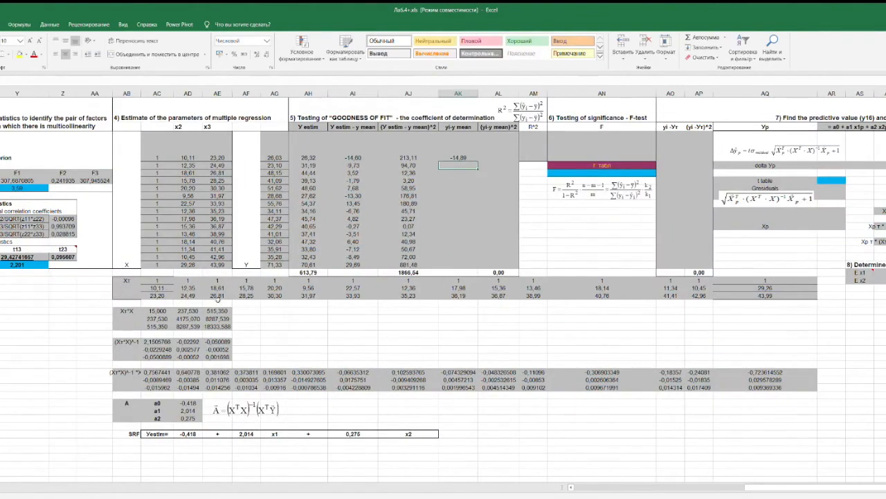
click(470, 158)
drag(477, 160, 476, 267)
- Fill the (yi-y mean)^2 column for all 15 rows with the squared deviations, starting from =AK3^2
drag(496, 141, 496, 168)
click(496, 140)
text(=)
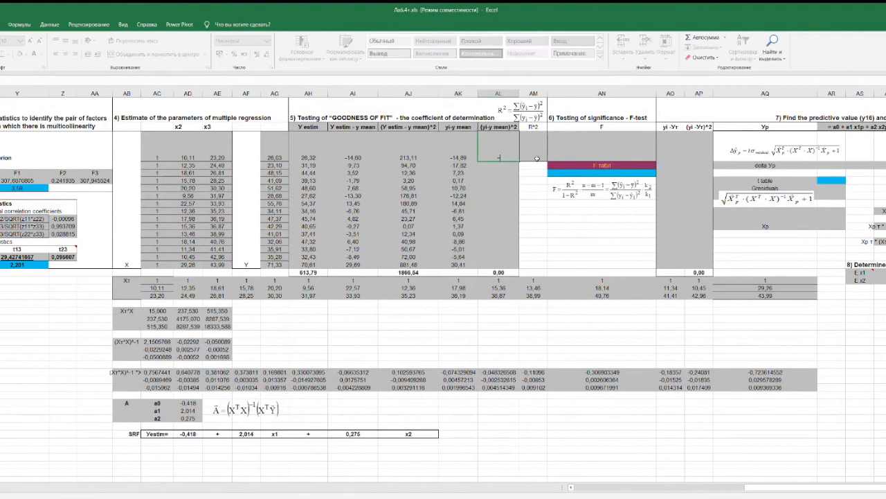
click(458, 157)
text(^2)
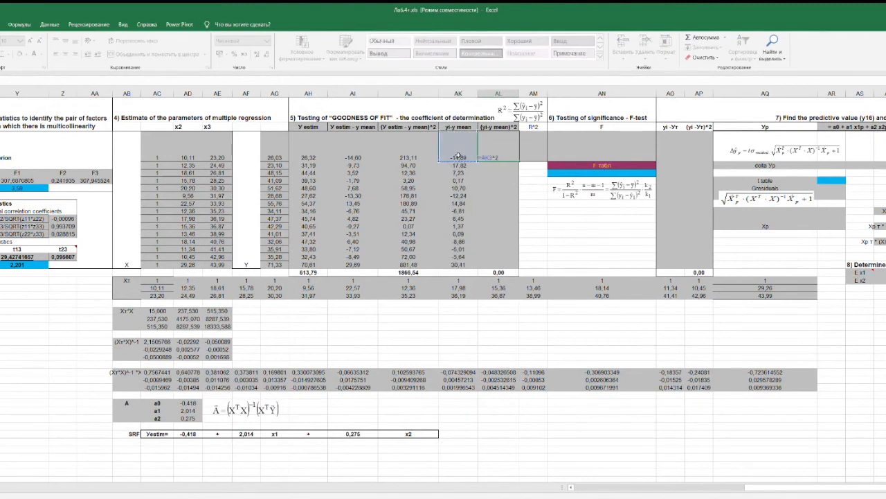
key(Return)
click(499, 155)
drag(517, 161, 514, 266)
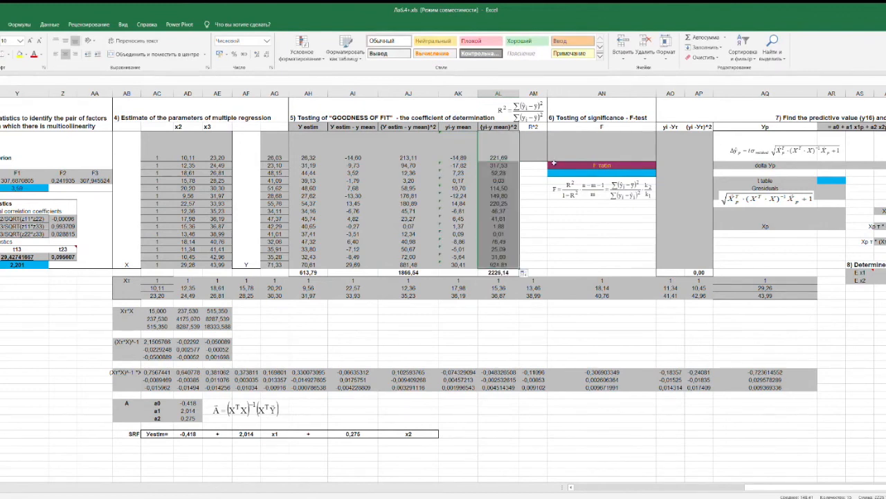
- Calculate R^2 in AM3 as =AJ18/AL18 and reduce its display to two decimal places
click(533, 146)
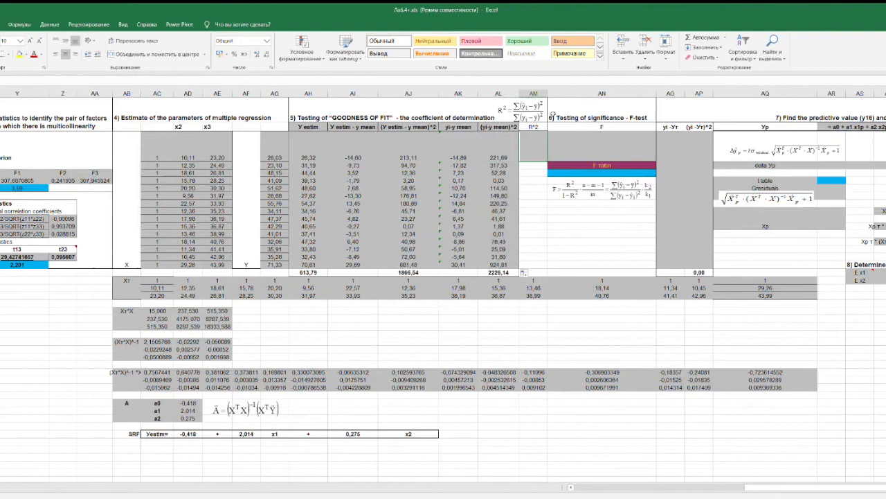
text(=)
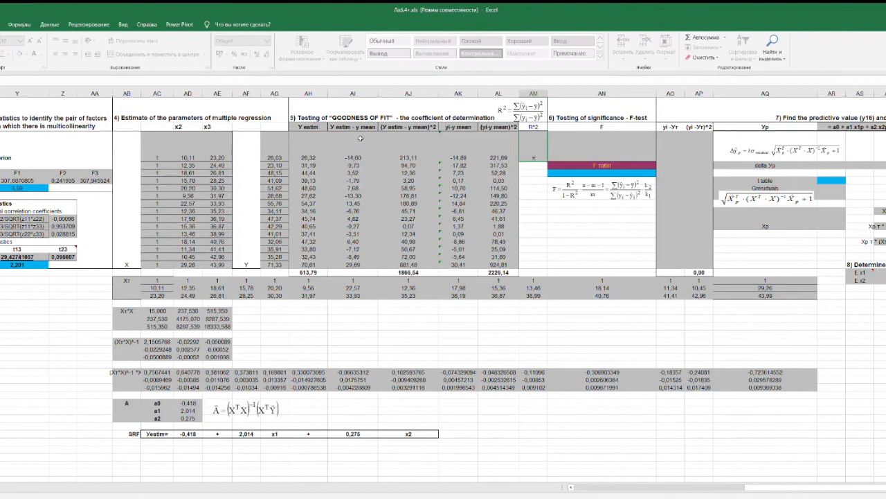
click(419, 272)
text(/)
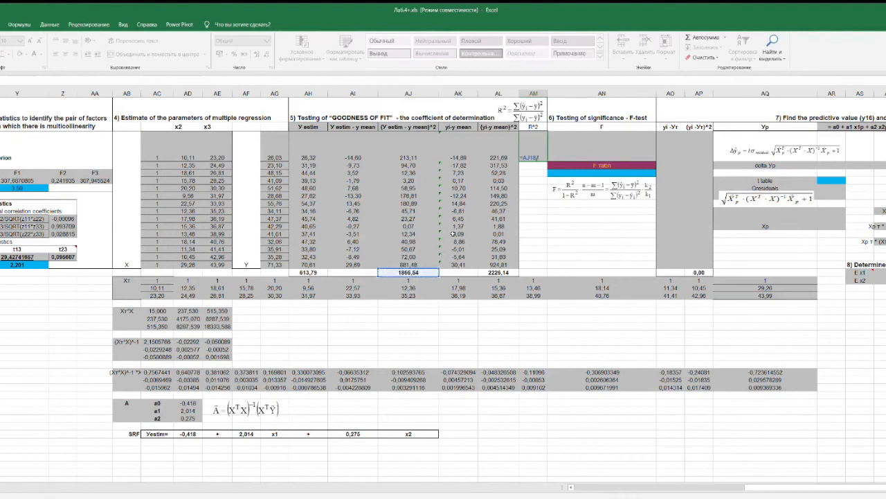
click(510, 273)
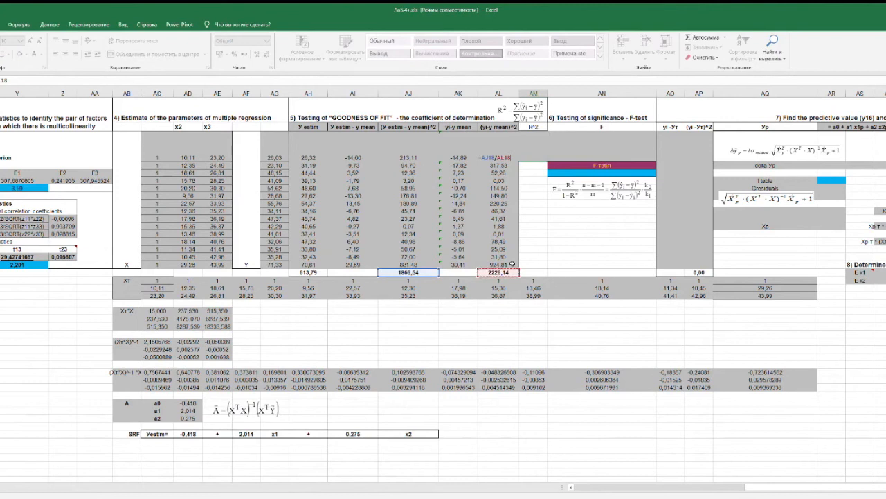
key(Return)
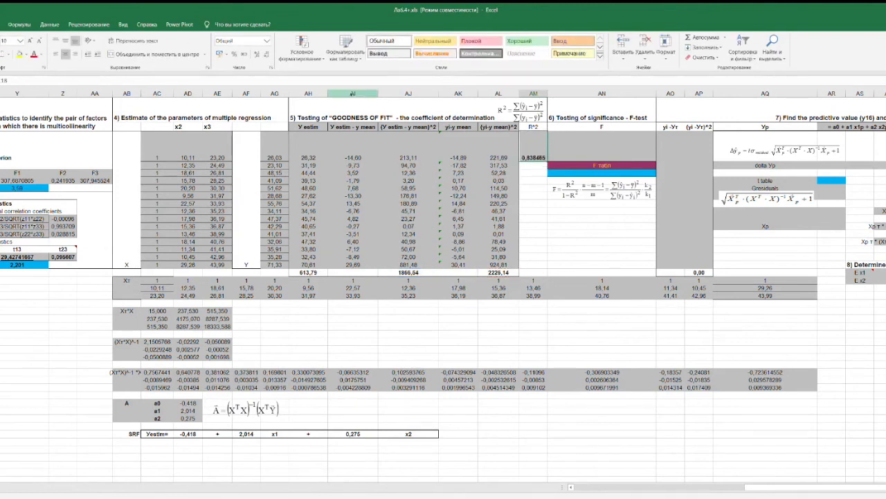
click(265, 54)
click(265, 54)
click(265, 54)
click(265, 54)
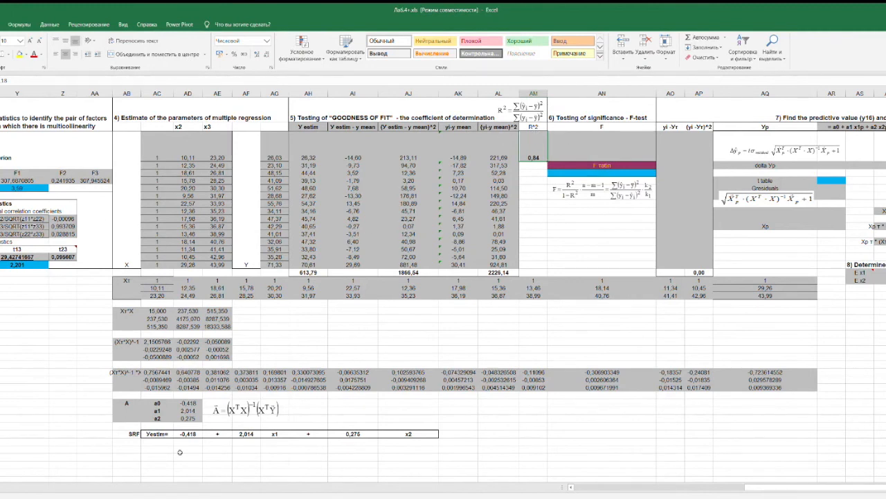
- Review the SRF equation, the R^2 result and the F-test formula image
drag(183, 433, 420, 434)
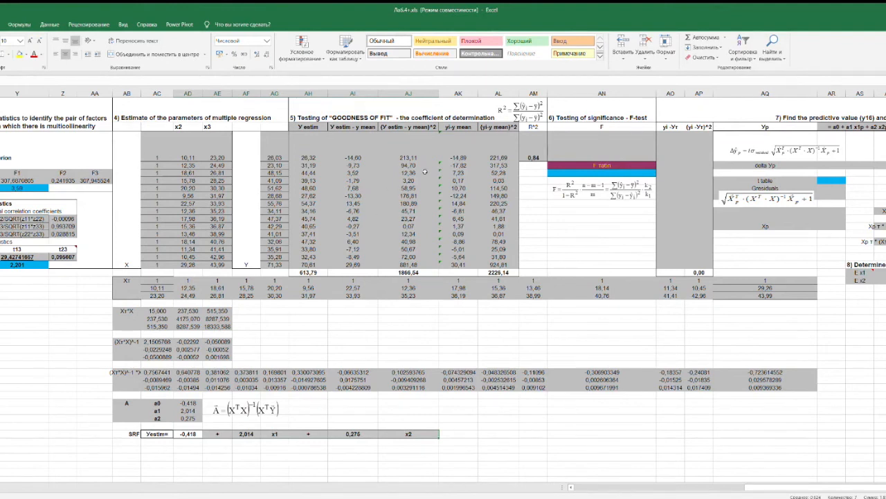
click(534, 150)
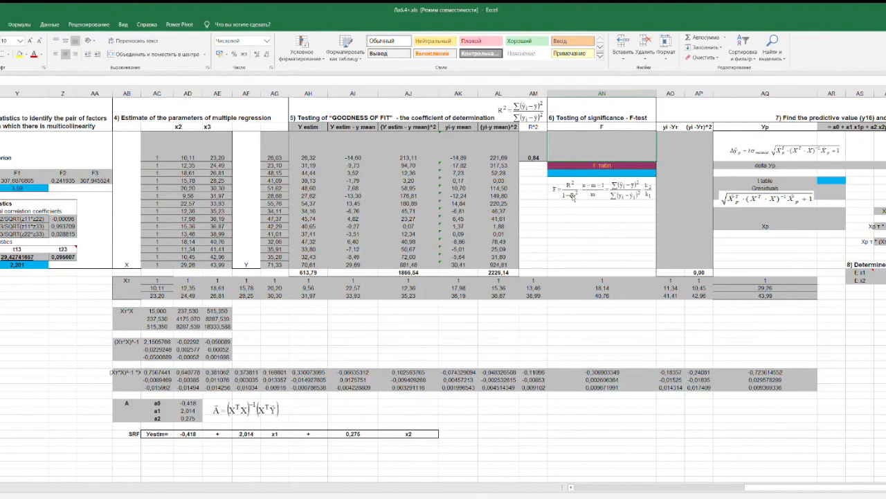
click(570, 201)
click(570, 203)
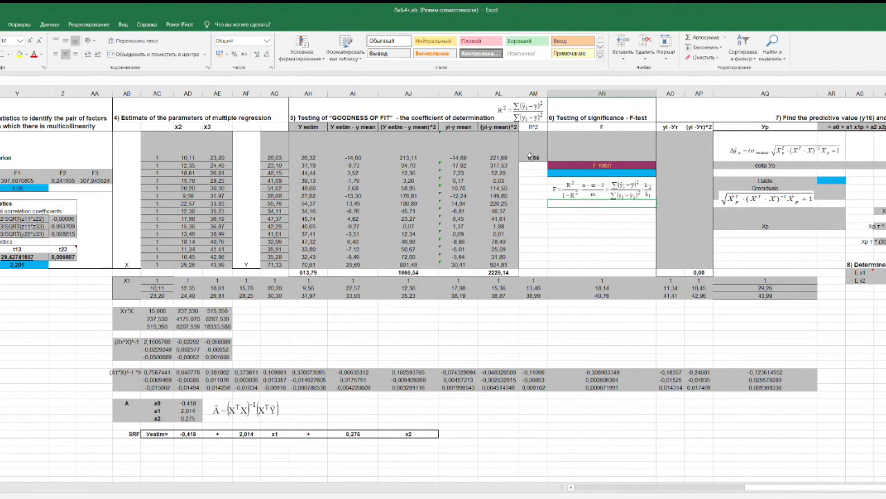
- Begin the F statistic formula in AN3 with R^2 divided by one minus R^2, =(AM3/(1-AM3))*
click(589, 142)
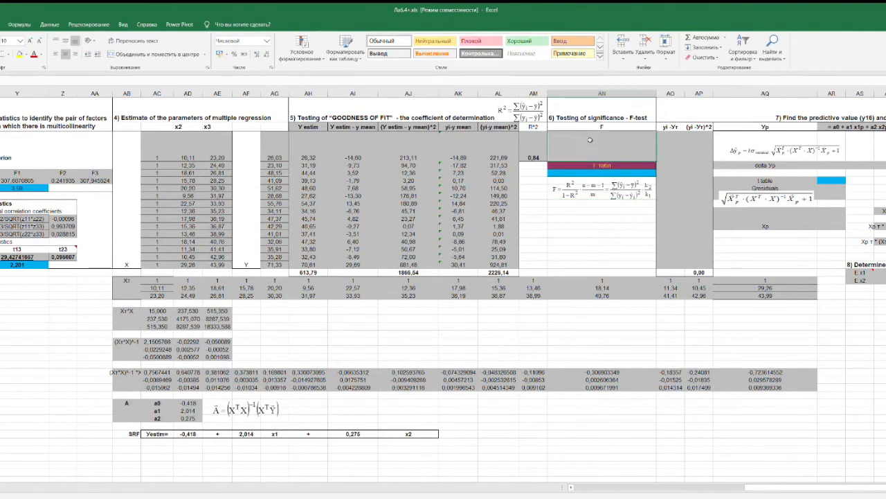
text(=)
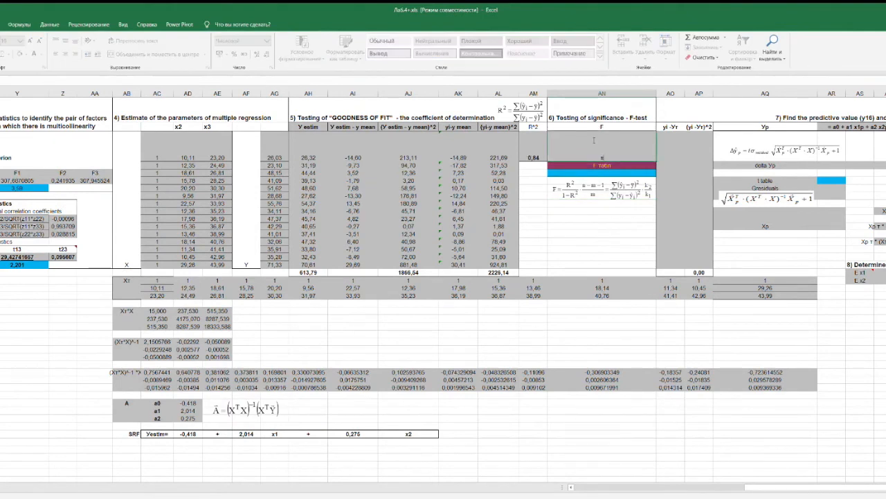
click(538, 146)
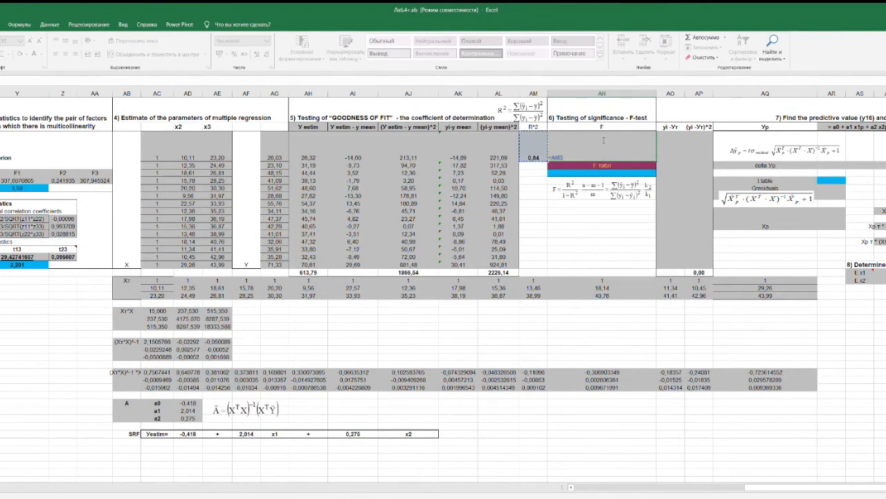
text(/(1-)
click(526, 147)
text())*)
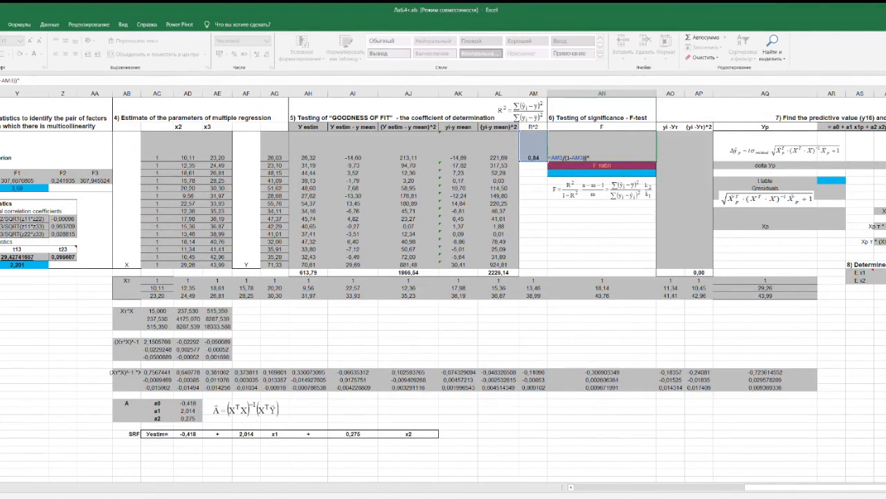
- Complete the F statistic formula with the degrees-of-freedom factor ((A18-2-1)/2)
text(()
click(603, 486)
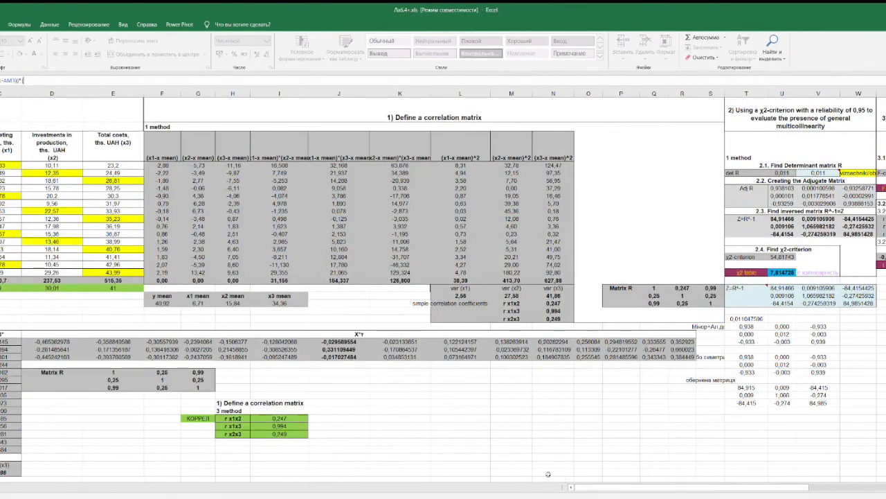
text(A18-2-1)/)
drag(772, 487, 885, 487)
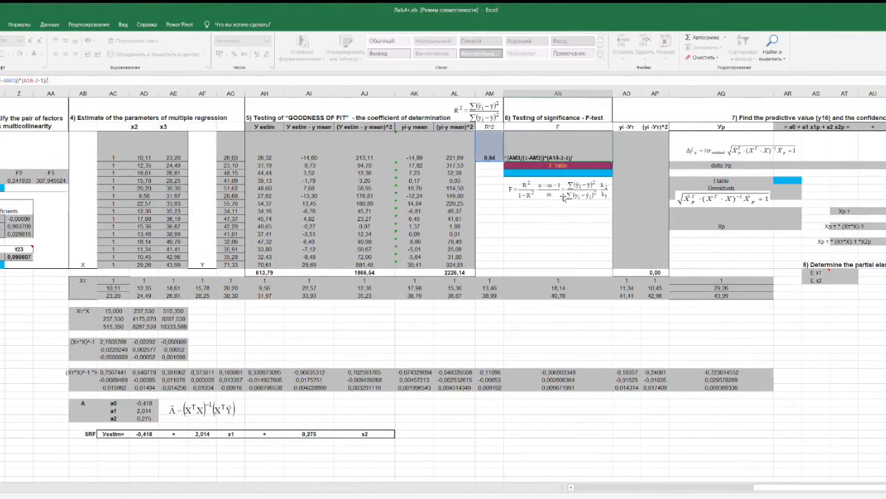
text(2))
text(()
key(Return)
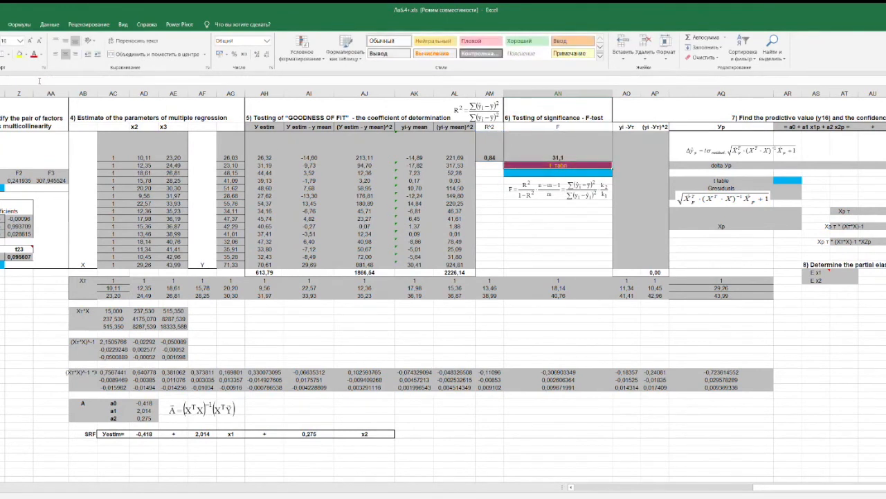
click(574, 143)
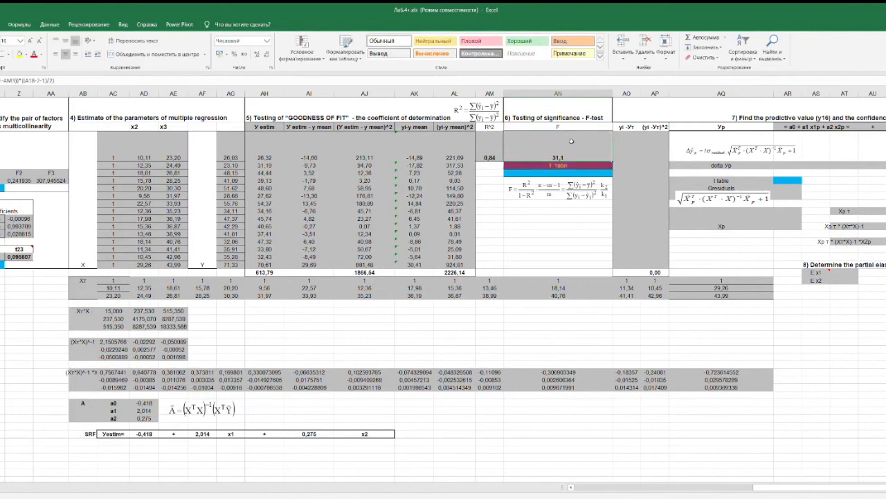
- Calculate the tabular F value below the F statistic as =FРАСПОБР(0,05;2;12)
click(556, 174)
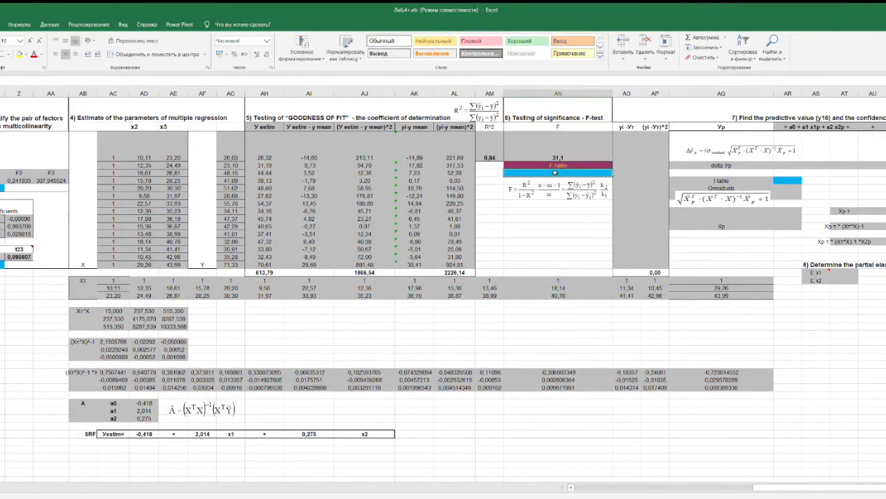
text(=)
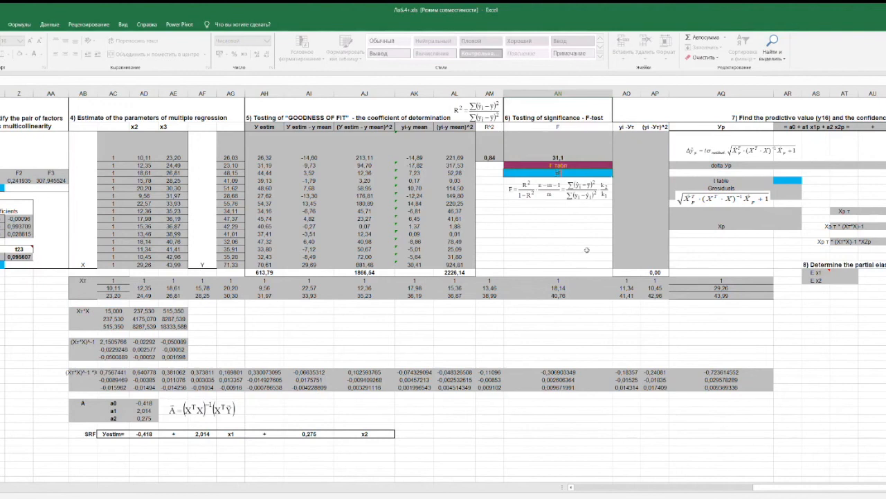
text(FРАСПОБР(0,05;2;12)
key(Return)
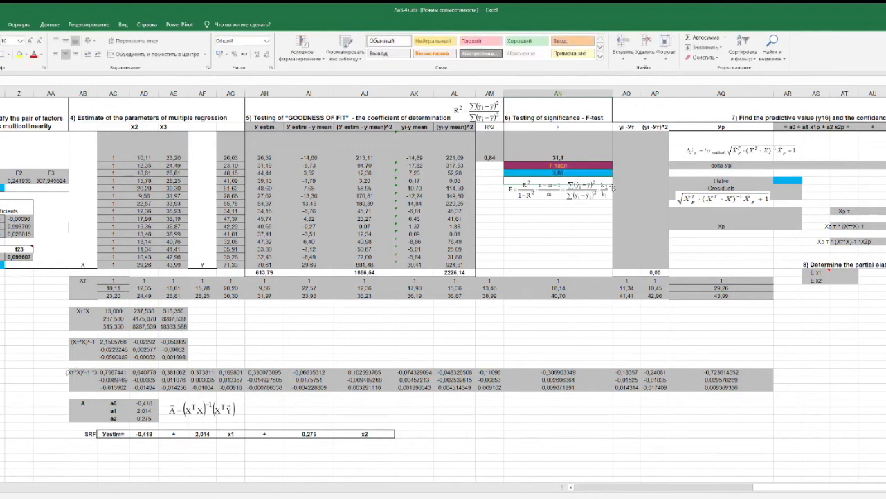
- Compare the calculated F statistic with the tabular F value and check the F-test formula image
click(592, 154)
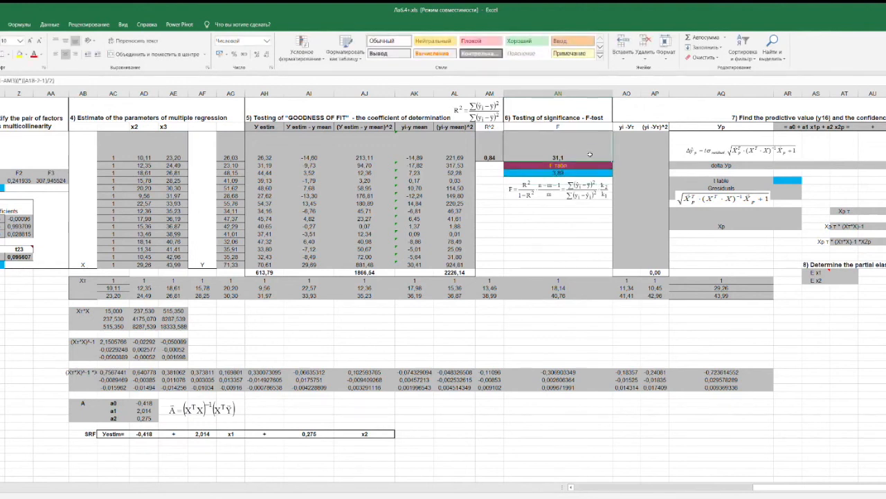
click(578, 172)
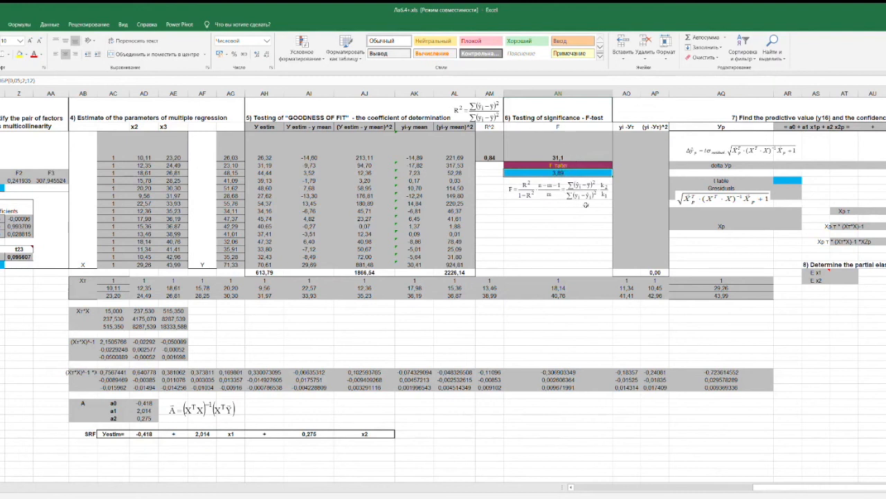
click(567, 158)
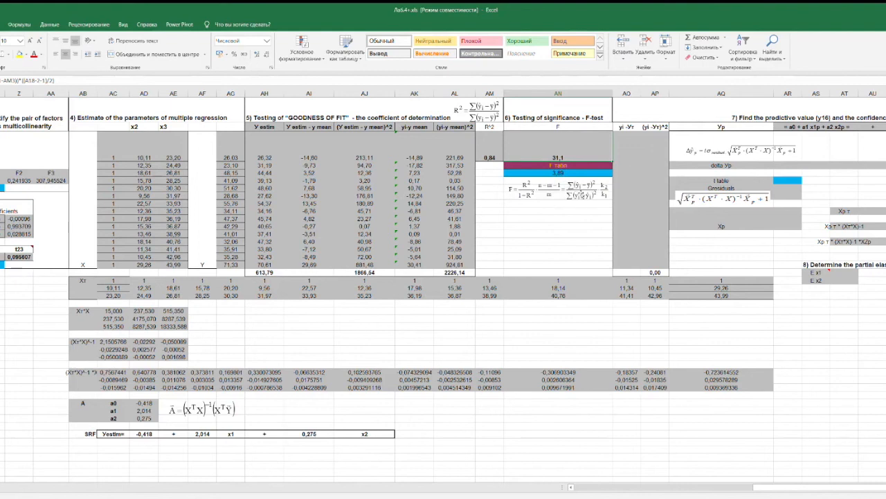
click(580, 193)
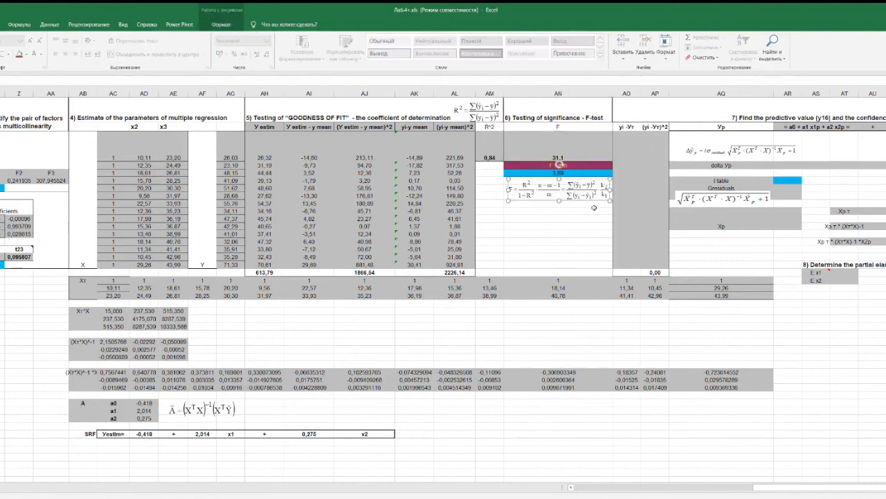
- Fill the yi-Yr column for all 15 rows with Y minus Y estim, starting from =AG3-AH3
click(623, 139)
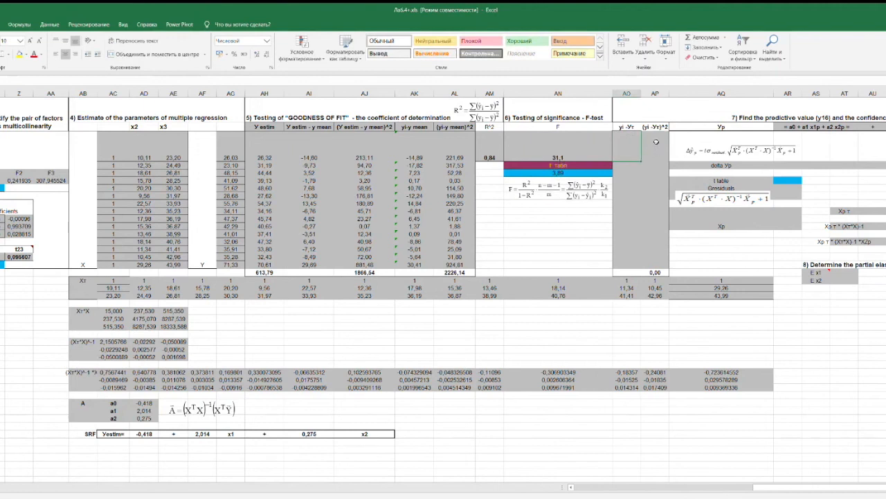
text(=)
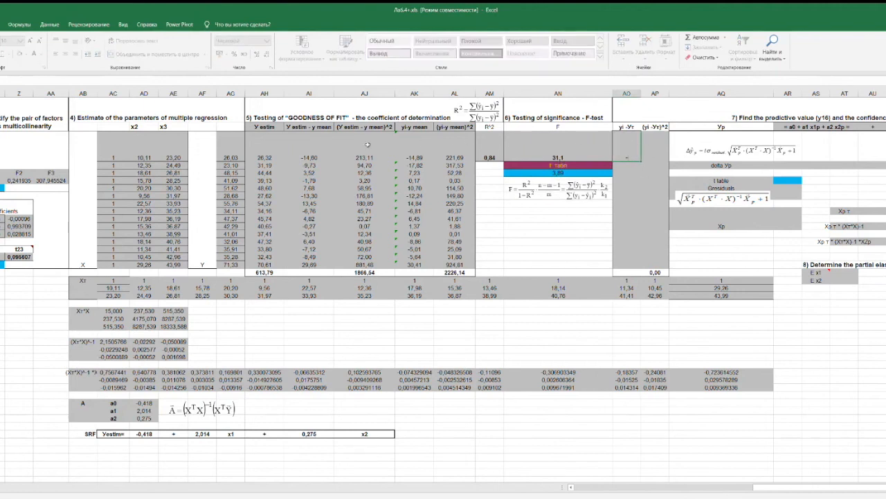
click(230, 146)
text(-)
click(264, 153)
key(Return)
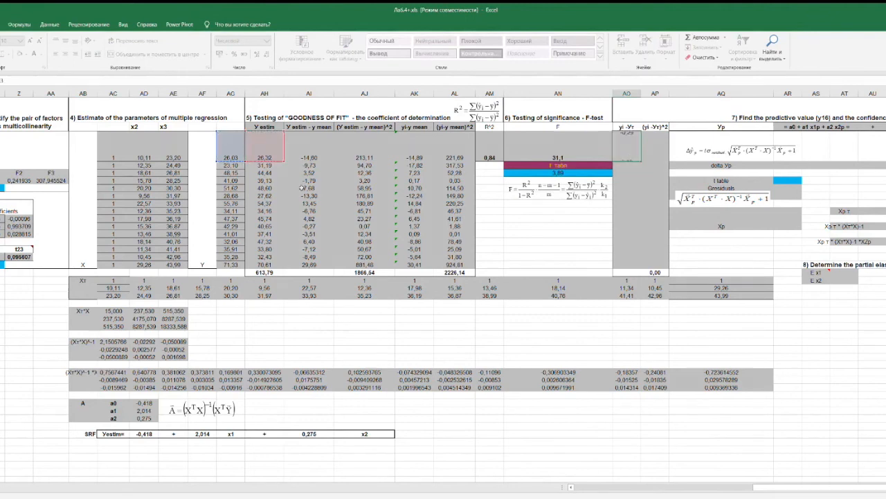
click(625, 155)
drag(642, 161, 640, 266)
- Fill the (yi-Yr)^2 column for all 15 rows with the squared yi-Yr values, starting from =AO3^2
click(648, 141)
text(=)
click(625, 154)
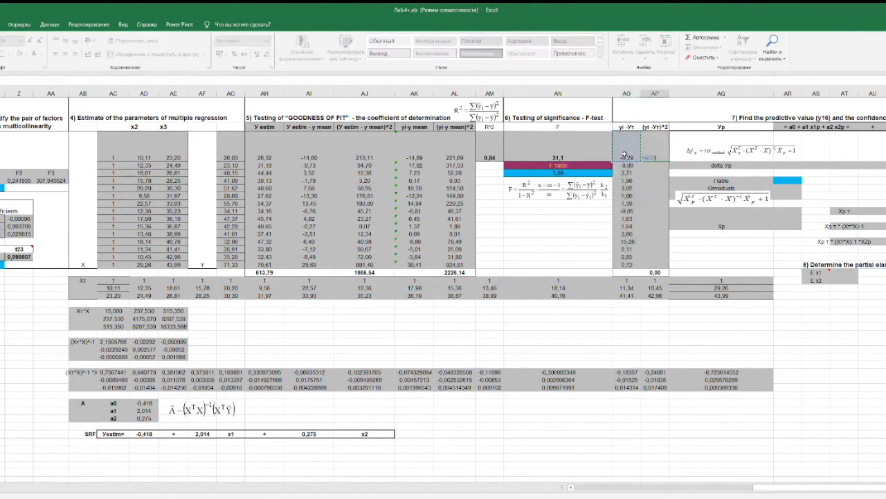
text(^2)
key(Return)
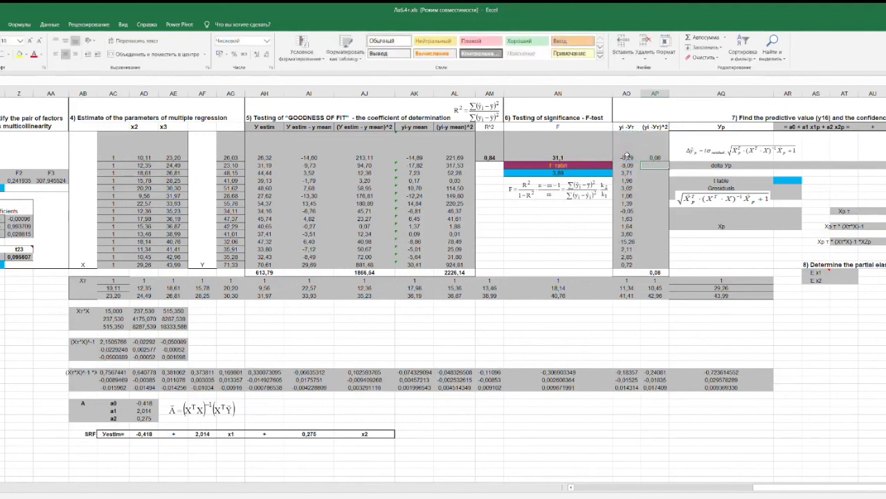
click(654, 157)
drag(669, 162, 668, 270)
- Calculate the F statistic a second way below the F-test formula image as =(AJ18/AP18)*(12/2)
click(569, 211)
text(=)
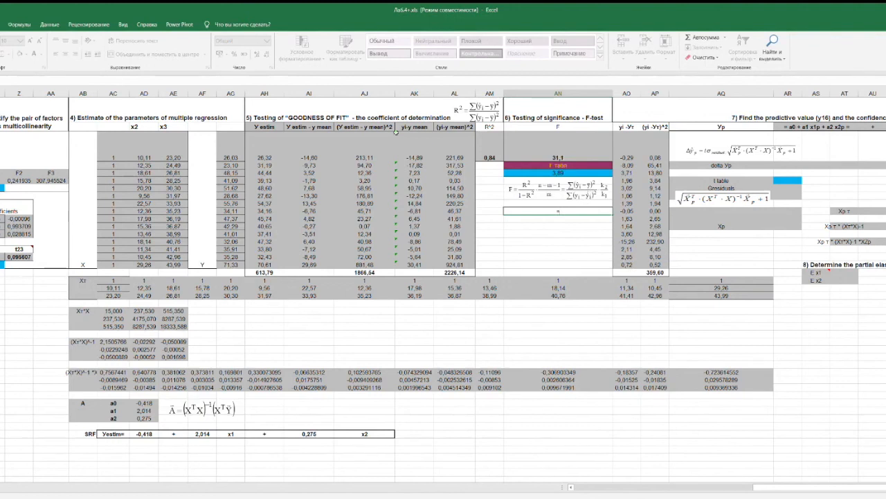
click(374, 272)
text(/)
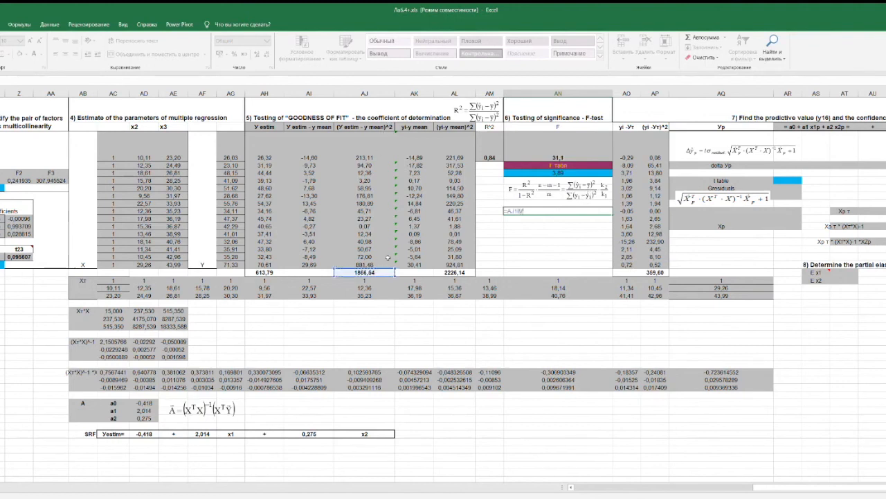
click(661, 272)
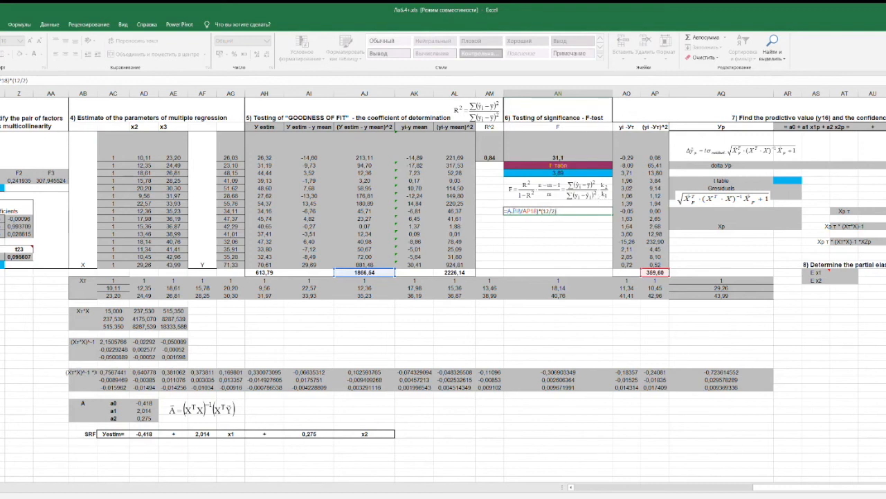
key(Return)
- Reduce the second F statistic result to one decimal place
click(547, 212)
click(265, 53)
click(266, 54)
click(266, 54)
click(266, 54)
click(266, 54)
click(266, 54)
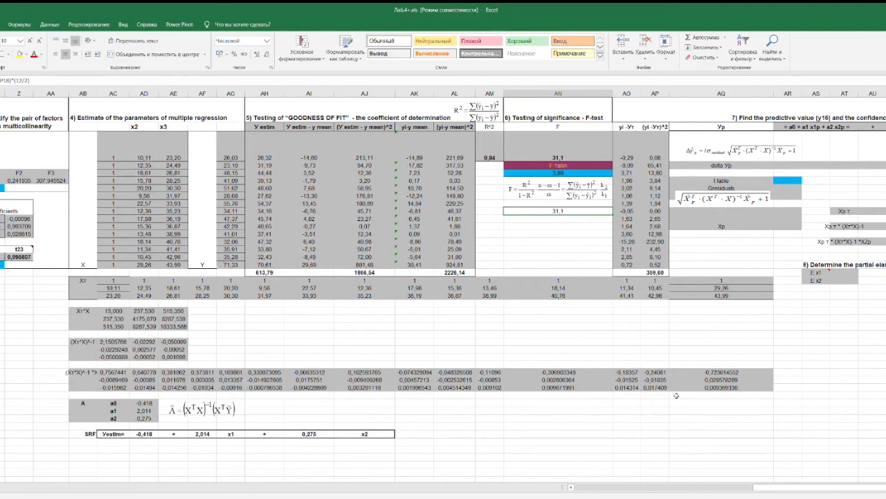
scroll(819, 487, right, 4)
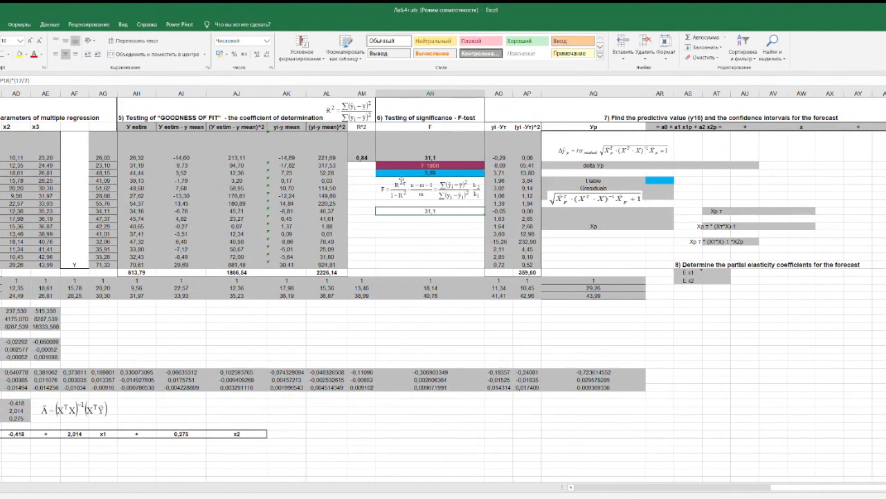
click(534, 272)
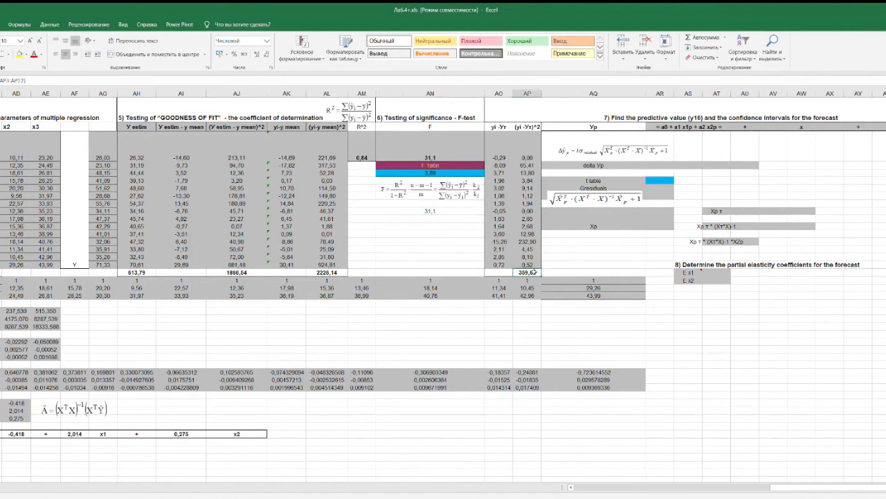
click(579, 241)
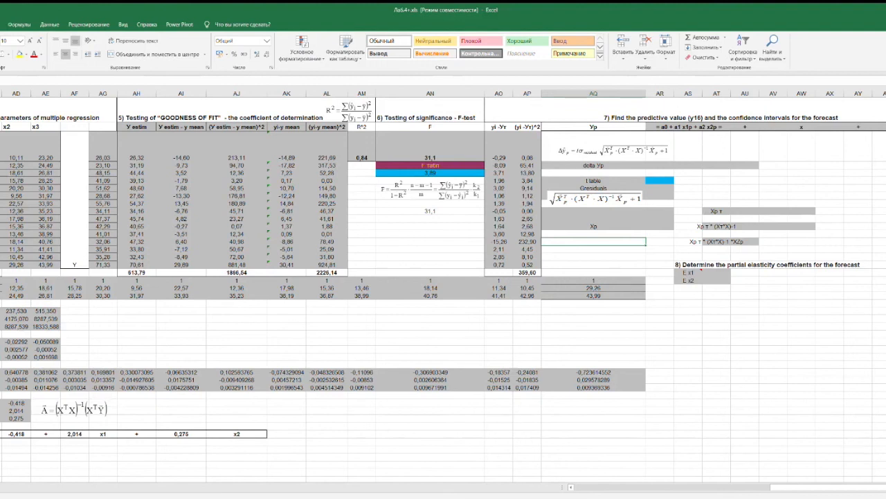
click(885, 487)
click(885, 487)
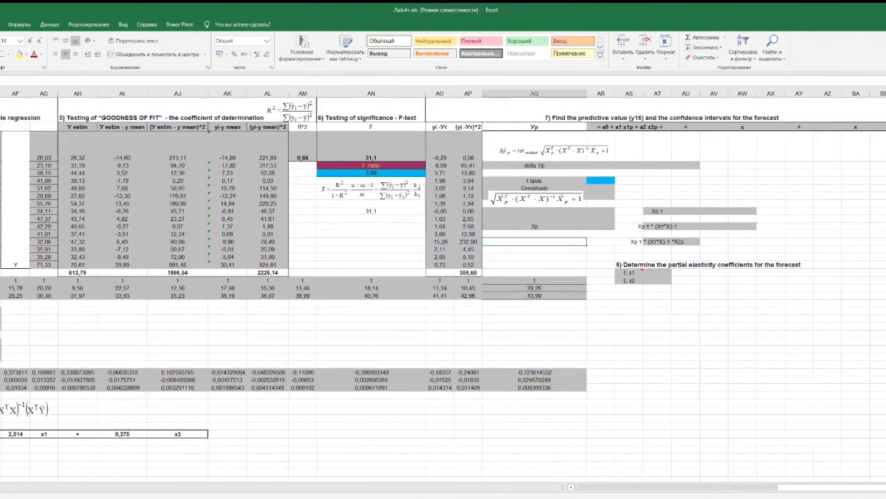
click(885, 488)
click(885, 488)
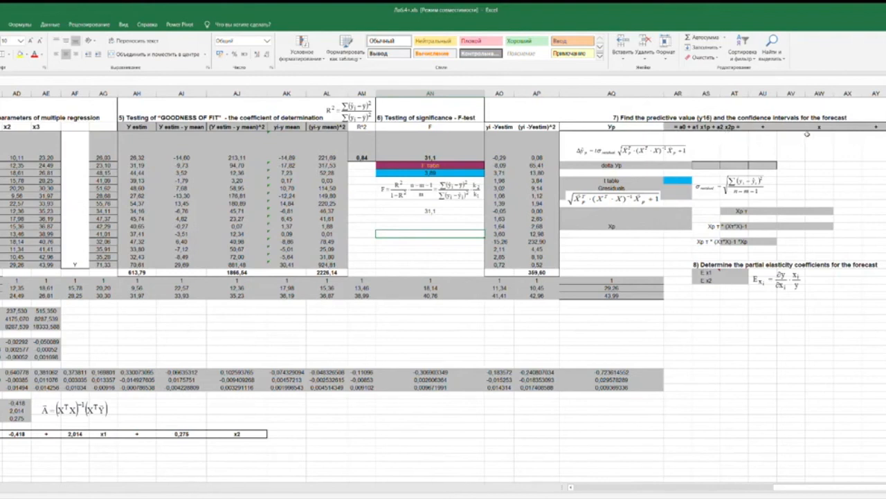
- Link the a0 and a1 coefficients from the A vector into cells AT2 and AV2 of the Yp forecast equation
click(745, 126)
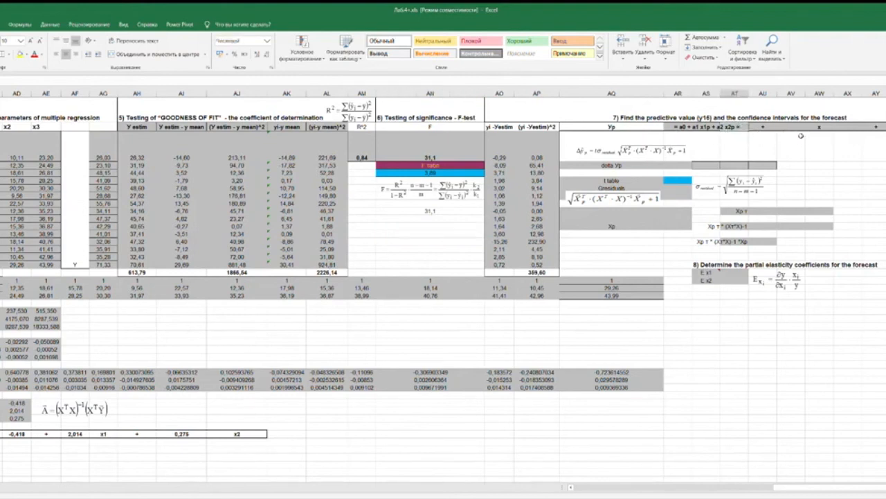
text(=)
click(10, 402)
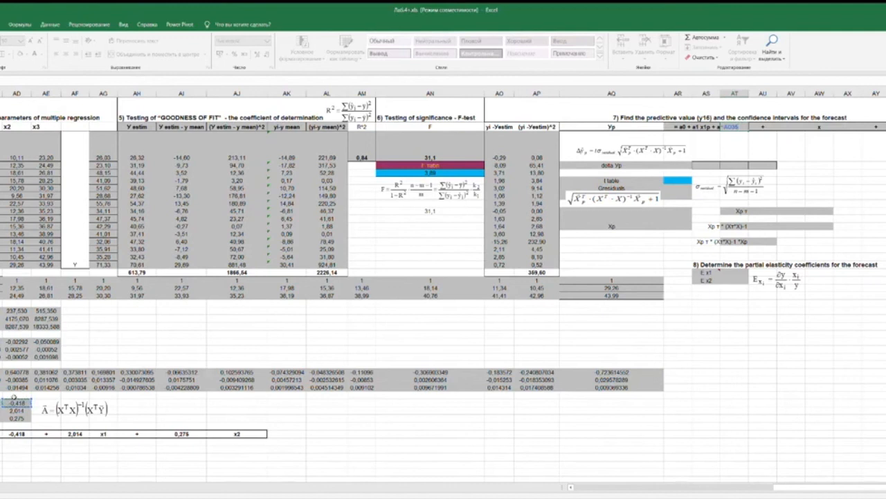
key(Return)
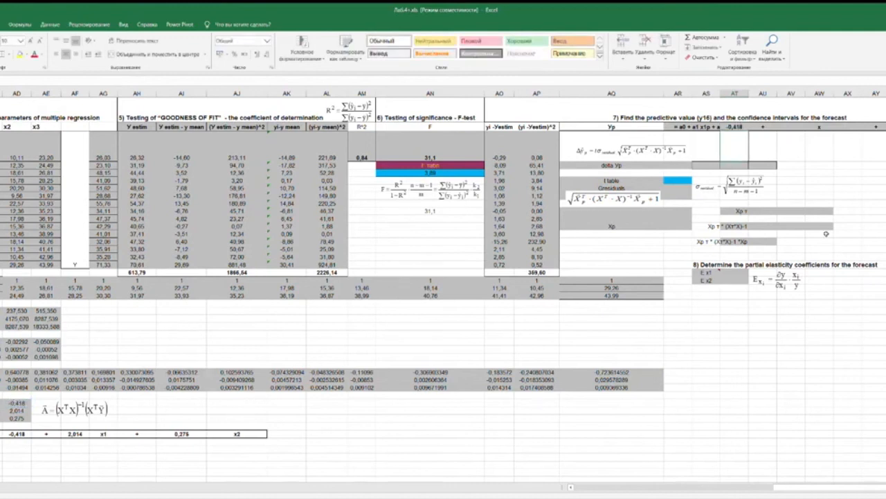
click(787, 128)
text(=)
click(20, 410)
key(Return)
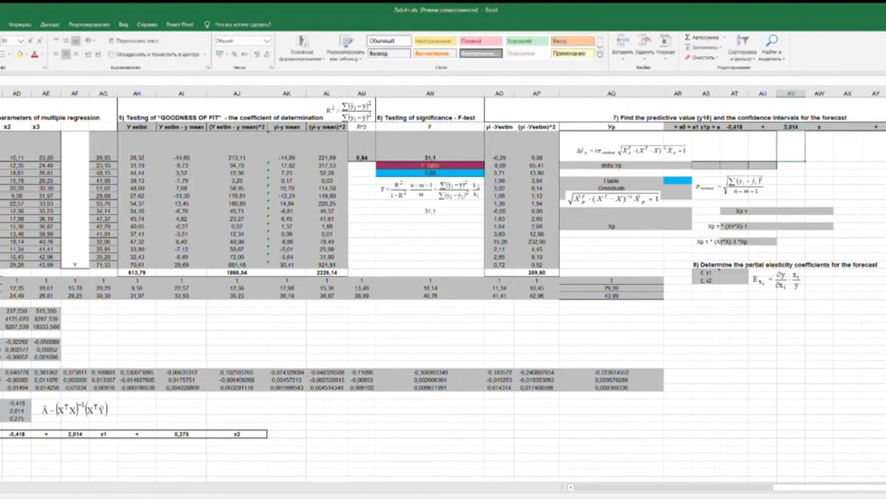
click(795, 126)
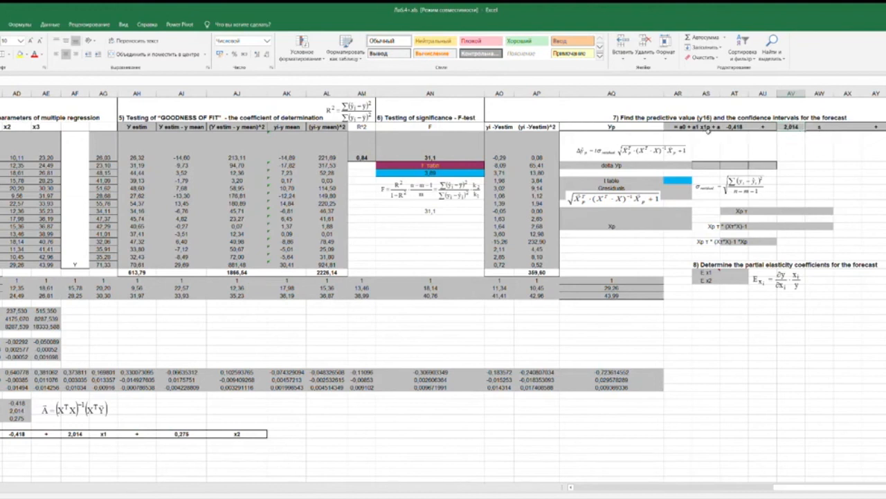
- Link the forecast investments-in-production value from the green row of the source data into cell AX2 of the Yp equation
click(846, 127)
text(=)
drag(806, 488, 567, 482)
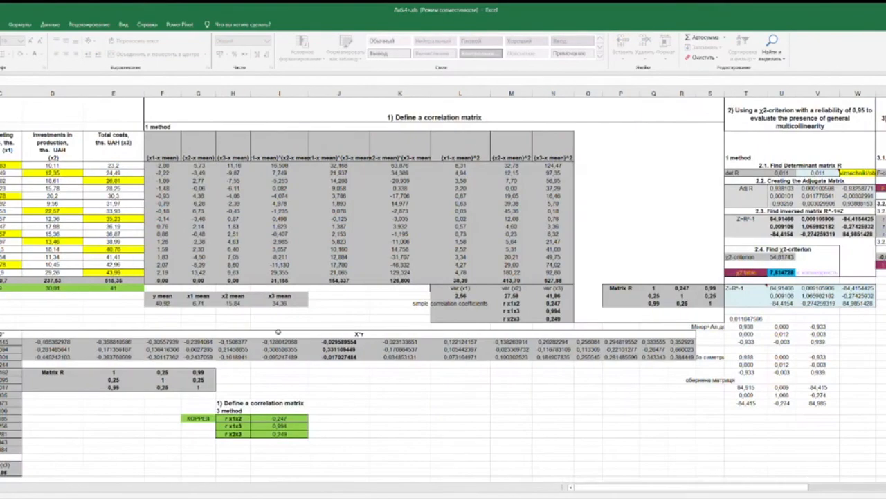
click(59, 288)
key(Return)
drag(792, 490, 818, 489)
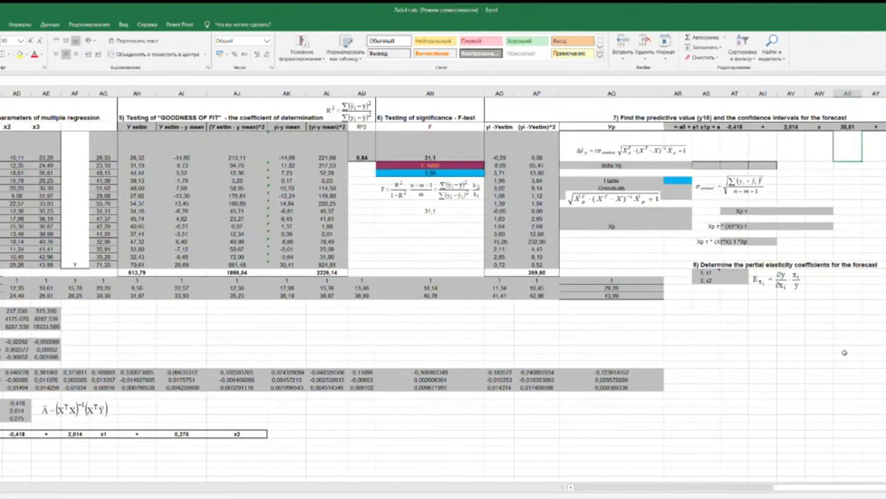
- Link the a2 coefficient from the A vector into cell AZ2 of the Yp equation
click(885, 127)
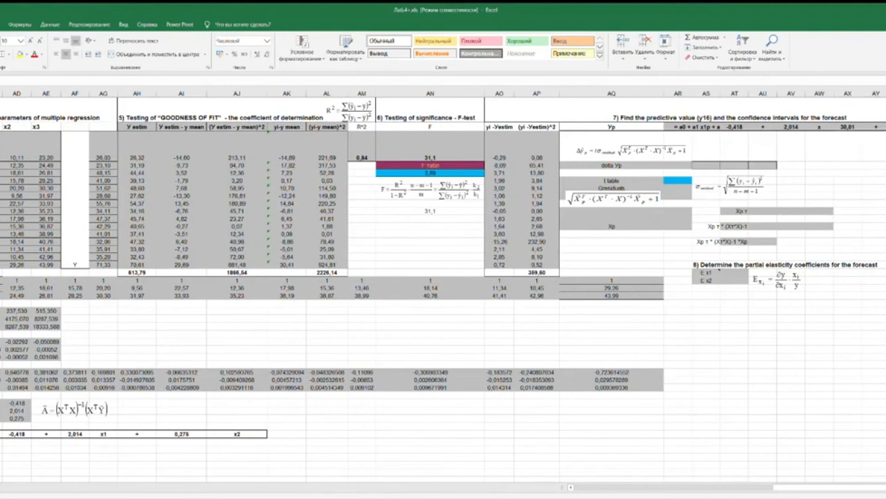
text(=)
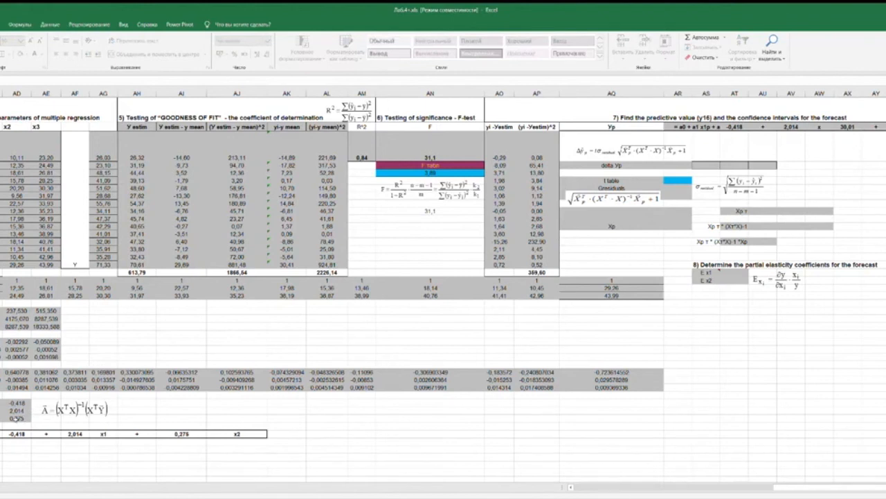
click(20, 418)
key(Return)
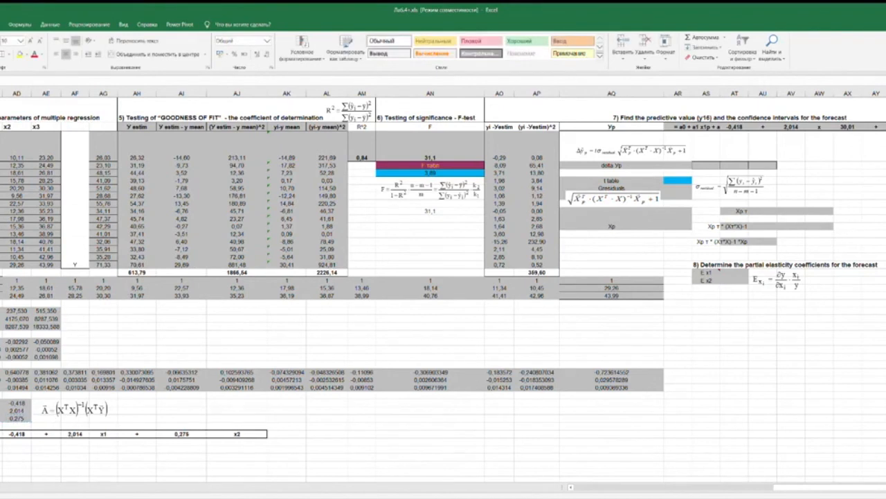
- Link the forecast total costs value from the green row of the source data into cell BB2 of the Yp equation
click(705, 126)
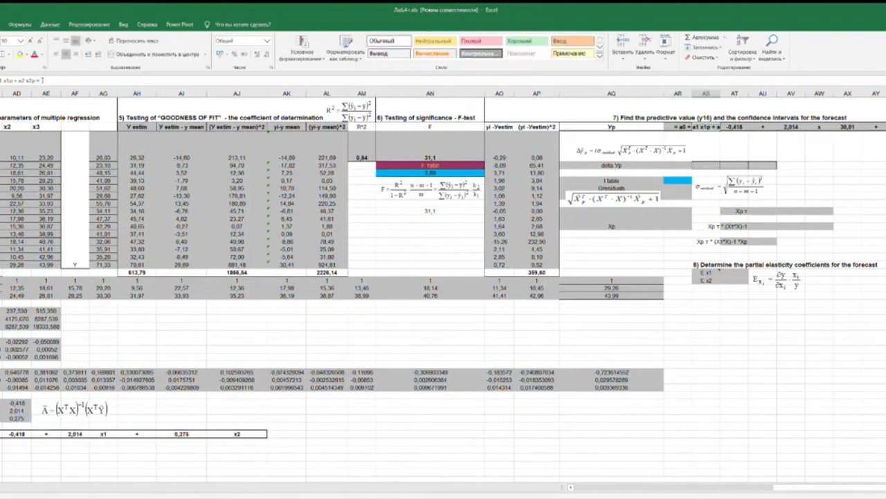
click(779, 280)
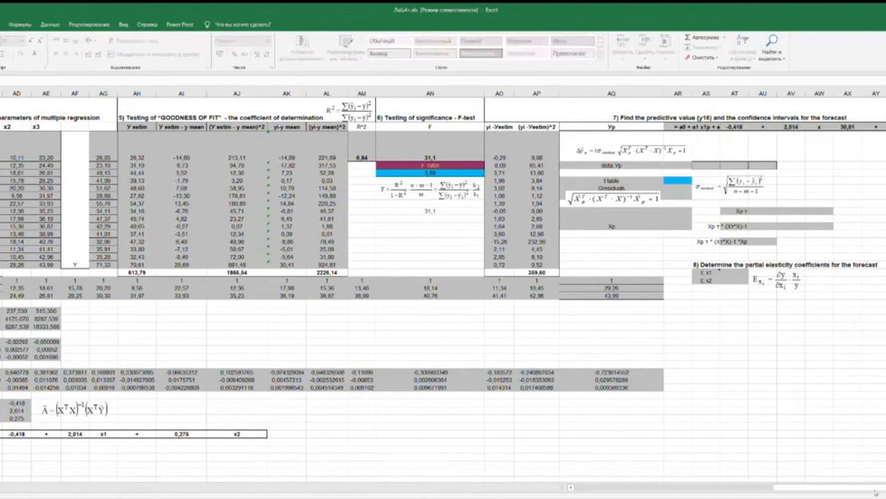
drag(852, 488, 663, 478)
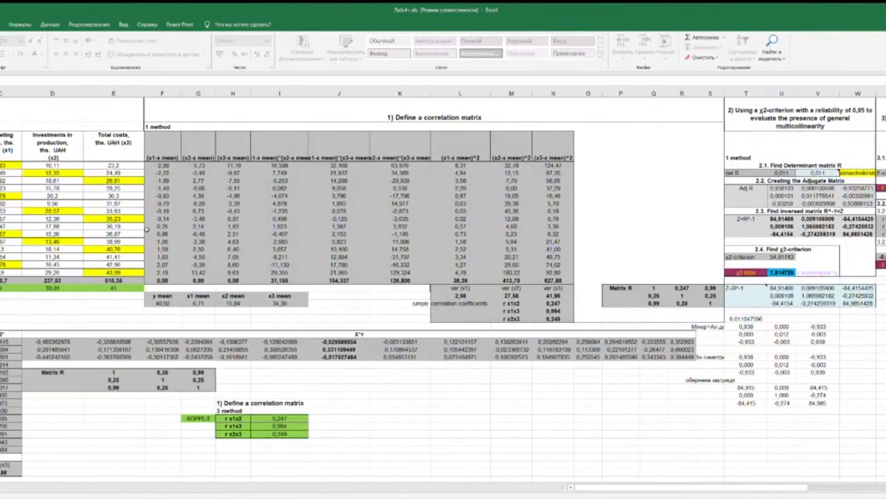
click(127, 287)
key(Return)
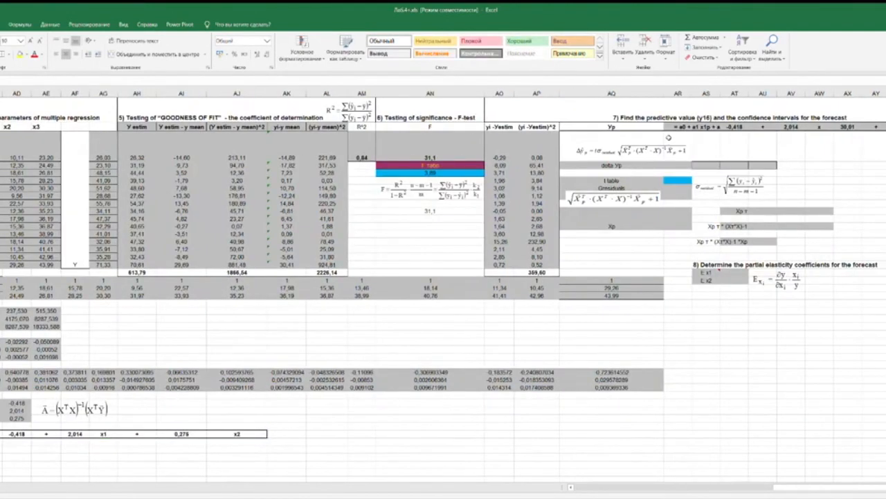
- Calculate the predictive value Yp in cell AR2 as =AT2+AV2*AX2+AZ2*BB2, replacing the text label
click(737, 126)
click(795, 126)
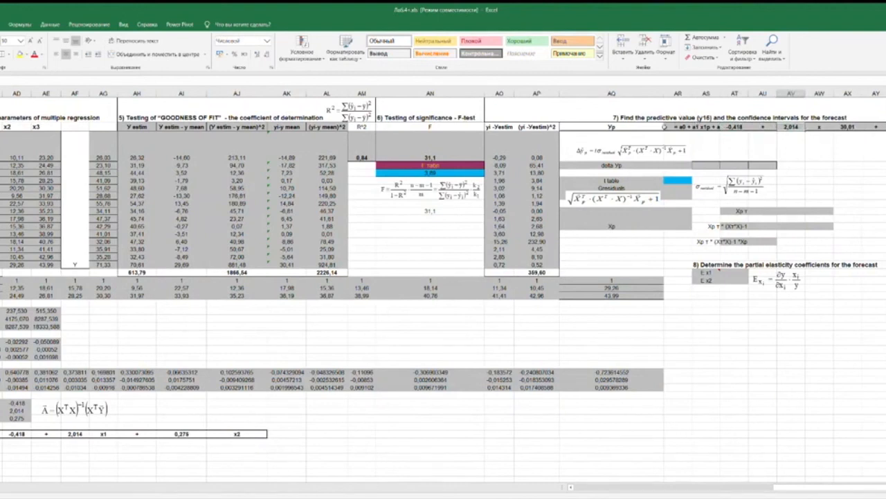
click(686, 127)
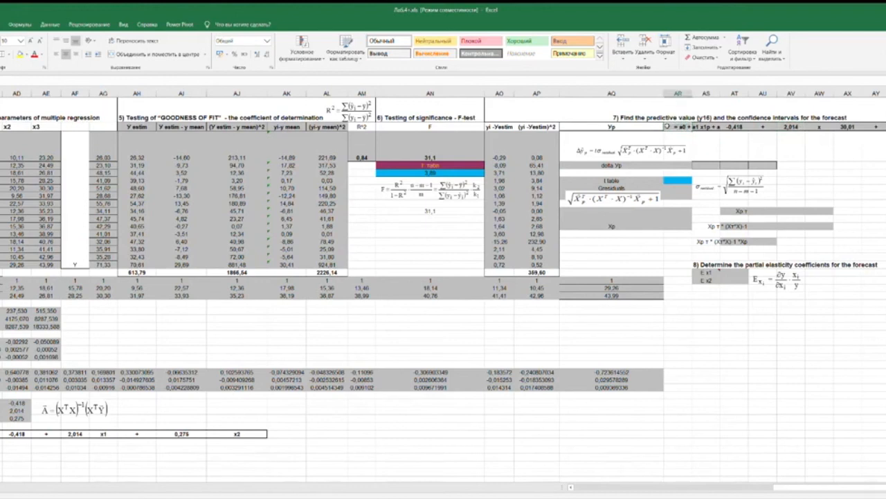
key(F2)
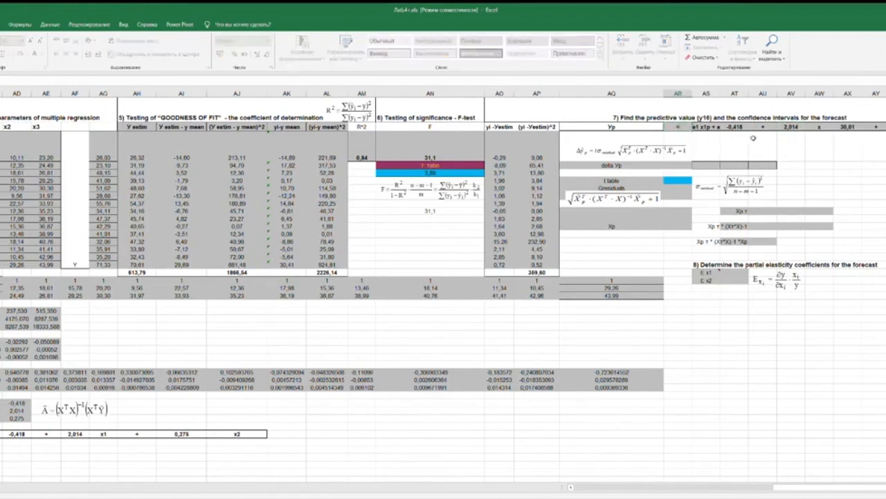
click(738, 127)
click(790, 127)
text(*)
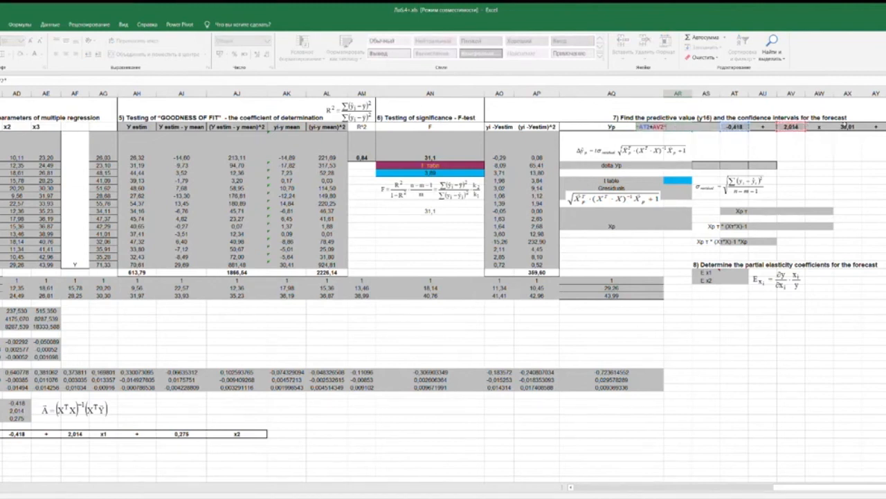
click(848, 127)
text(+)
click(885, 126)
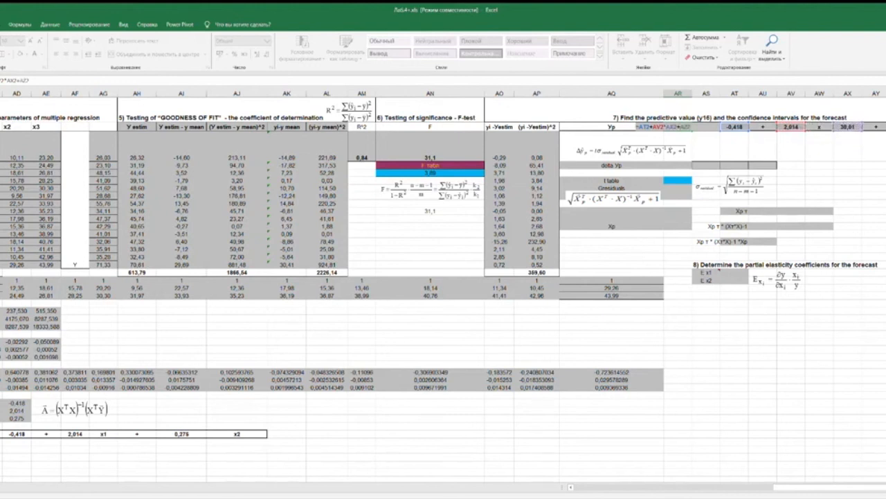
text(*BB2)
key(Return)
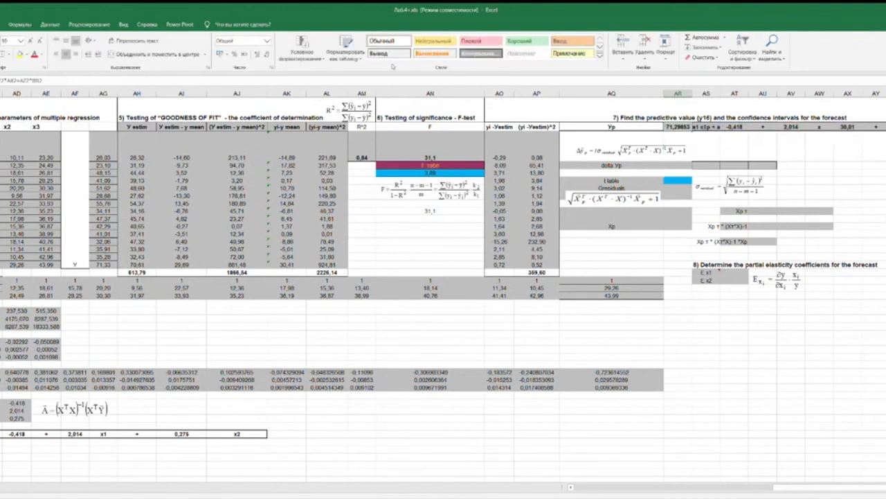
- Reduce the Yp value in AR2 to one decimal place
click(267, 54)
click(266, 55)
click(267, 54)
click(267, 54)
- Calculate the t table value in the blue cell AR6 with СТЬЮДРАСПОБР, using probability 0,05 and 12 degrees of freedom
click(657, 153)
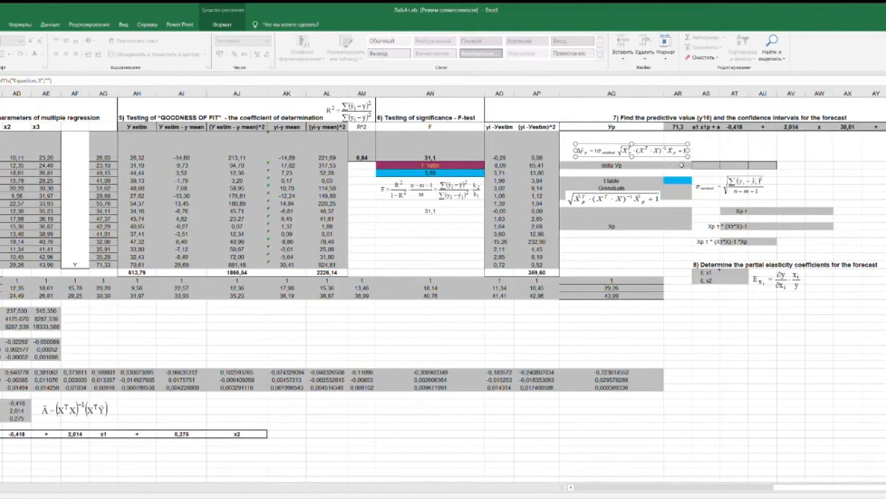
click(680, 165)
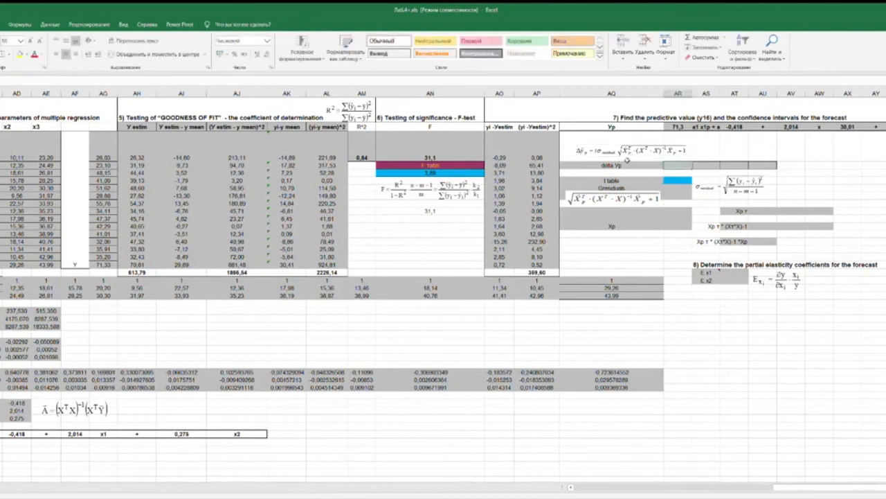
click(634, 180)
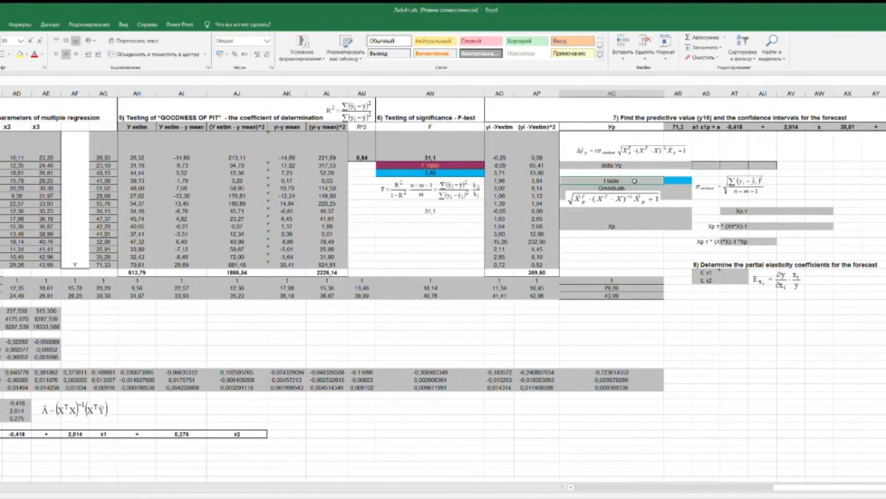
click(678, 181)
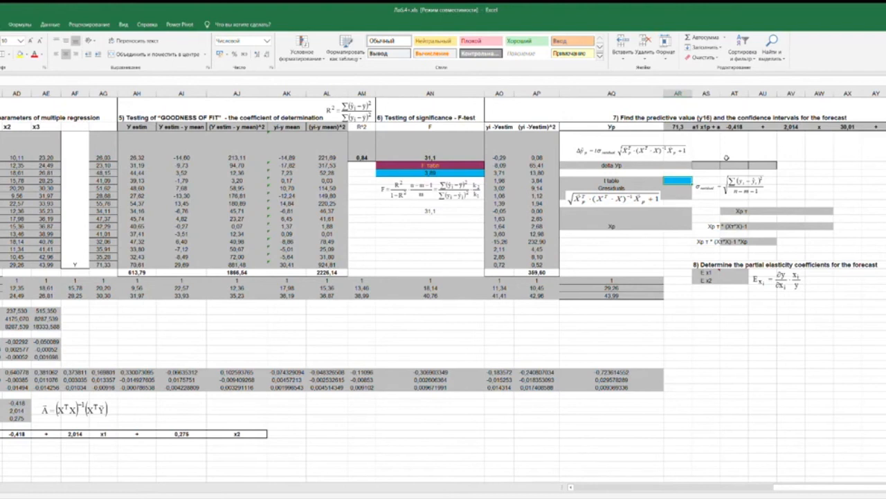
text(=)
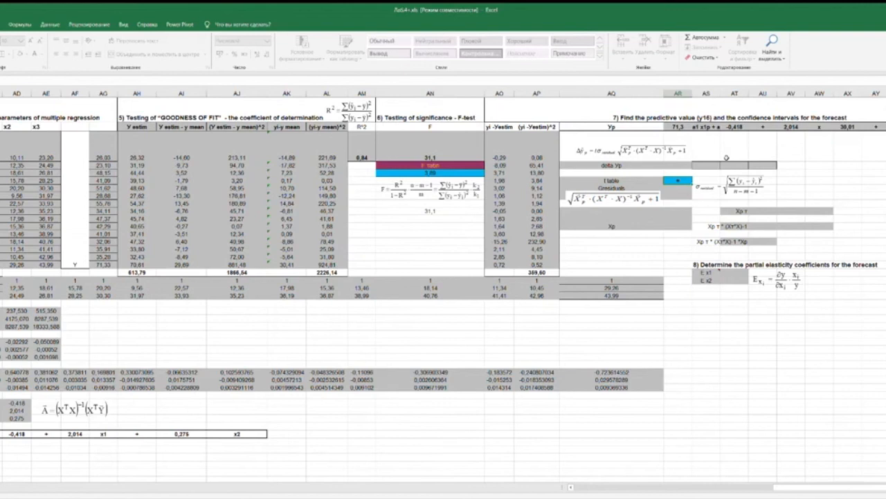
text(сть)
key(Tab)
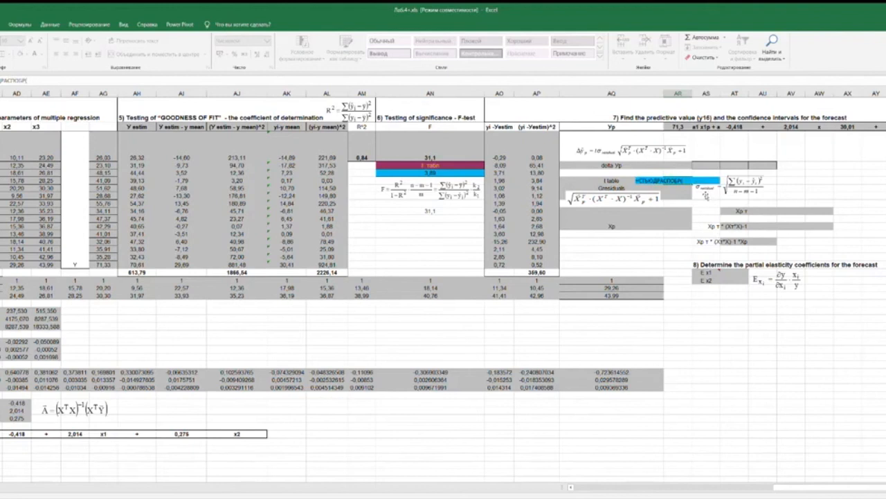
text(0,05)
text(12)
key(Return)
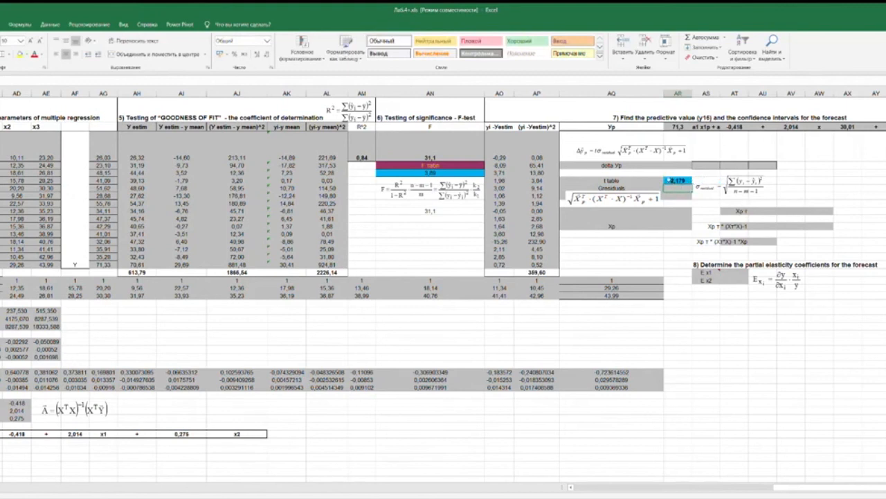
- Calculate the residual sigma in cell AR7 as =КОРЕНЬ(AP18/12), using the sum of squared residuals
click(637, 191)
click(637, 186)
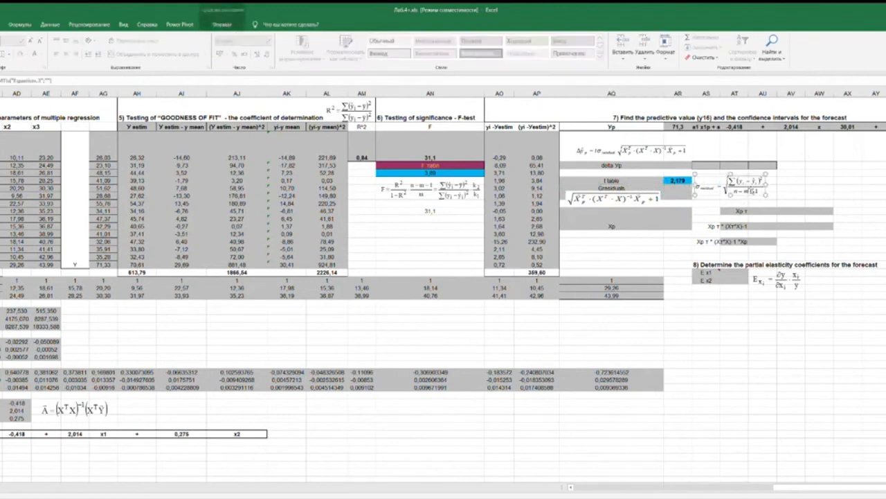
click(680, 193)
text(=)
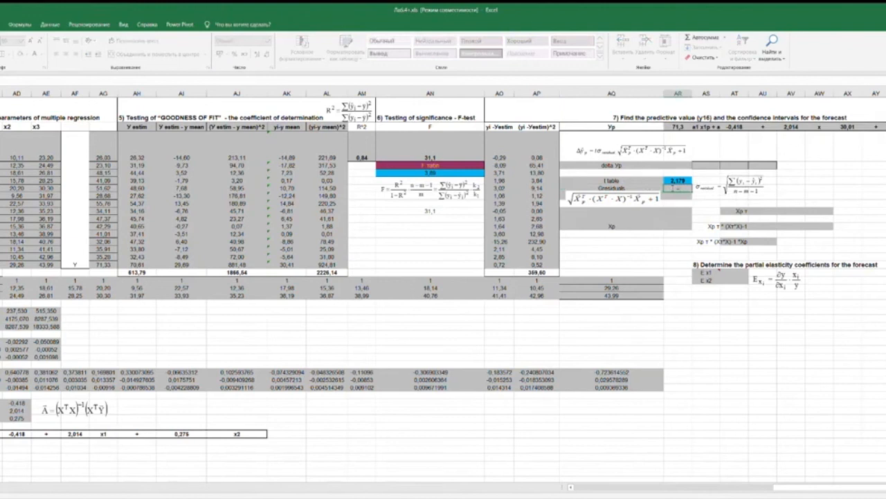
text(кор)
double_click(694, 196)
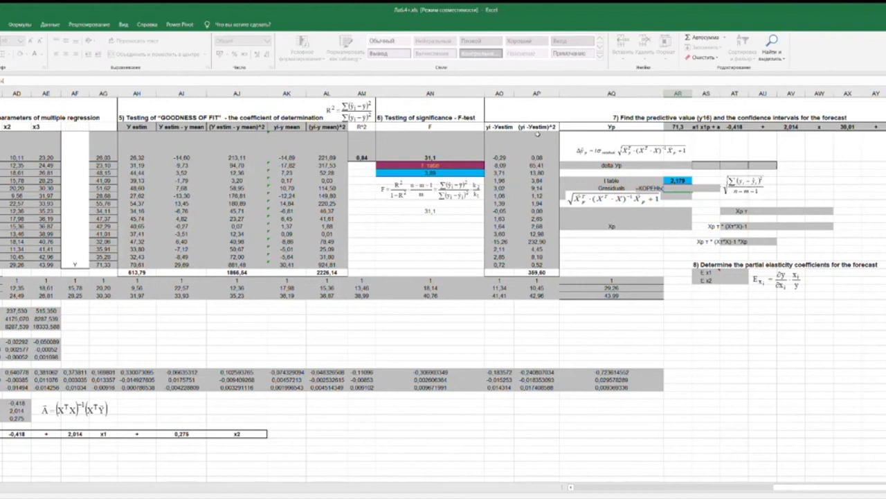
click(546, 272)
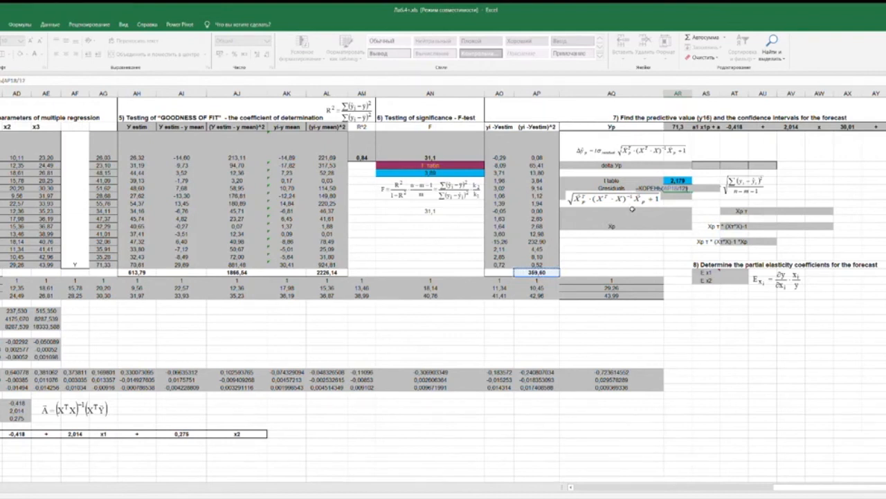
key(Return)
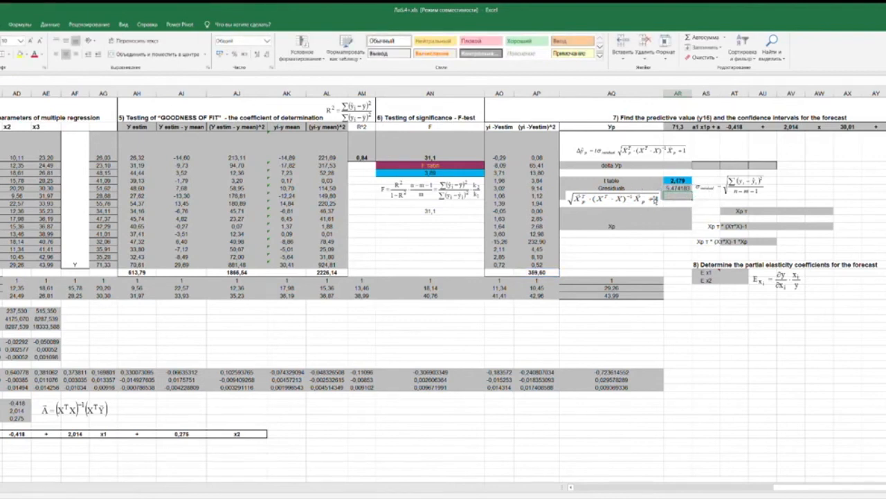
- Enter 1 as the first element of the Xp vector in cell AR10
click(613, 199)
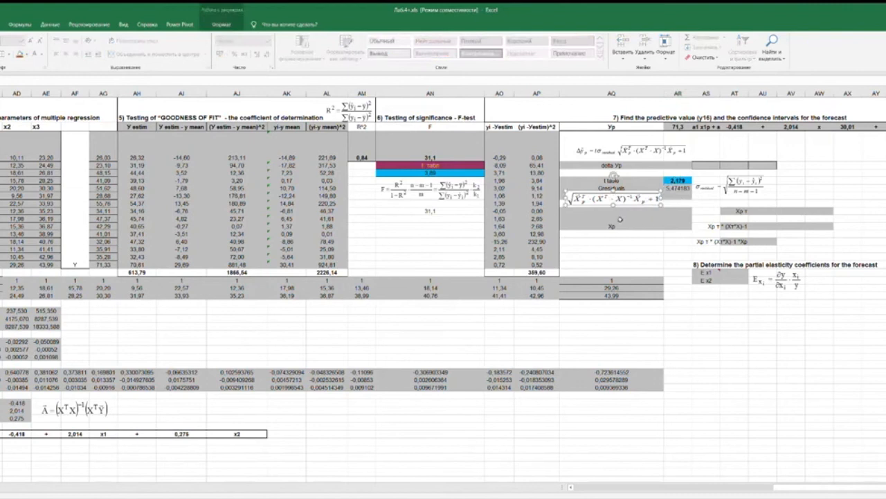
click(620, 219)
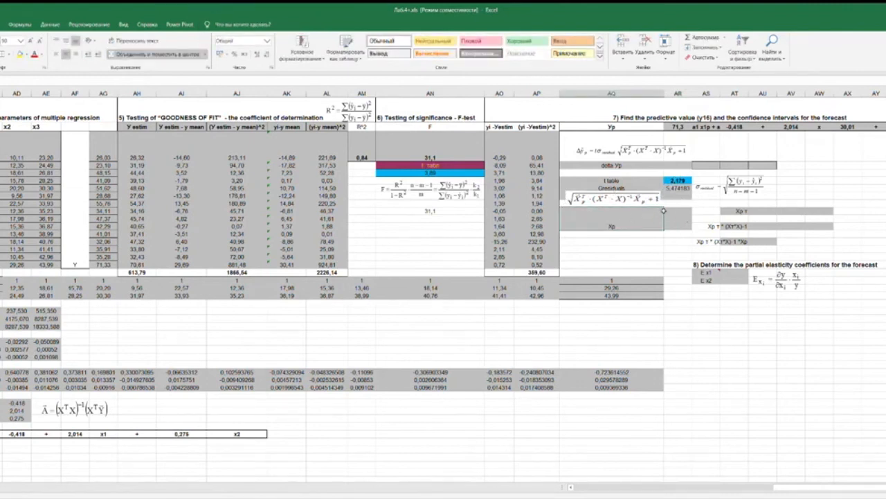
drag(663, 211, 680, 211)
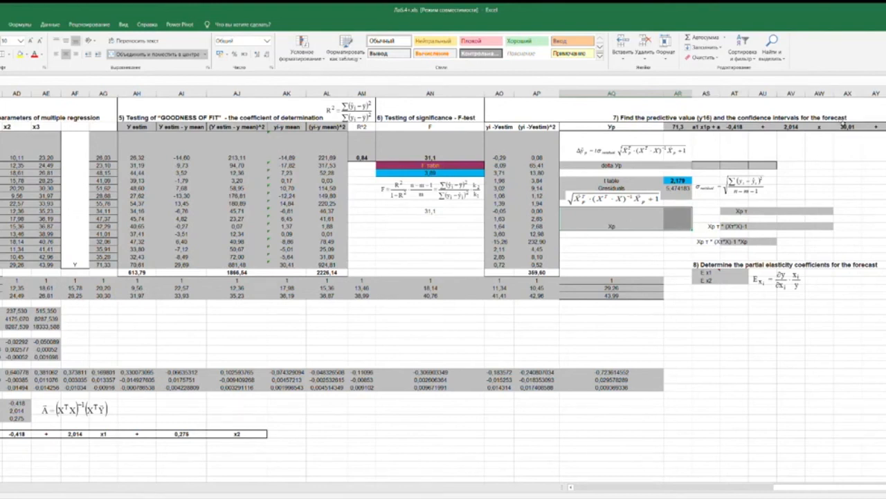
click(856, 127)
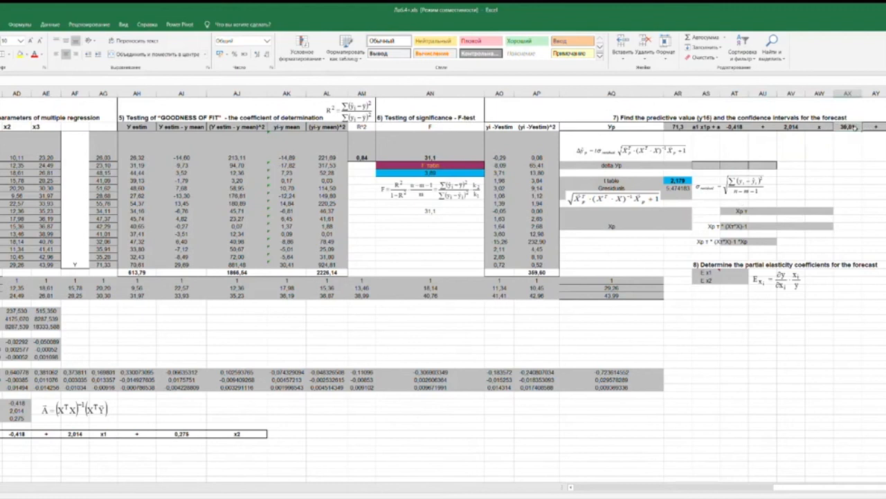
click(885, 127)
click(847, 126)
click(885, 127)
click(679, 218)
click(683, 210)
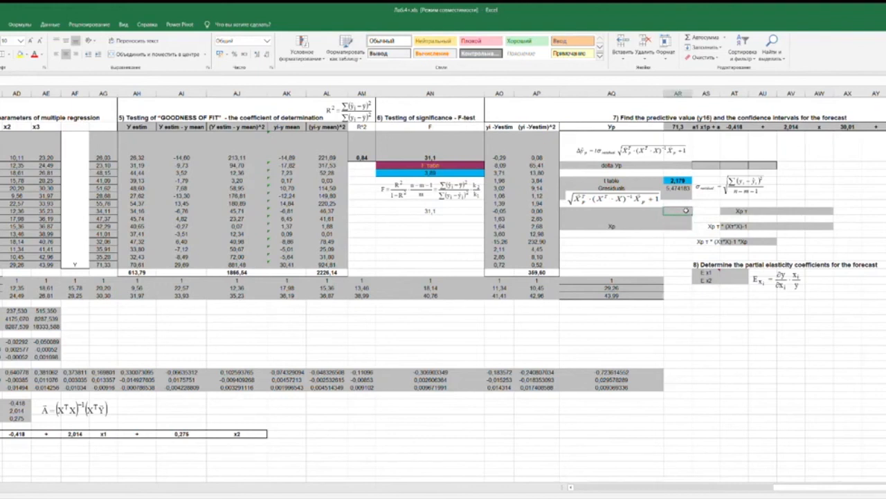
text(=)
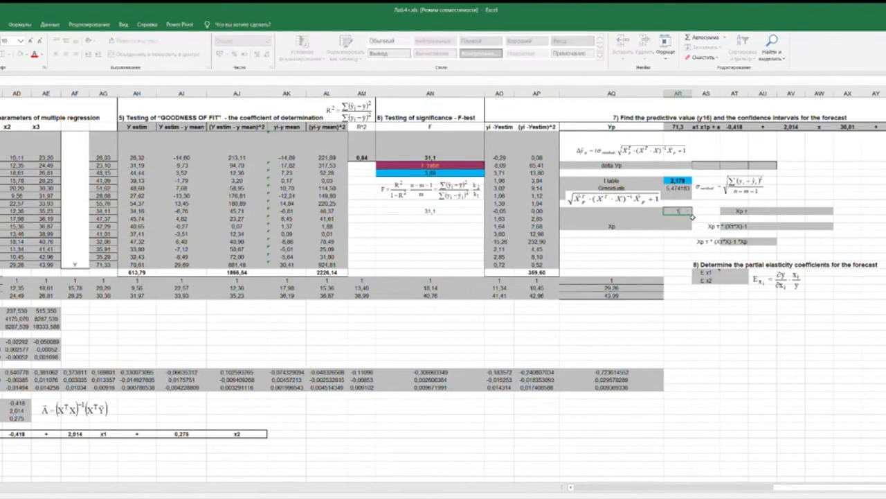
key(Return)
- Link the two forecast factor values from the Yp equation into cells AR11 and AR12 of the Xp vector
drag(14, 136, 48, 264)
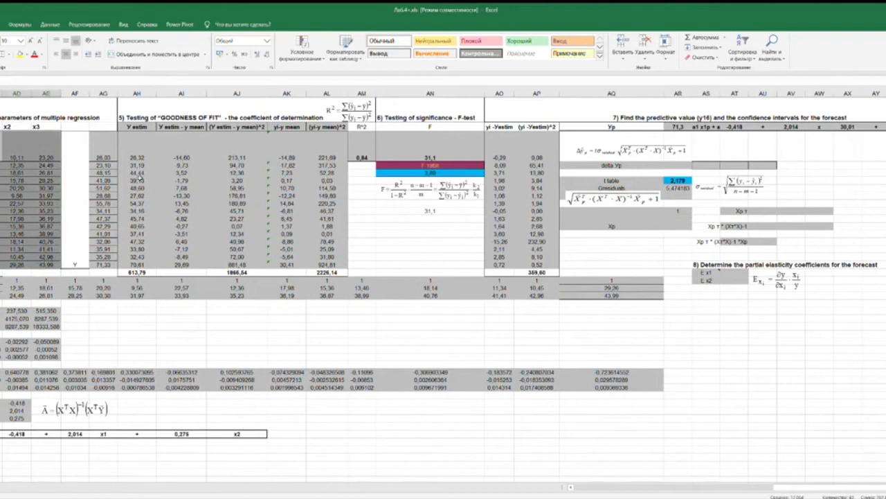
click(676, 215)
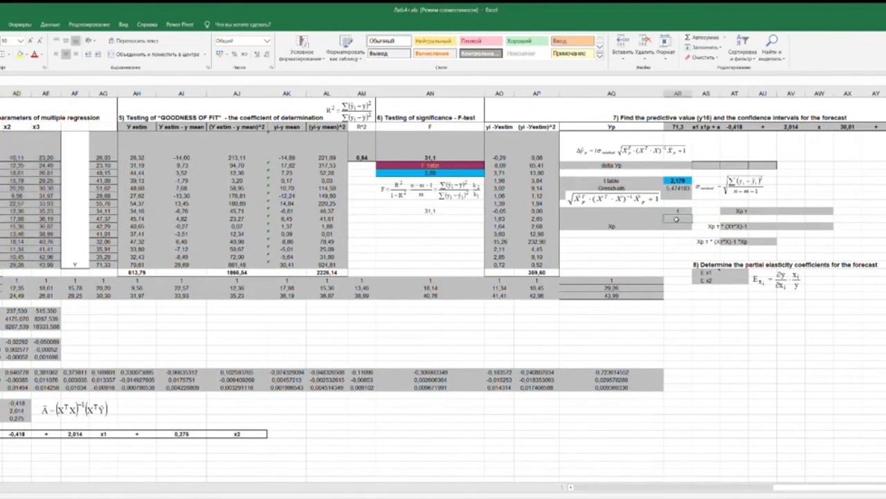
text(=)
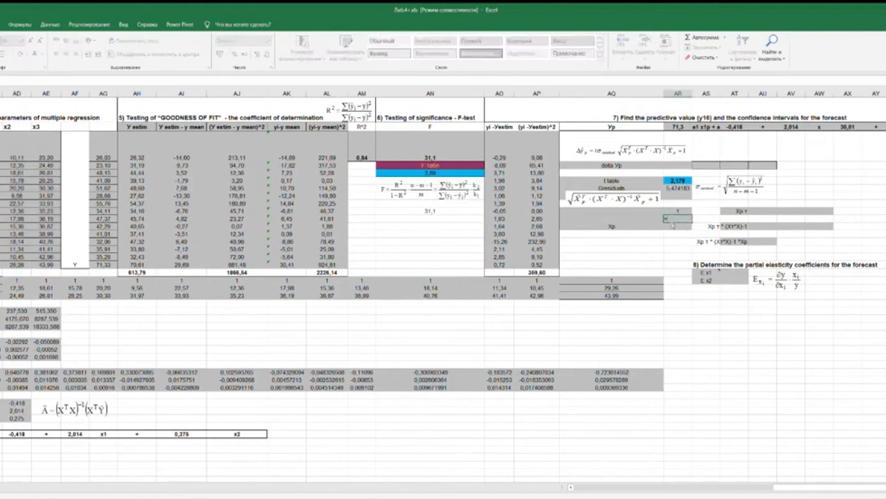
click(857, 127)
key(Return)
click(885, 127)
key(Return)
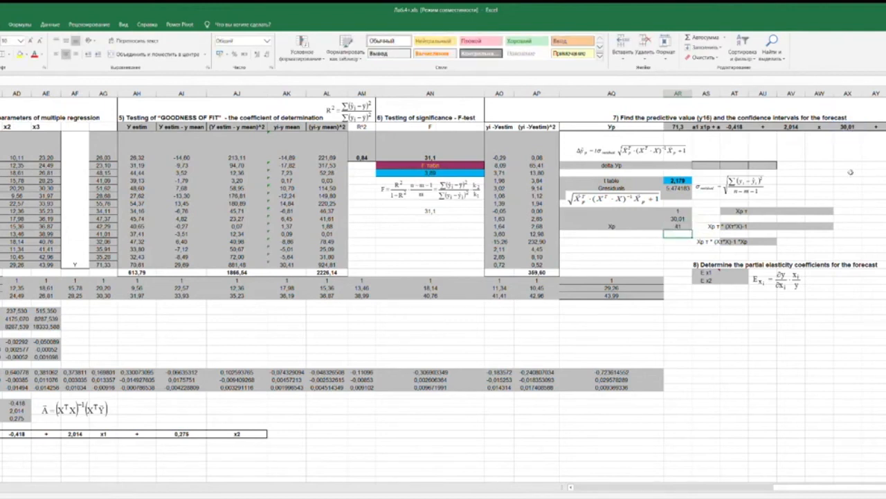
- Copy the Xp vector from AR10:AR12 and paste it transposed into the Xp T row, AU10:AW10
click(651, 213)
drag(651, 213, 679, 215)
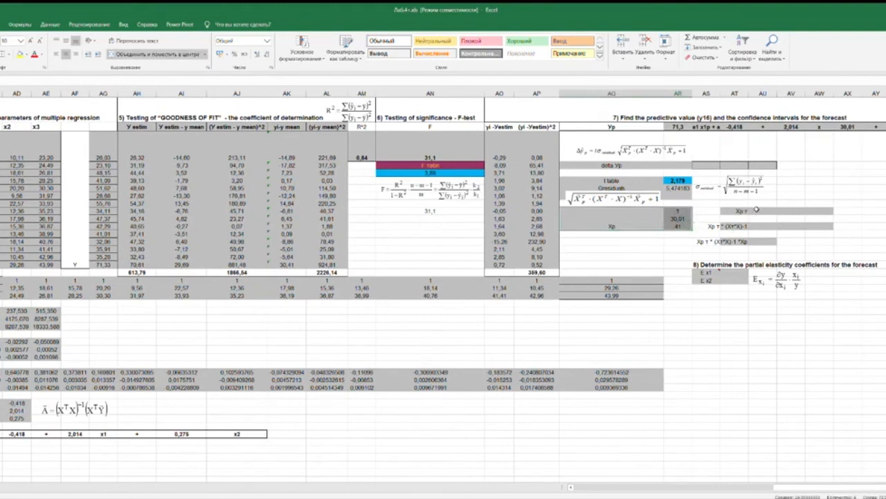
drag(685, 211, 682, 225)
key(ctrl+c)
drag(764, 209, 831, 211)
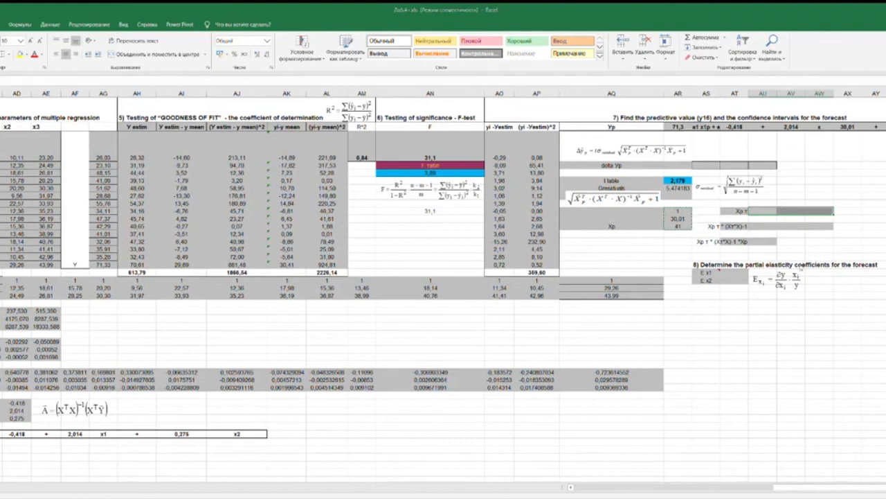
key(ctrl+v)
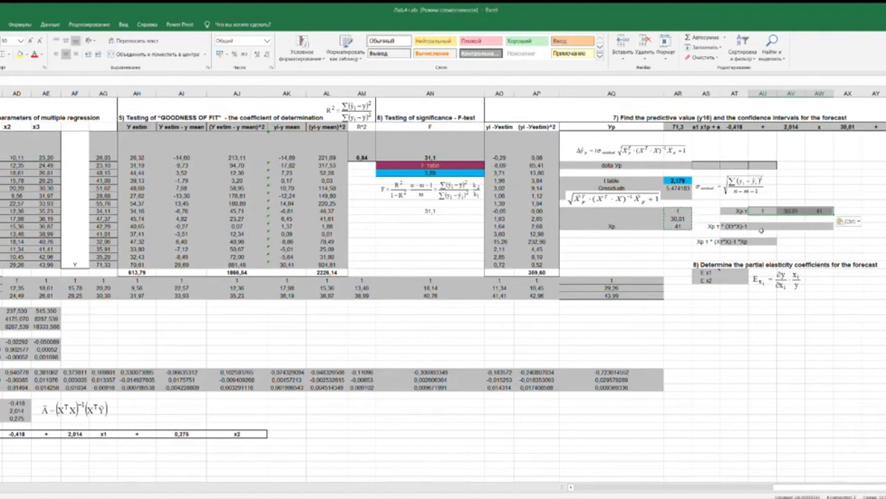
- Calculate Xp T * (XT*X)-1 in AU12:AW12 as the array formula =МУМНОЖ(AU10:AW10;AC27:AE29)
click(769, 226)
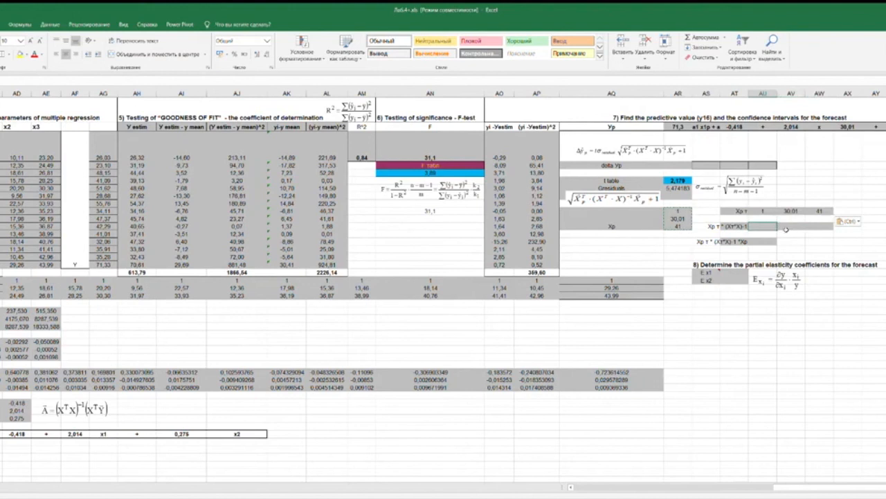
click(743, 225)
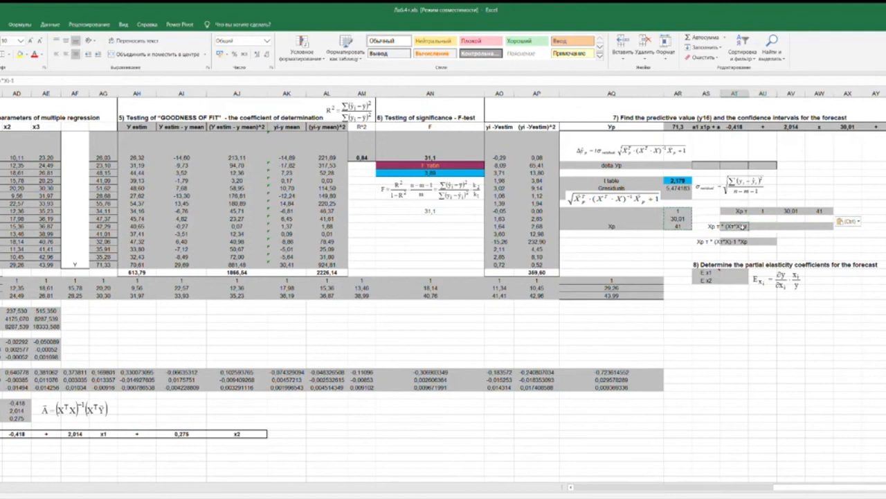
drag(762, 211, 812, 212)
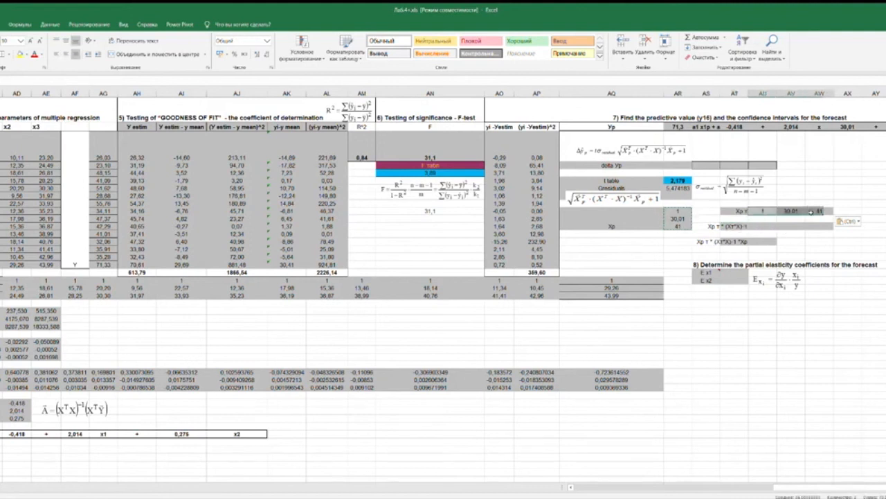
drag(753, 225, 812, 225)
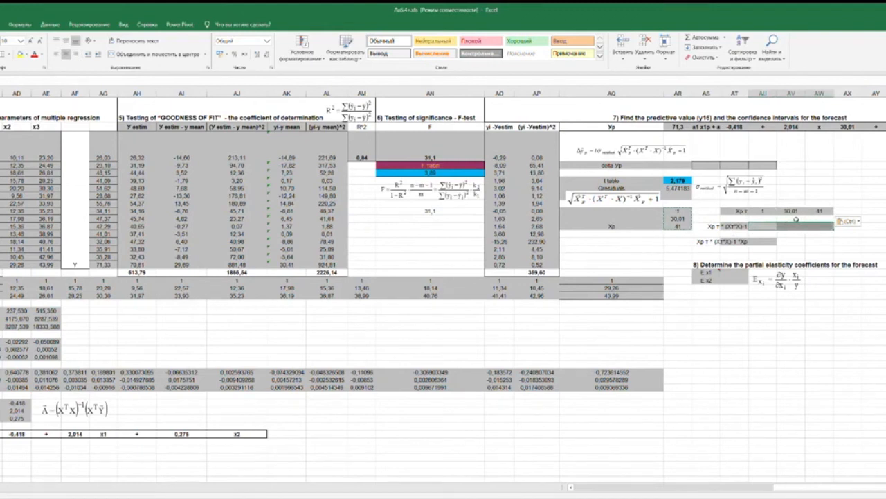
text(=)
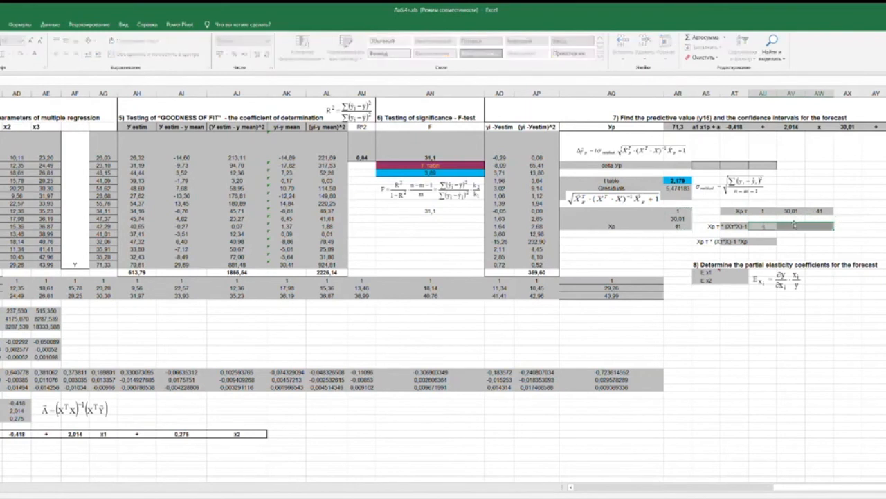
text(му)
double_click(777, 243)
drag(759, 211, 820, 211)
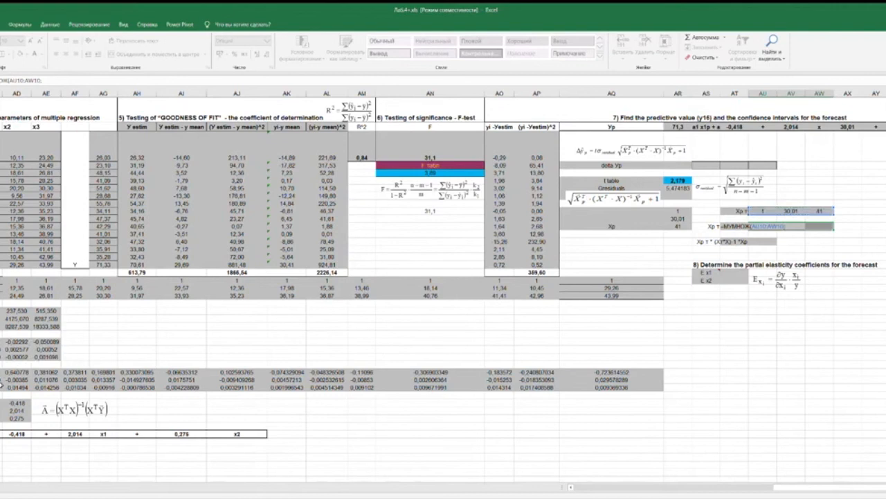
drag(11, 341, 59, 357)
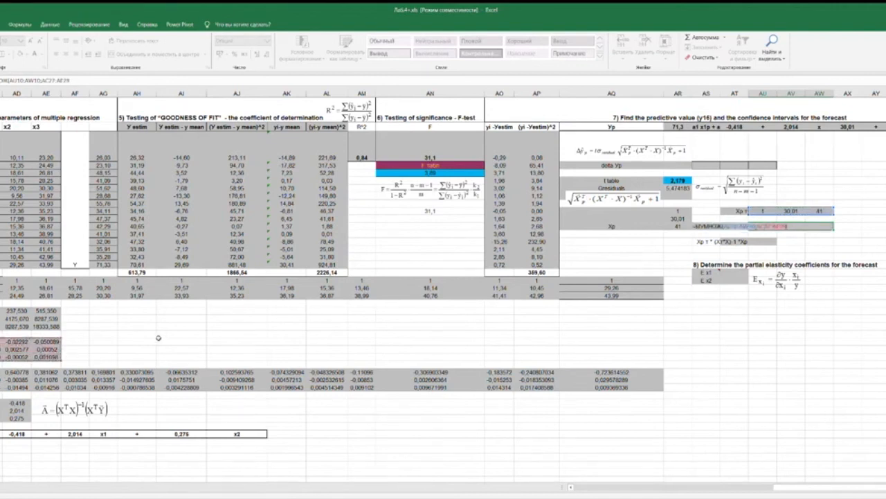
key(ctrl+shift+Return)
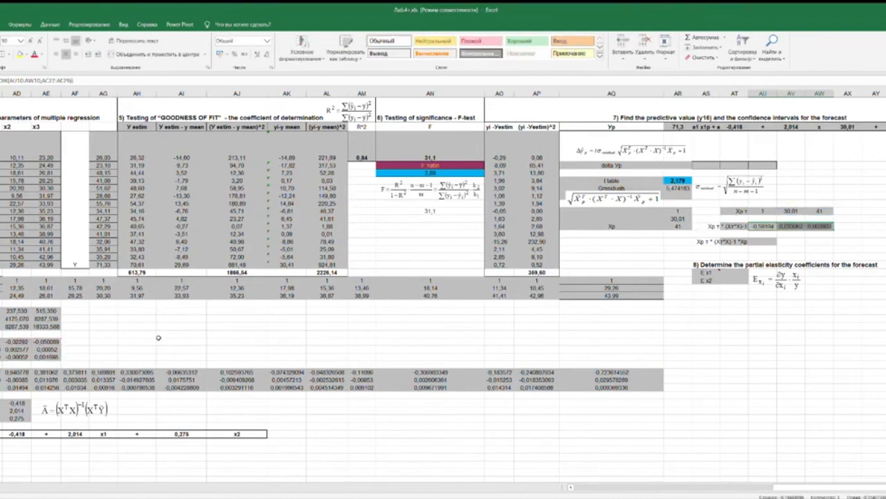
- Calculate Xp T * (XT*X)-1 * Xp in AU14 with the formula =МУМНОЖ(AU12:AW12;AR10:AR12)
click(770, 241)
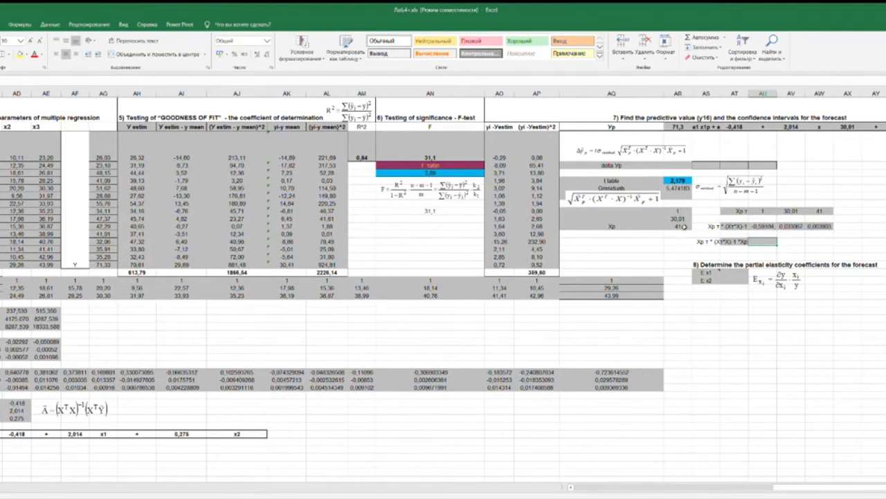
text(=мумн)
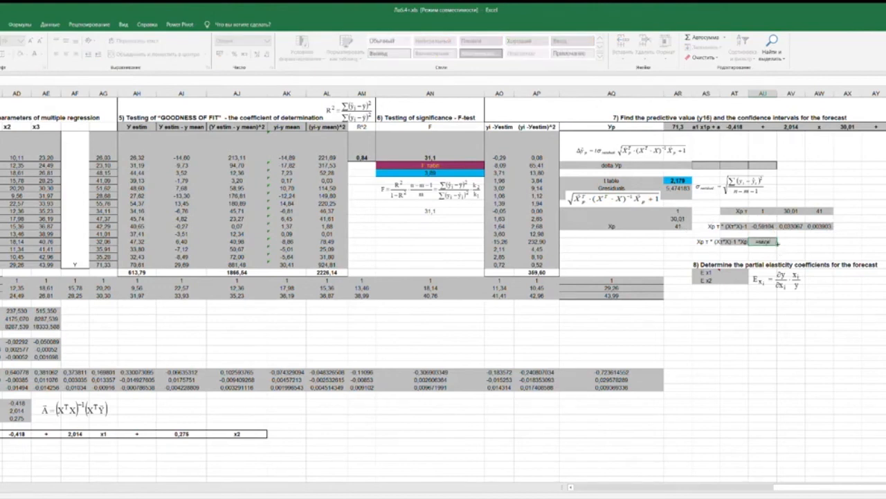
key(BackSpace)
double_click(788, 257)
drag(764, 226, 826, 226)
text(;)
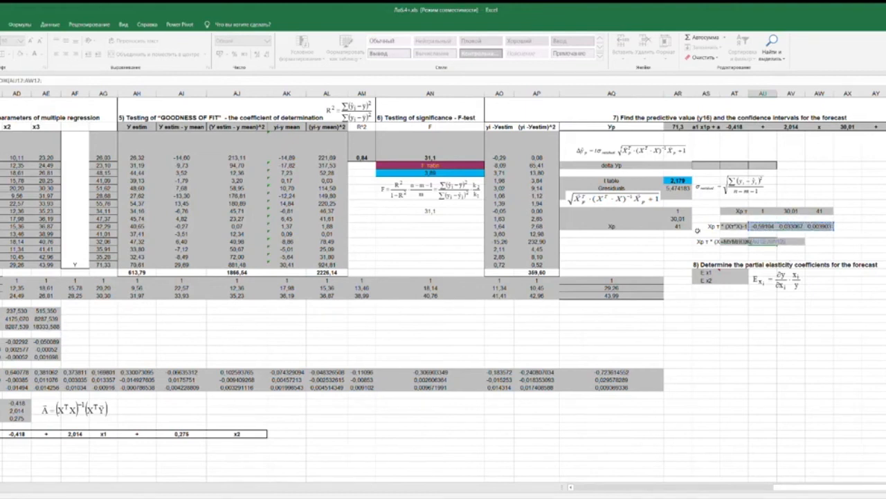
drag(679, 211, 677, 227)
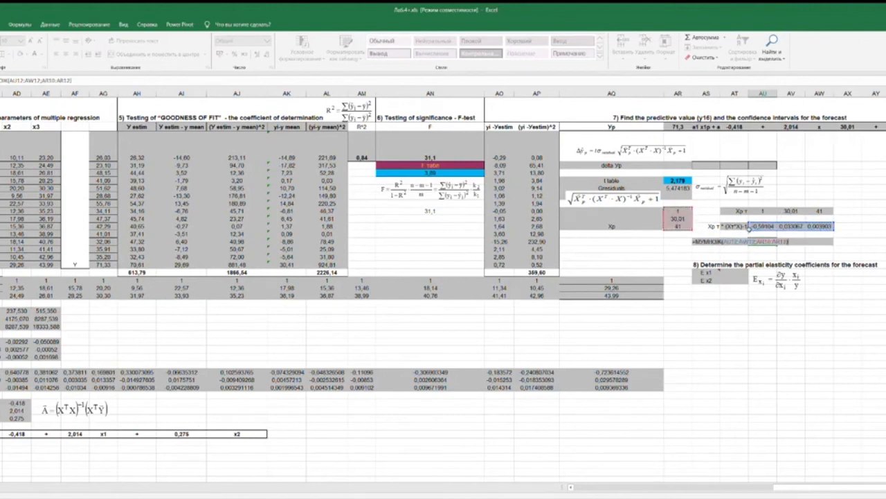
key(Return)
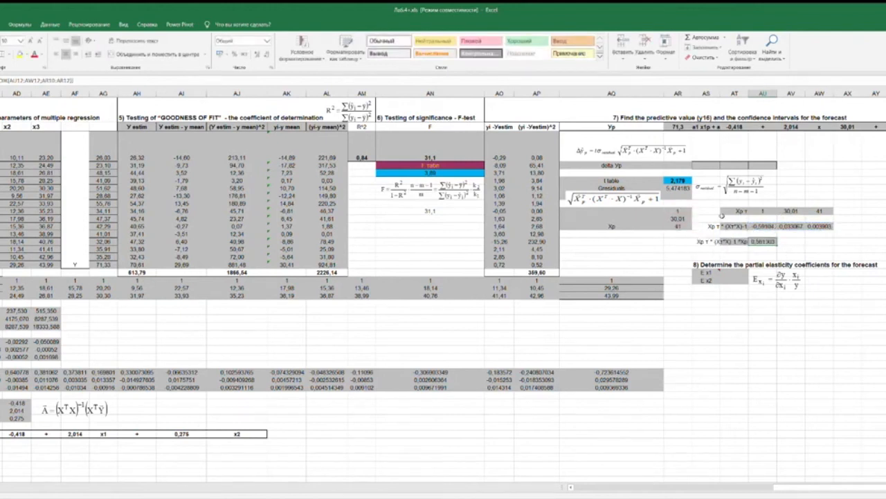
- Calculate the square-root term of the confidence interval in AR8 as =КОРЕНЬ(AU14+1)
click(678, 197)
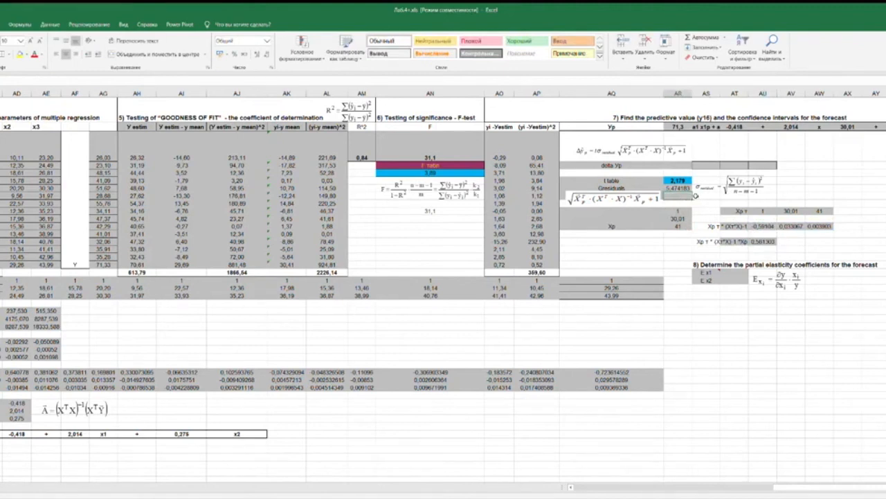
text(=кор)
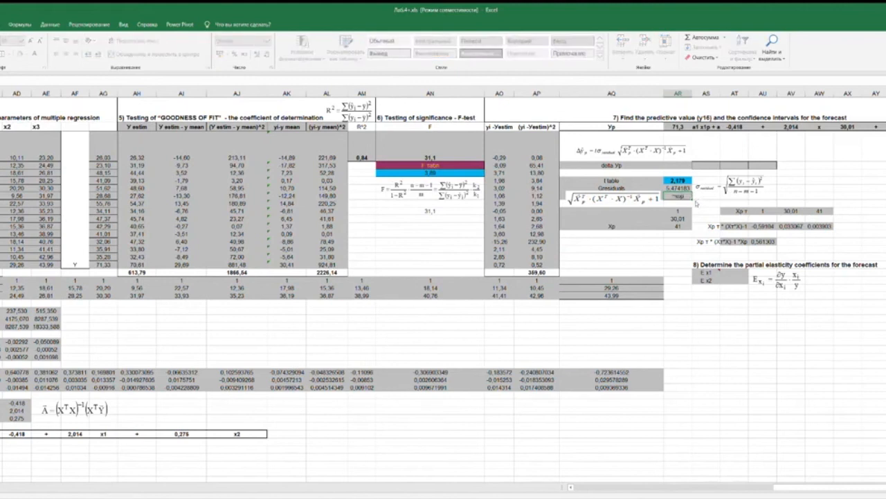
key(Tab)
click(766, 242)
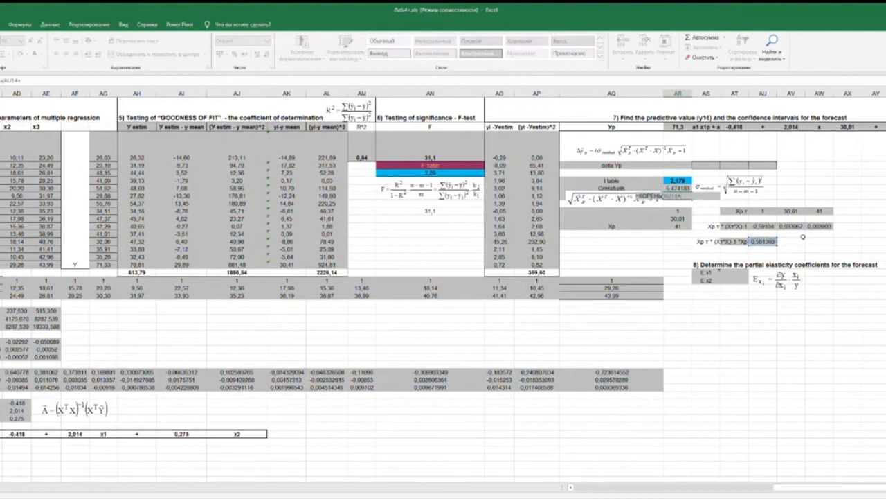
key(Return)
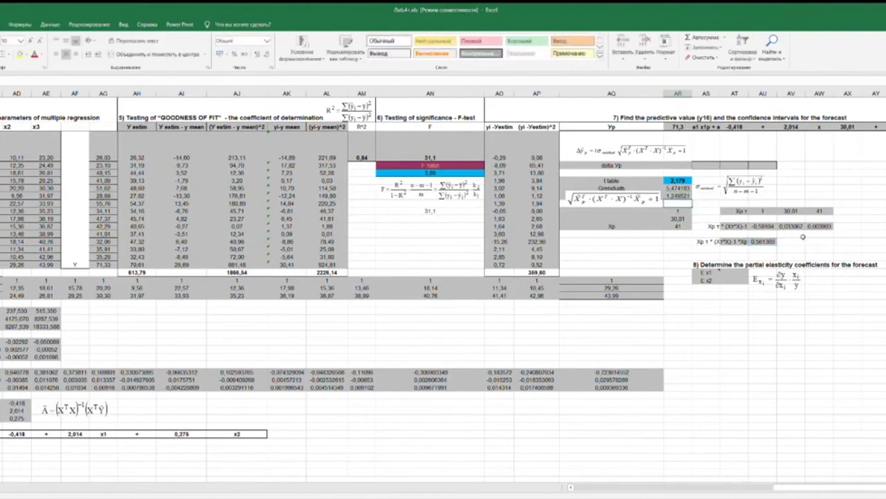
- Calculate delta Yp in AR4 by multiplying the t table value, the residual sigma and the square-root term: =AR6*AR7*AR8
click(694, 165)
click(678, 165)
text(=)
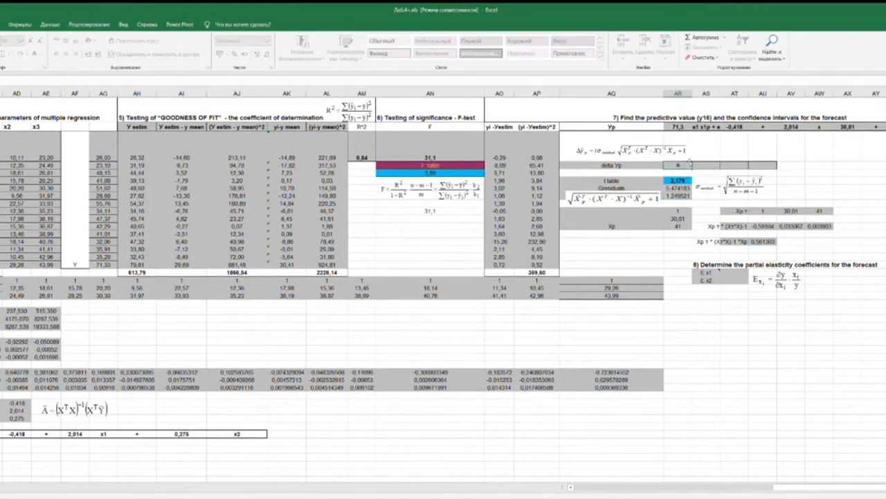
click(682, 180)
text(*)
click(682, 188)
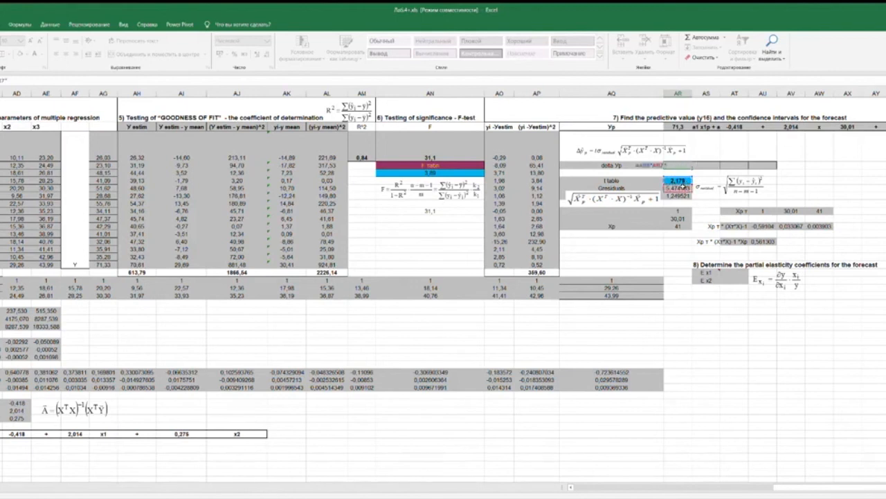
text(*)
click(680, 196)
key(Return)
- Link the Yp value from AR2 into AT4 and compute the lower confidence limit in AS4 as =AT4-AR4
click(736, 165)
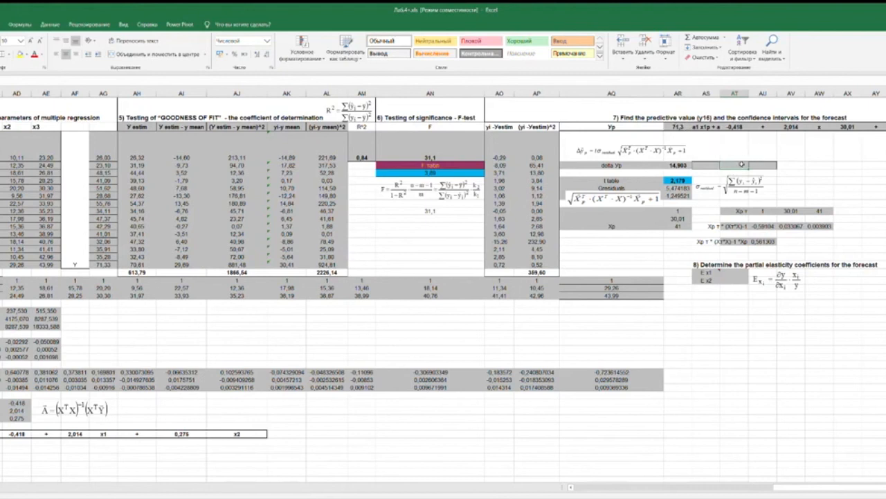
text(=)
click(675, 128)
click(703, 166)
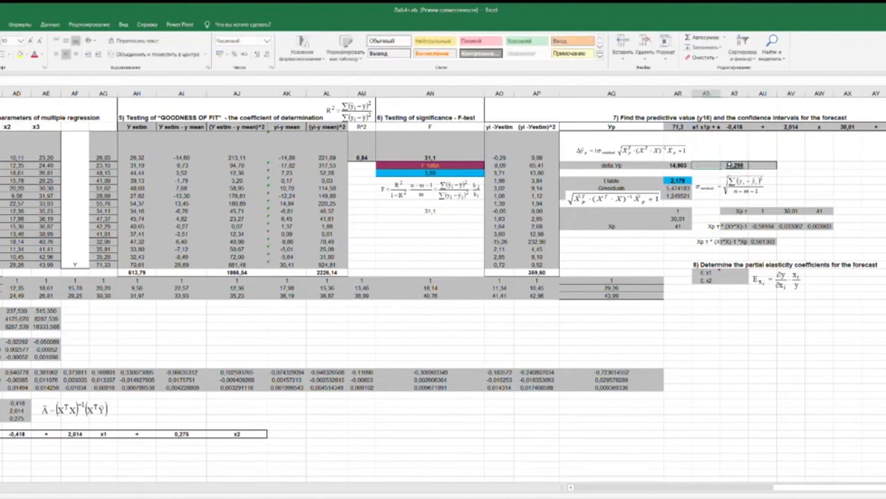
text(=)
click(738, 164)
text(-)
click(678, 165)
key(Return)
- Compute the upper confidence limit of the forecast in AU4 as =AT4+AR4
click(771, 166)
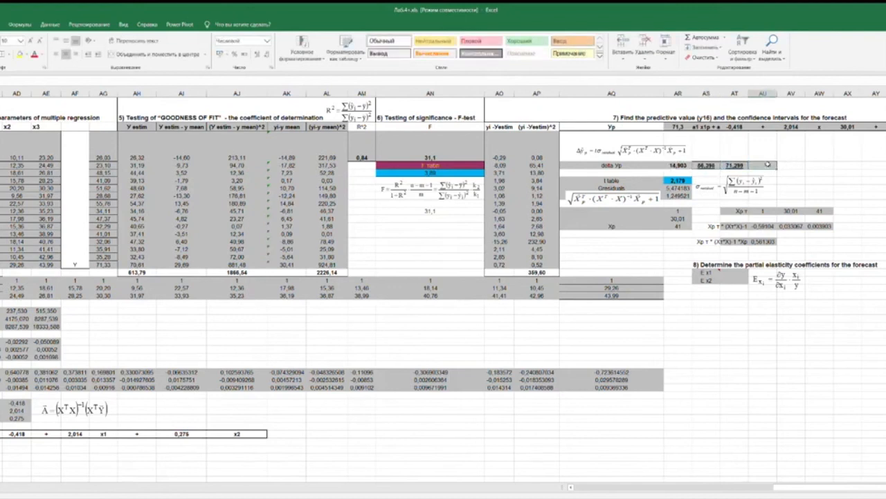
text(=)
click(734, 166)
text(+)
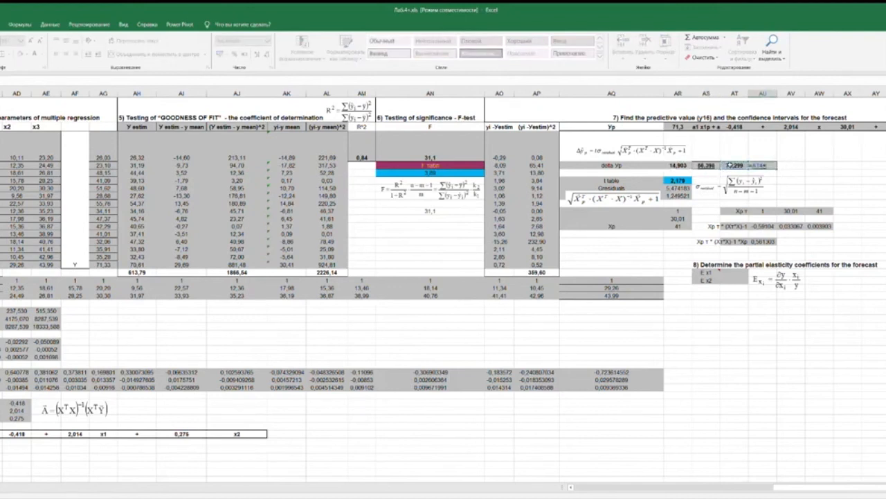
click(680, 165)
key(Return)
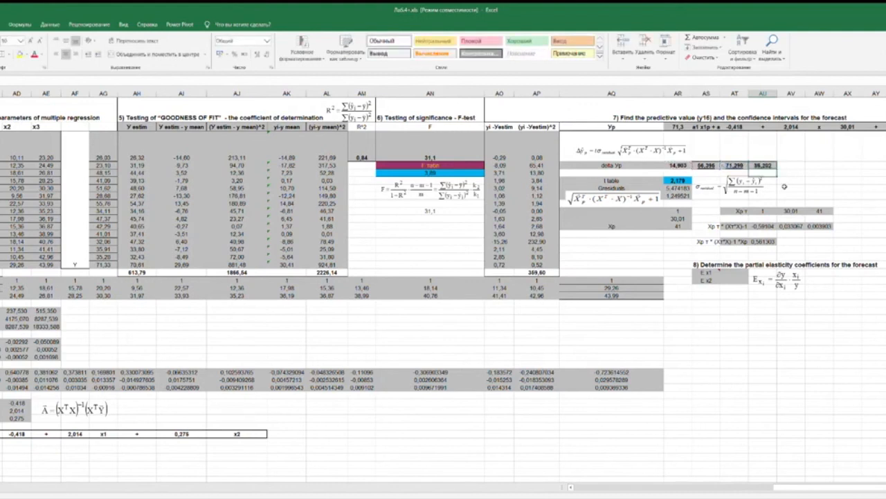
click(740, 165)
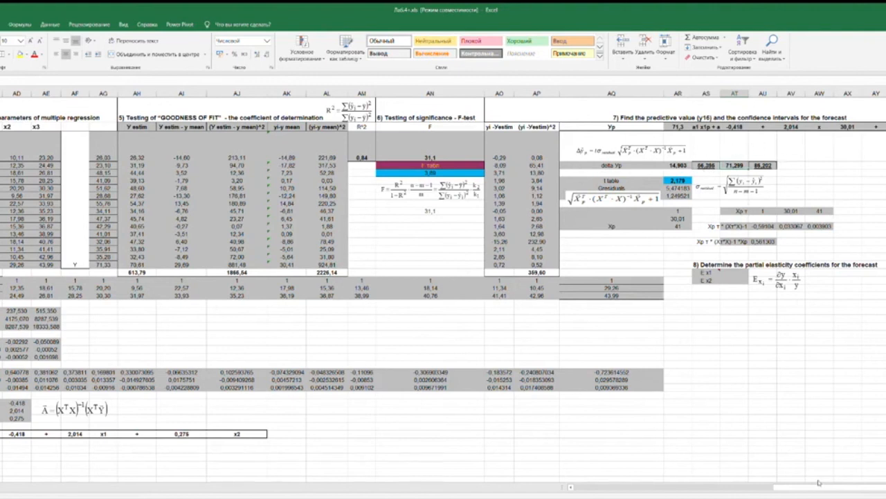
drag(820, 486, 585, 486)
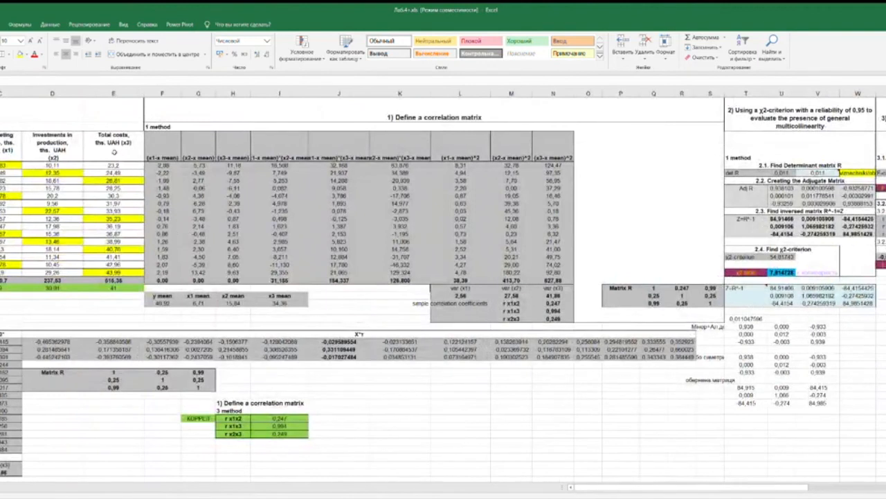
drag(636, 490, 835, 489)
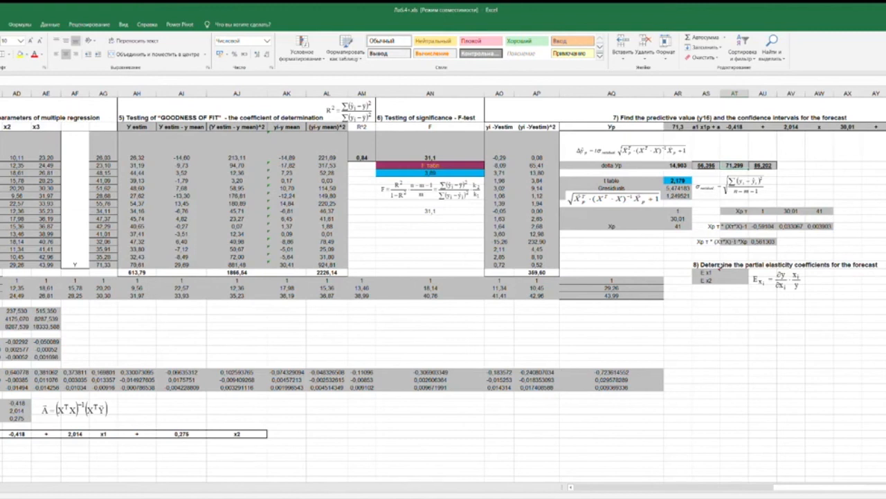
- Underline the word "forecast" in the heading of section 8 on partial elasticity coefficients
click(712, 263)
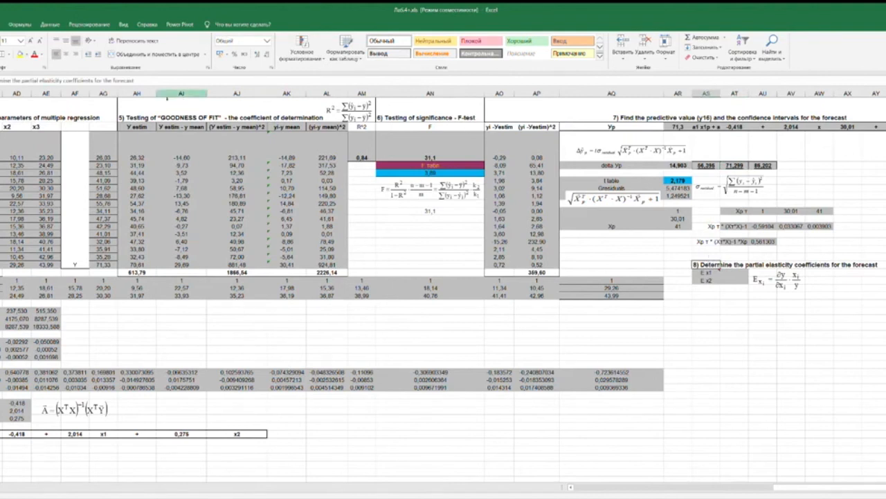
double_click(125, 81)
key(ctrl+b)
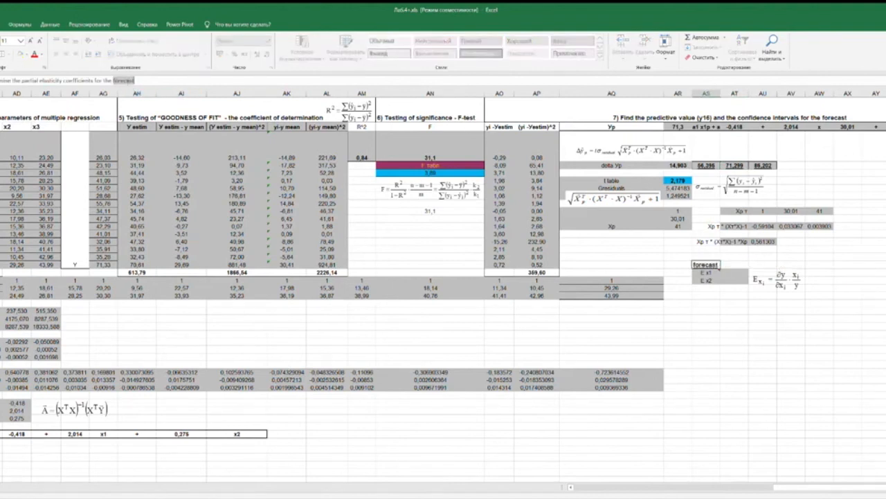
key(Return)
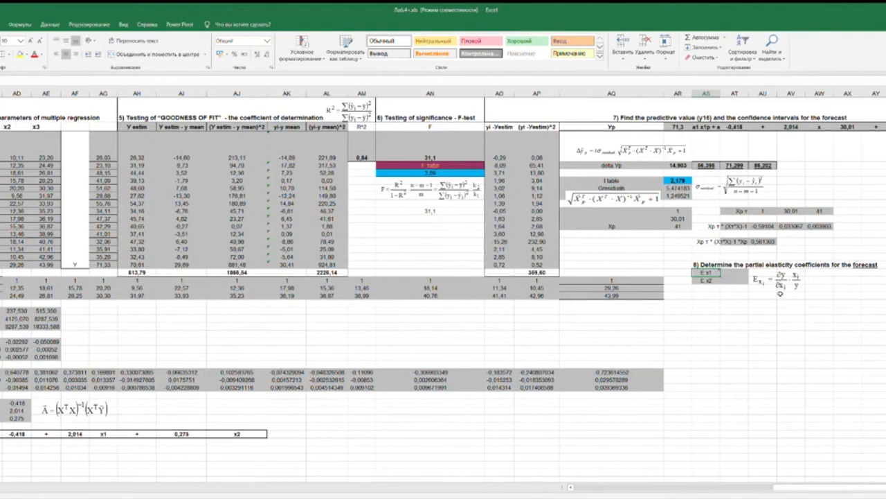
- Calculate the partial elasticity coefficient E x1 in AT18 from the x1 coefficient, its forecast value and Yp: =AV2*AX2/AR2
click(714, 128)
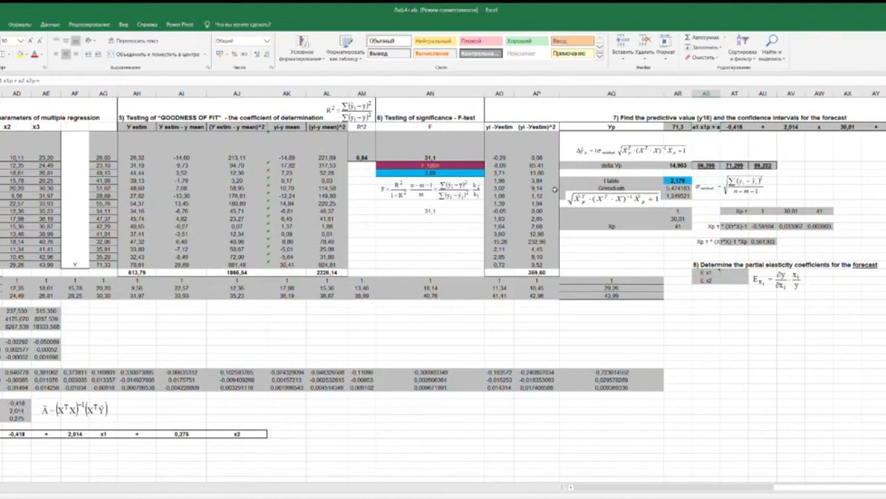
drag(52, 81, 1, 81)
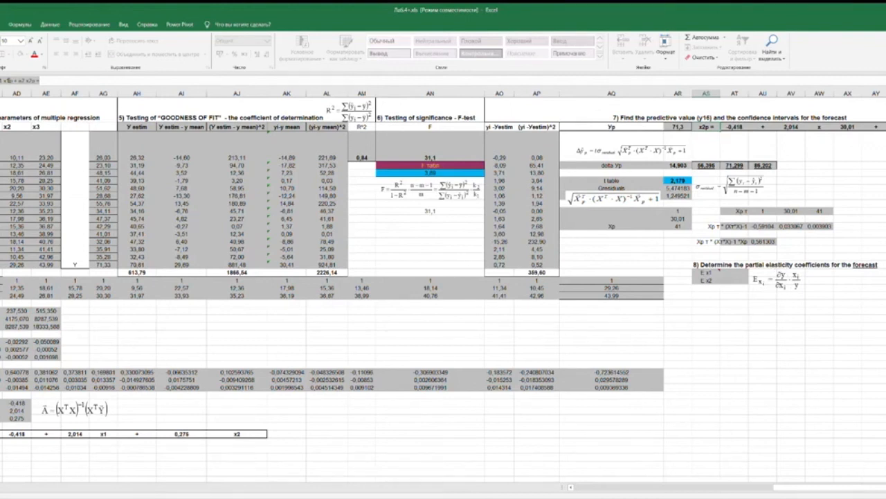
click(723, 273)
text(=)
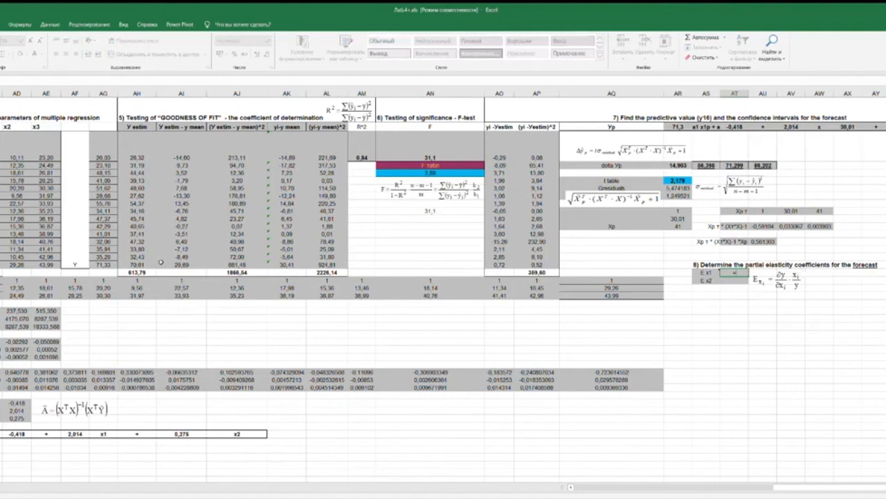
click(24, 410)
click(798, 127)
click(856, 127)
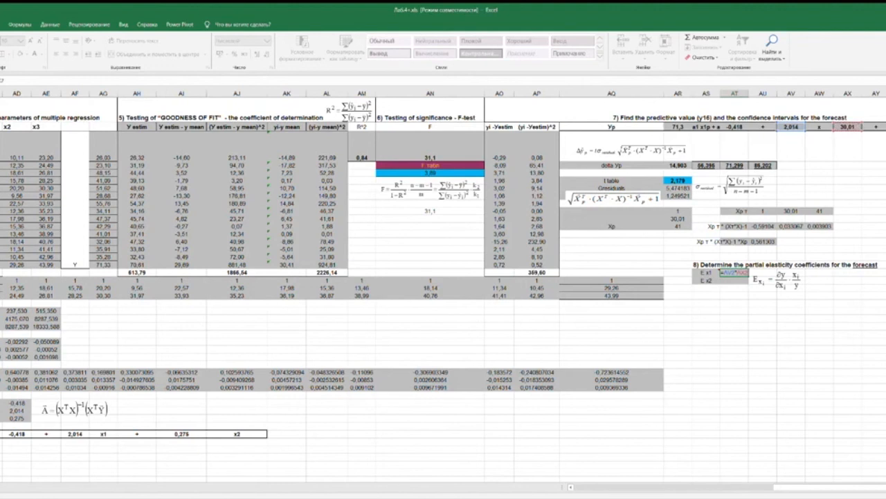
text(/)
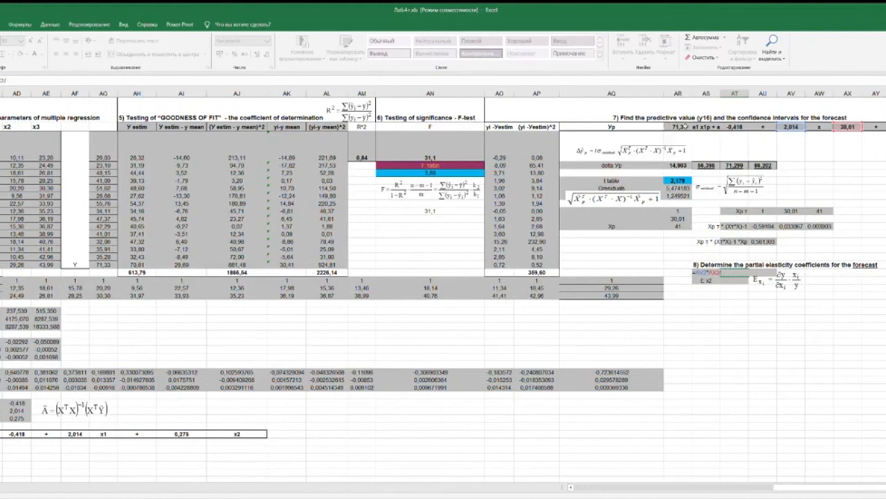
click(684, 126)
key(Return)
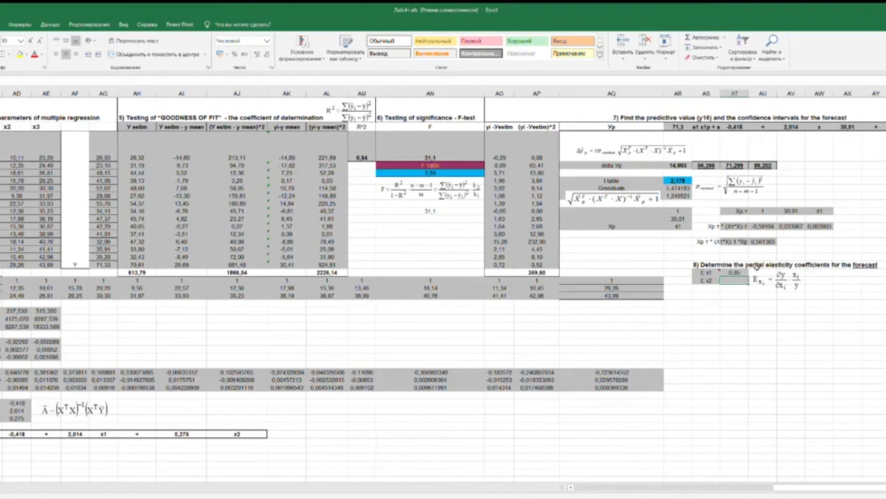
text(=)
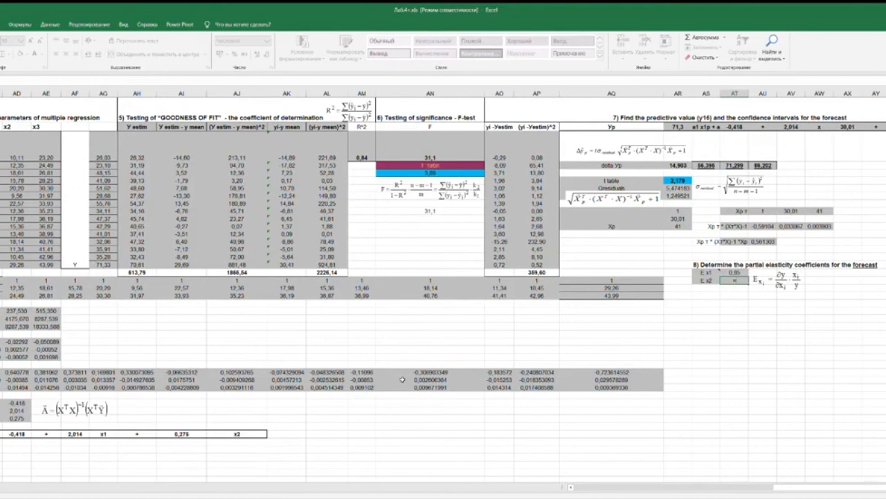
key(Escape)
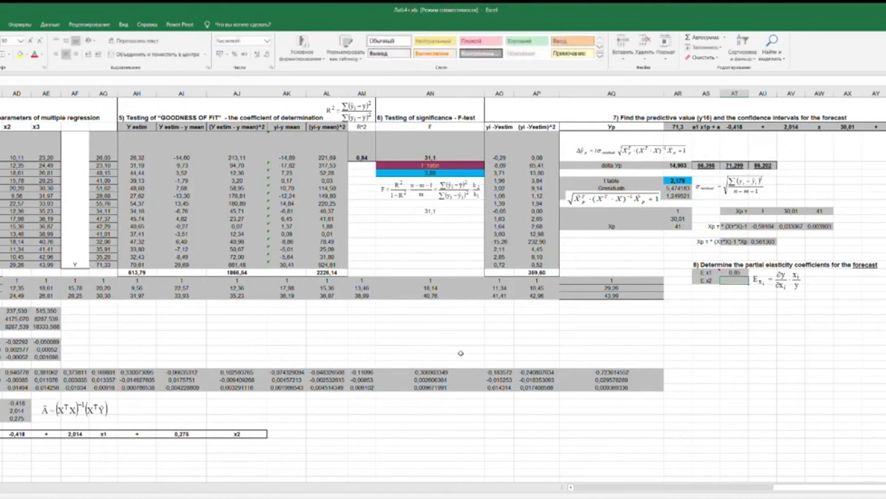
click(707, 127)
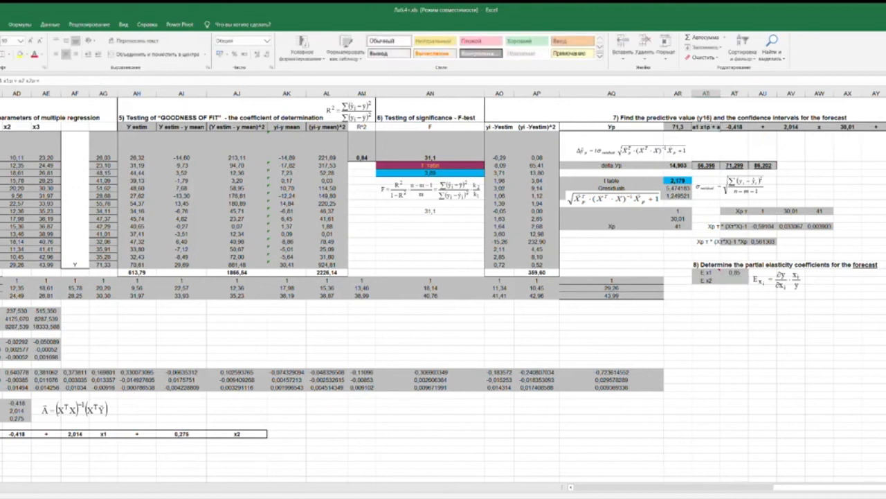
drag(1, 81, 41, 80)
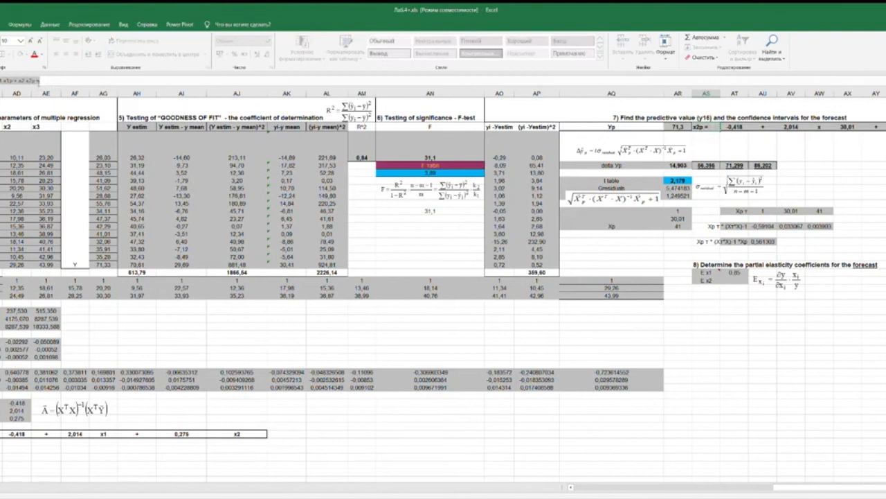
mouse_move(25, 81)
mouse_down()
mouse_move(39, 81)
mouse_move(25, 81)
mouse_up()
click(35, 81)
- Calculate the partial elasticity coefficient E x2 in AT19 from the x2 coefficient, its forecast value and Yp: =AD37*BB2/AR2
click(732, 281)
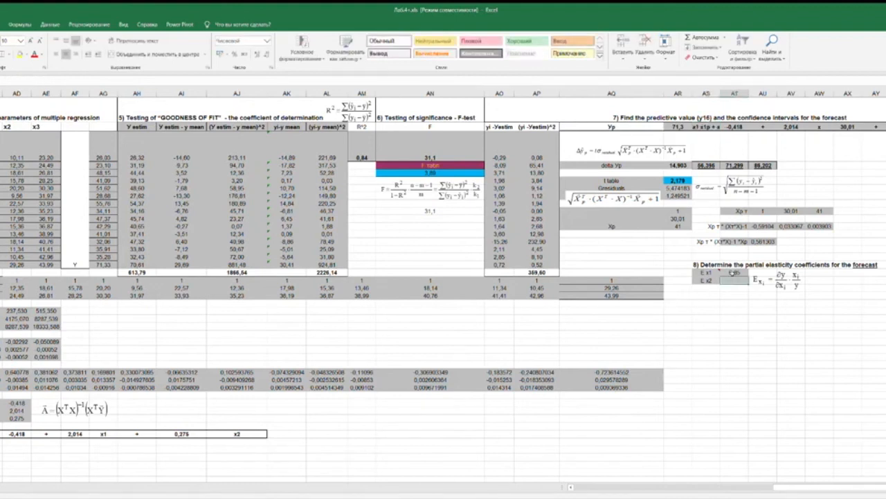
text(=)
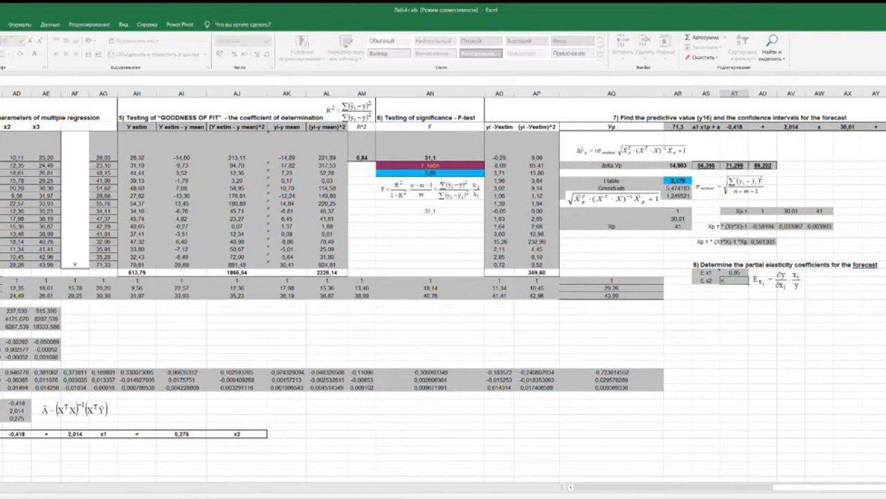
click(16, 418)
click(885, 127)
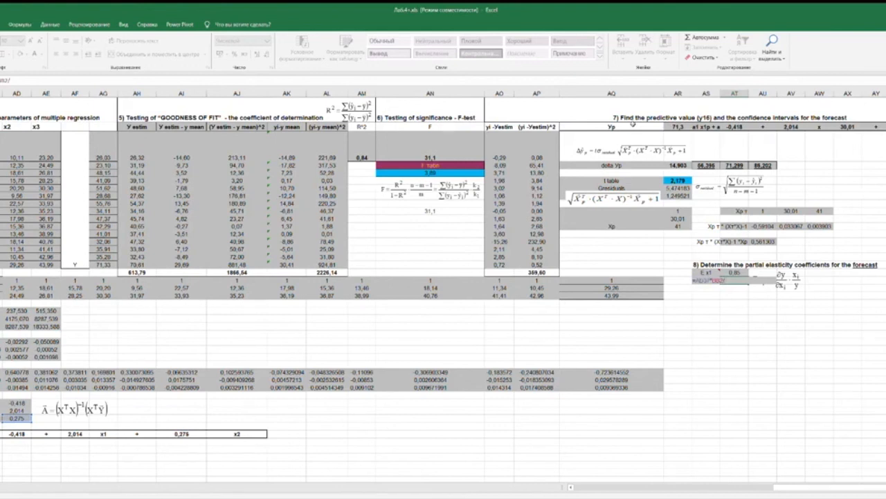
click(684, 126)
key(Return)
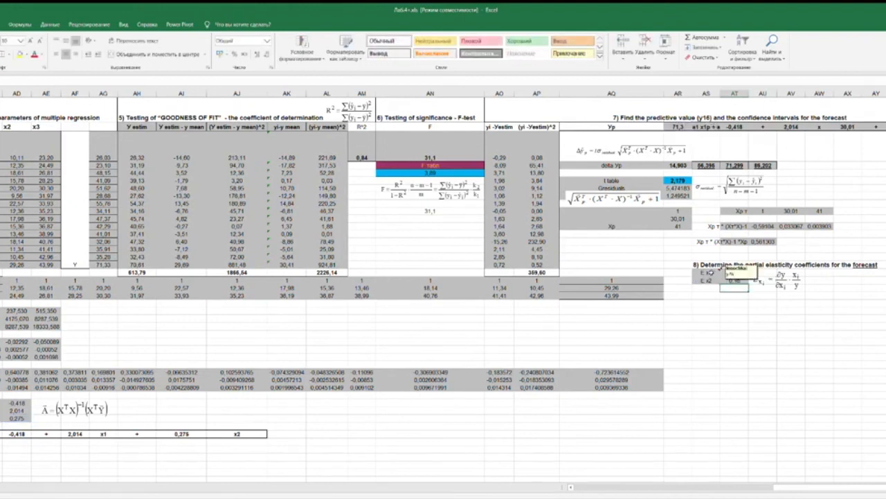
click(718, 288)
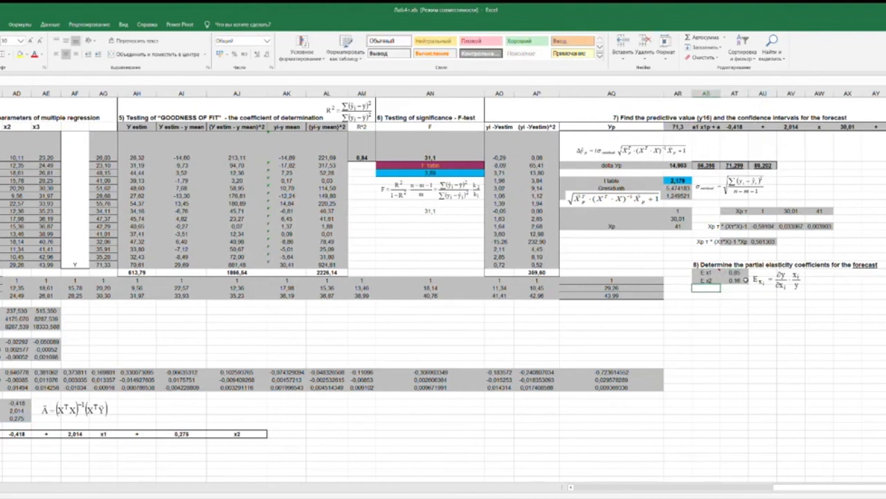
click(737, 274)
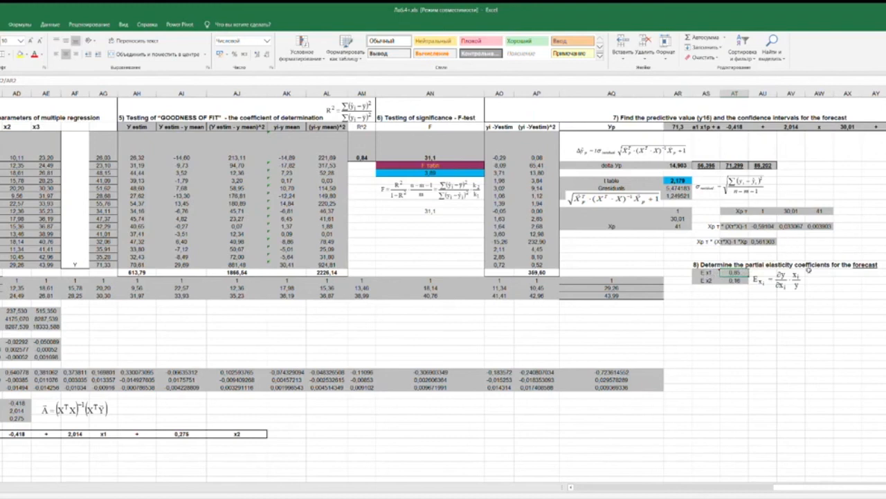
click(734, 279)
click(721, 302)
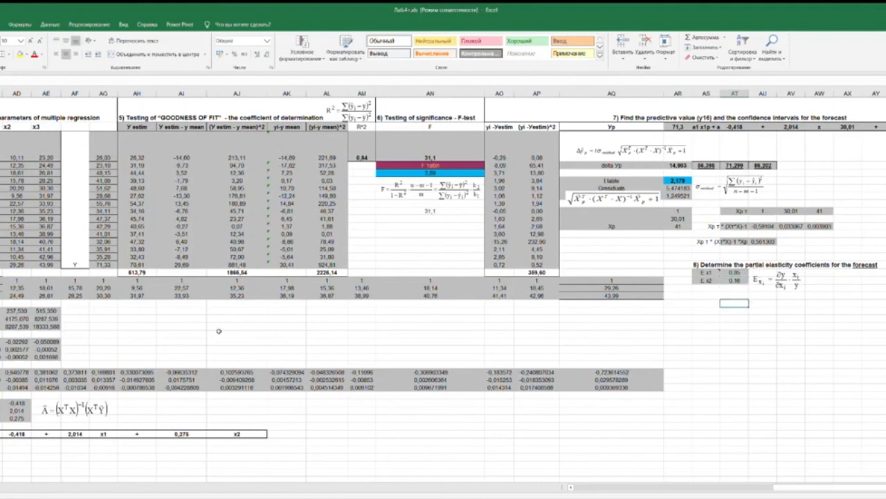